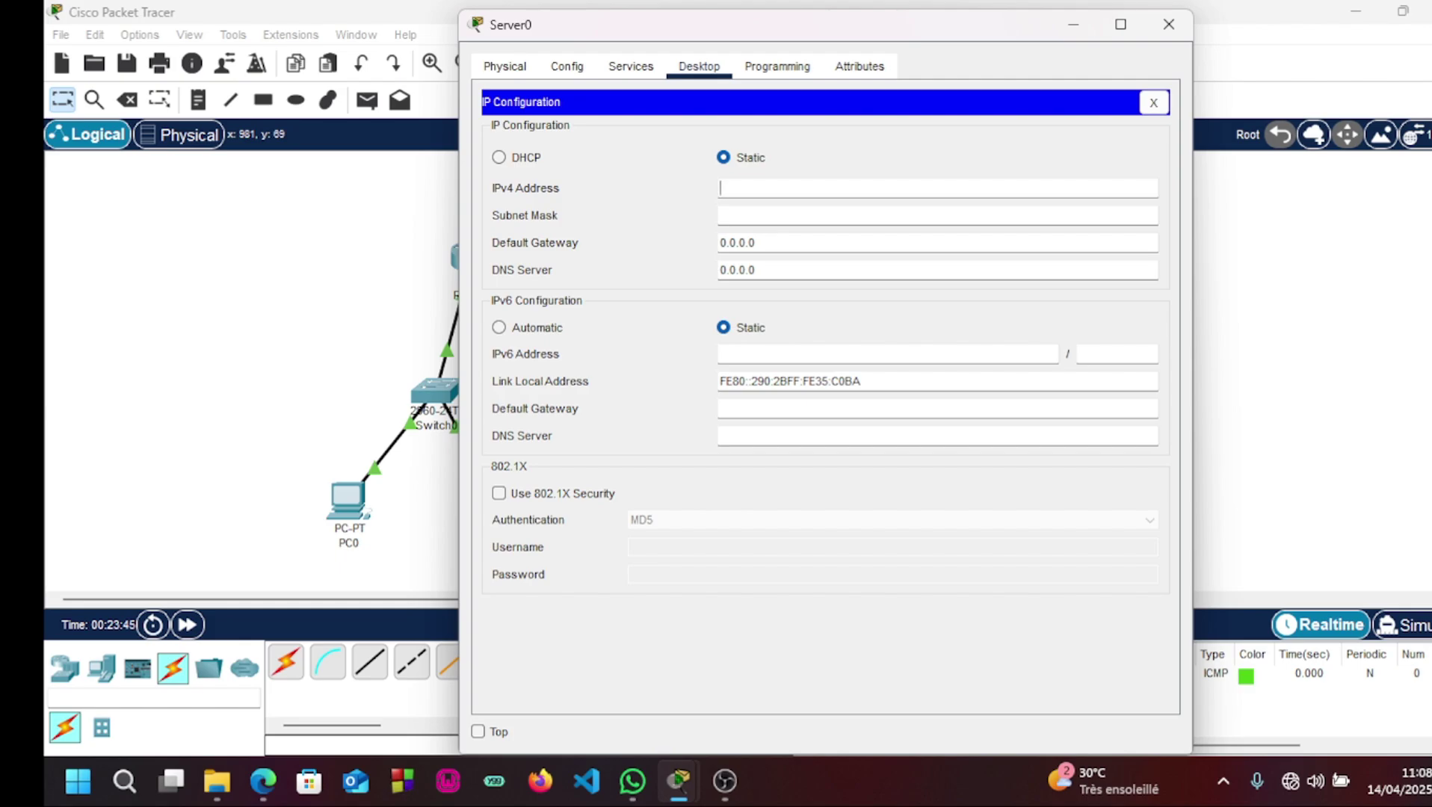
Give Server0 static IP 192.168.2.30, mask 255.255.255.0 and default gateway 192.168.2.1.
type("192.168.2.30")
key("Tab")
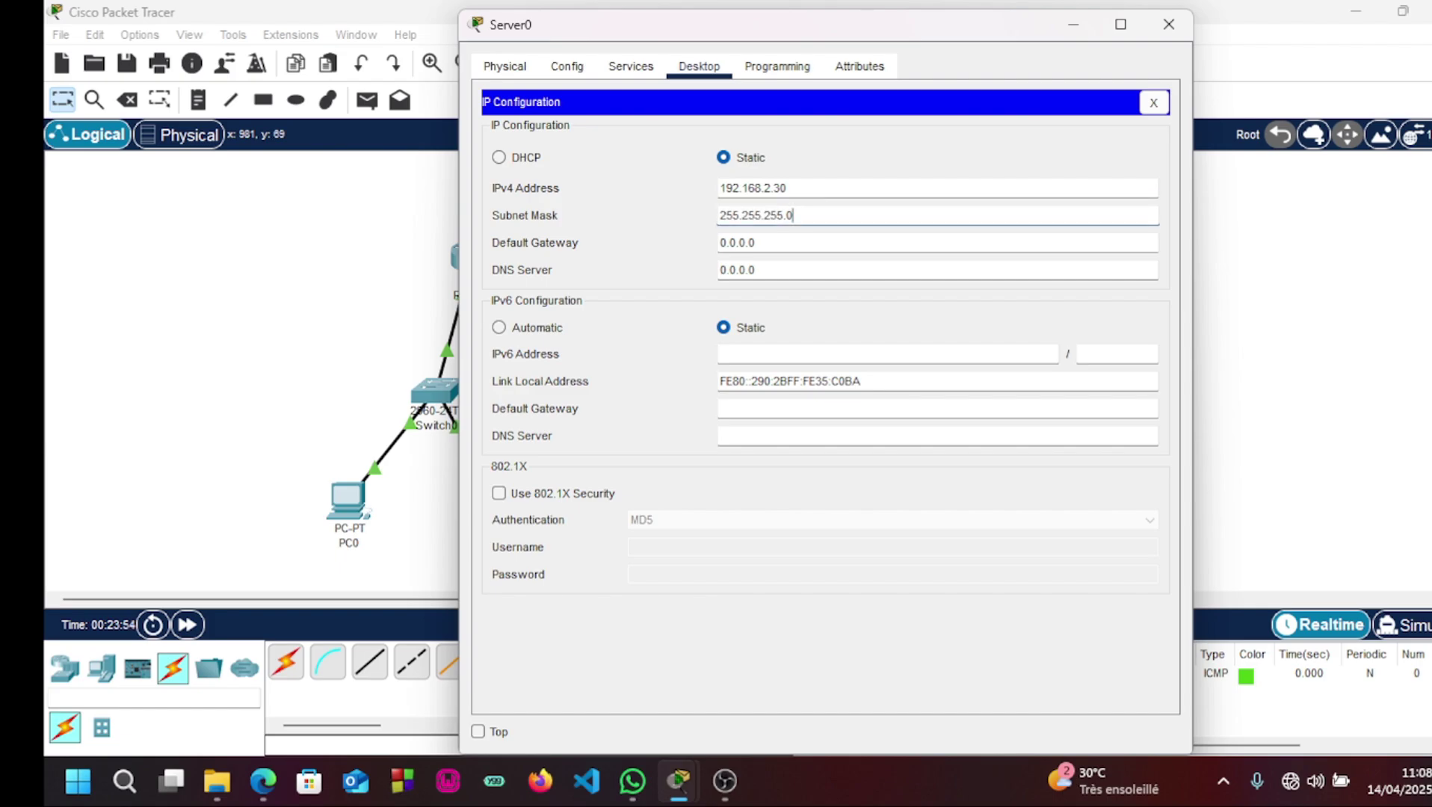
key("Tab")
key("BackSpace")
key("BackSpace")
key("BackSpace")
key("BackSpace")
key("BackSpace")
key("BackSpace")
key("BackSpace")
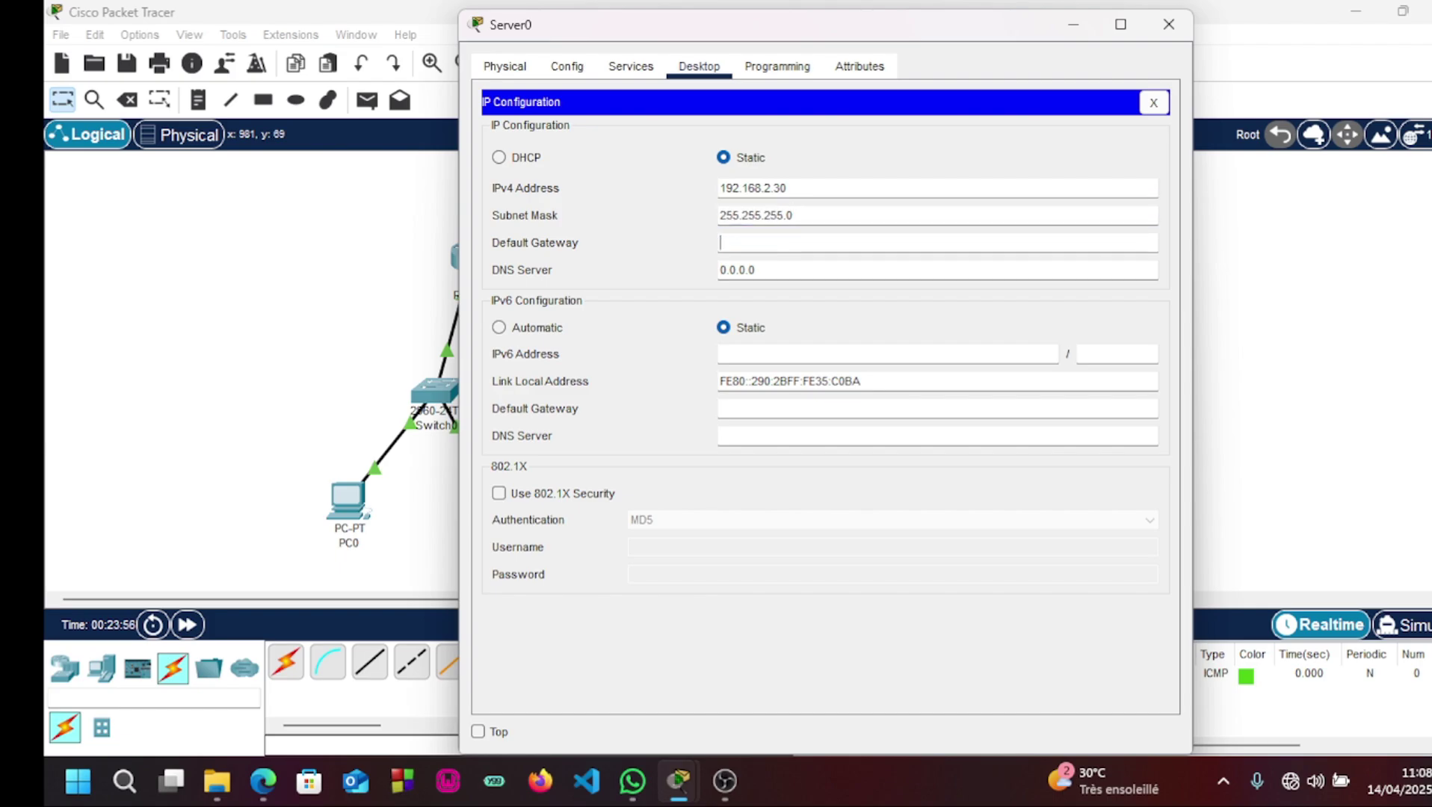
type("192.168.")
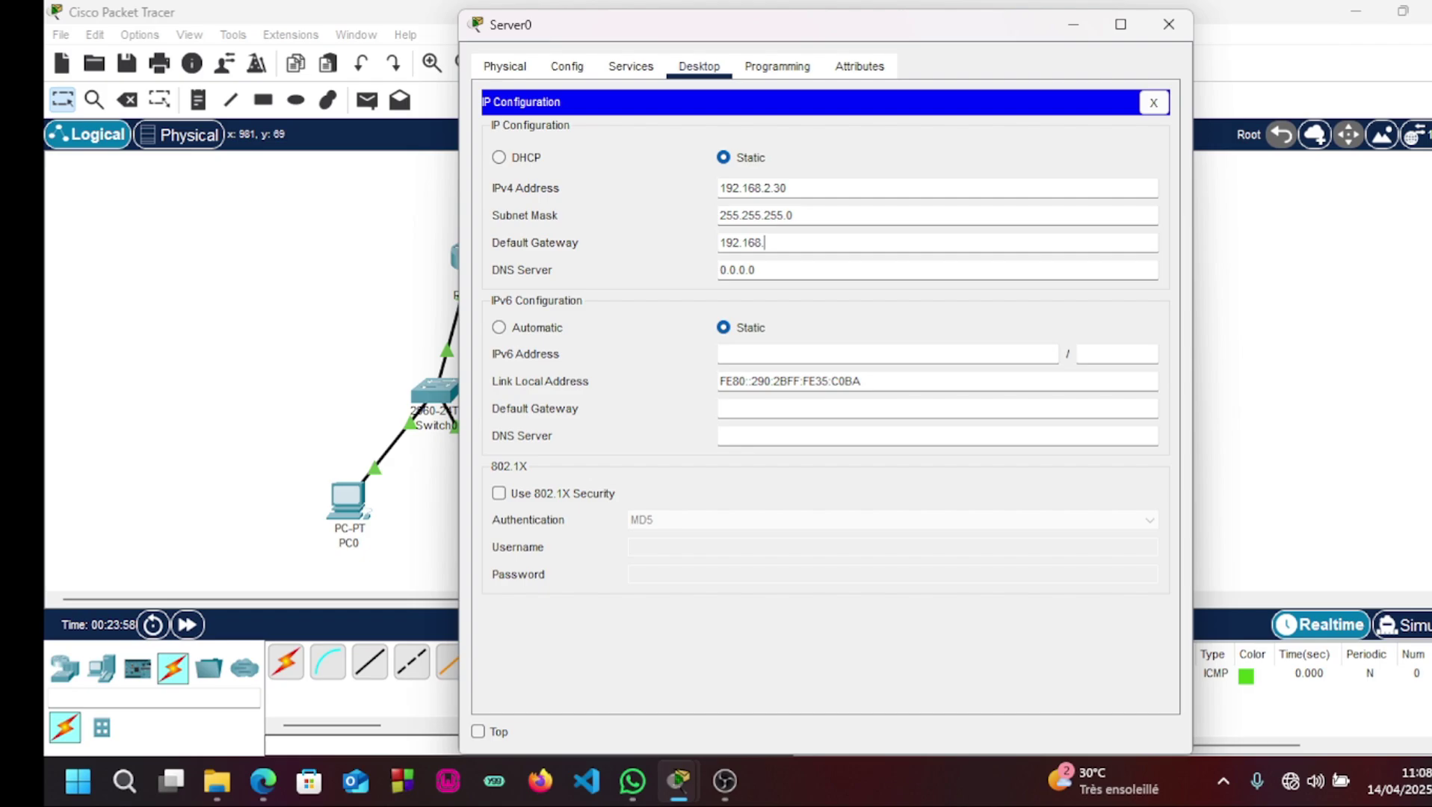
type("2.1")
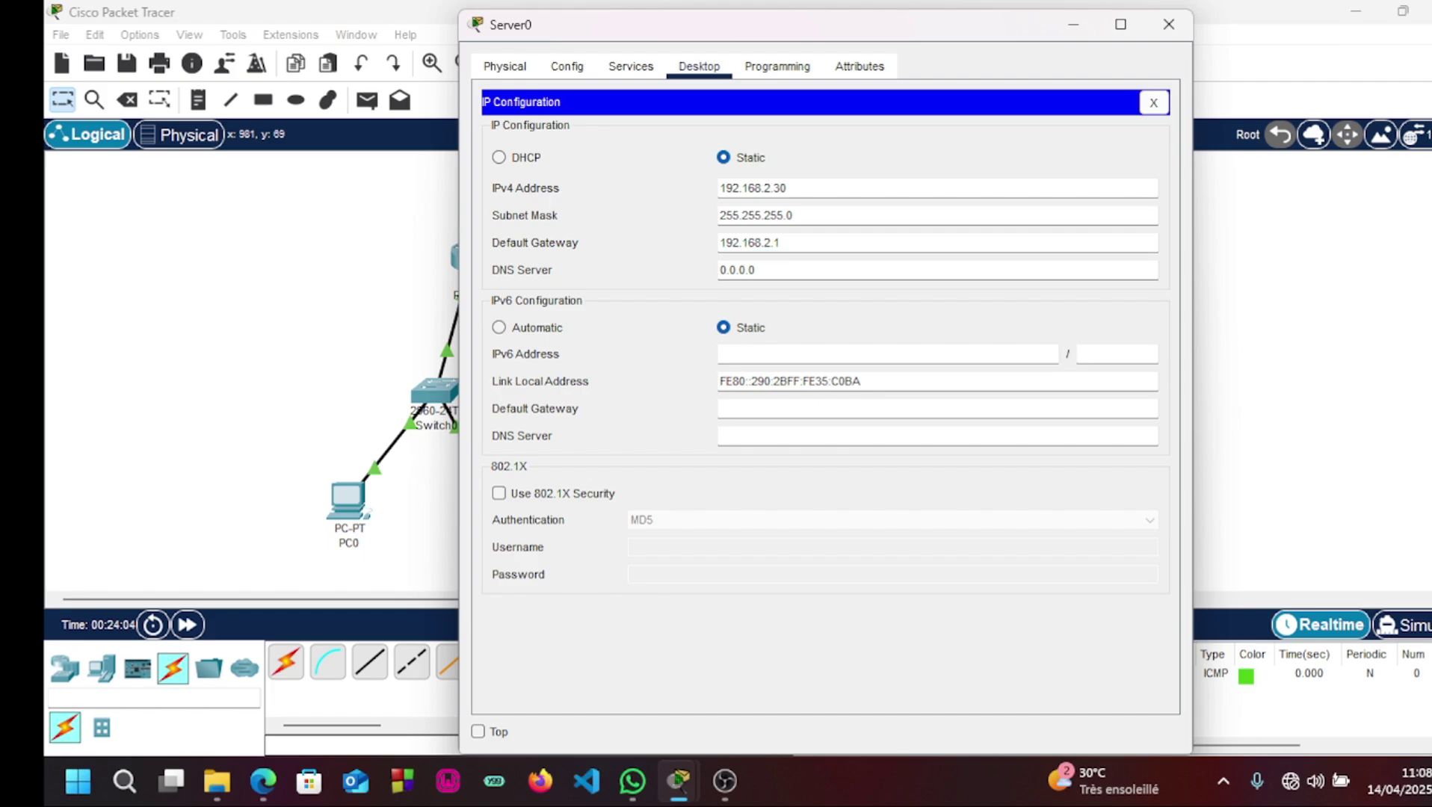
left_click(478, 732)
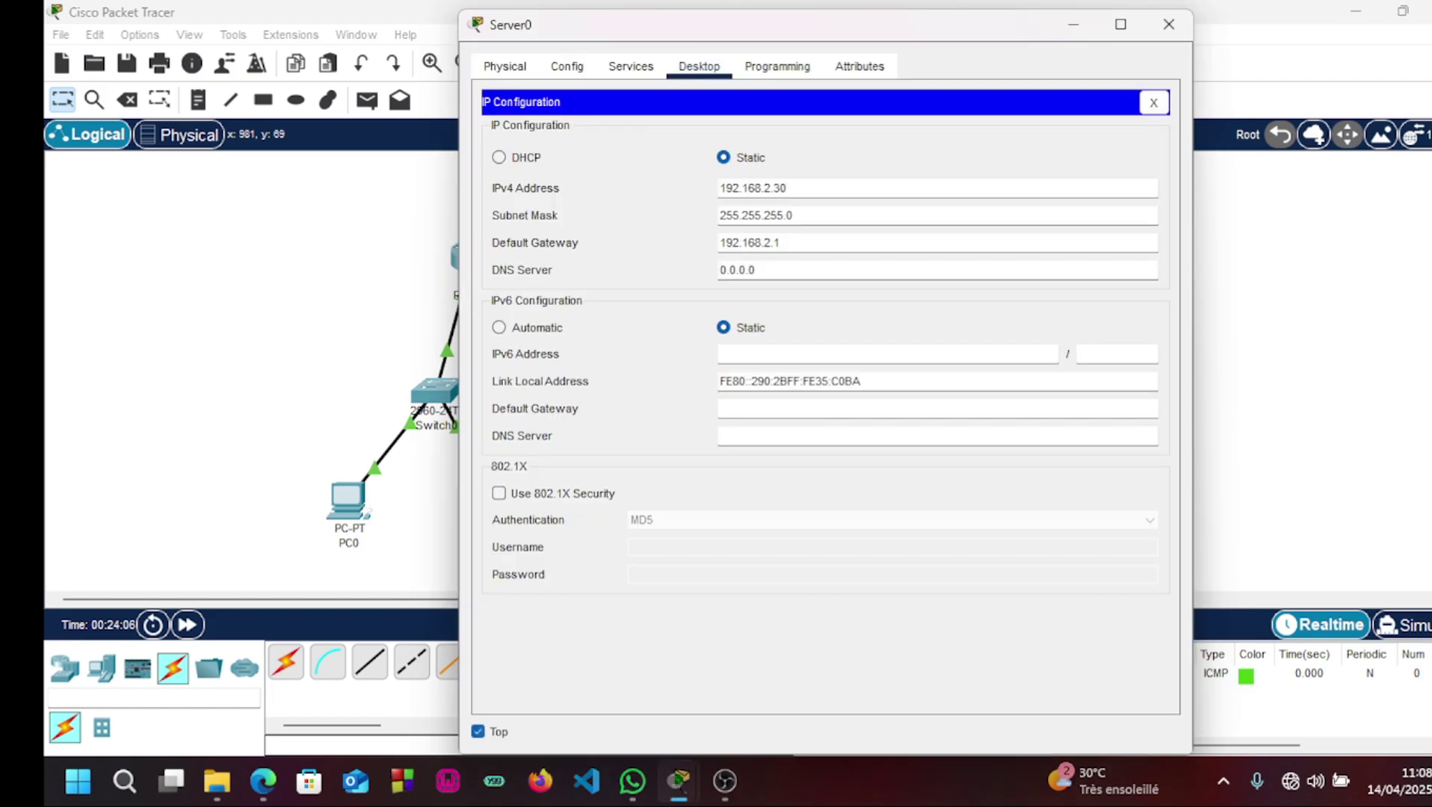
left_click(479, 732)
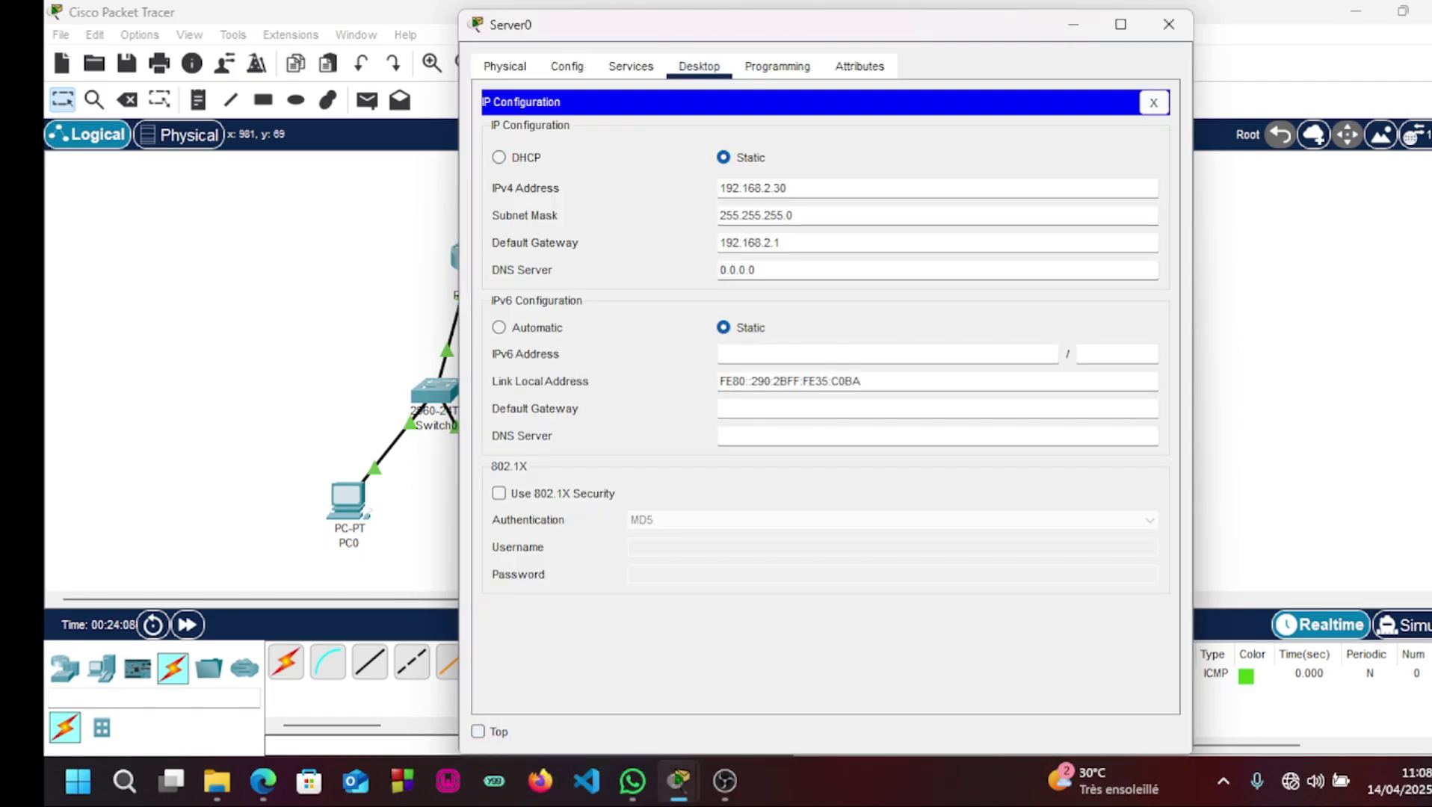
Reopen Server0 and switch its DNS service on.
left_click(1169, 24)
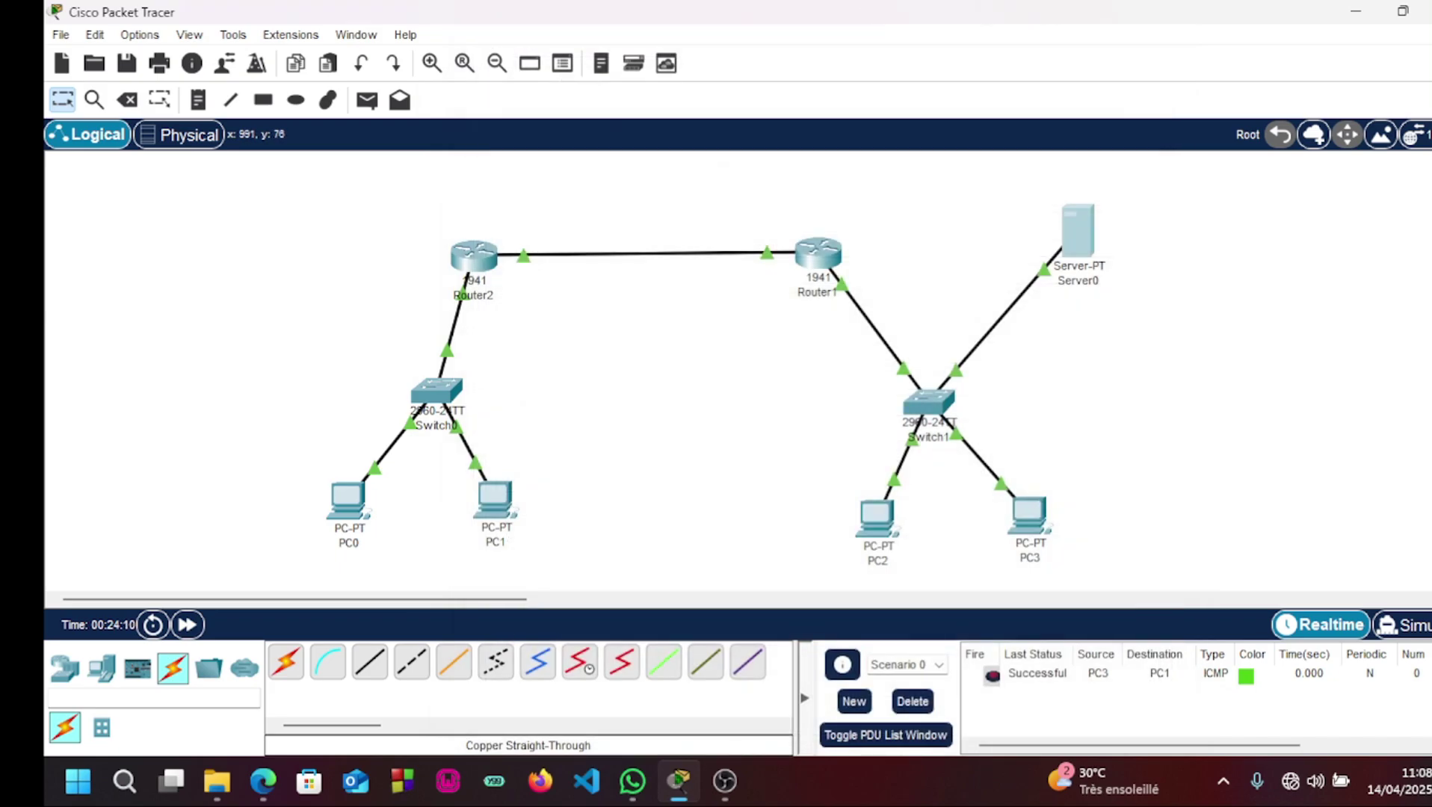
left_click(1078, 233)
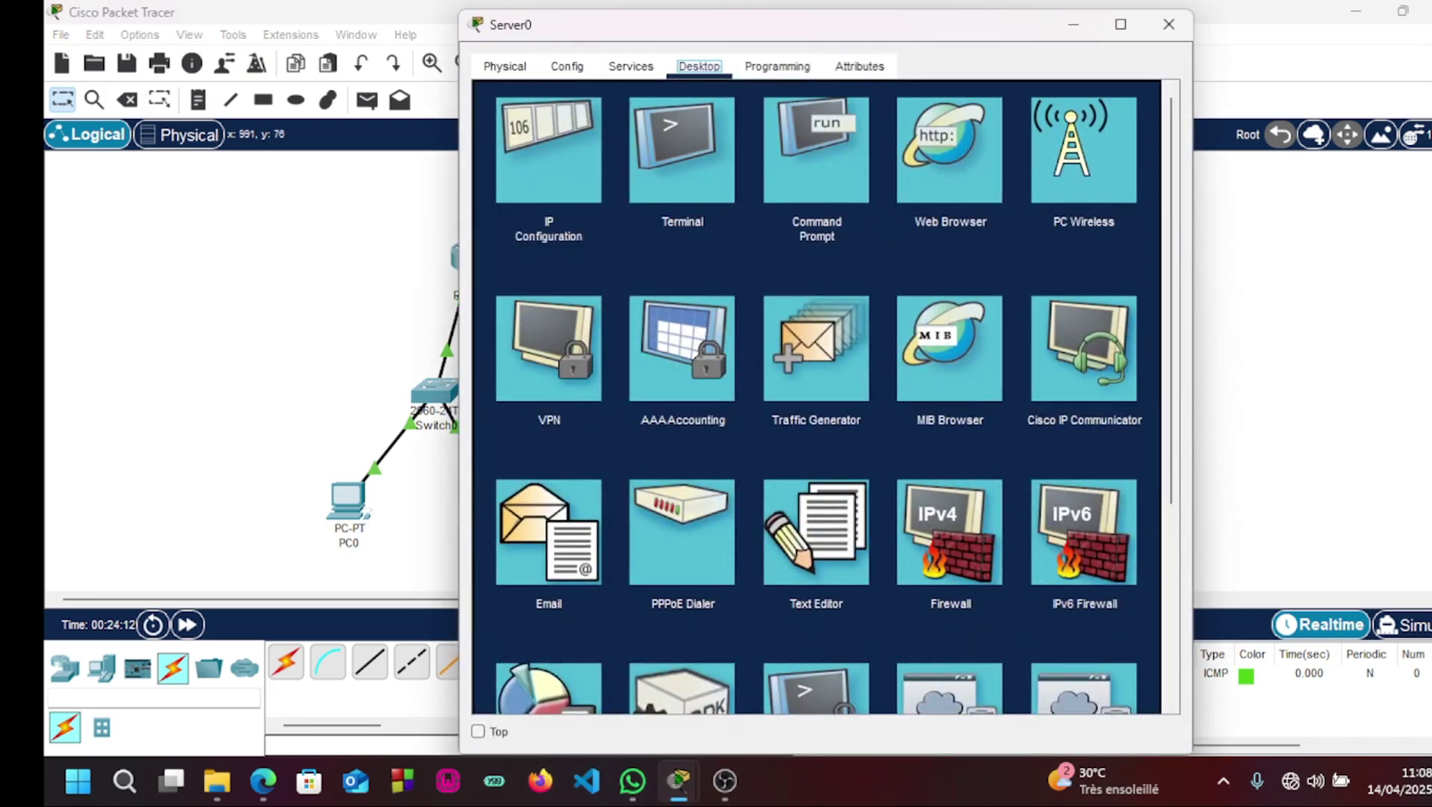
left_click(566, 65)
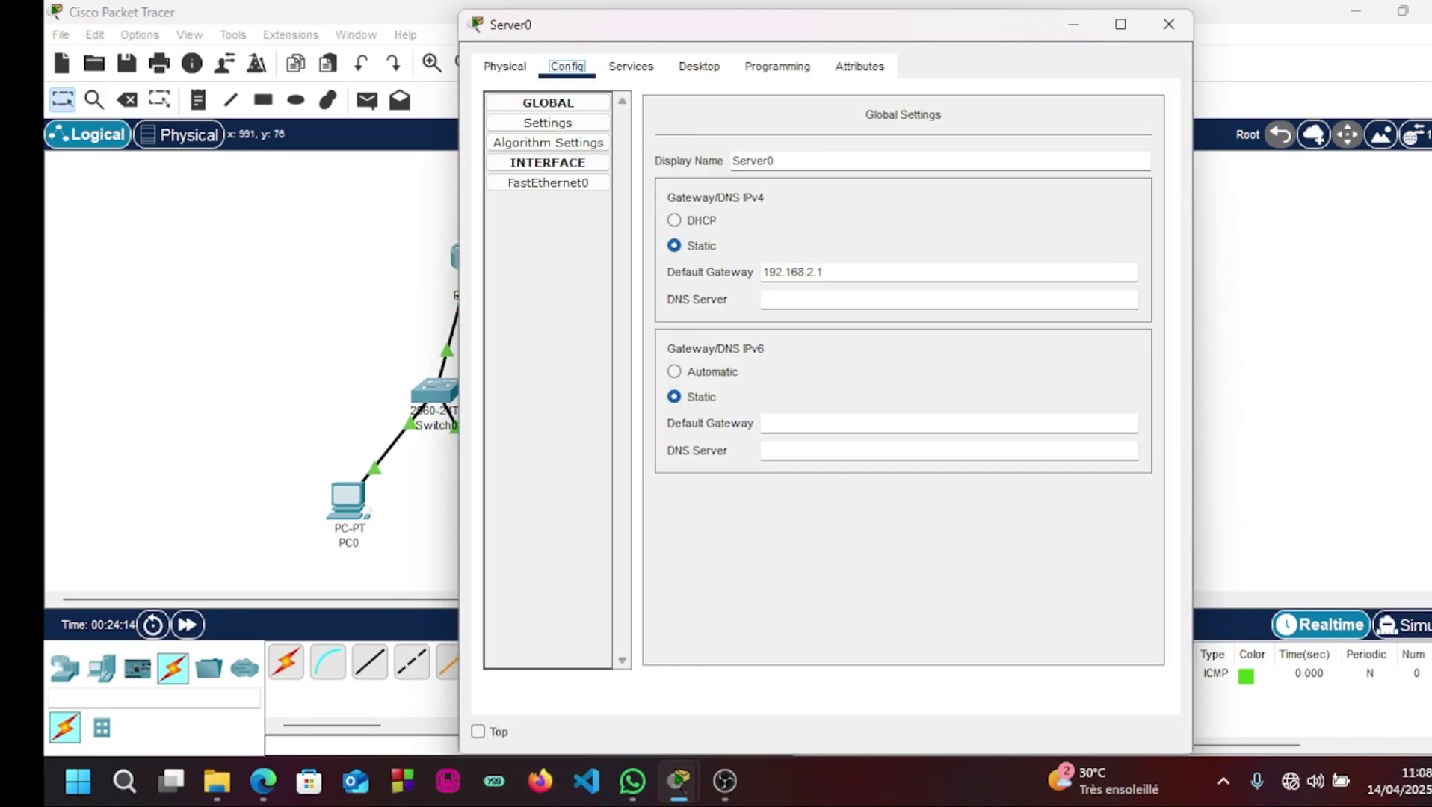
left_click(505, 66)
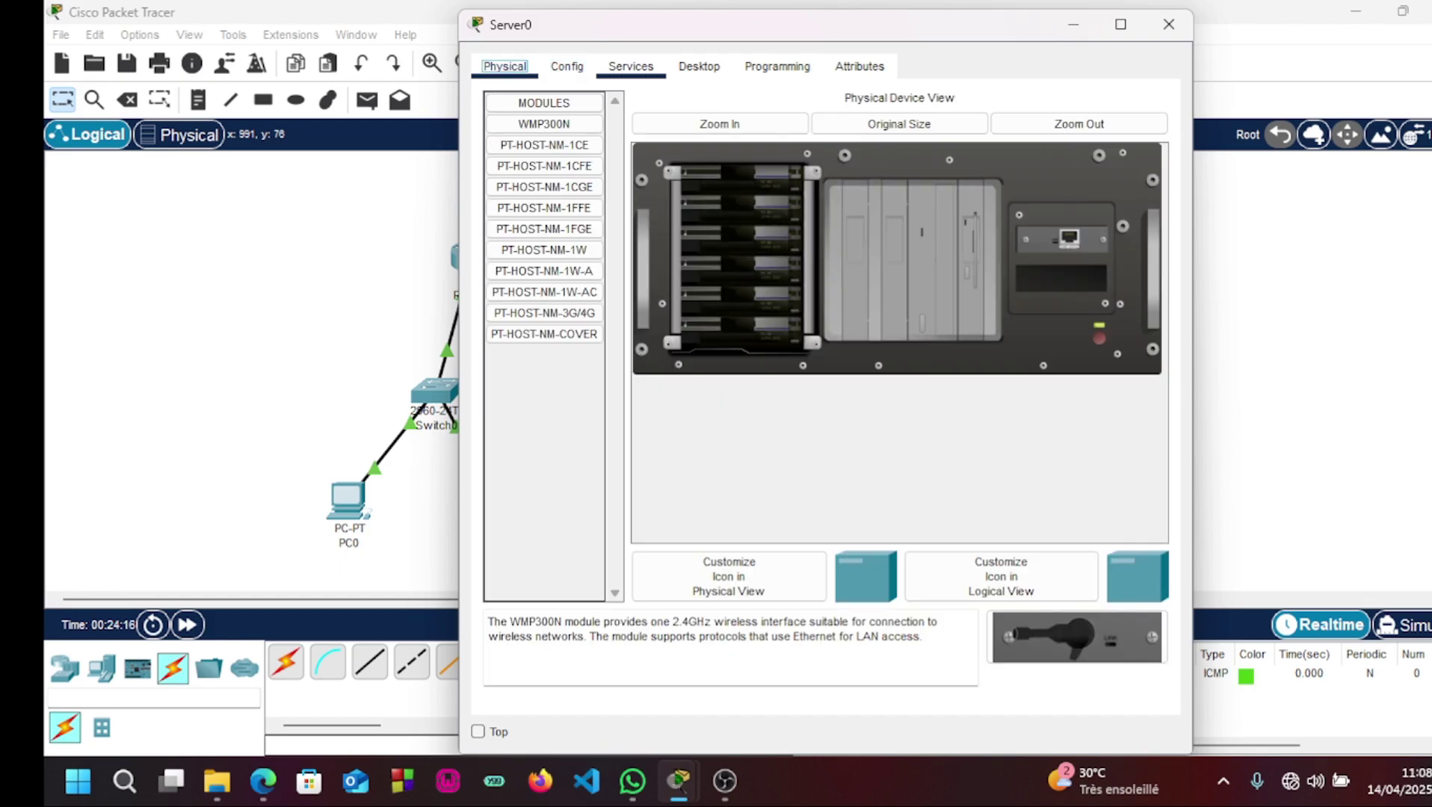
left_click(631, 66)
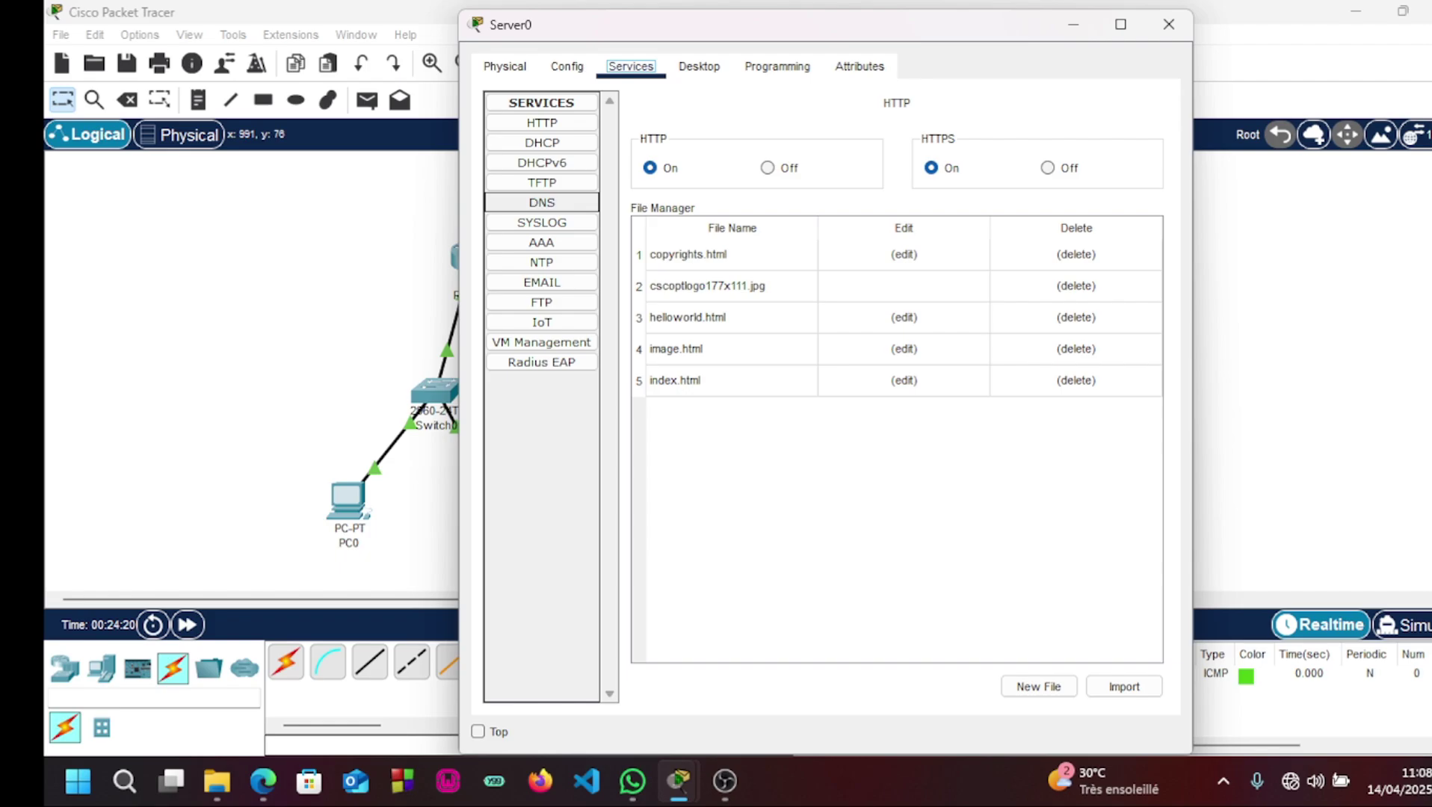
left_click(542, 203)
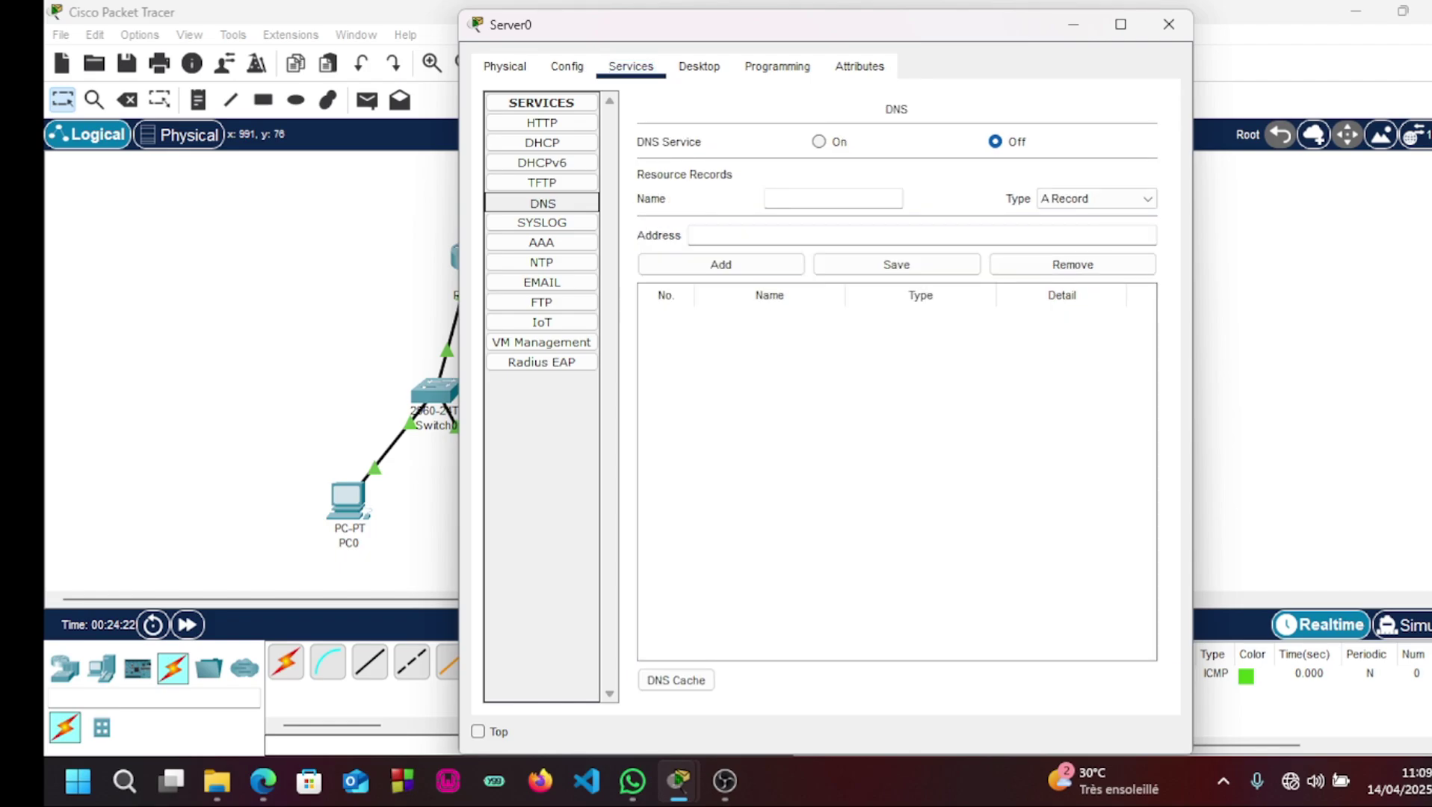
left_click(821, 142)
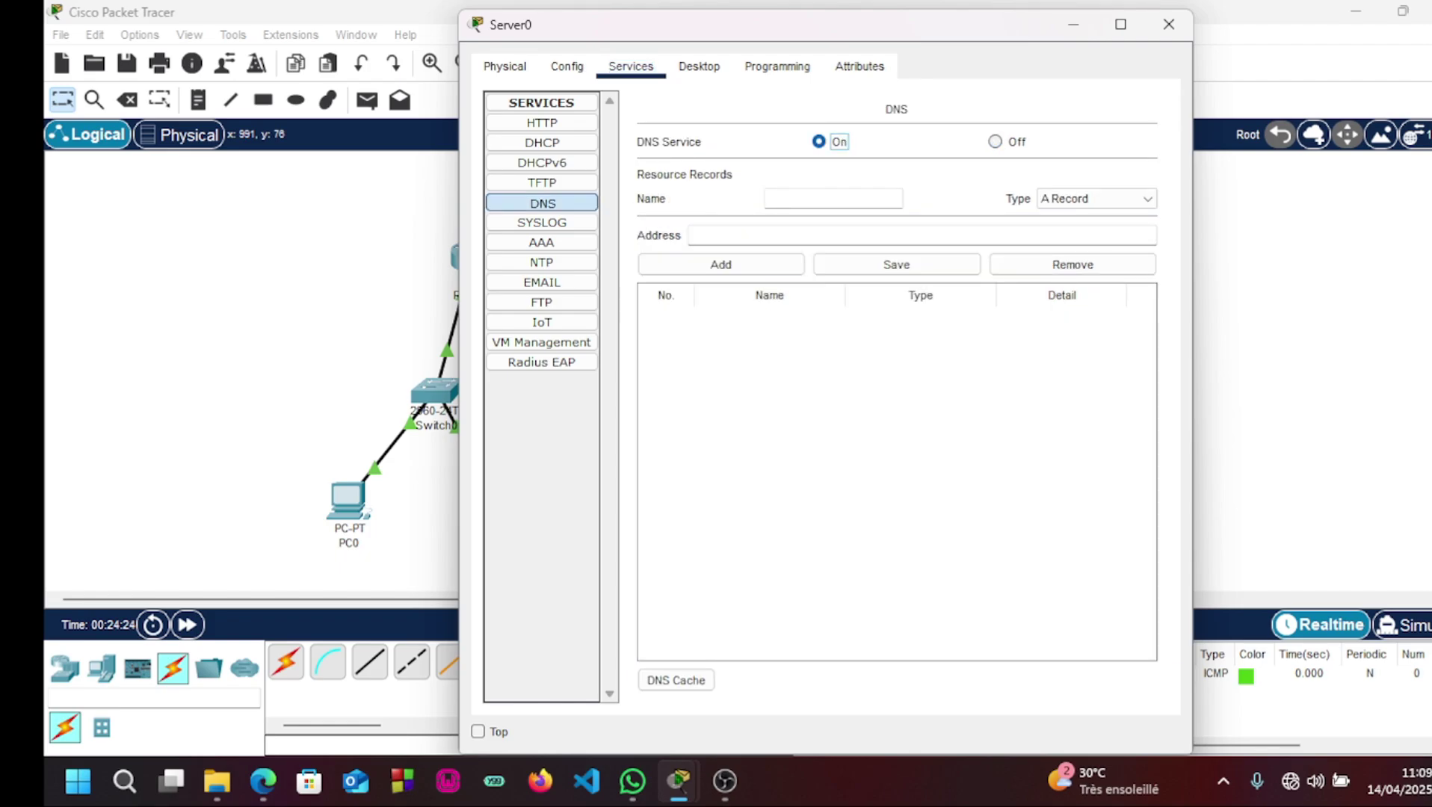
Add a DNS A record mapping cfi.com to 192.168.2.30.
left_click(833, 198)
type("cfi.com")
left_click(696, 235)
type("192.168.2.30")
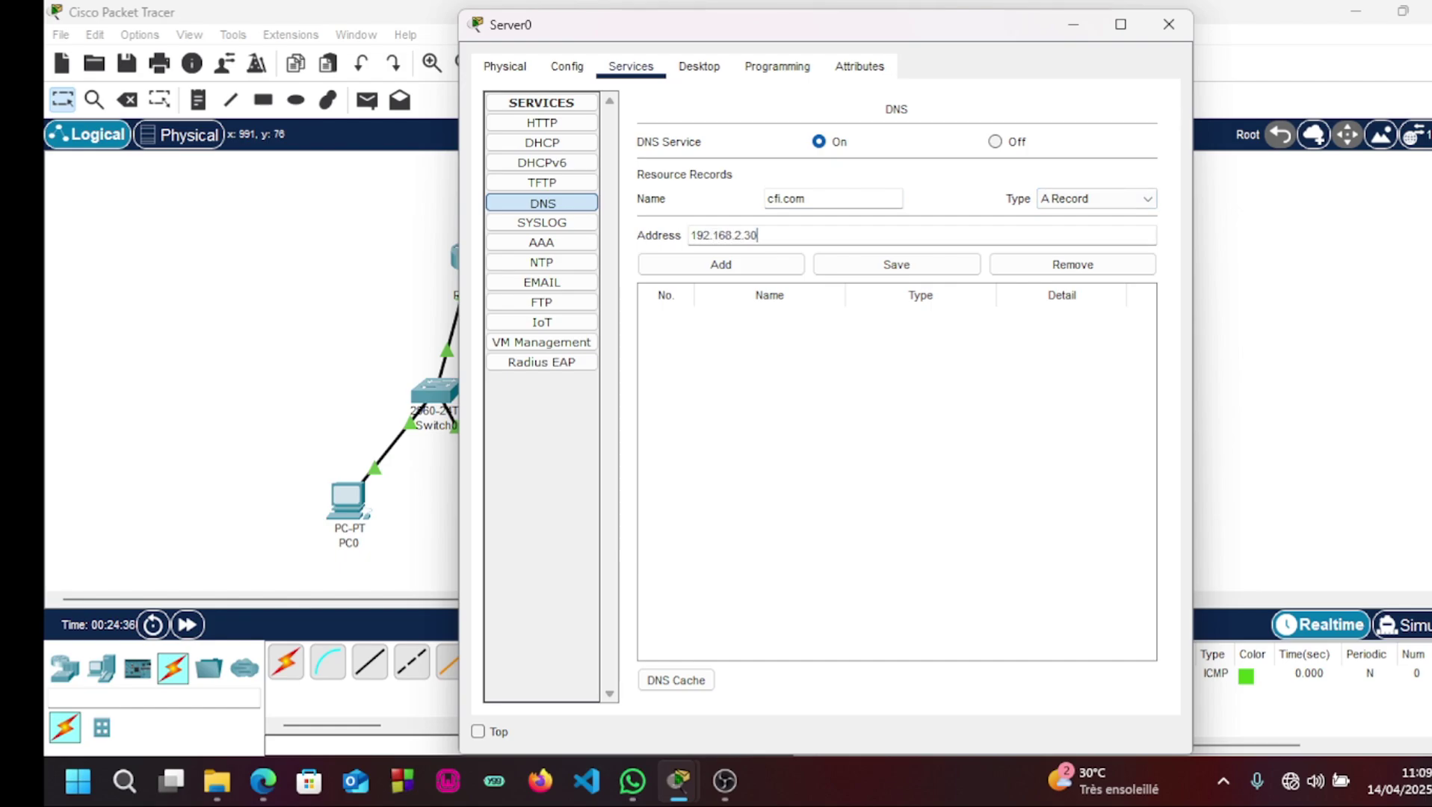
key("Tab")
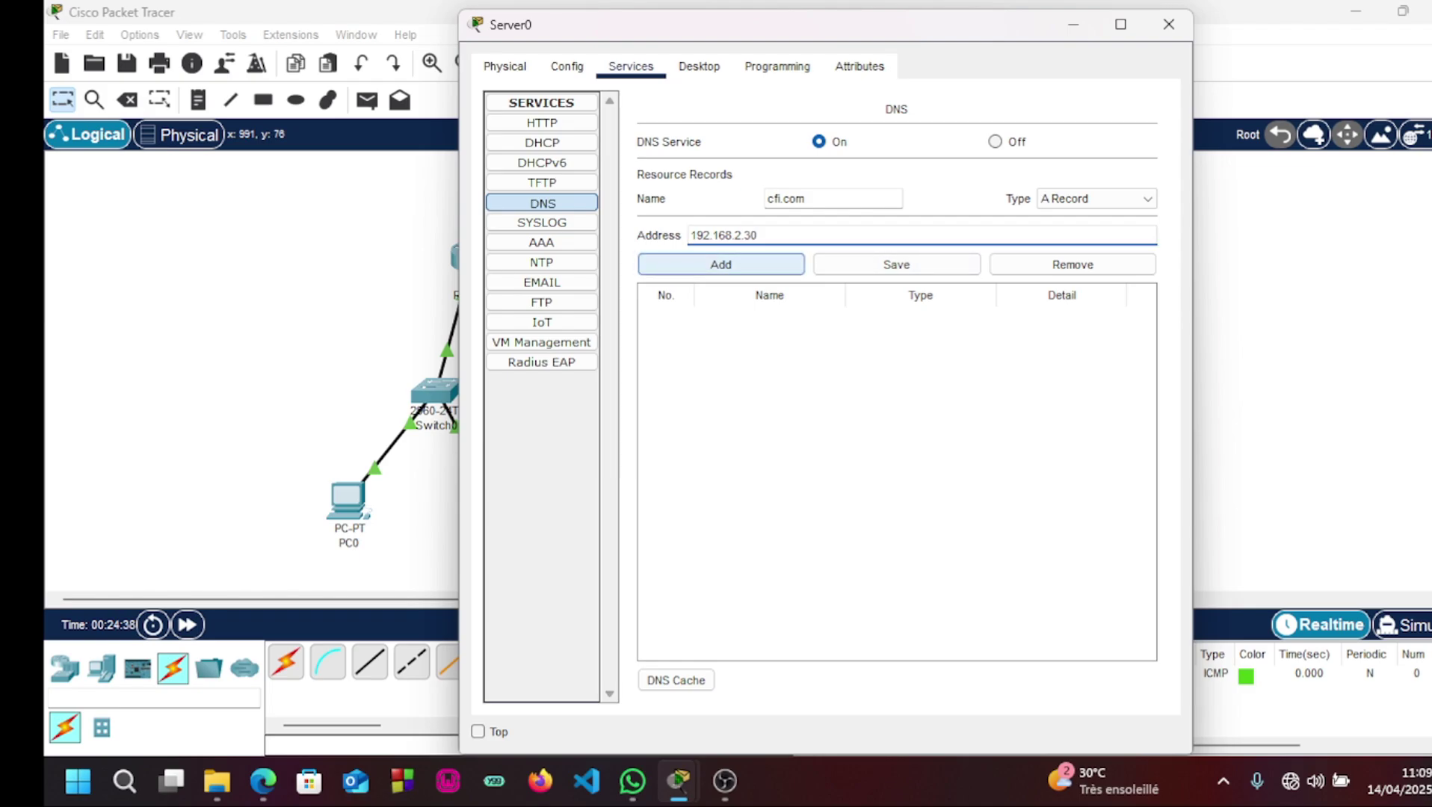
key("Tab")
key("Return")
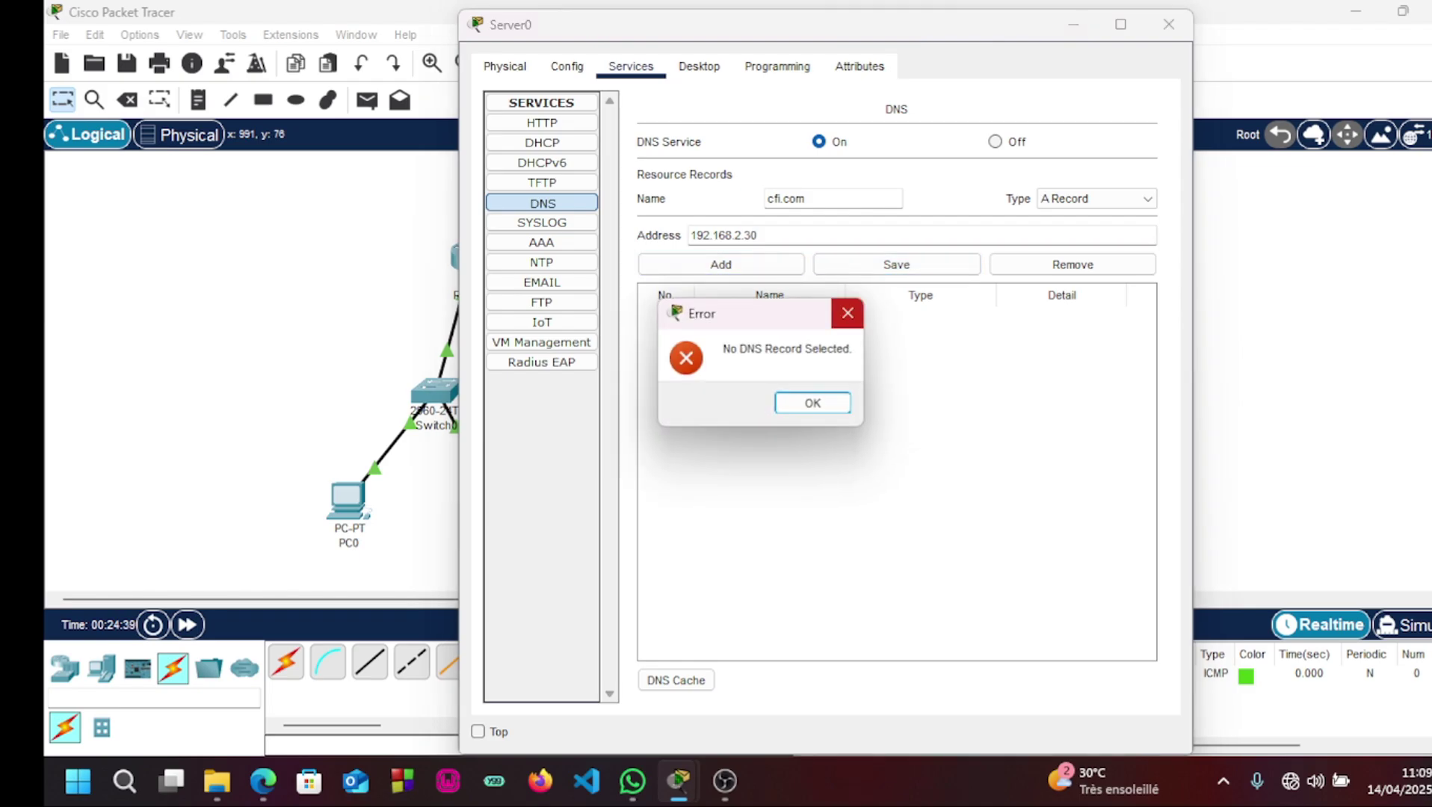
key("Return")
key("shift+Tab")
key("Return")
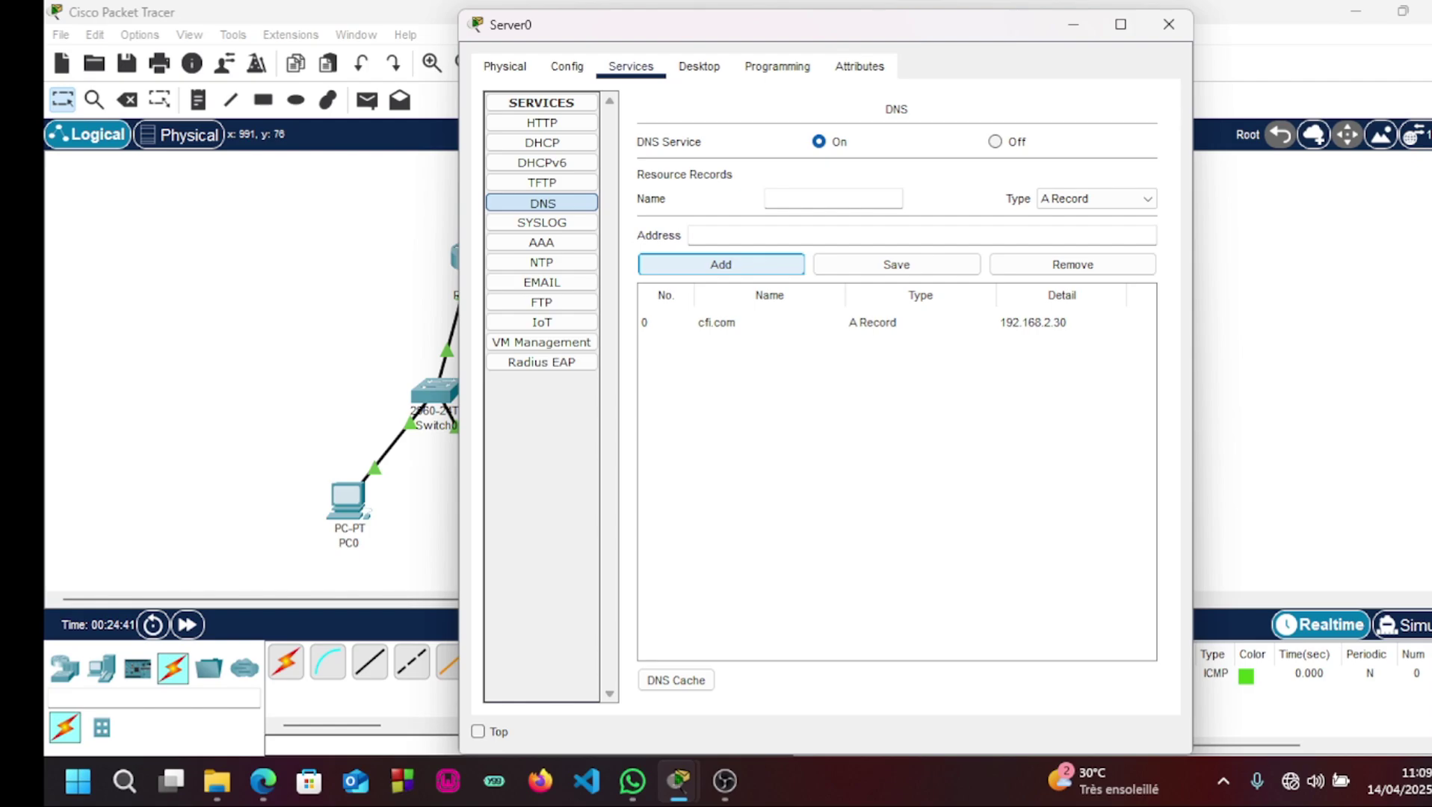
key("Tab")
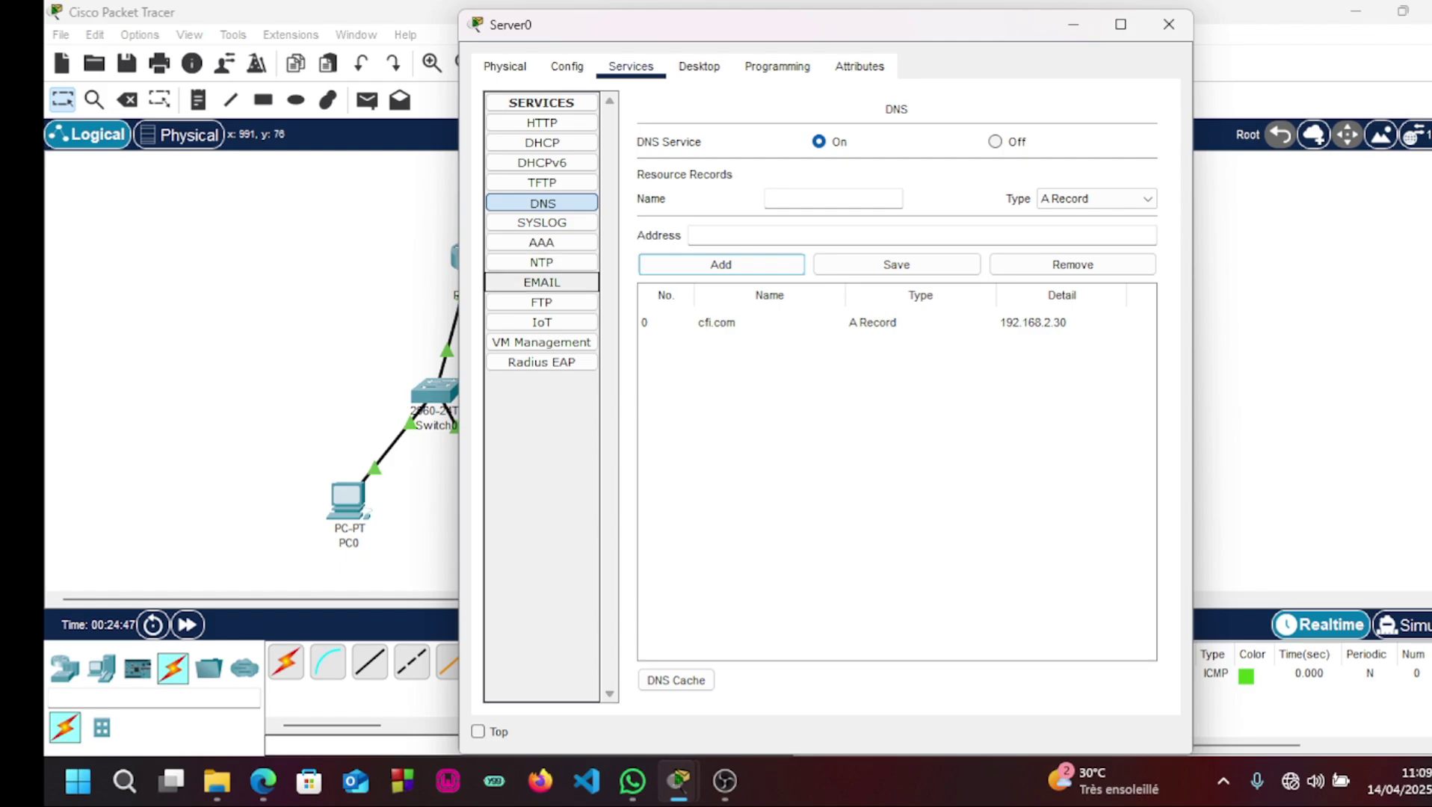
Set the mail domain to cfi.com and add the first user account with its password.
left_click(542, 283)
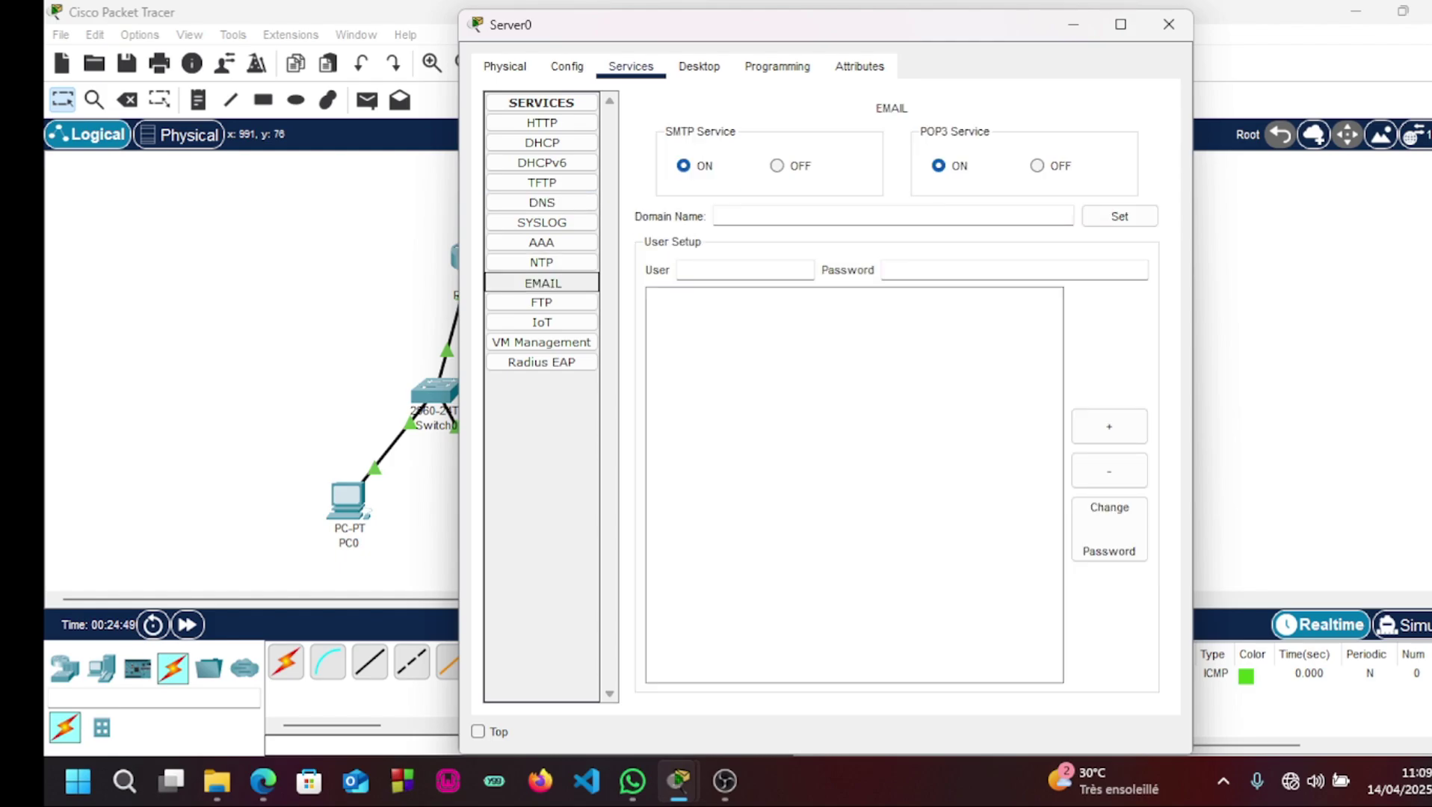
type("cfi")
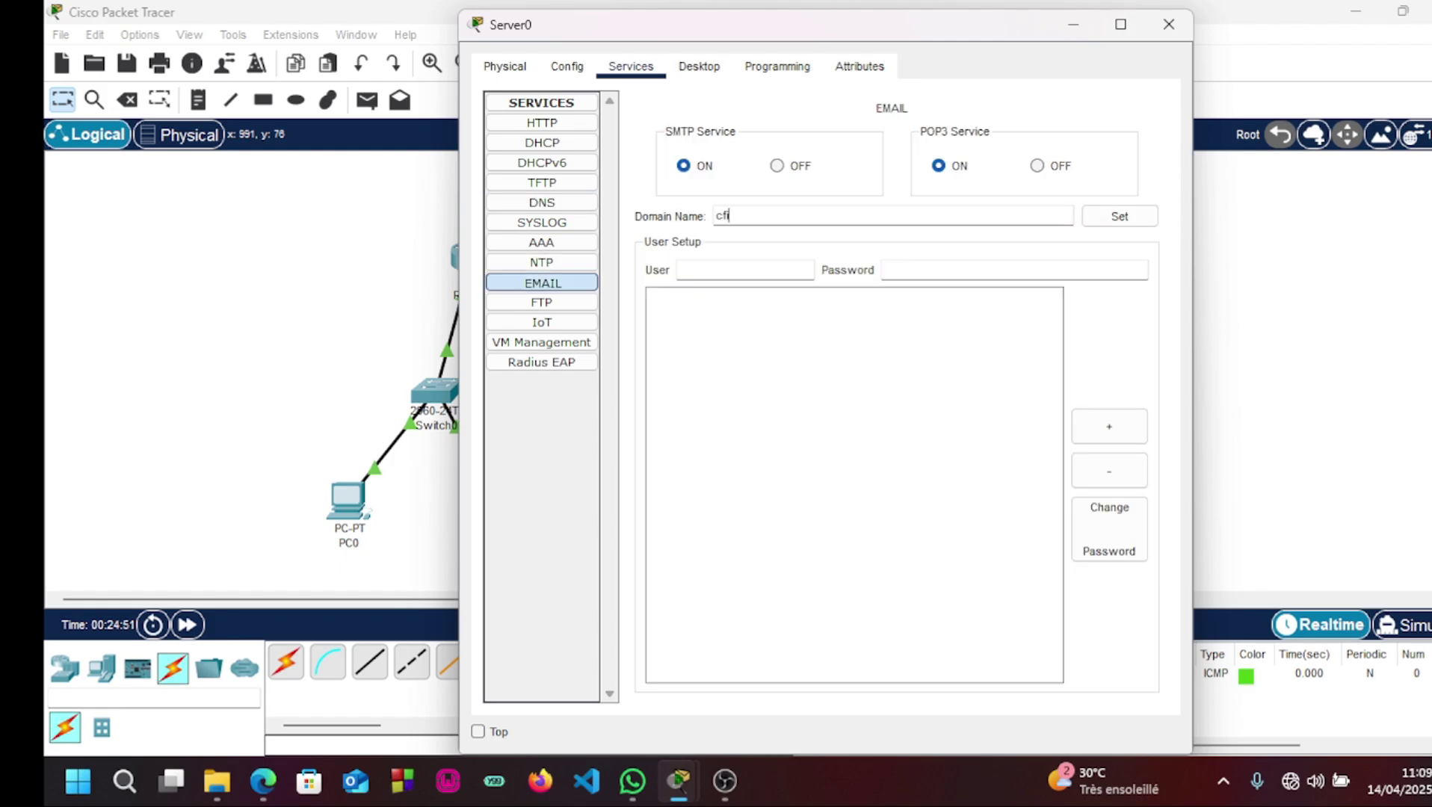
type(".com")
left_click(681, 270)
type("david")
left_click(890, 270)
type("123")
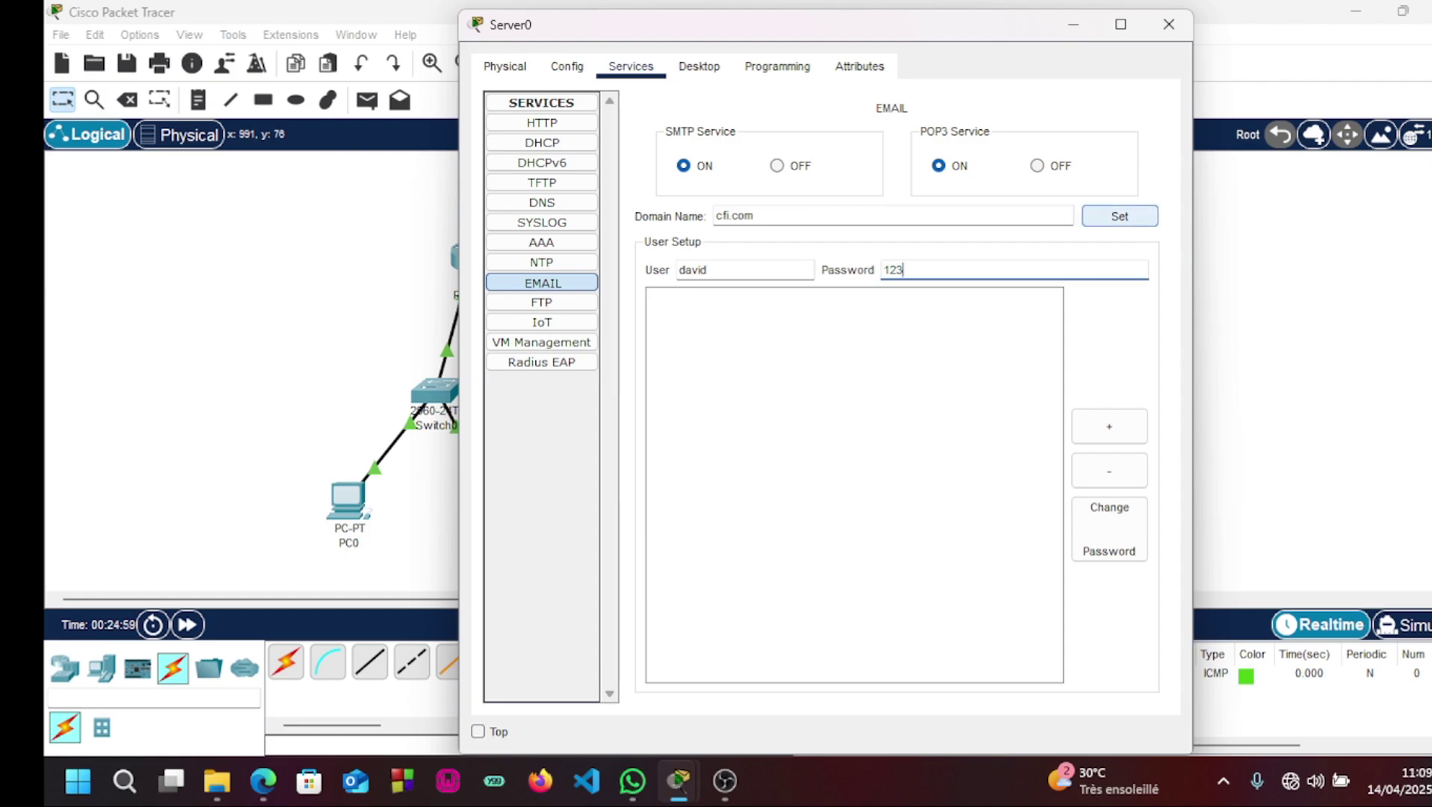
left_click(1120, 216)
left_click(1110, 426)
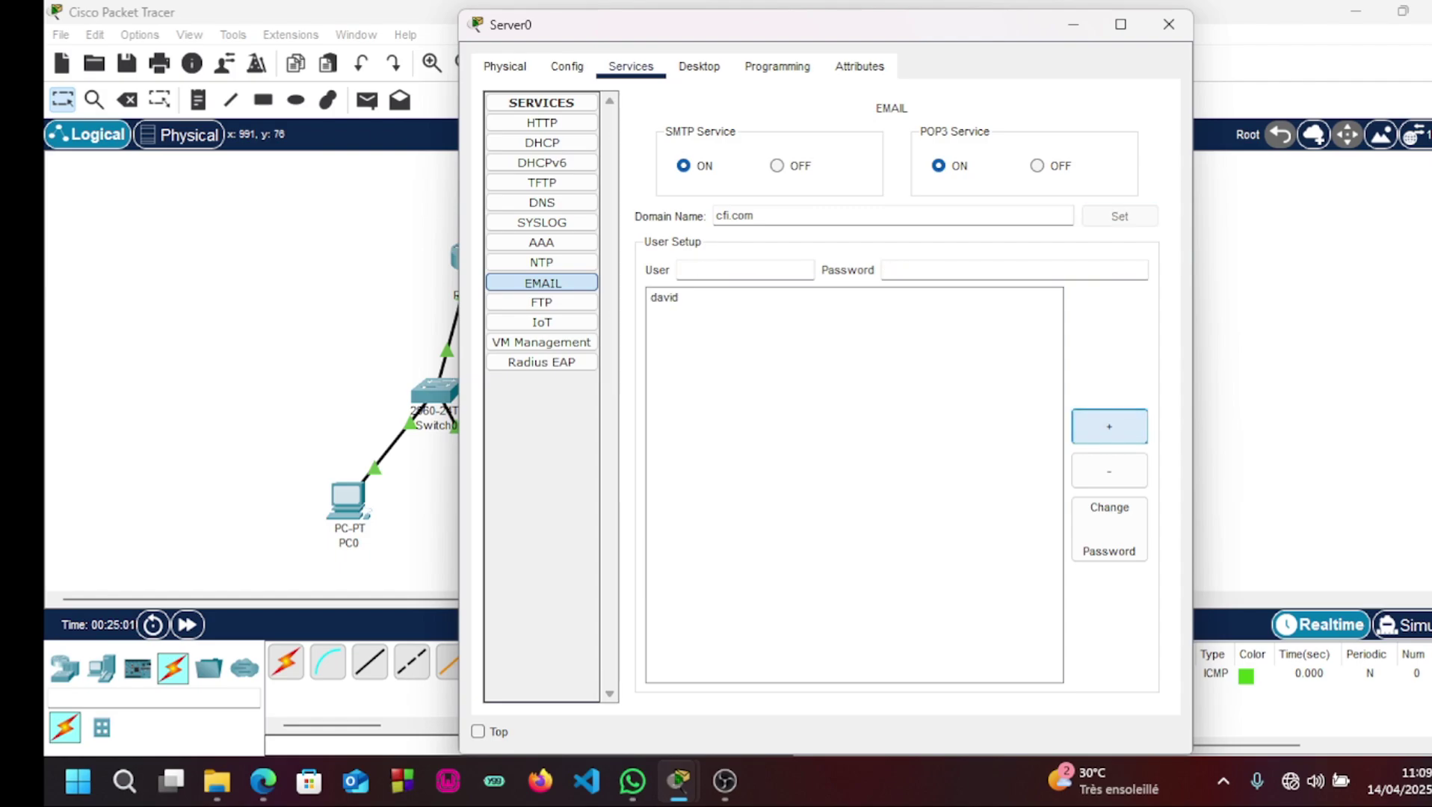
Add the second mail user account with its password and close Server0.
left_click(729, 270)
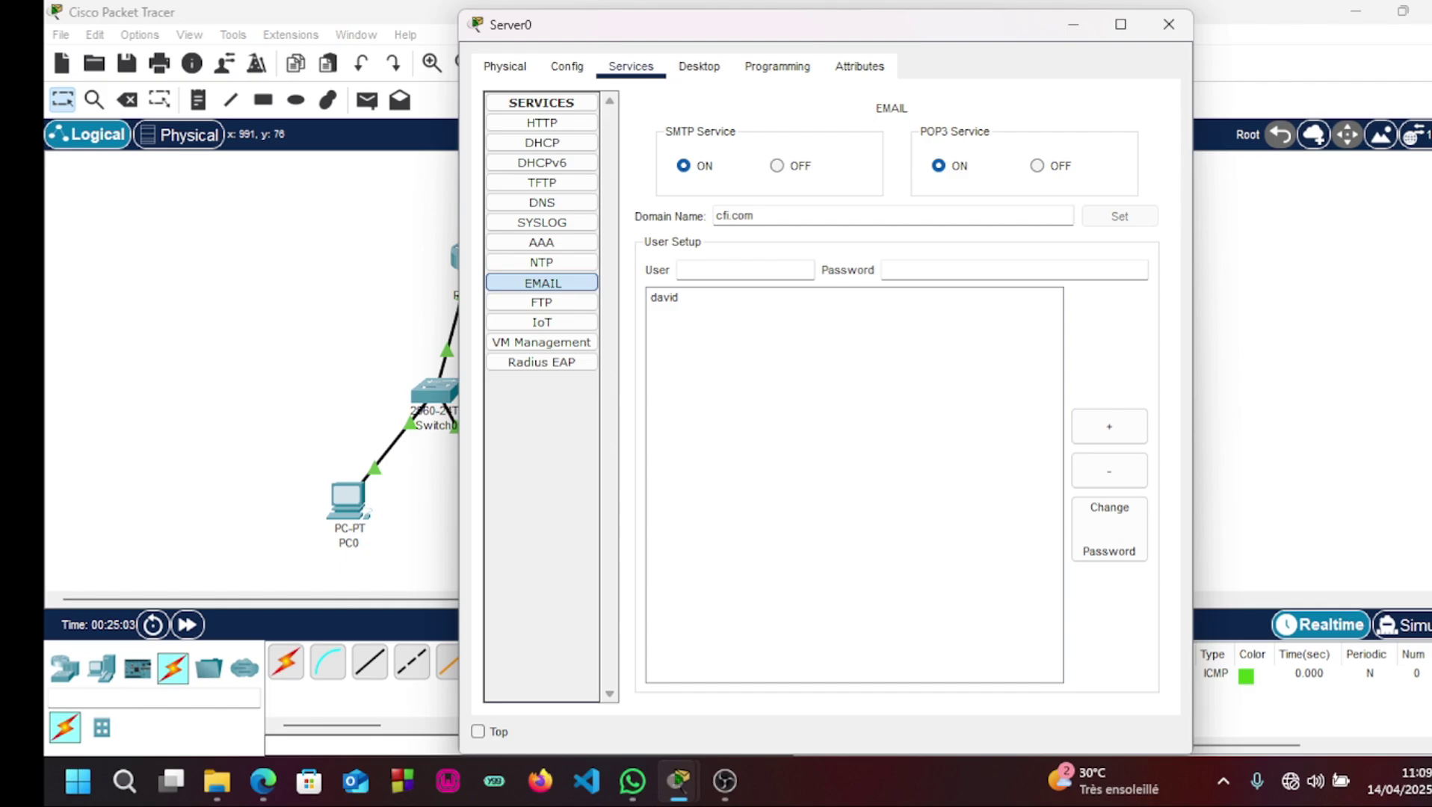
type("ketsia")
left_click(884, 270)
type("123")
left_click(1110, 426)
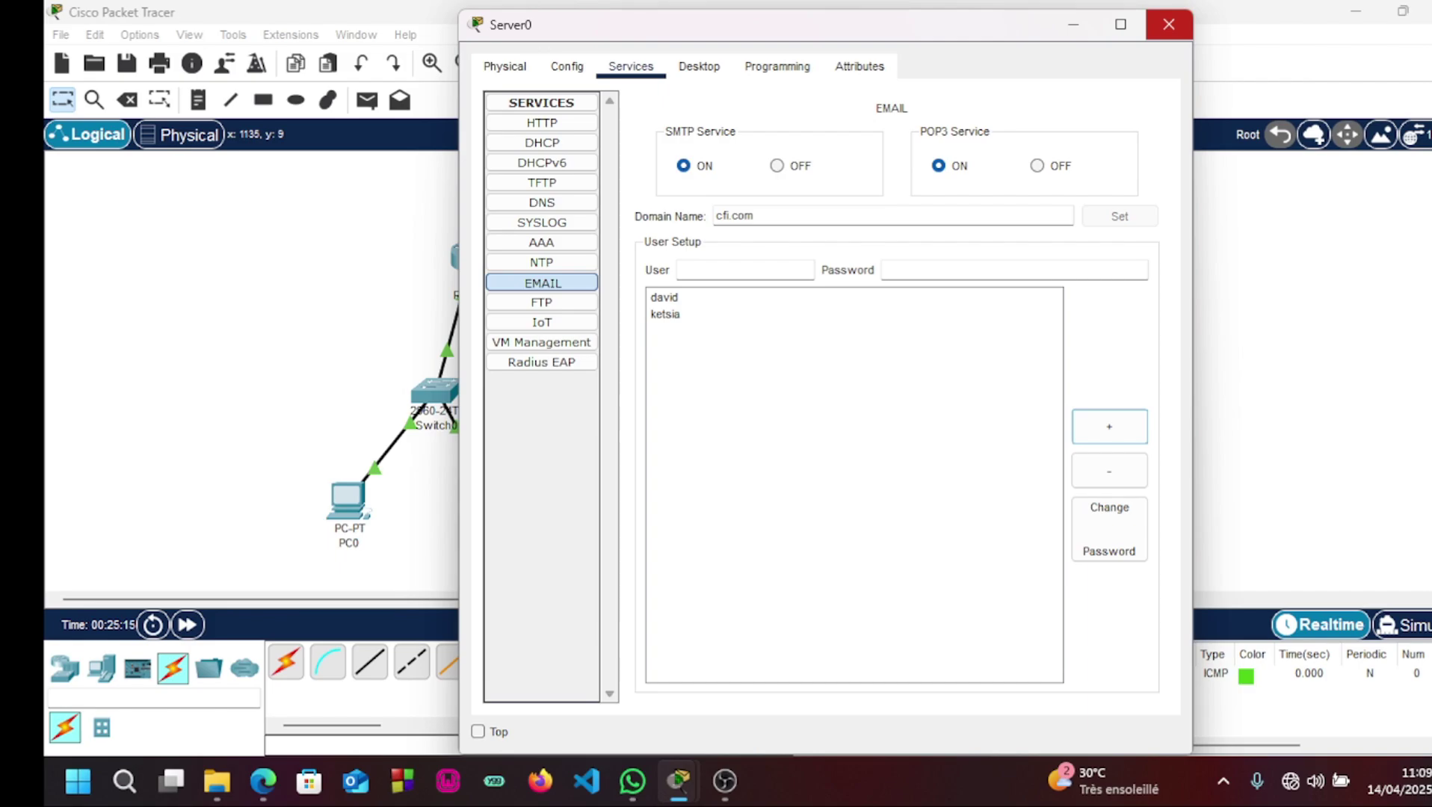
left_click(1169, 24)
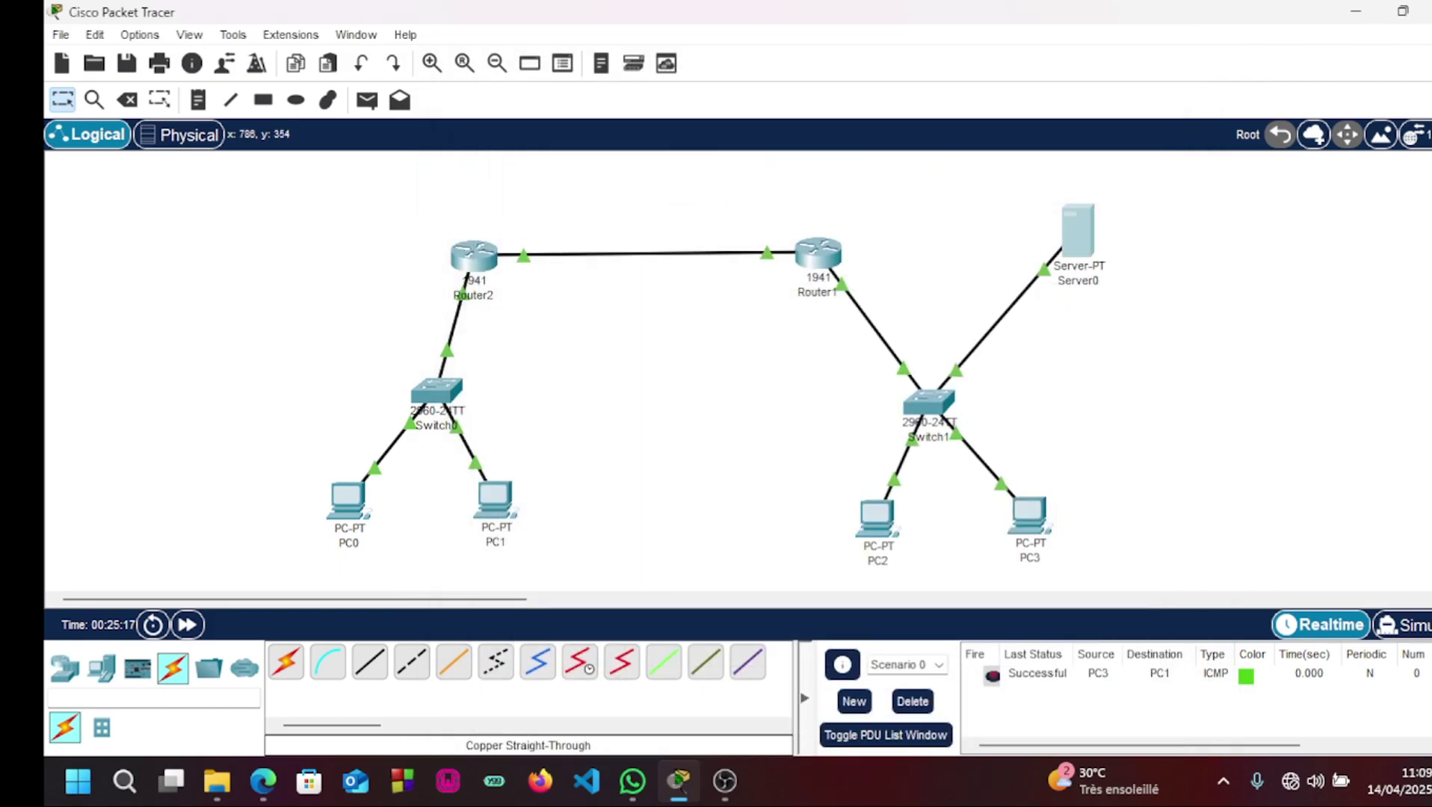
Change PC2's DNS server to 192.168.2.30 and close its window.
left_click(877, 516)
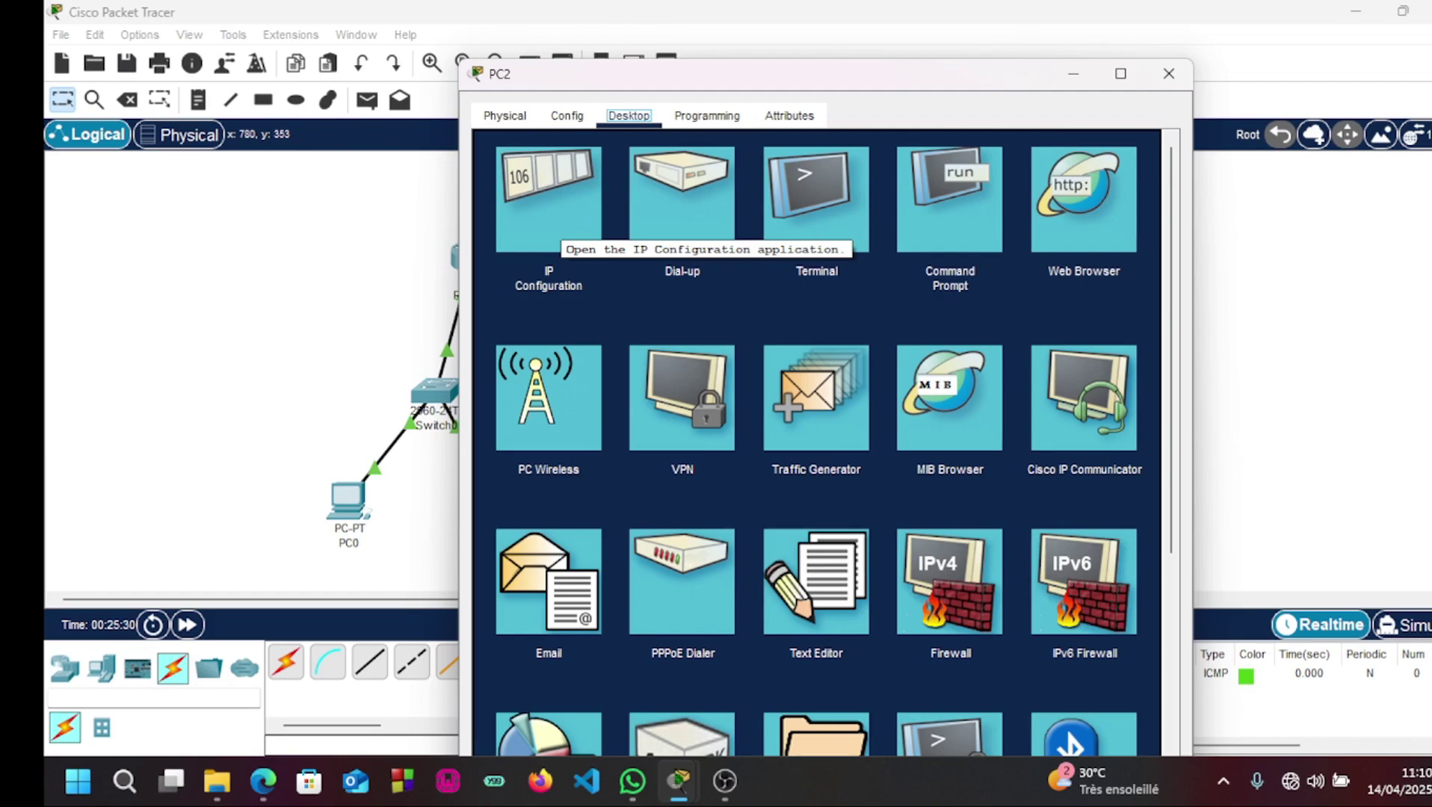
left_click(550, 225)
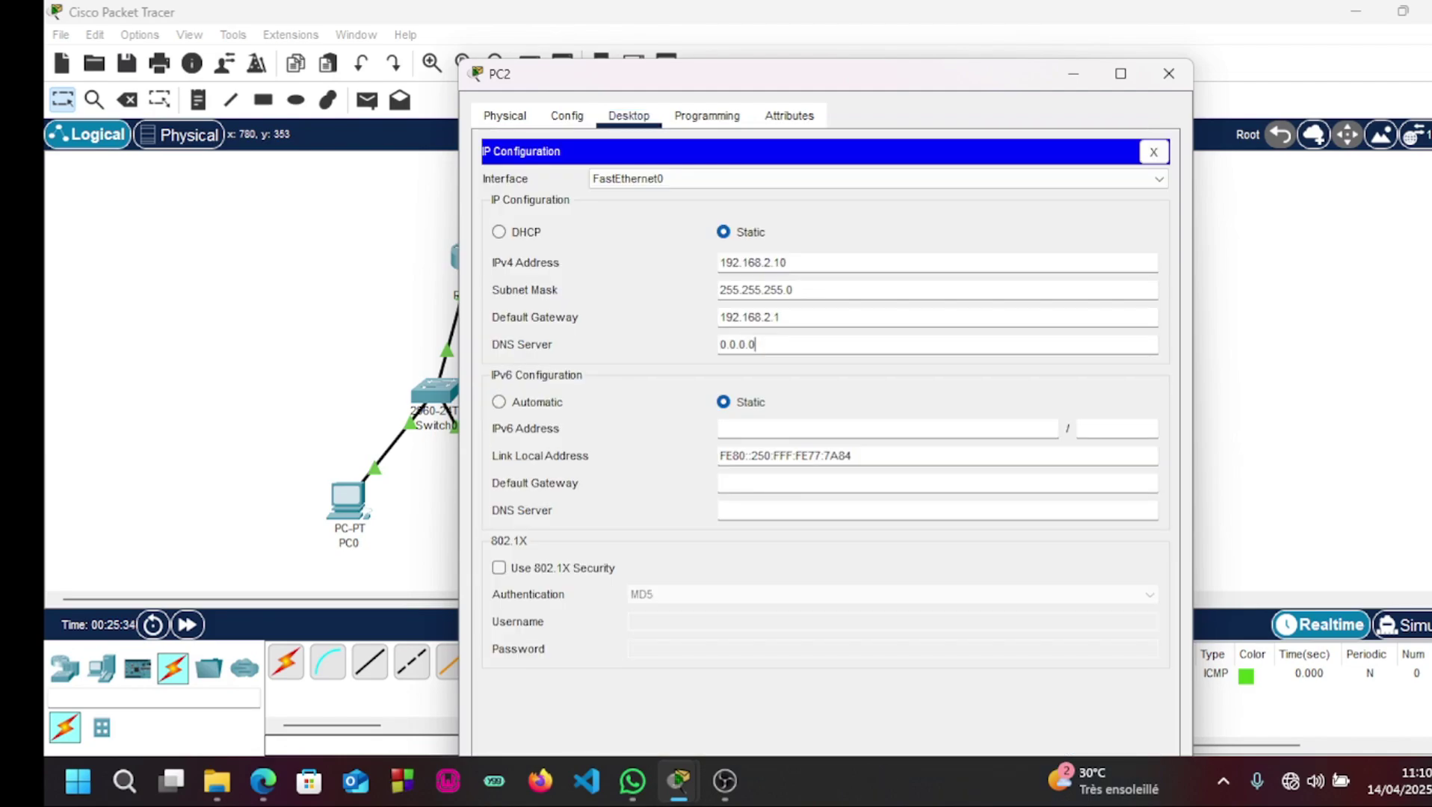
key("BackSpace")
key("BackSpace")
key("BackSpace")
key("BackSpace")
key("BackSpace")
key("BackSpace")
key("BackSpace")
type("192.168.2.30")
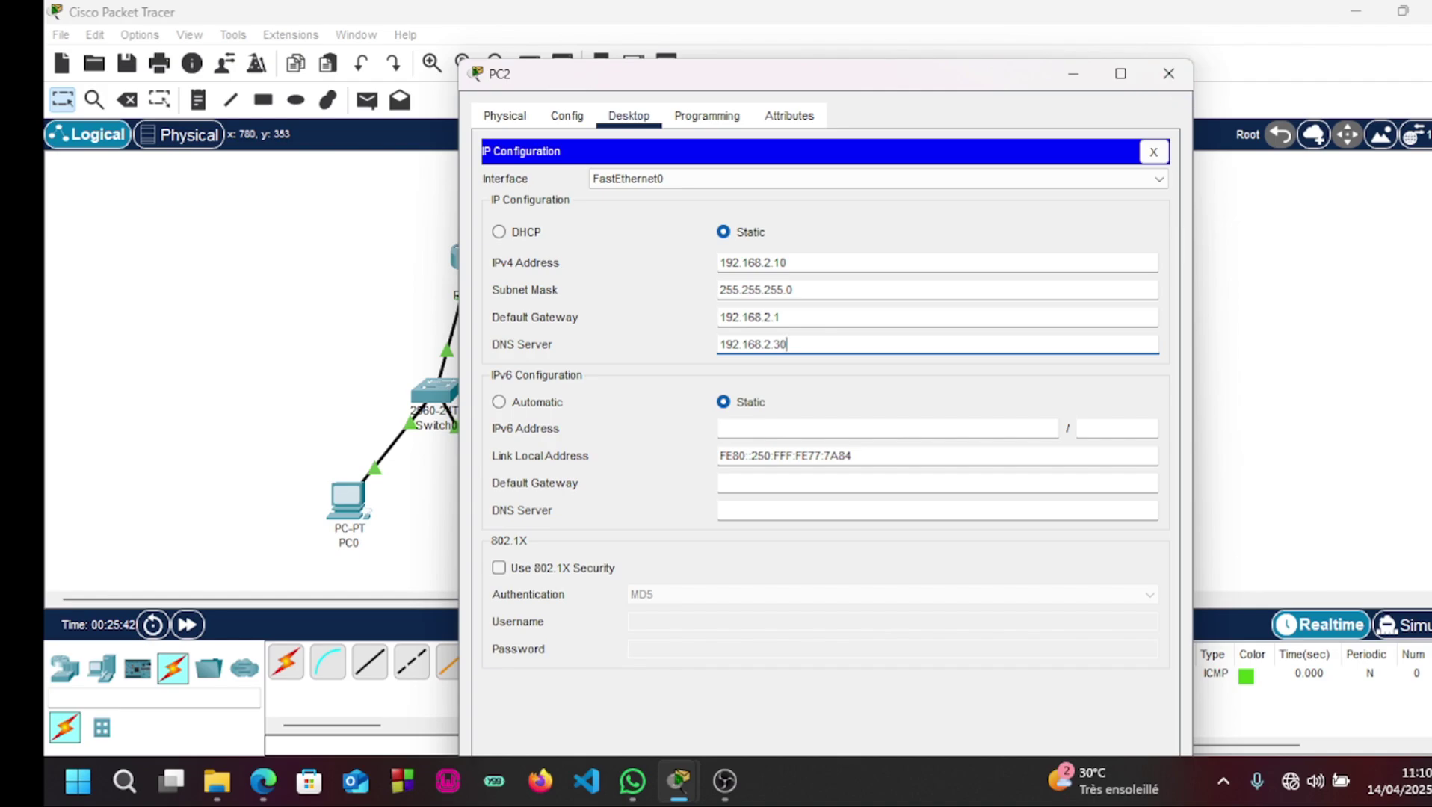
left_click_drag(974, 79, 969, 32)
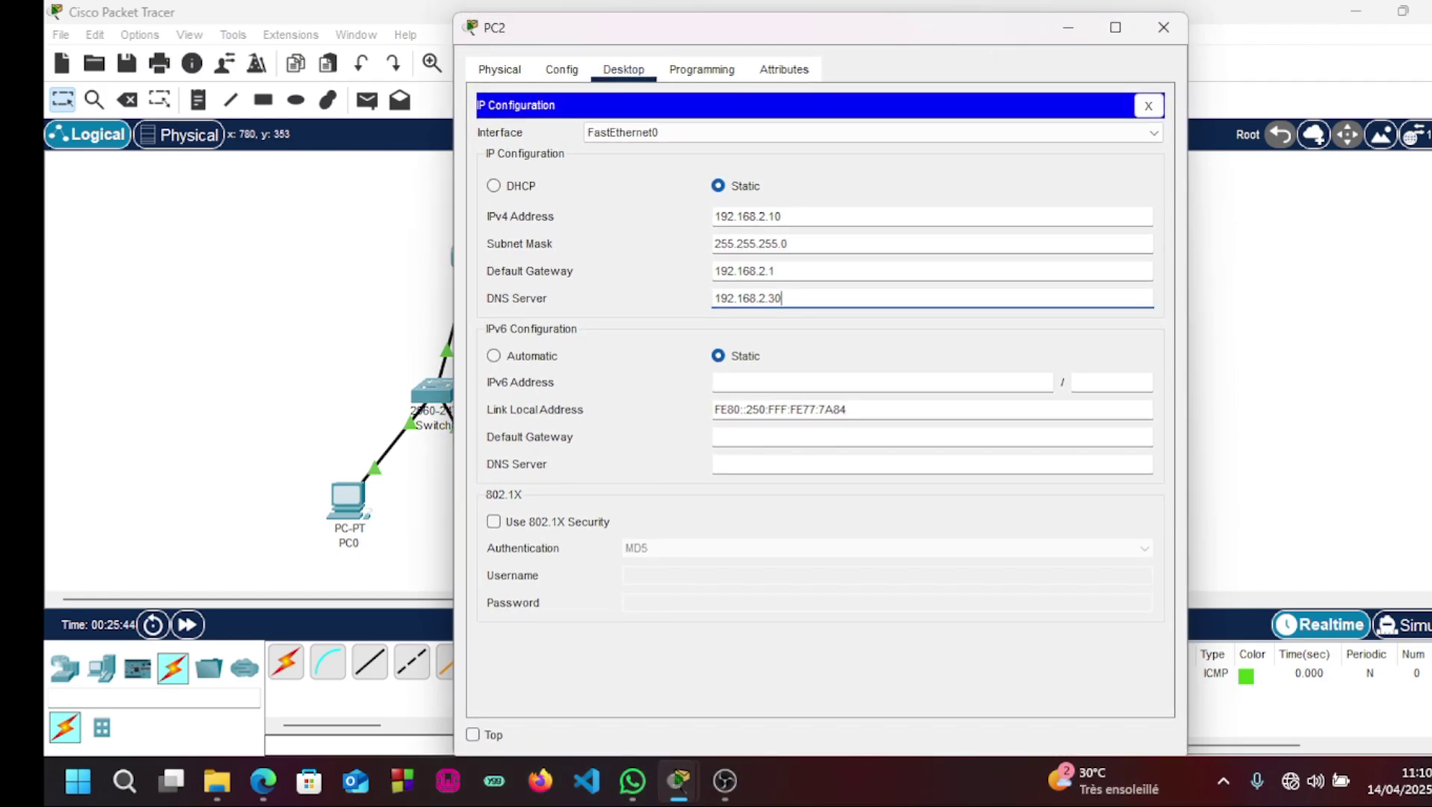
left_click(472, 735)
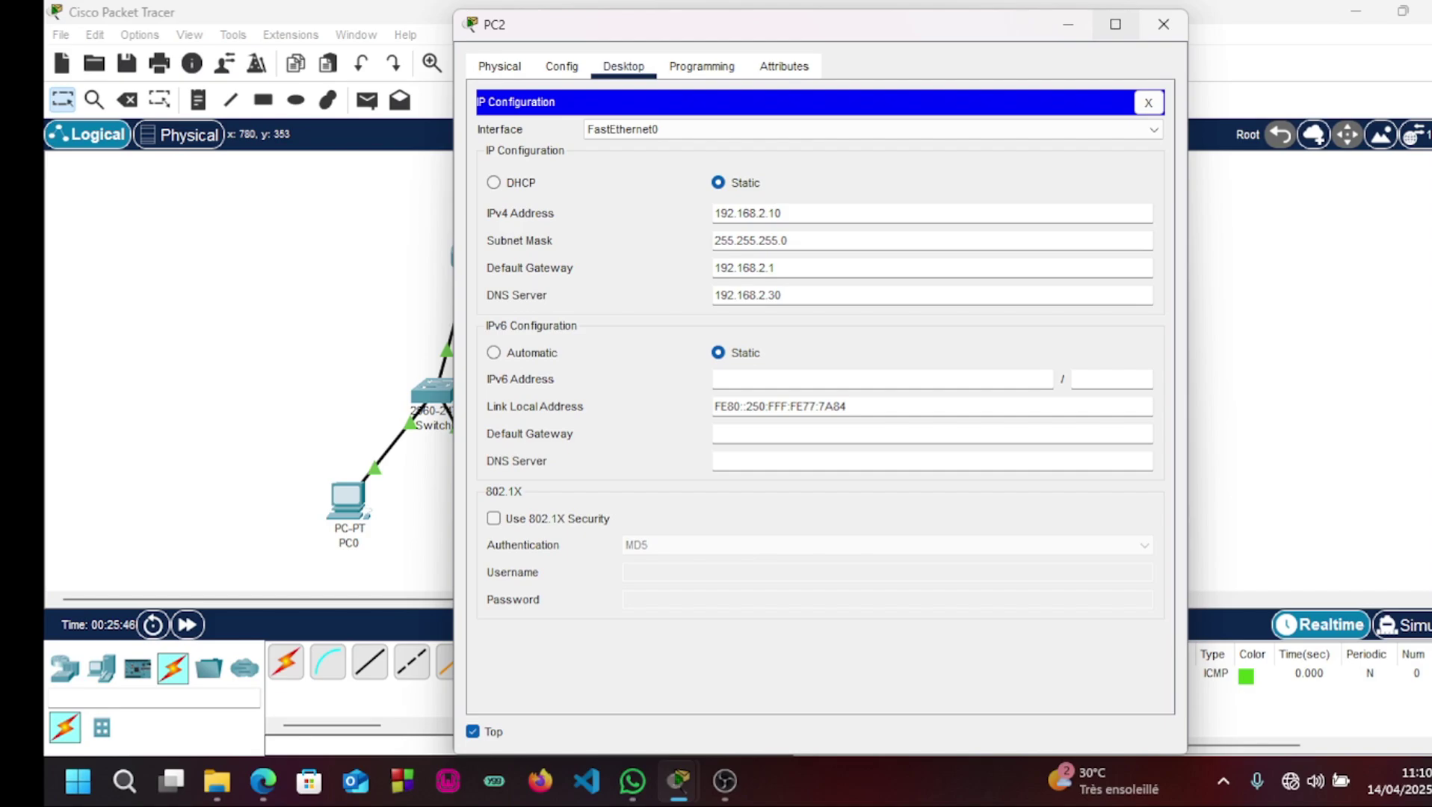
left_click(1164, 24)
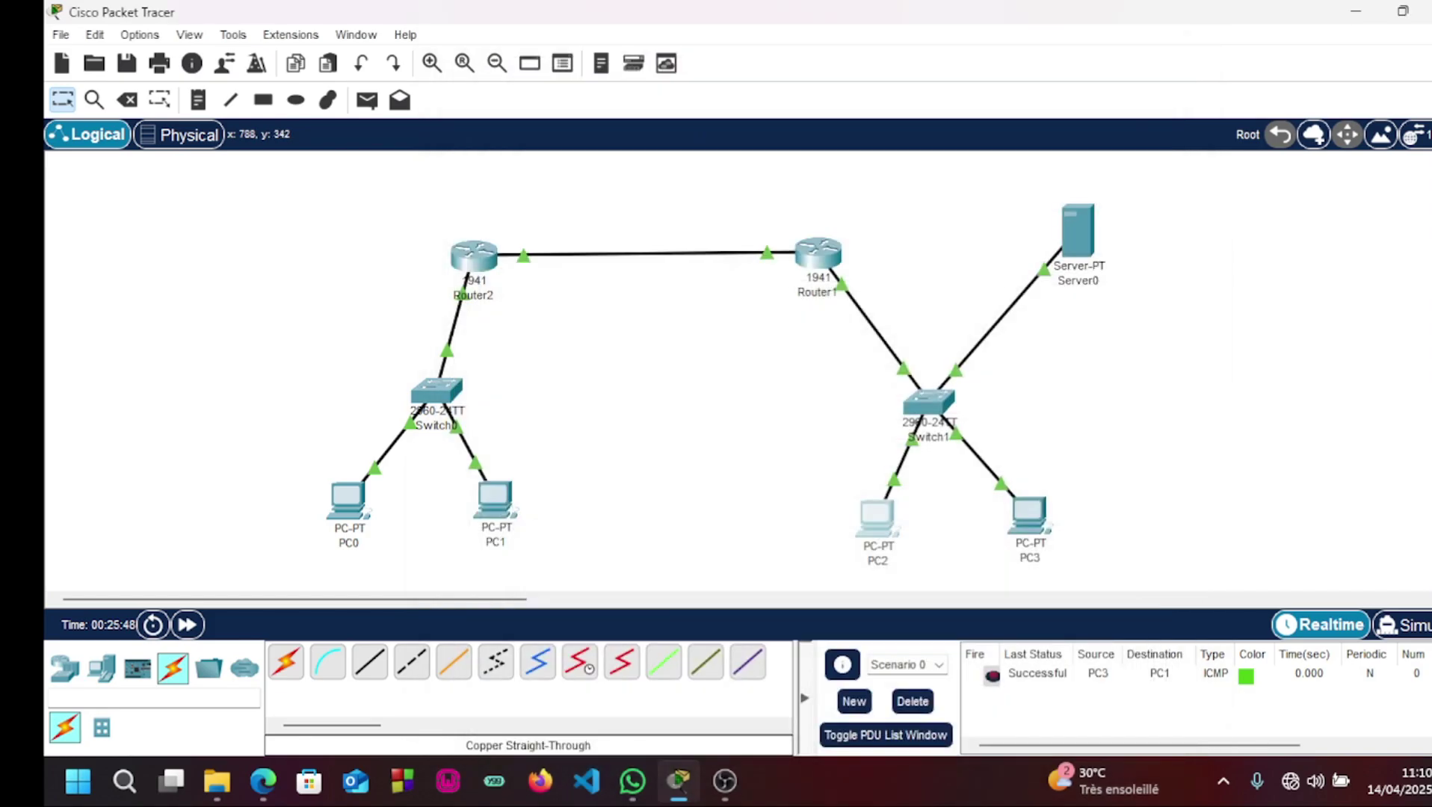
In PC2's mail client, enter the first user's name and cfi.com e-mail address.
left_click(877, 516)
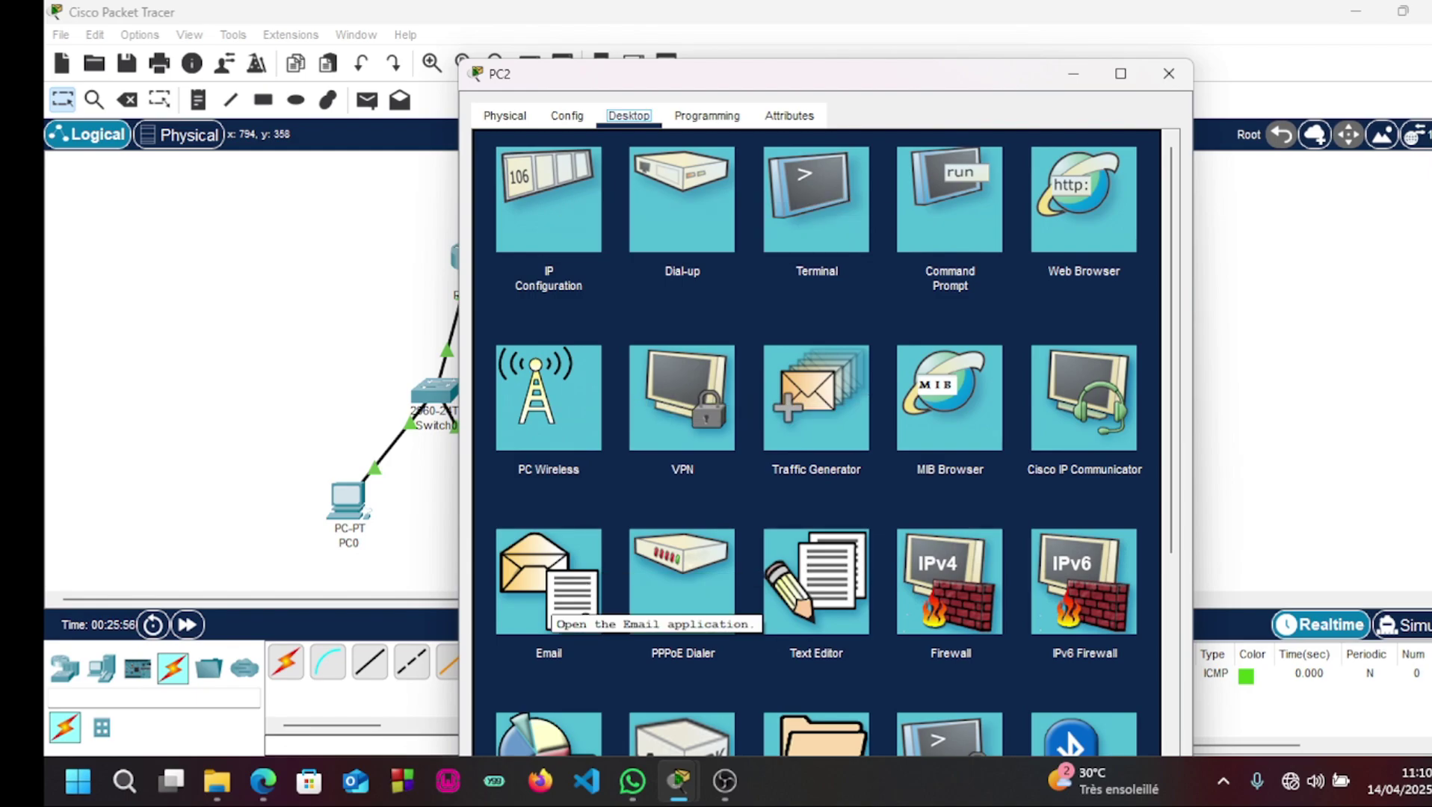
left_click(550, 594)
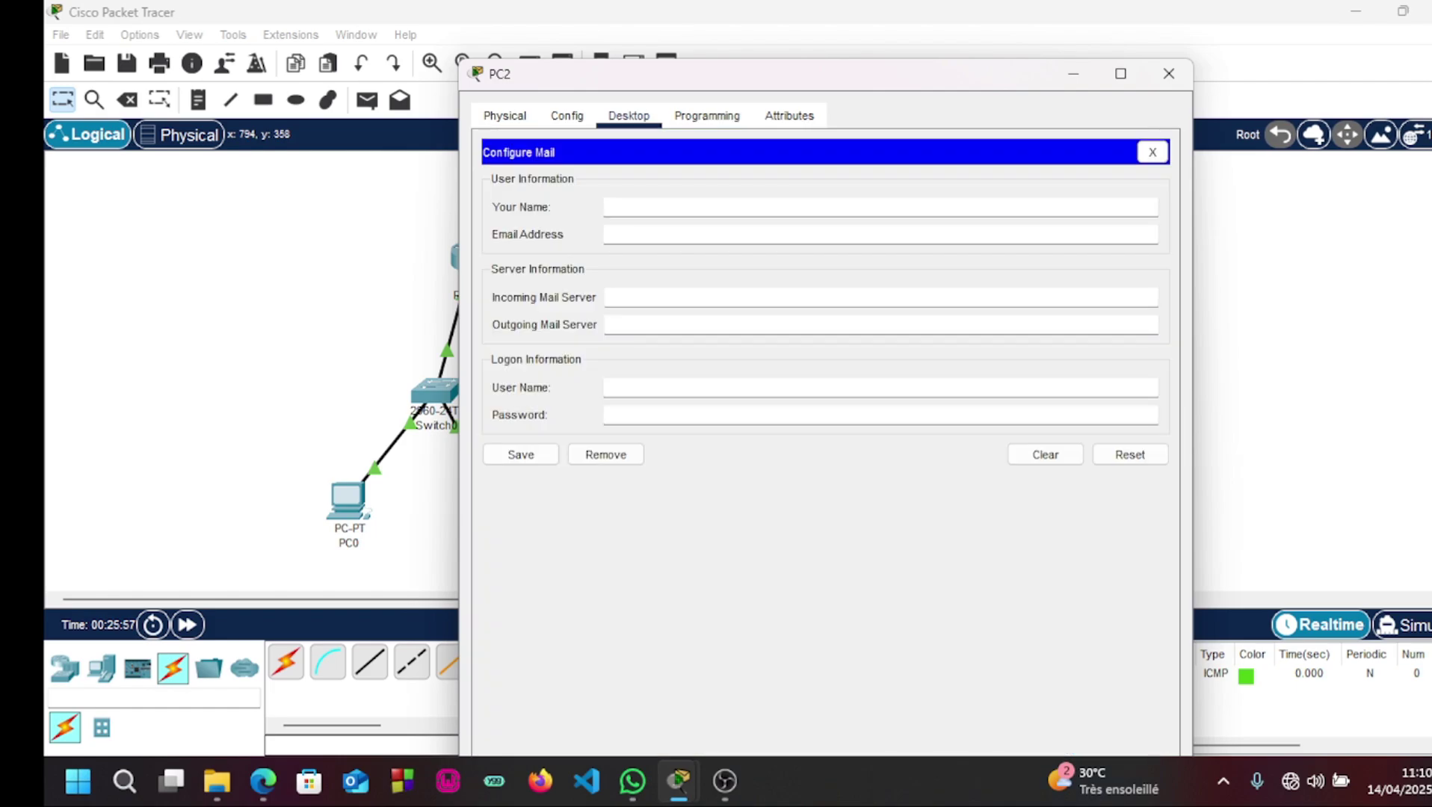
type("david")
left_click(1152, 152)
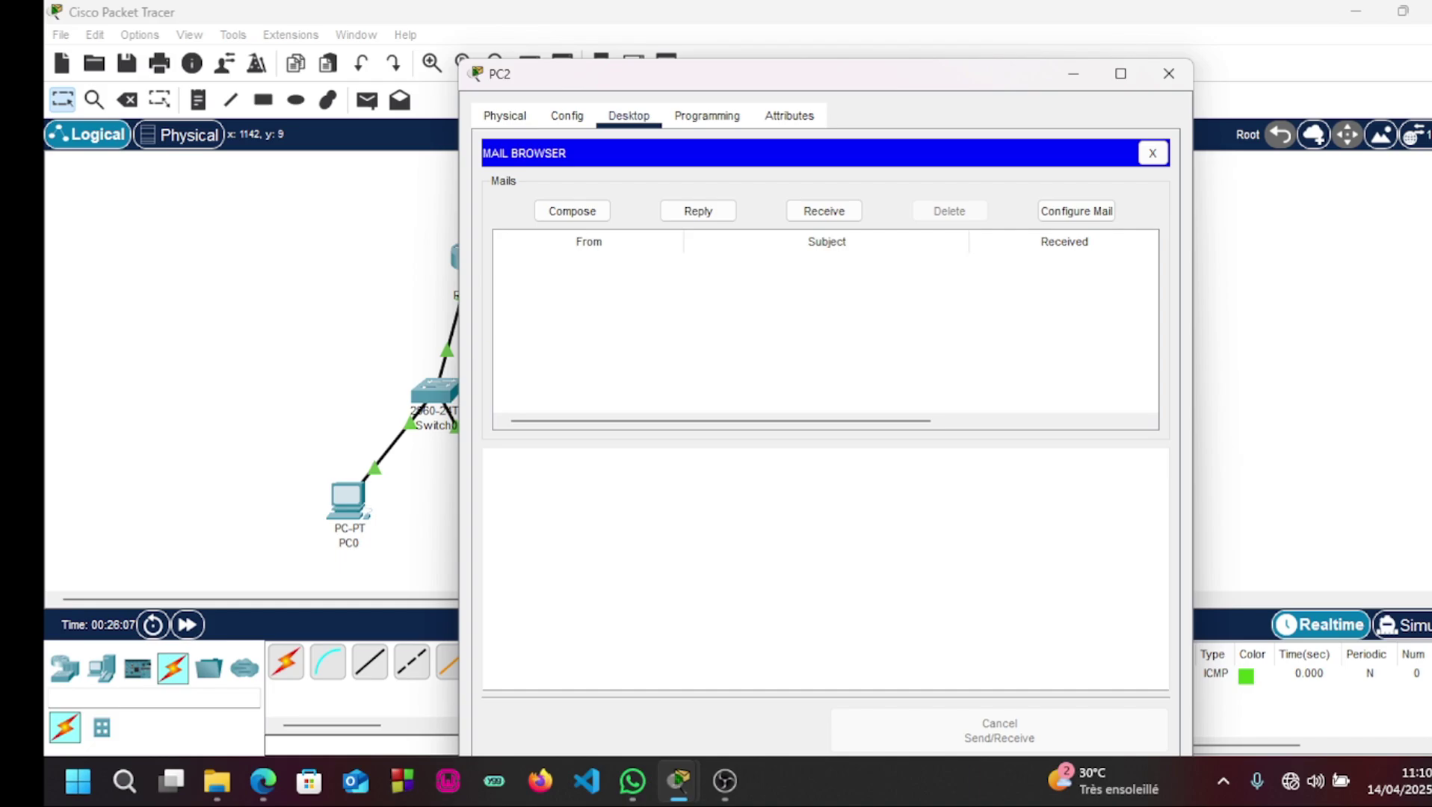
left_click(1153, 152)
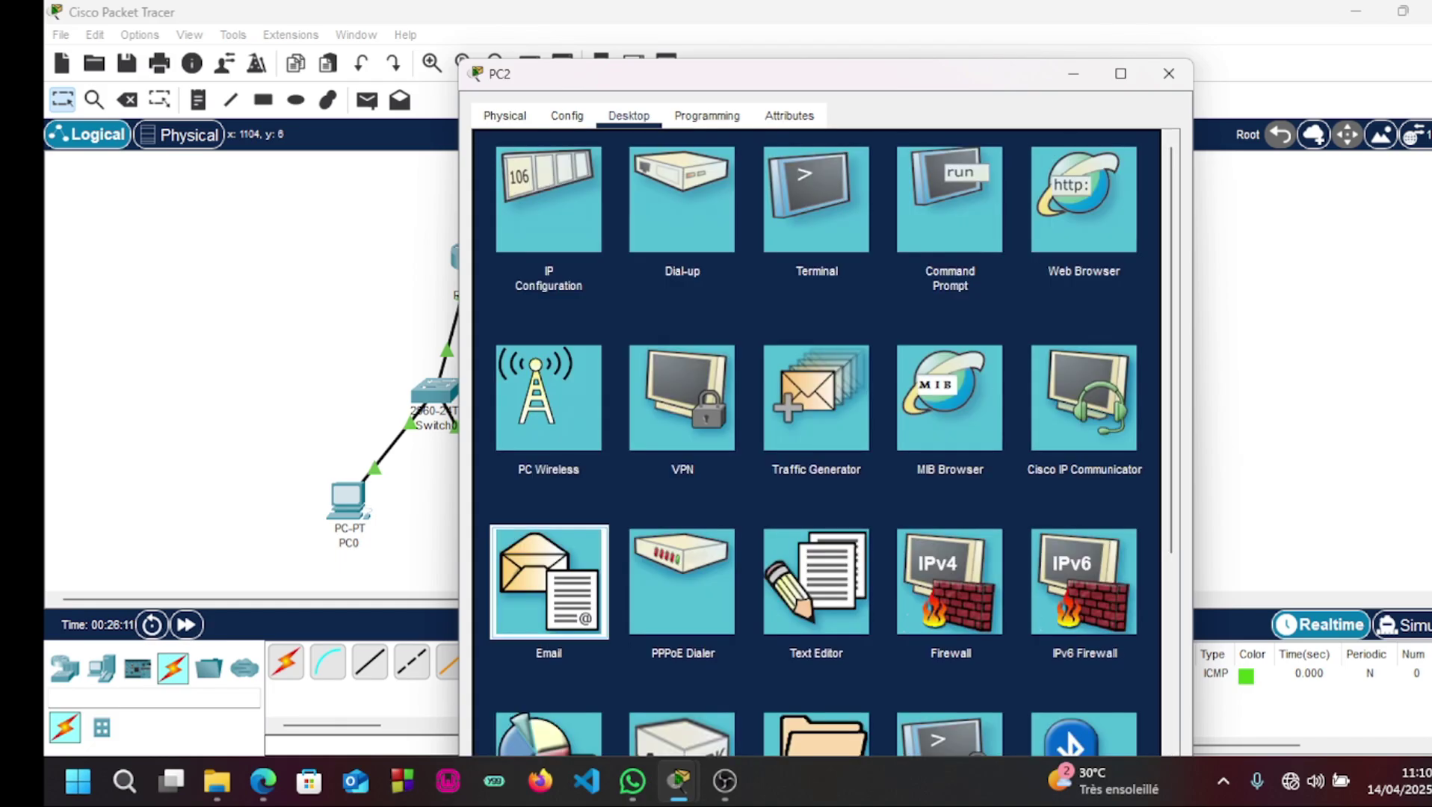
left_click(549, 582)
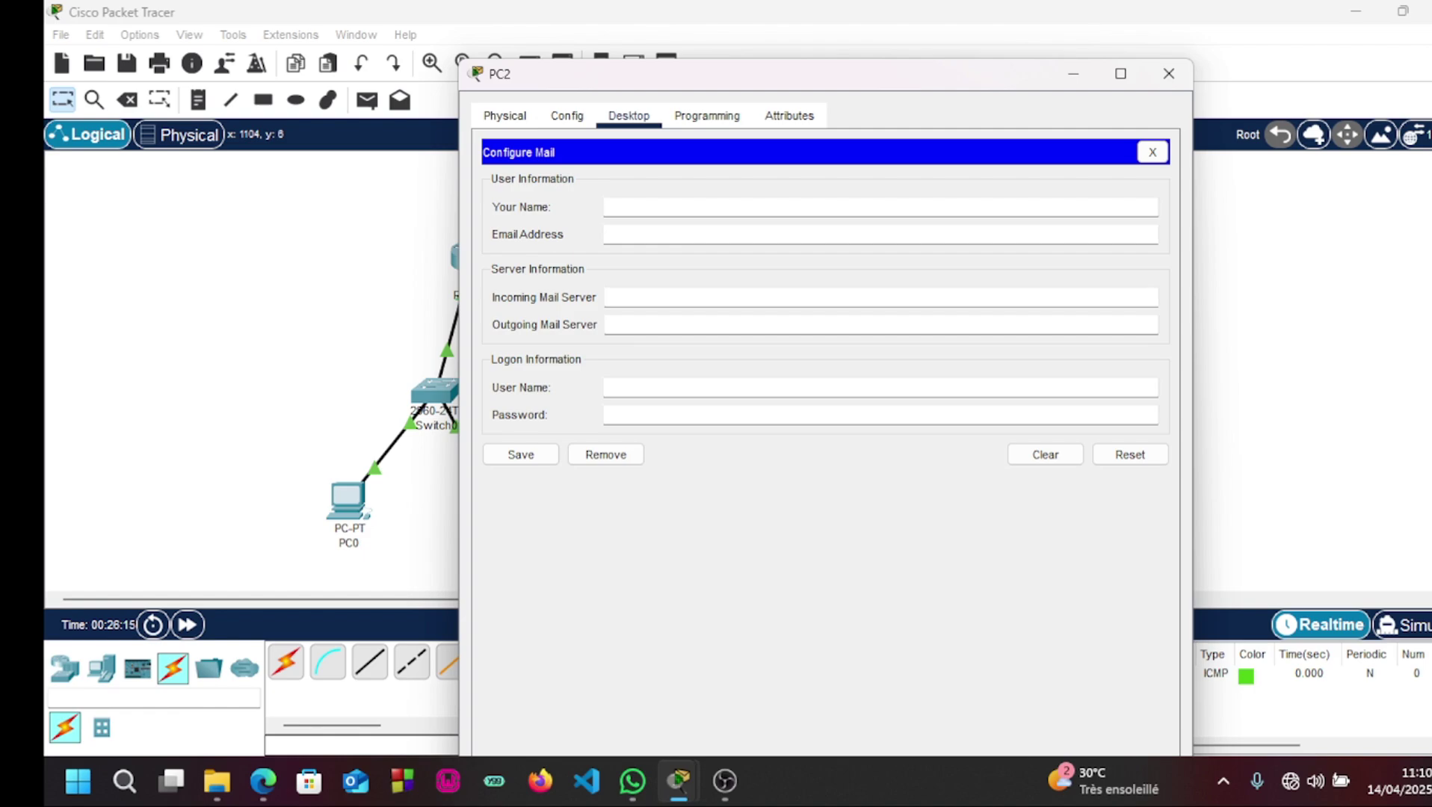
type("david")
key("Tab")
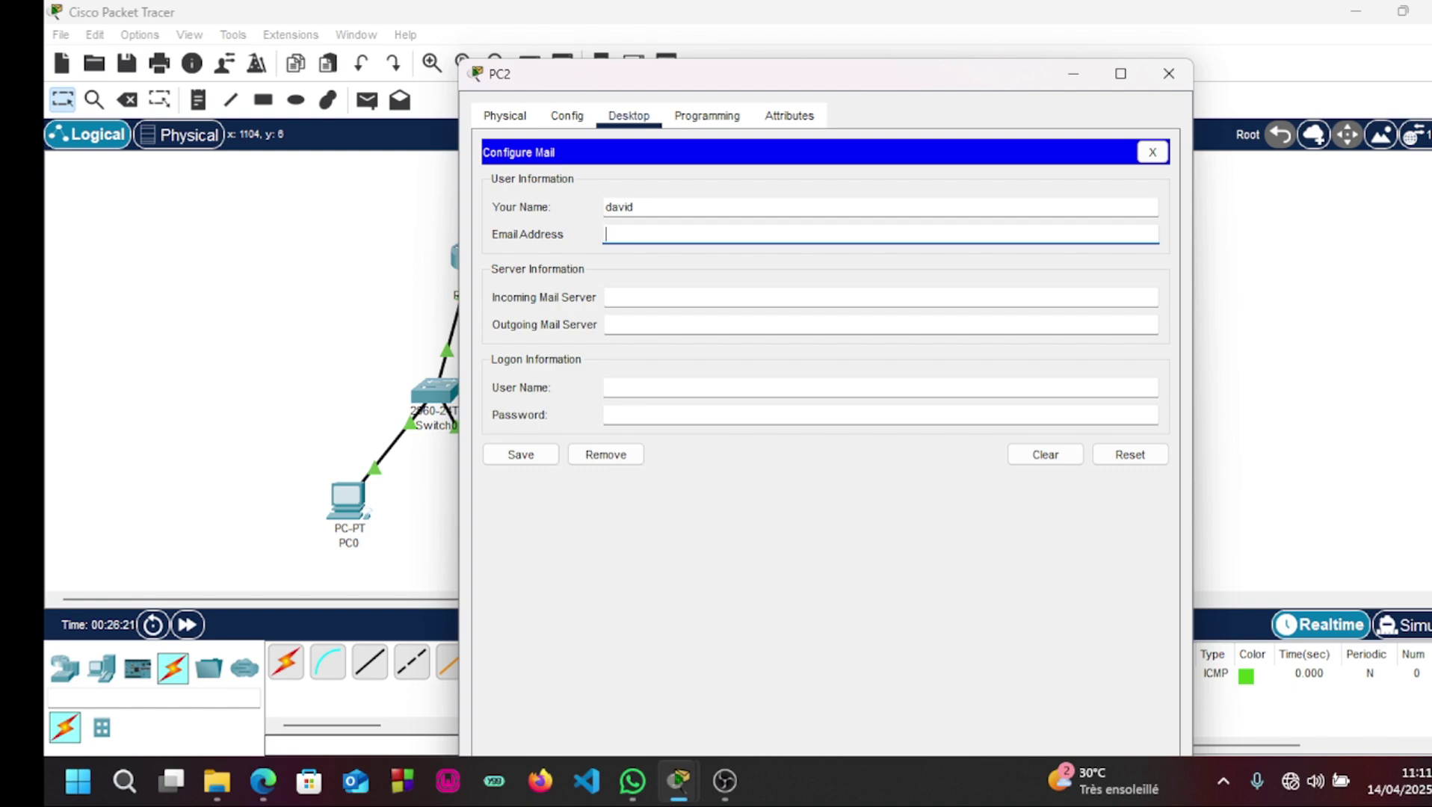
type("david@cfi.com")
Set incoming and outgoing servers to 192.168.2.30, enter login and password, and save.
left_click(607, 297)
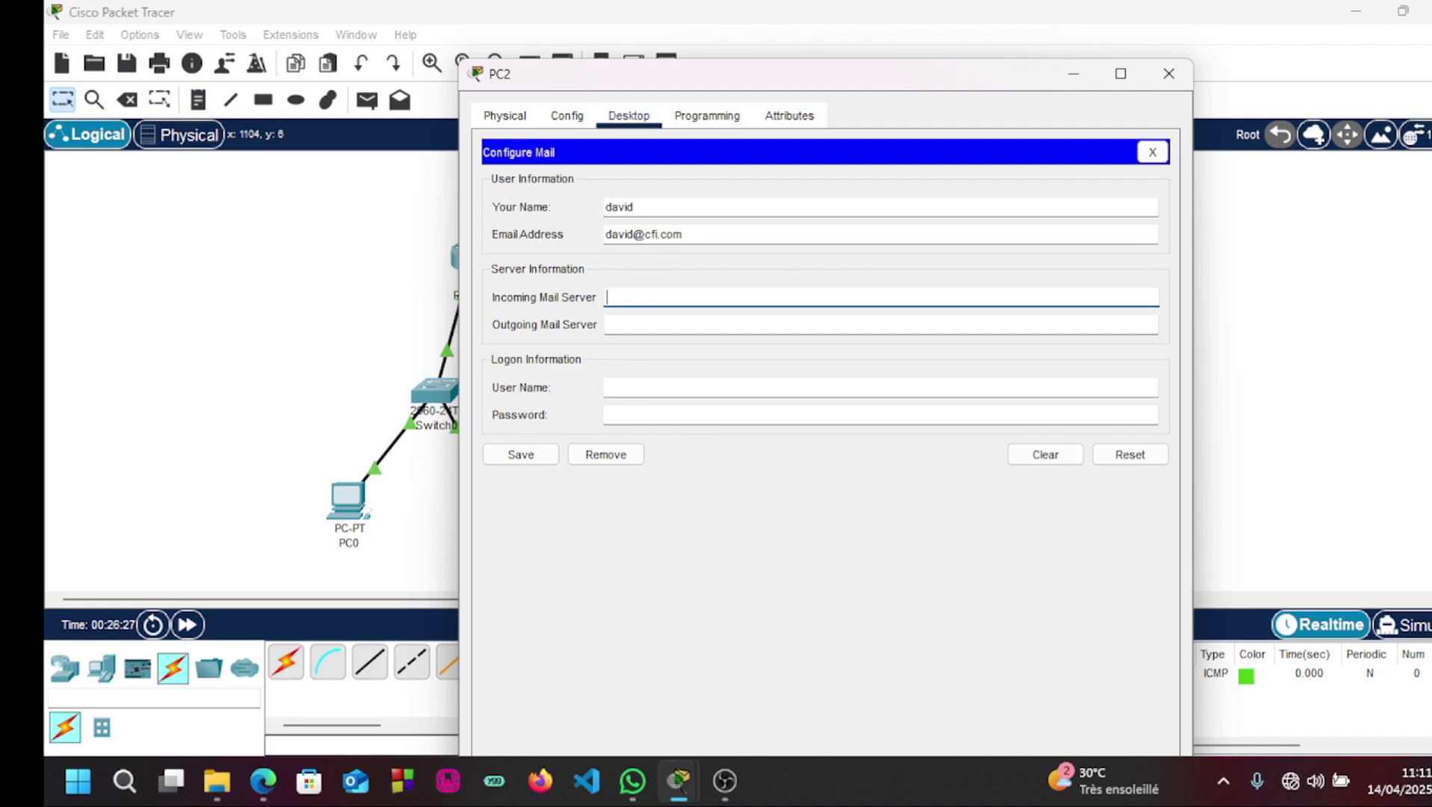
type("192.168.2.30")
left_click(607, 324)
type("192.168")
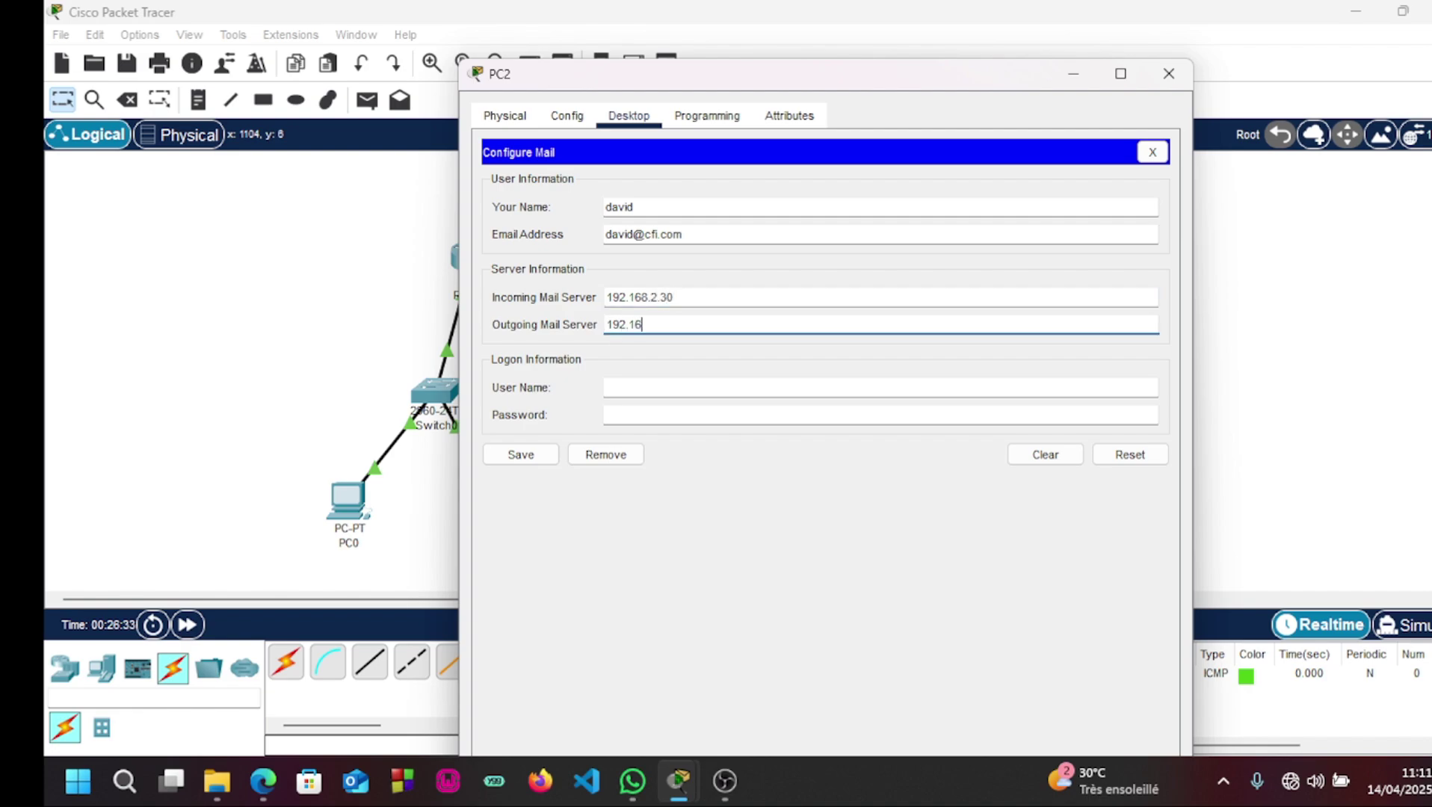
type(".2.30")
left_click(607, 387)
type("david")
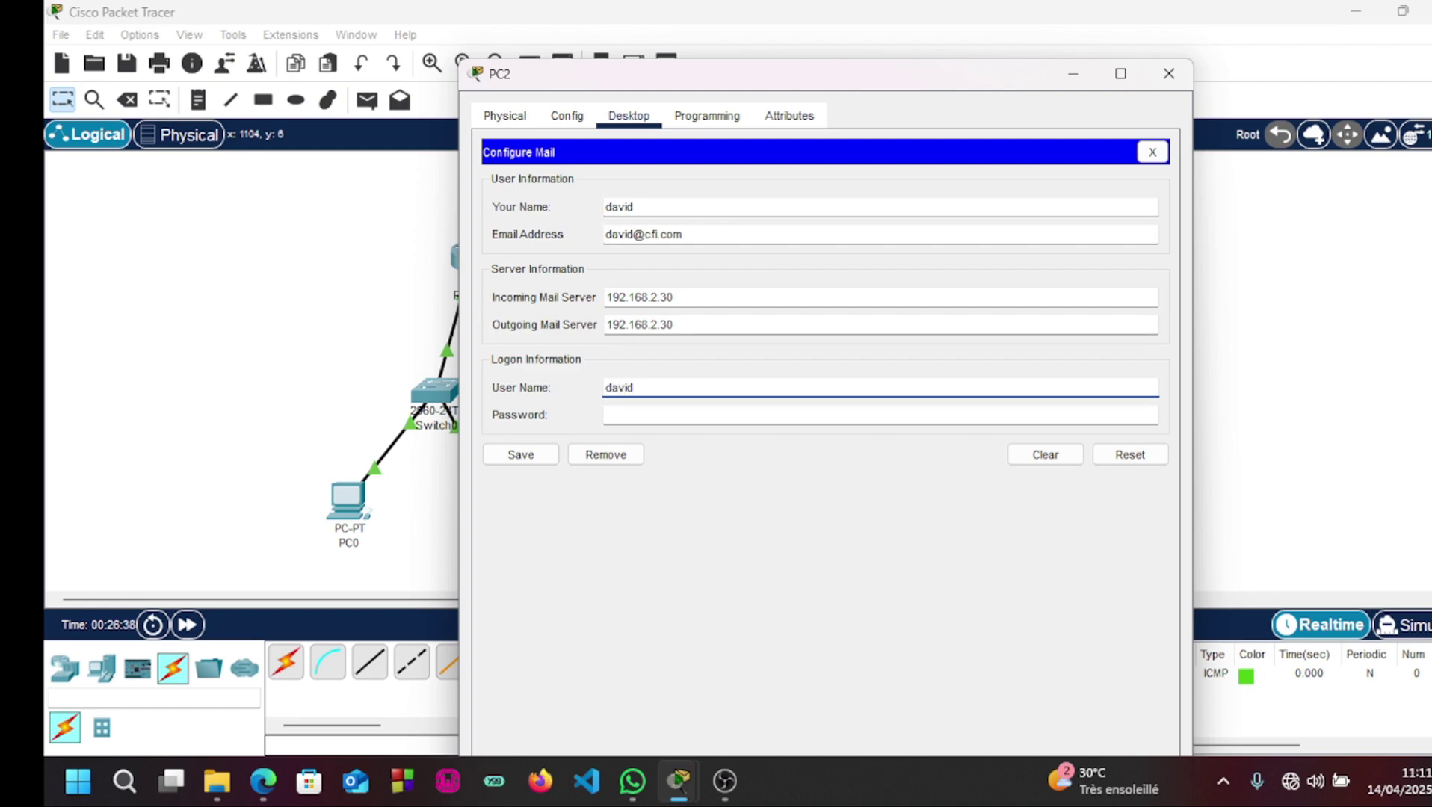
left_click(607, 415)
type("123")
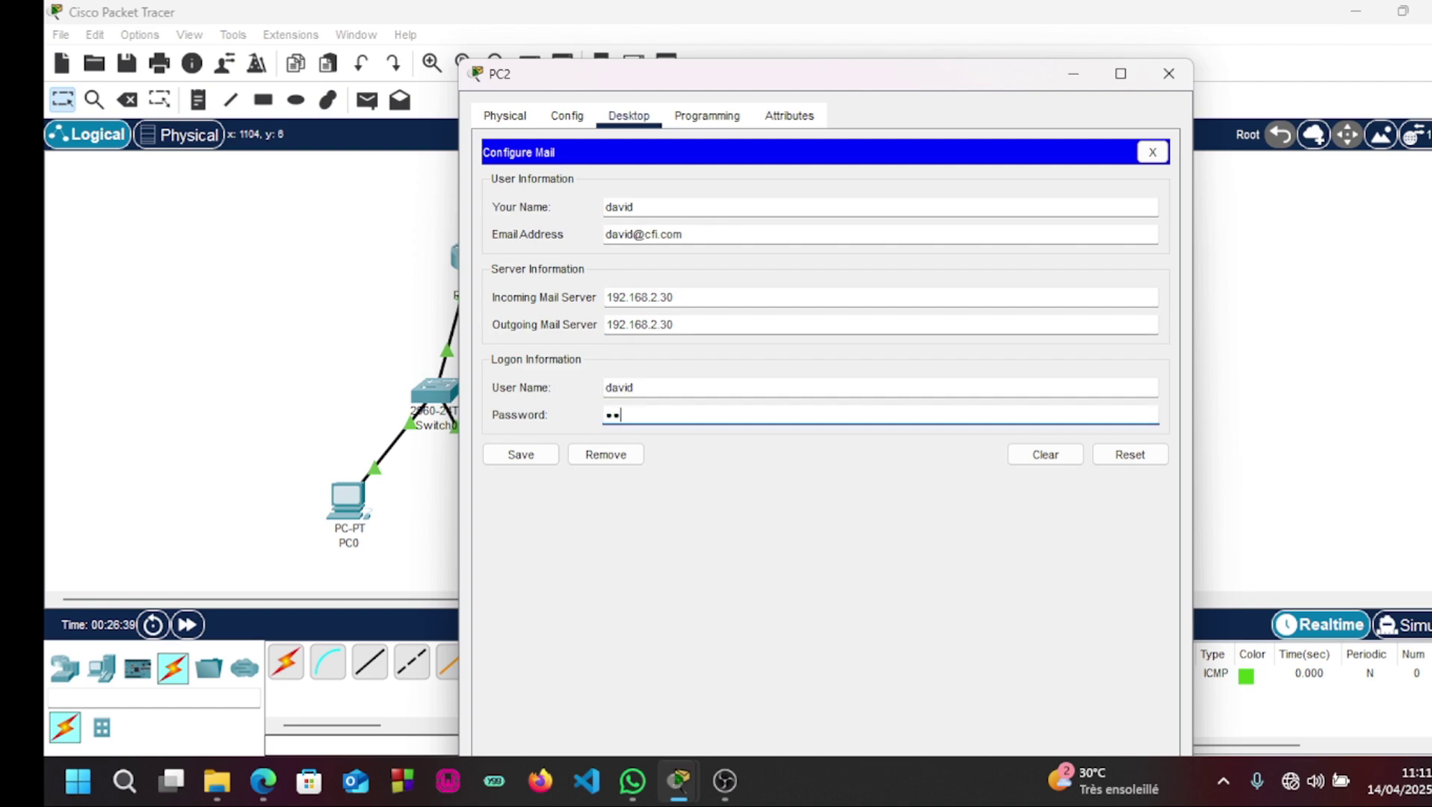
left_click(521, 455)
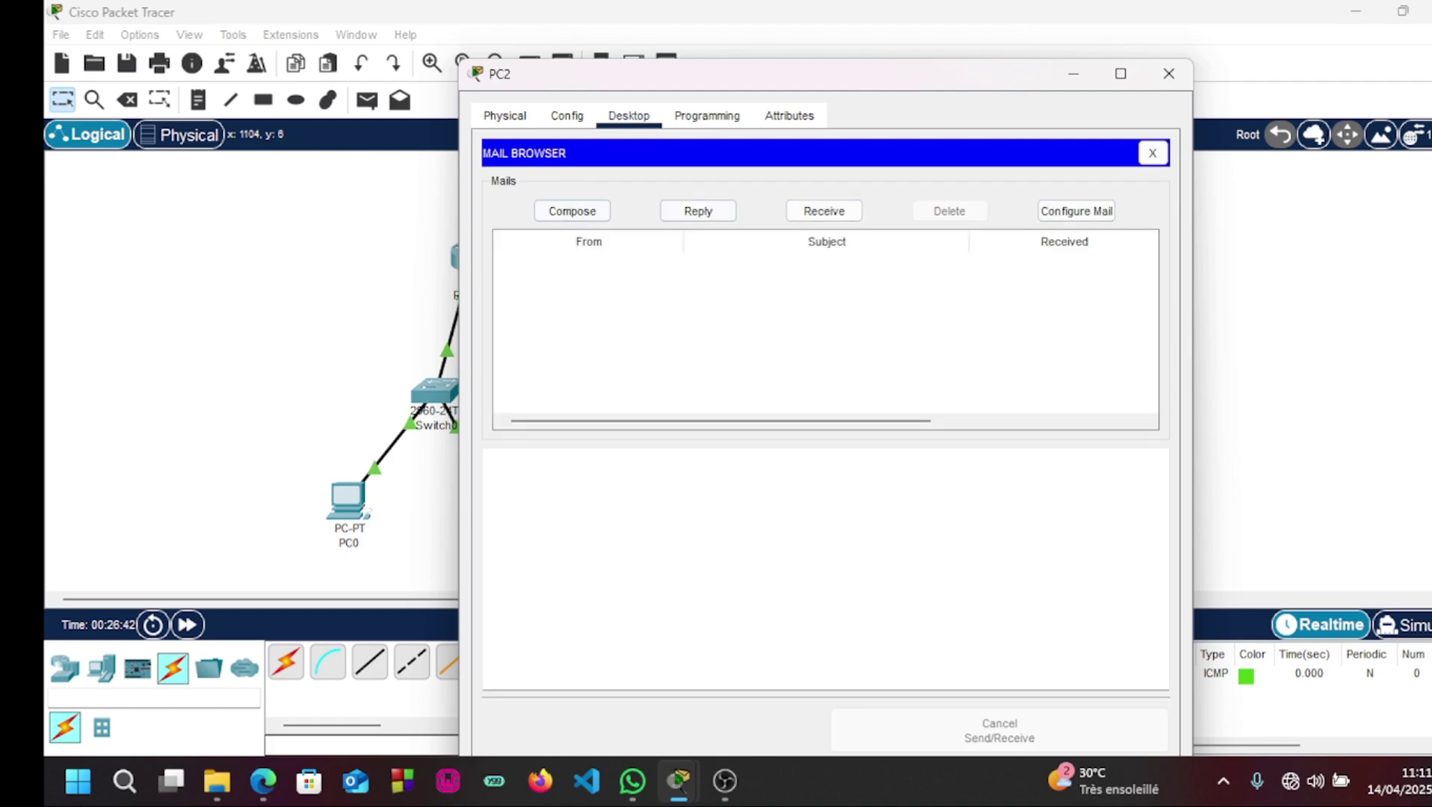
left_click(1169, 73)
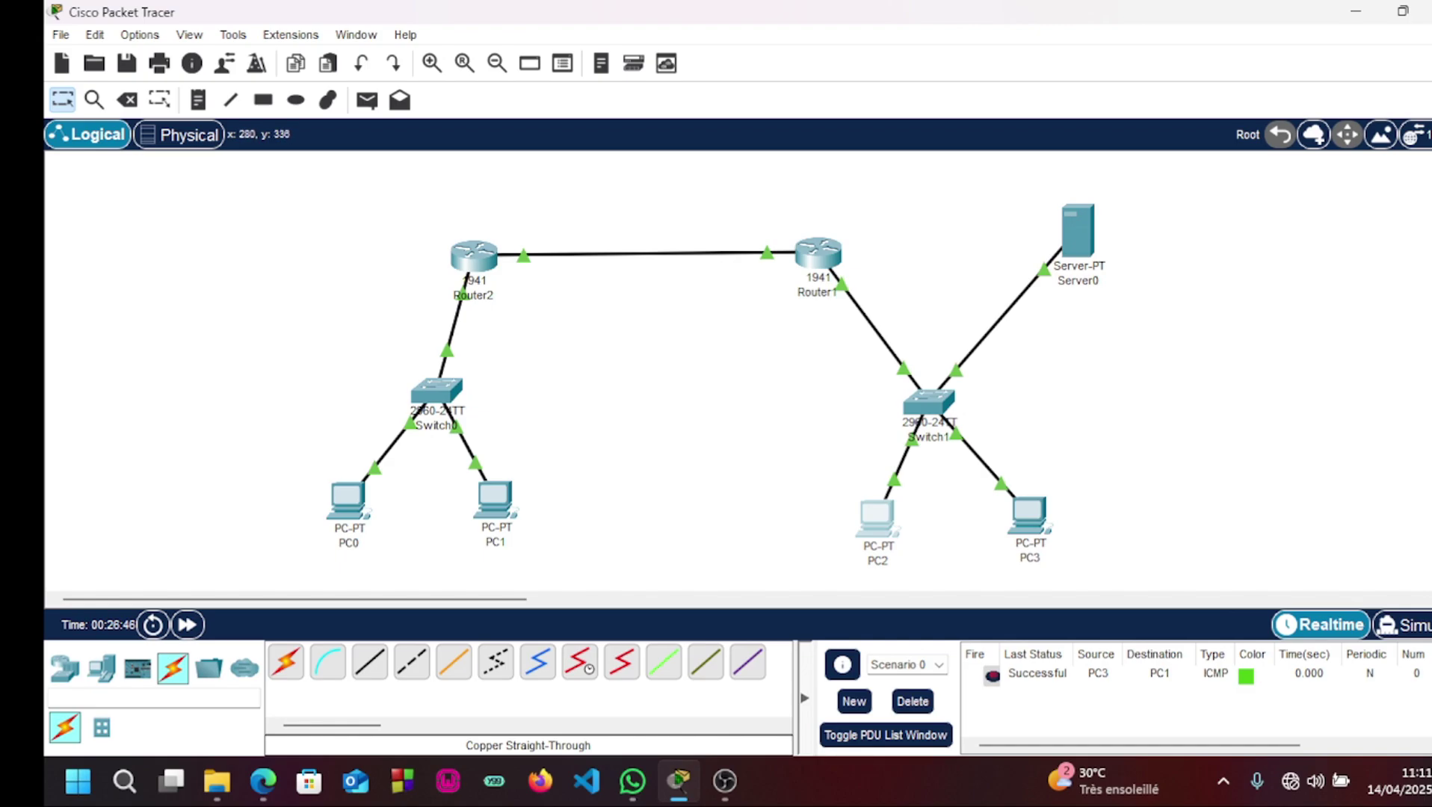
Set PC0's DNS server to 192.168.2.30, then reopen PC0 and open its Email client.
left_click(347, 501)
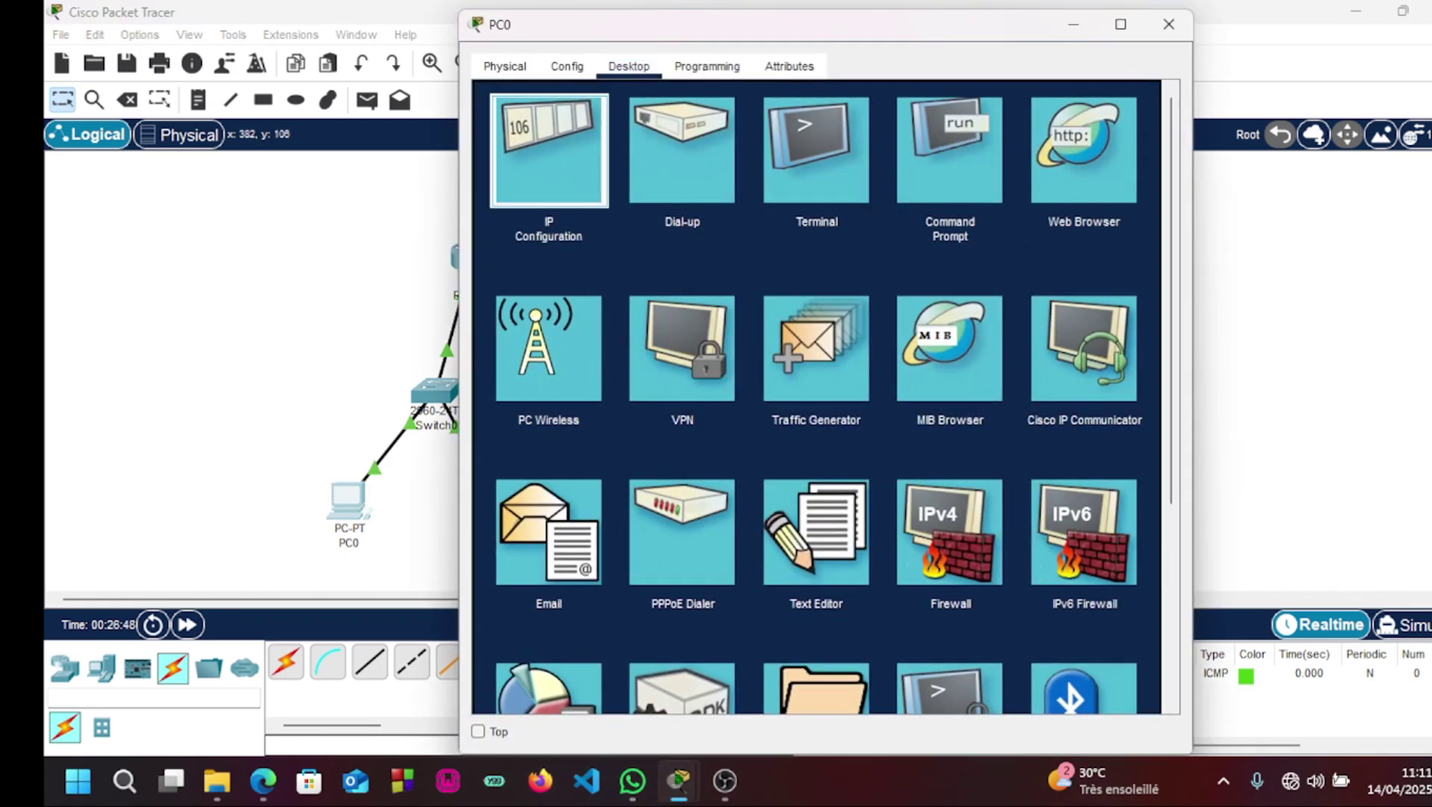
left_click(548, 146)
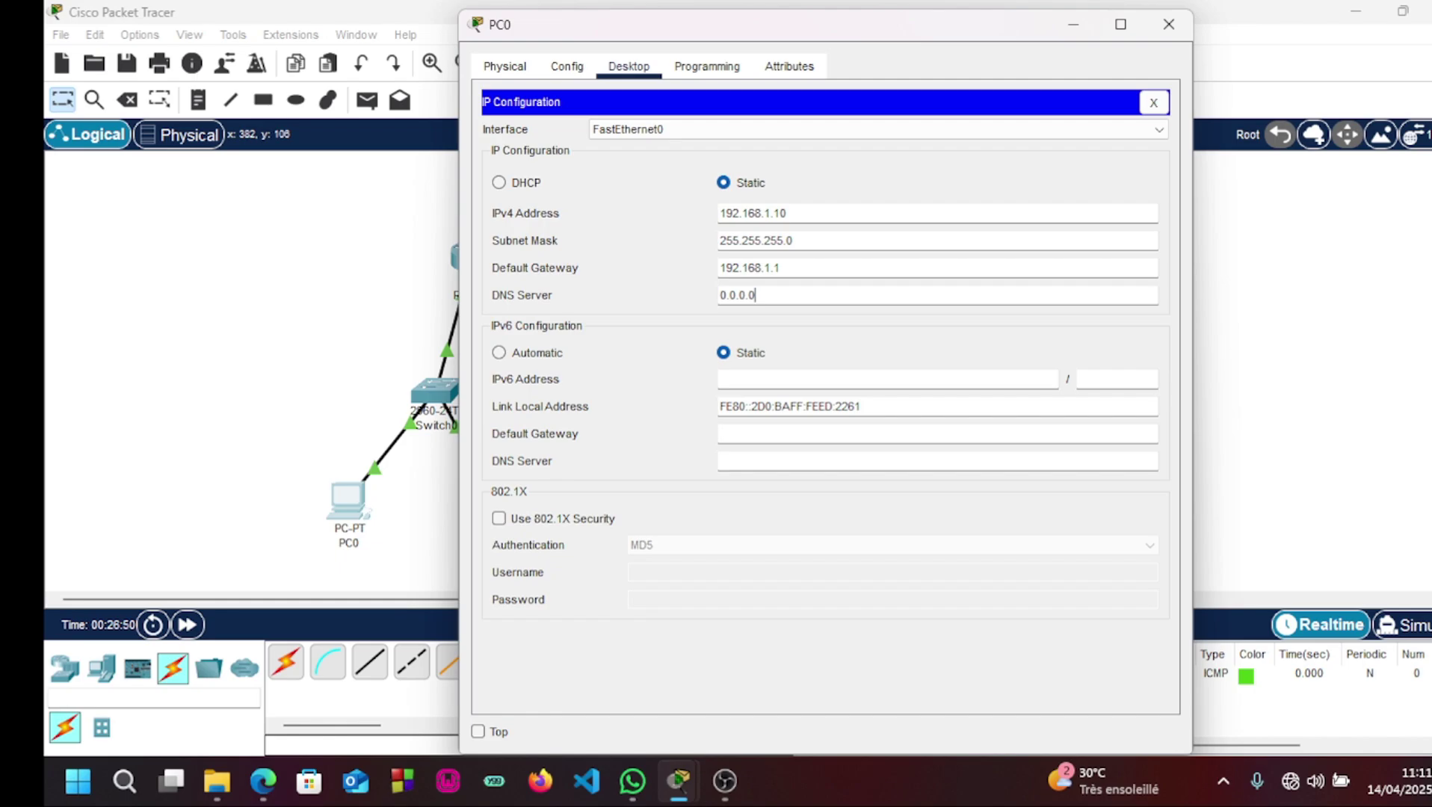
key("ctrl+a")
key("BackSpace")
type("192.168.2.3")
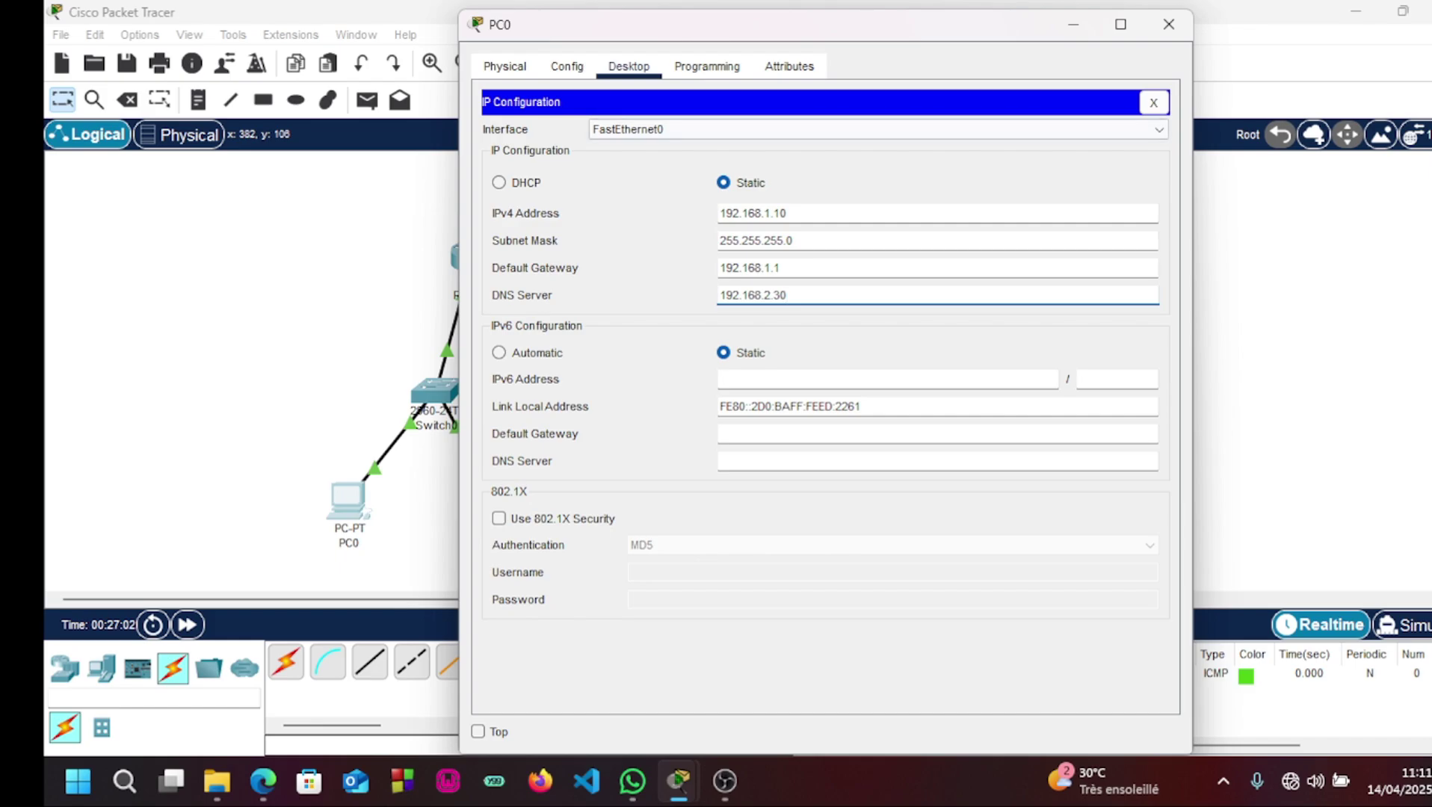
left_click(1169, 24)
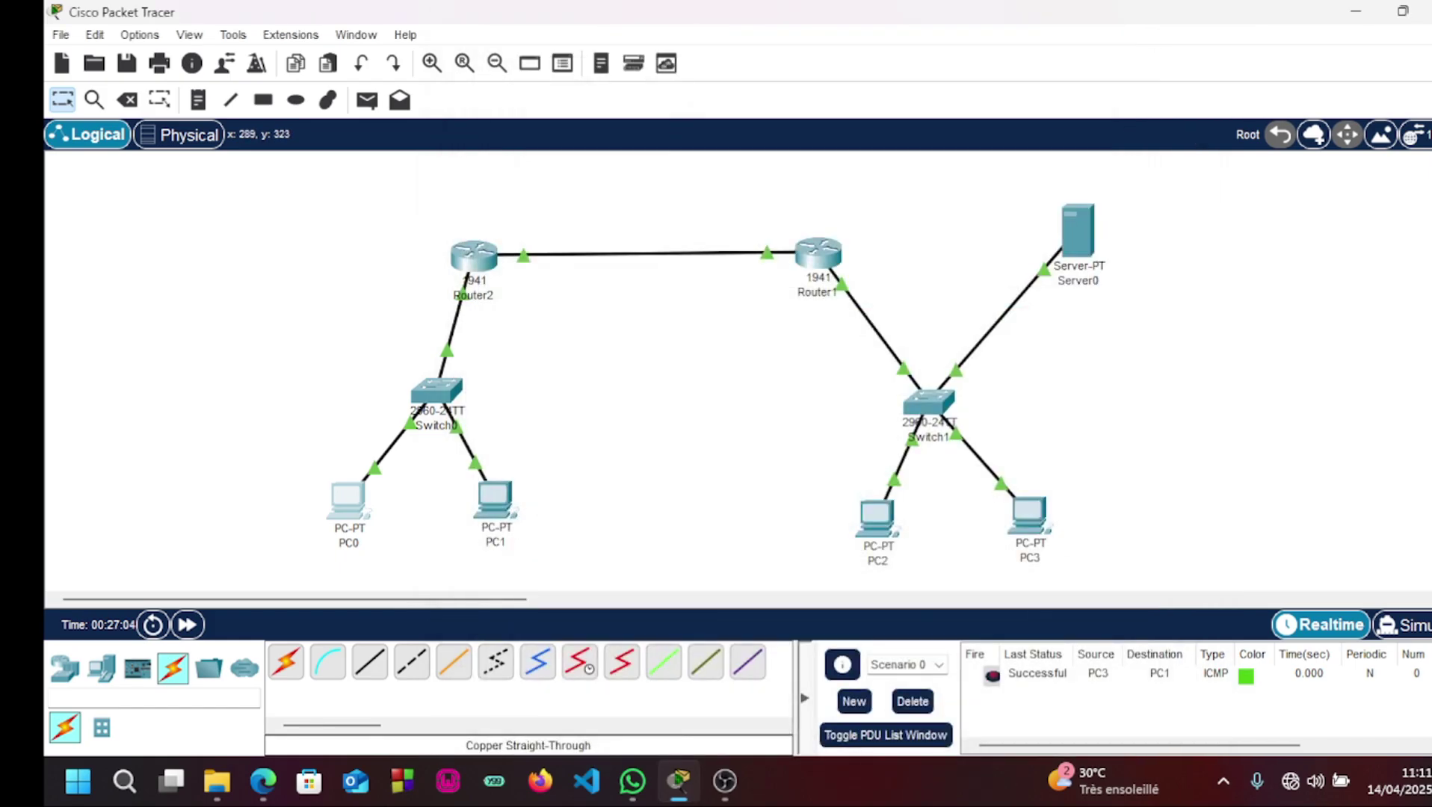
left_click(350, 501)
left_click(549, 582)
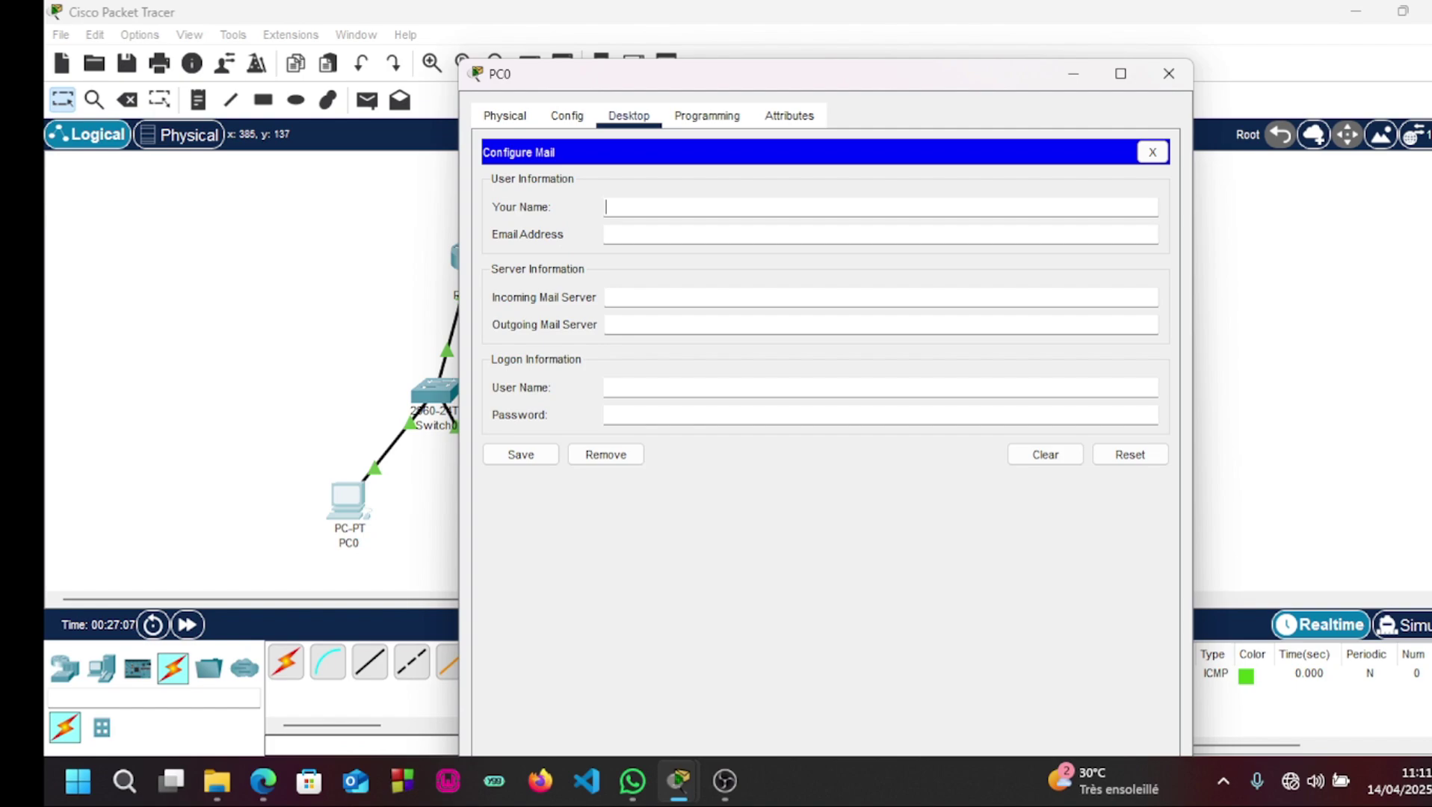
Enter the second user's name, cfi.com address, and 192.168.2.30 as mail server.
type("ketsia")
left_click(748, 235)
type("kestia")
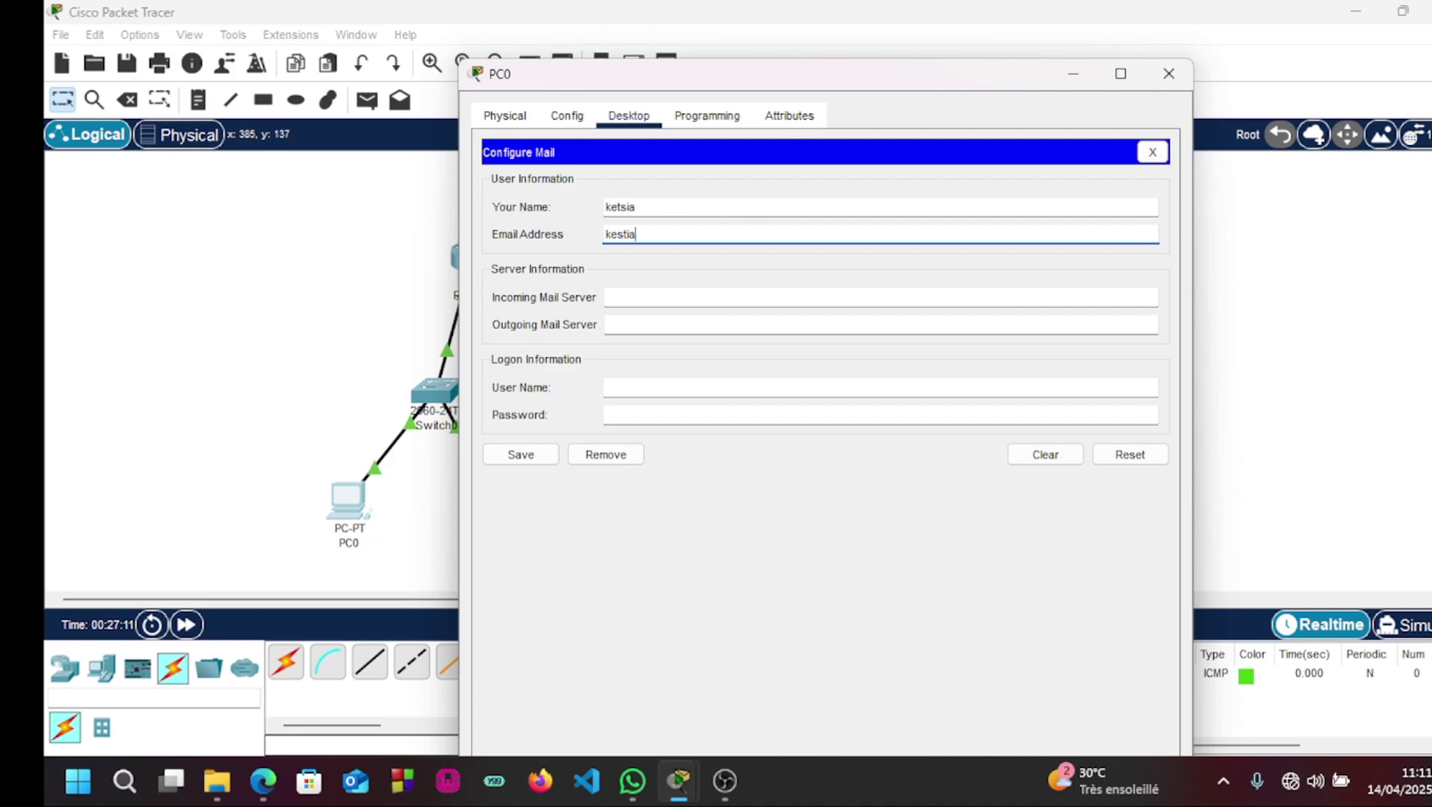
type("@cfi")
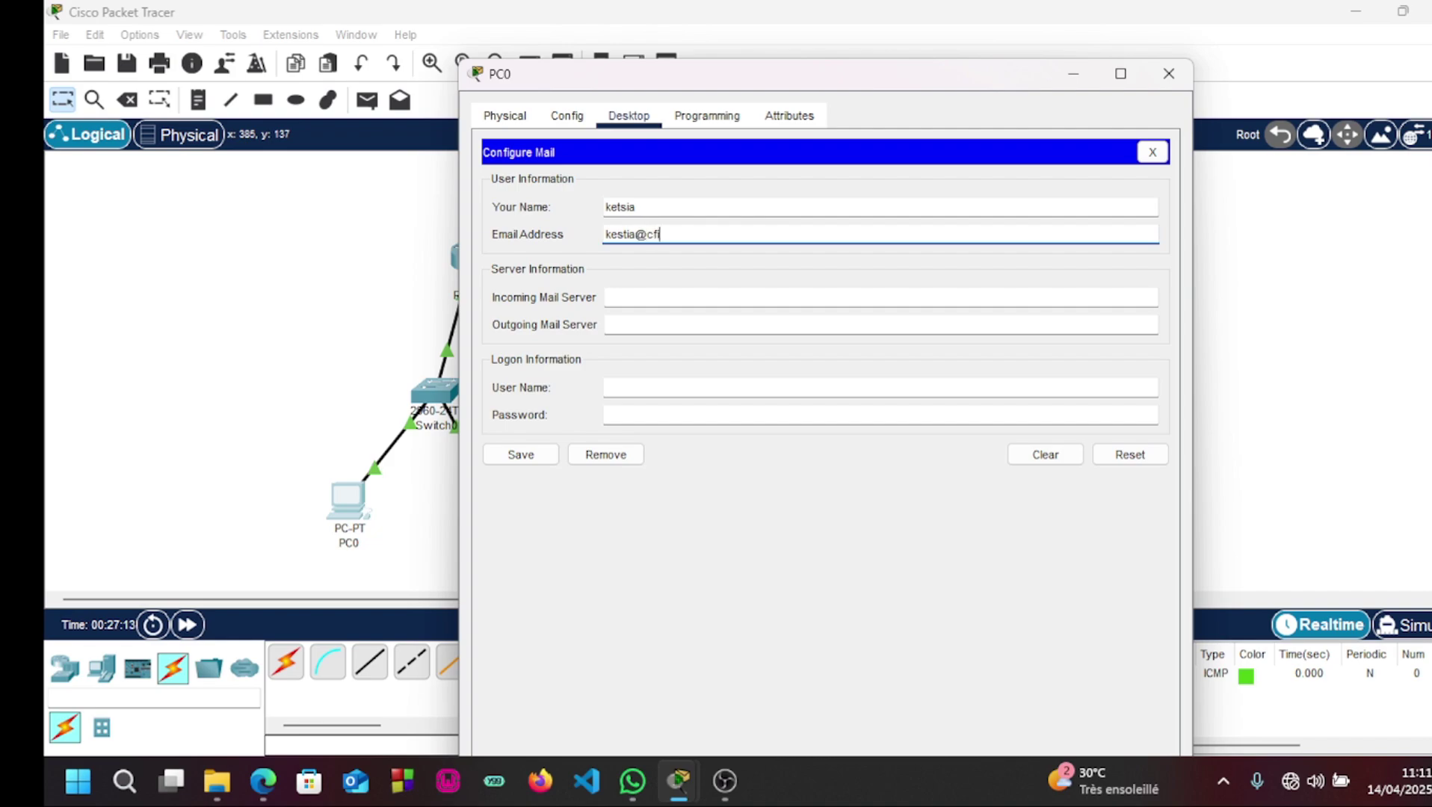
type(".com")
left_click(748, 297)
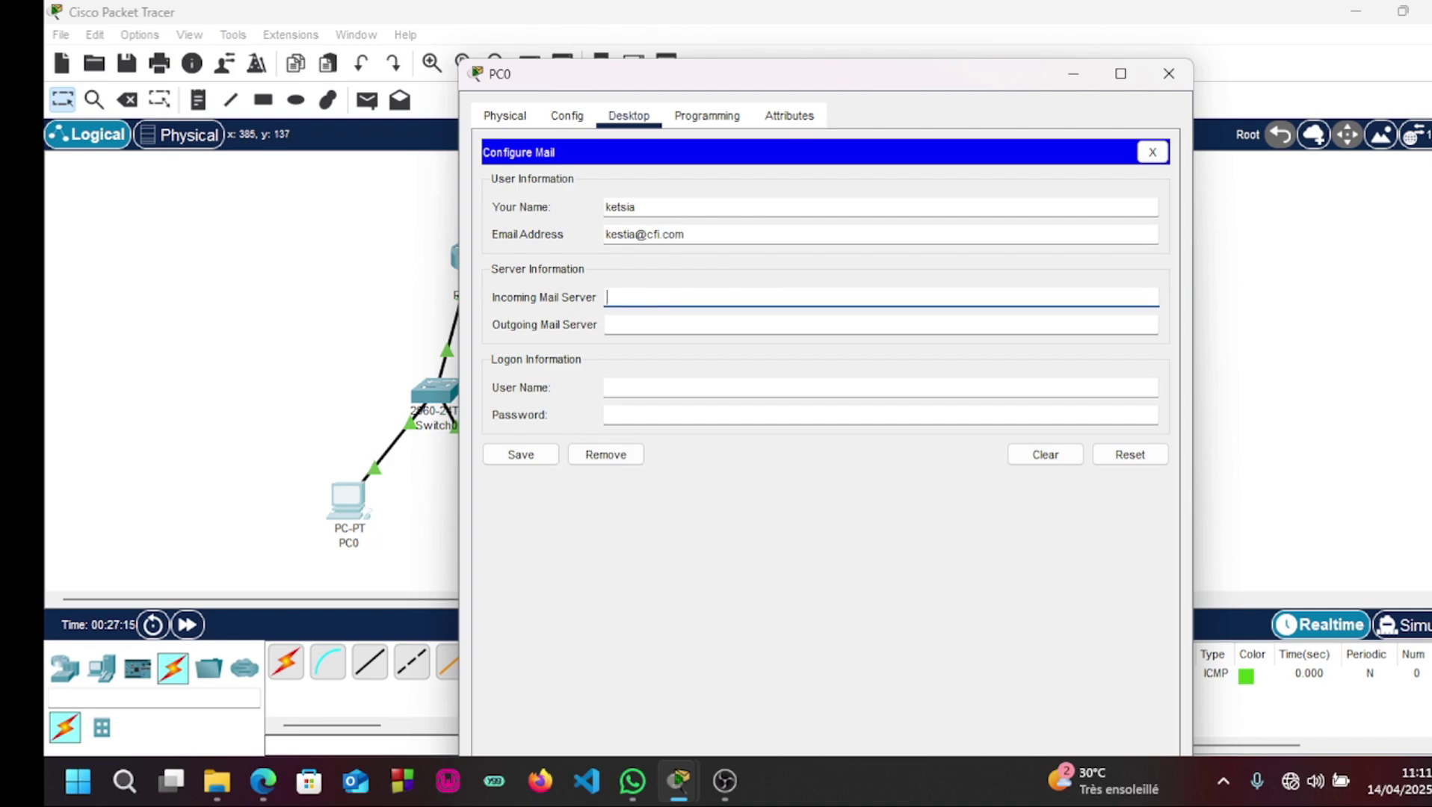
type("192.168.2.30")
key("Tab")
type("192.168.2.30")
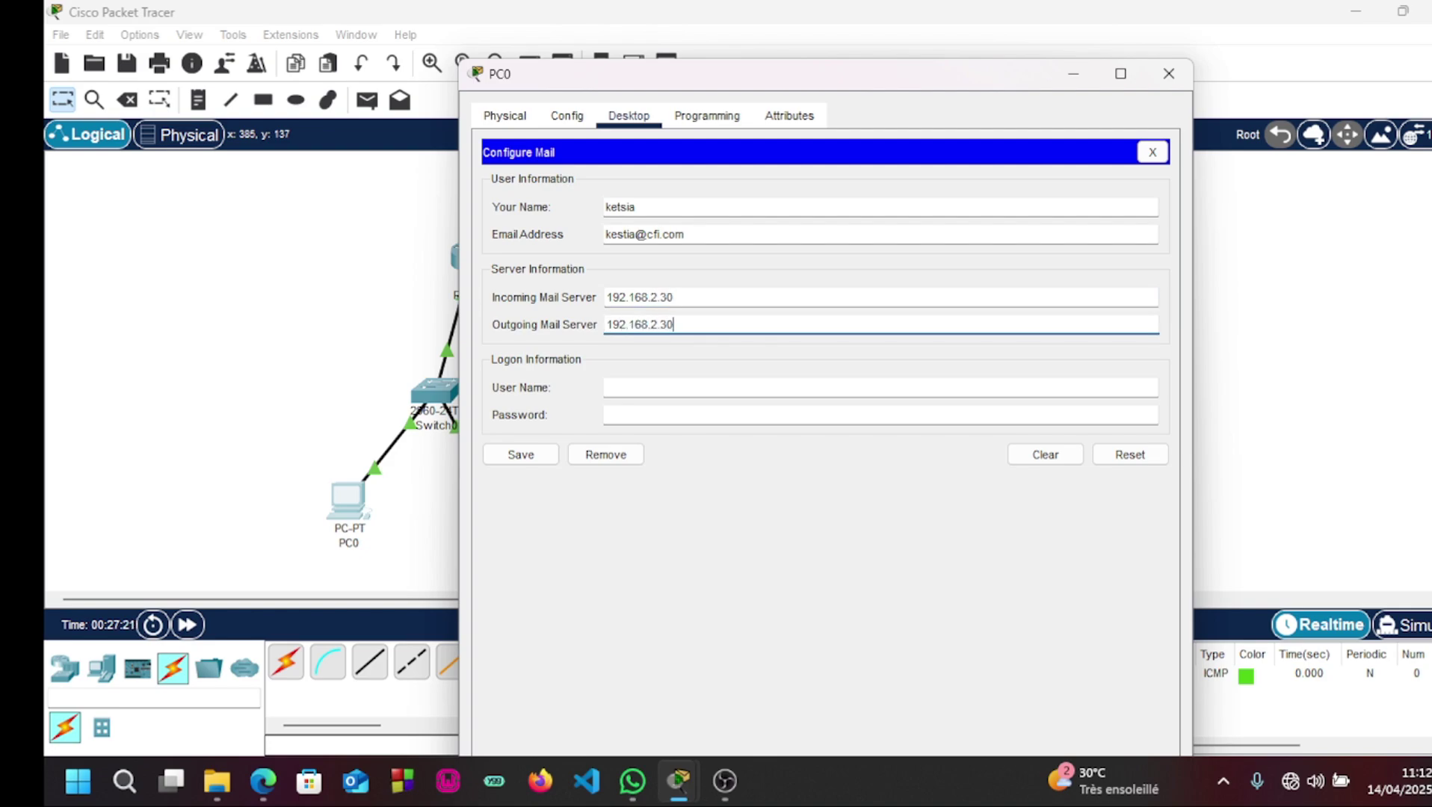
Enter the login user name and password, then save PC0's mail account.
left_click(673, 387)
type("key")
key("BackSpace")
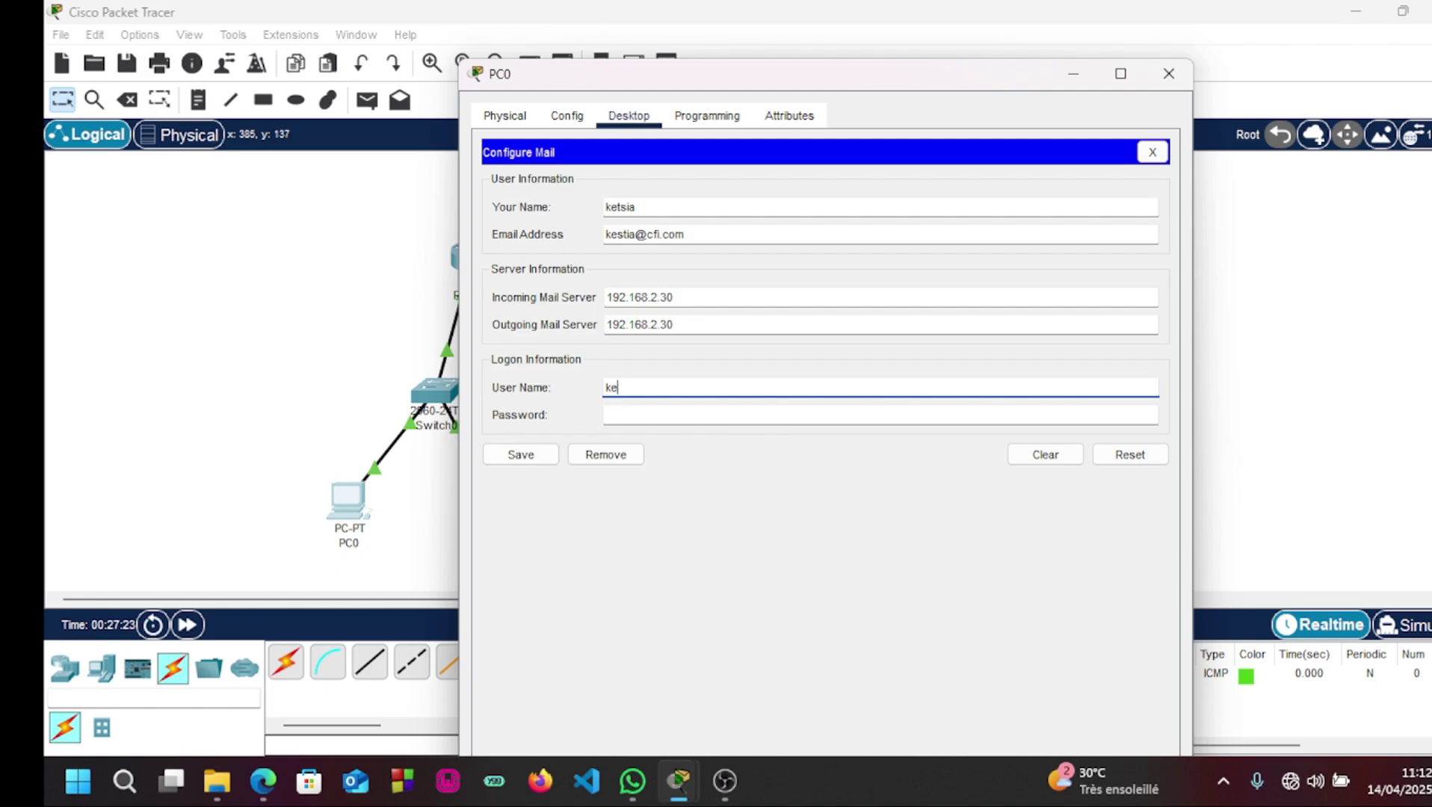
type("tsia")
key("Tab")
type("ket")
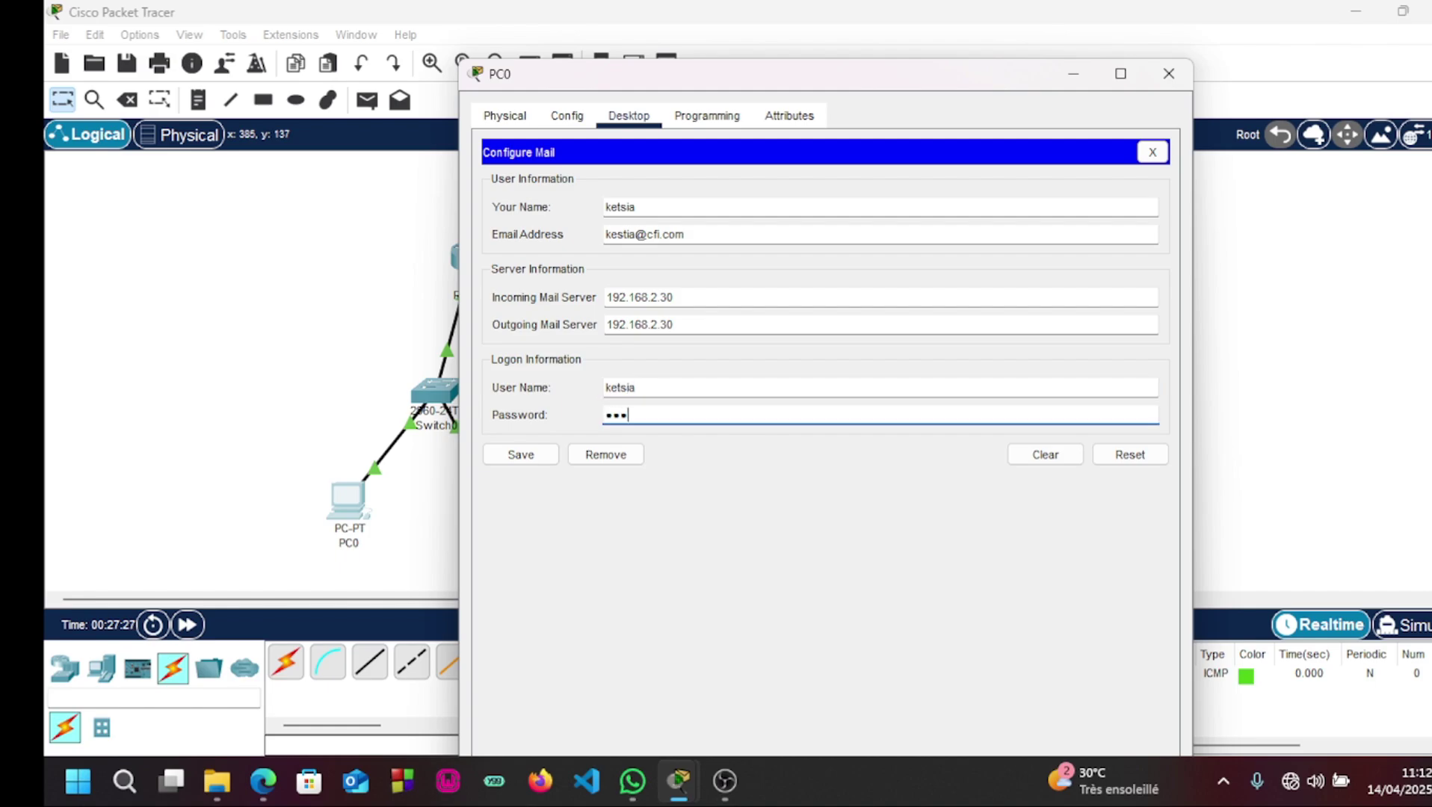
left_click(521, 455)
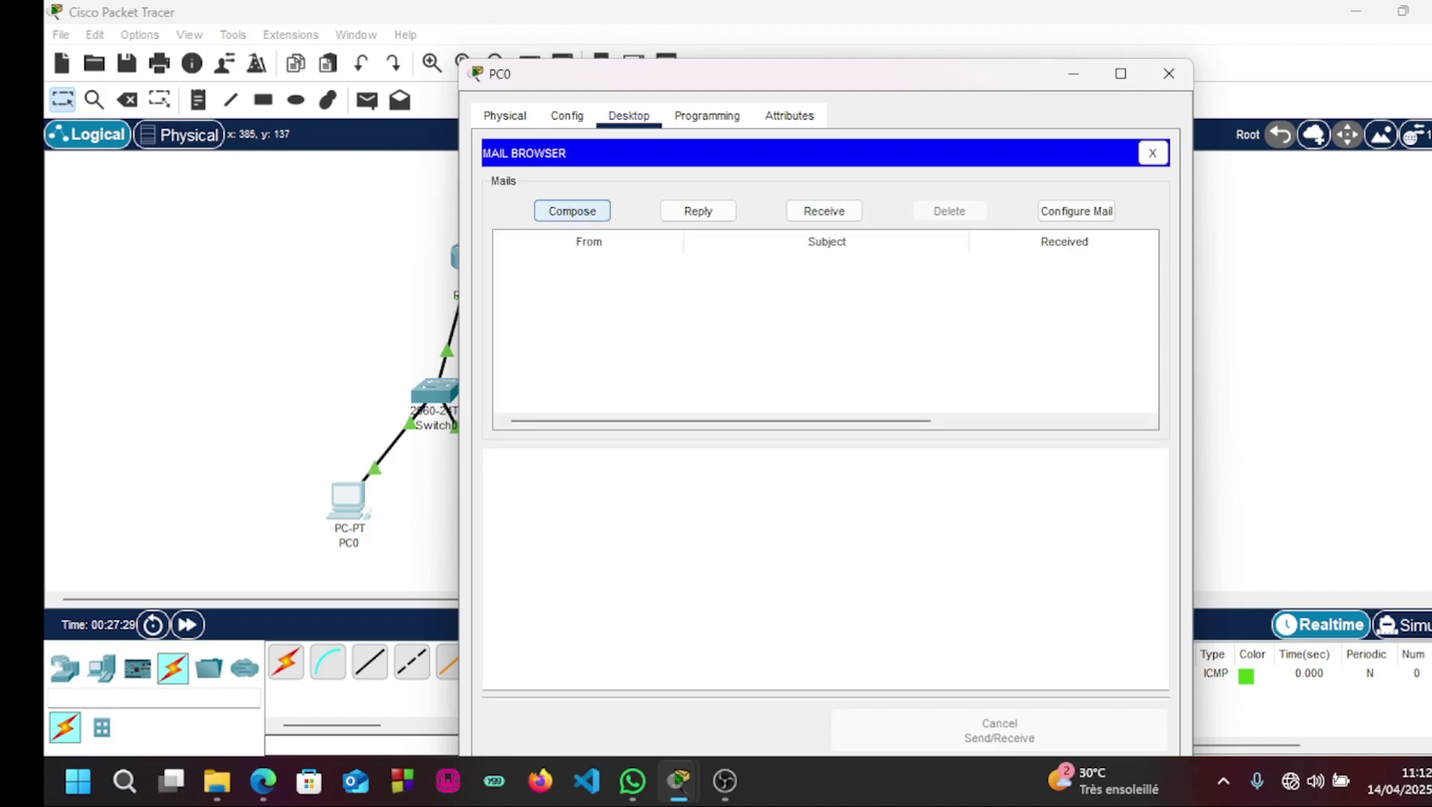
Send mail 'salut' with body 'coucou' to PC2's user and dismiss the SMTP error.
key("Return")
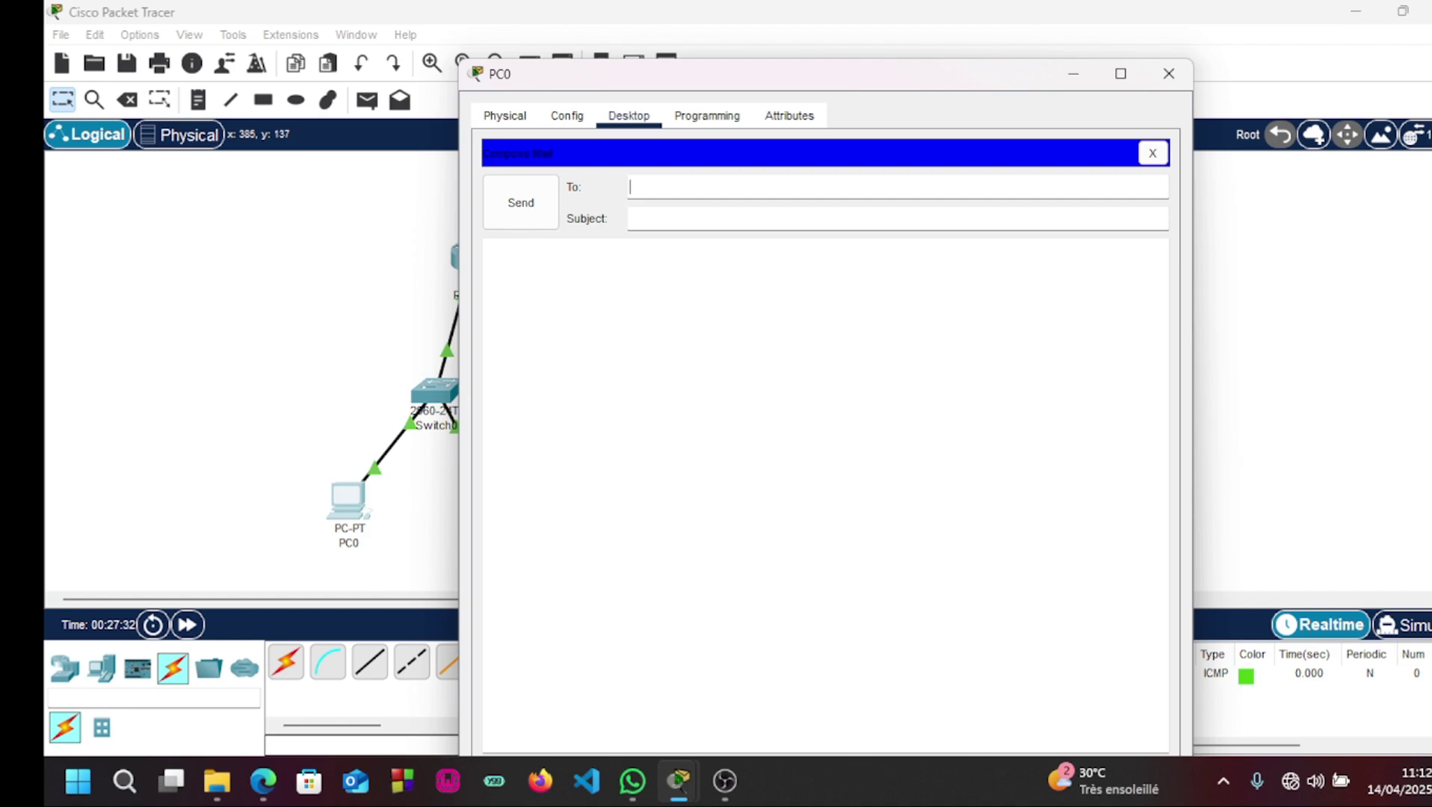
type("david@cfi.com")
left_click(636, 219)
type("salut")
key("Tab")
type("coucou")
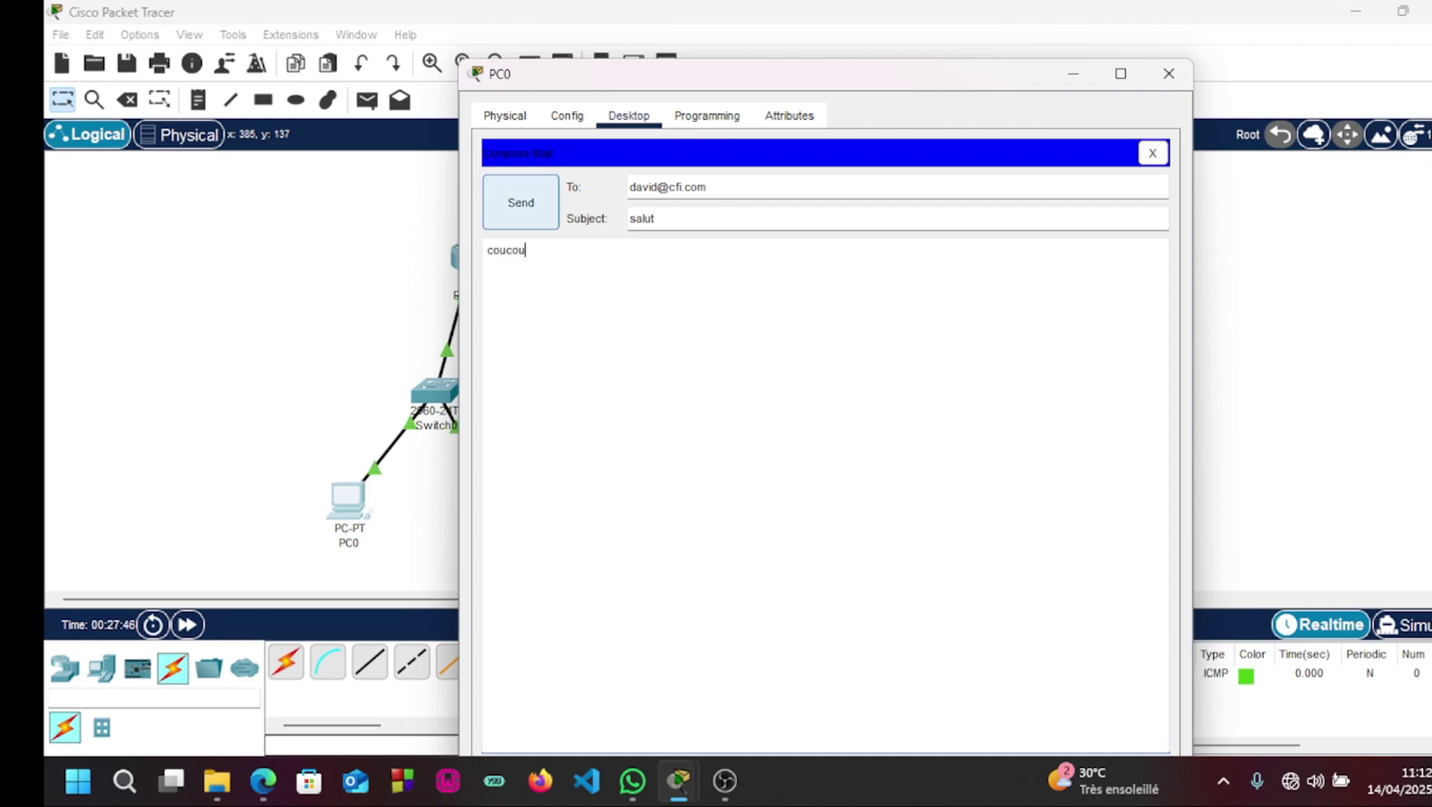
left_click(521, 203)
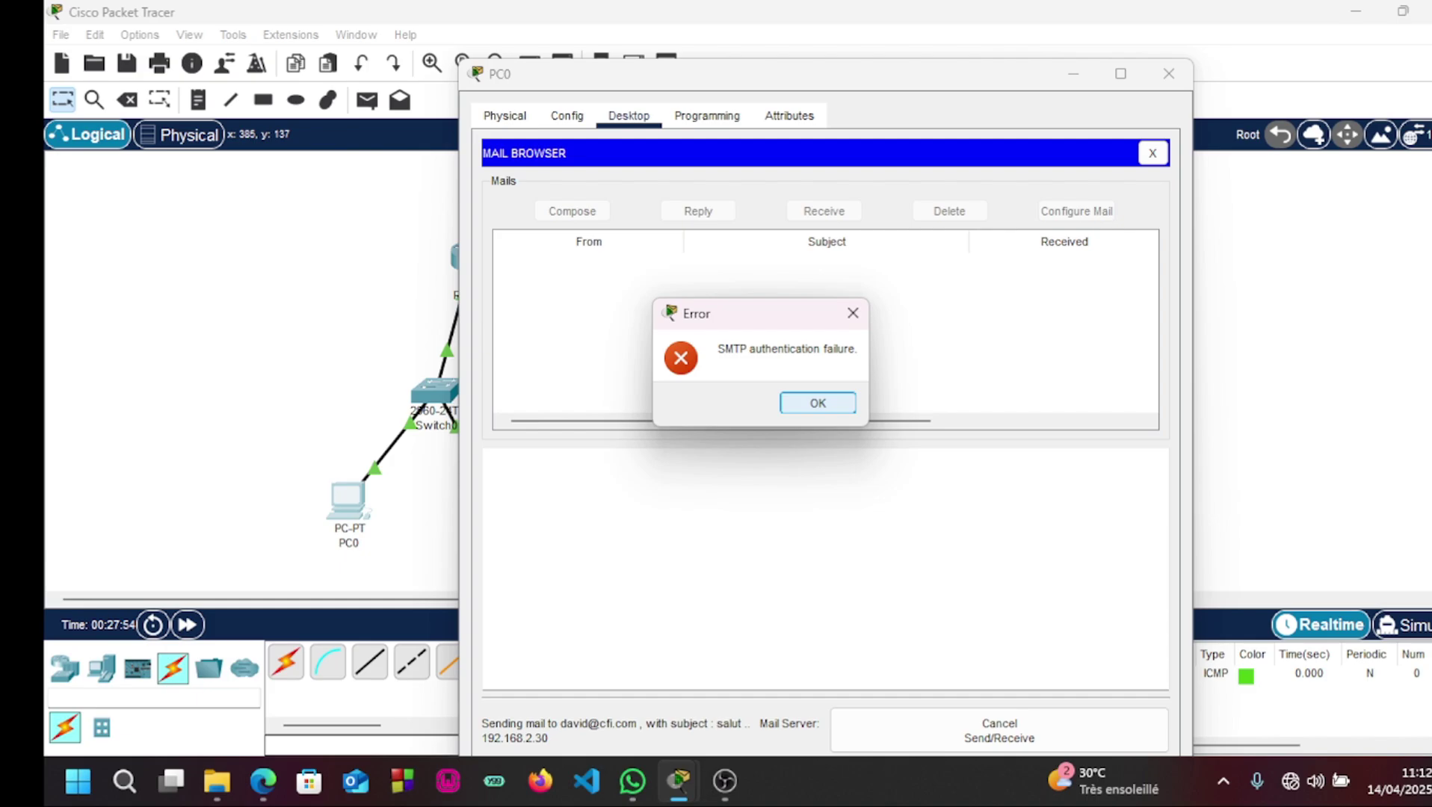
key("Return")
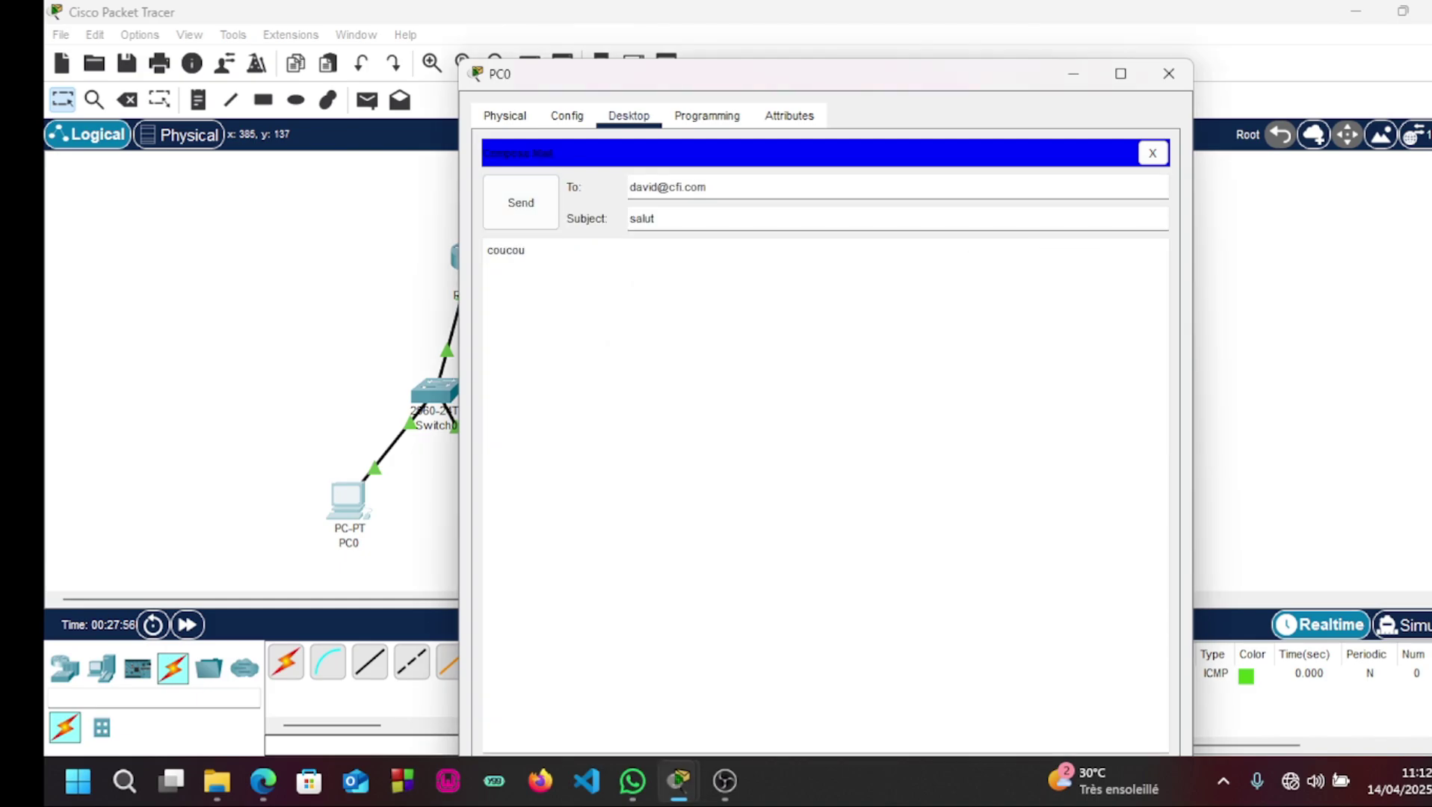
Retry sending, dismiss the authentication failure again, discard the message and close PC0.
left_click_drag(914, 86, 906, 32)
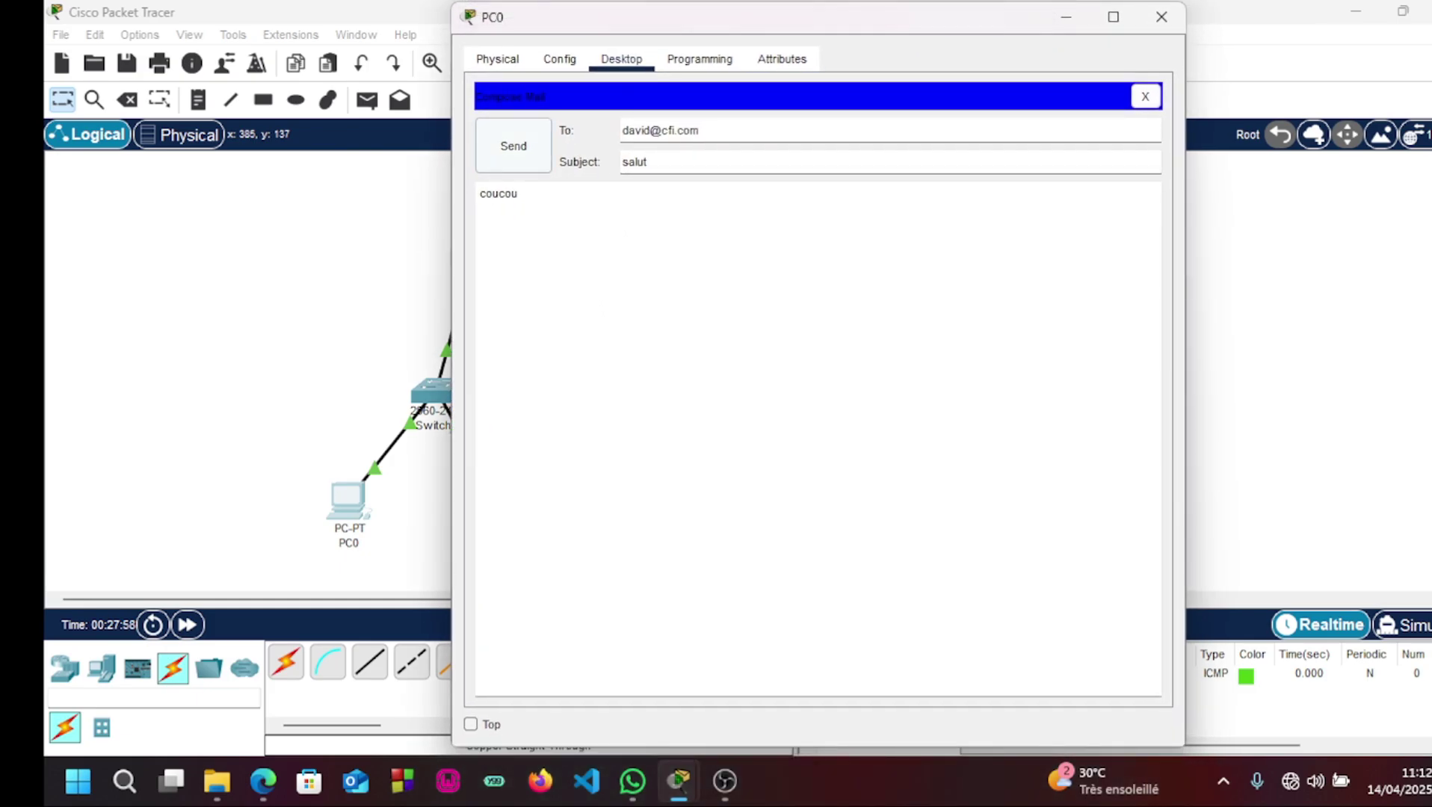
left_click(513, 145)
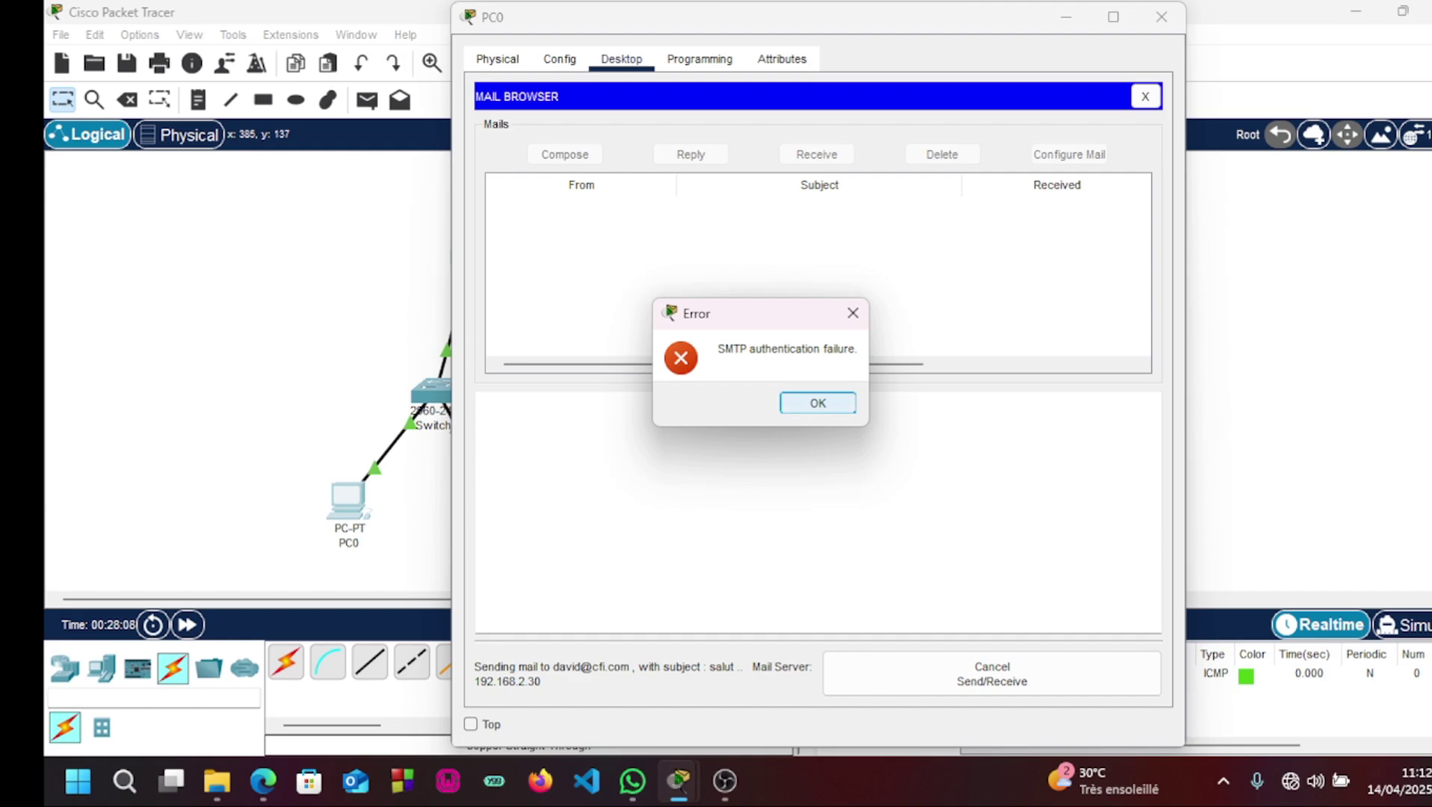
key("Return")
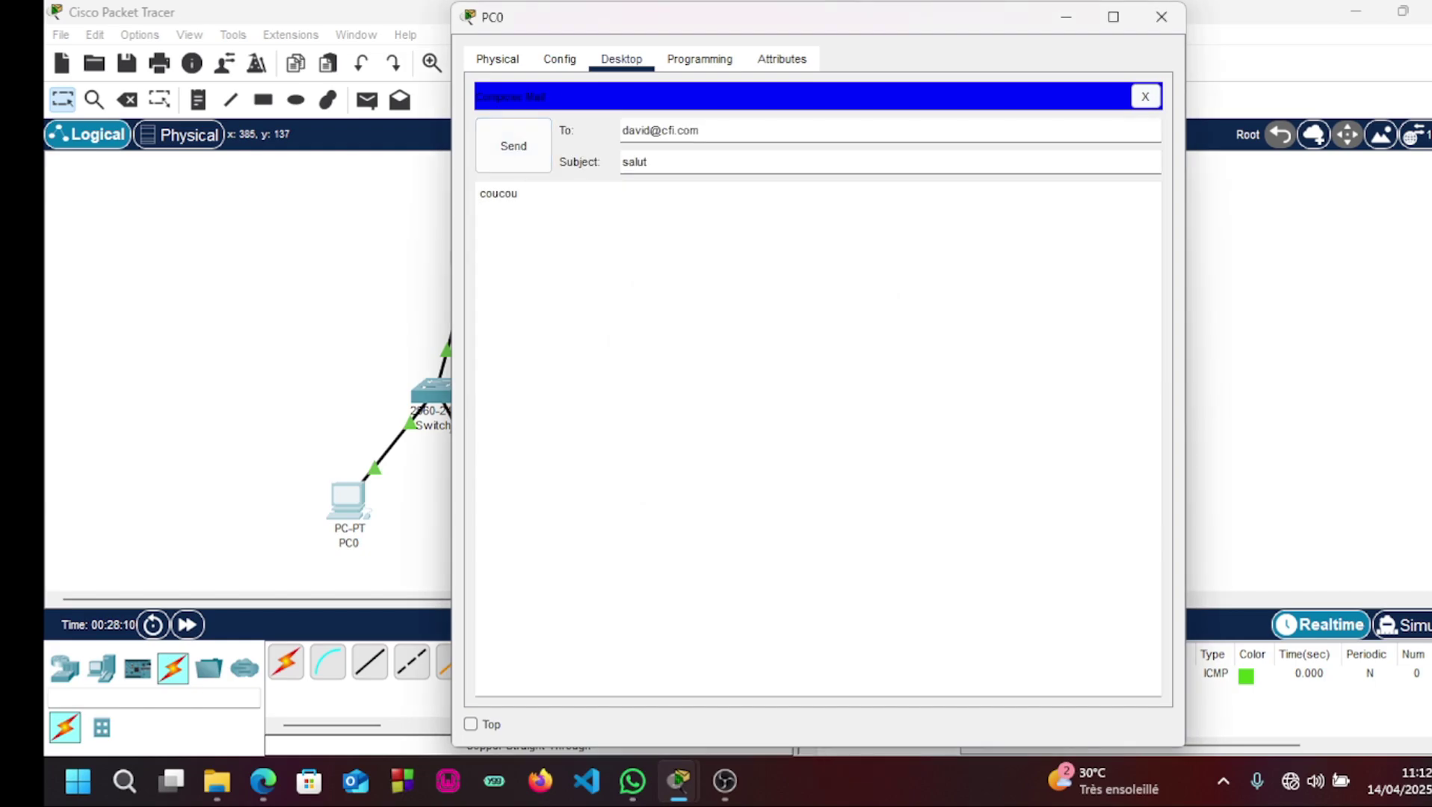
left_click(1145, 95)
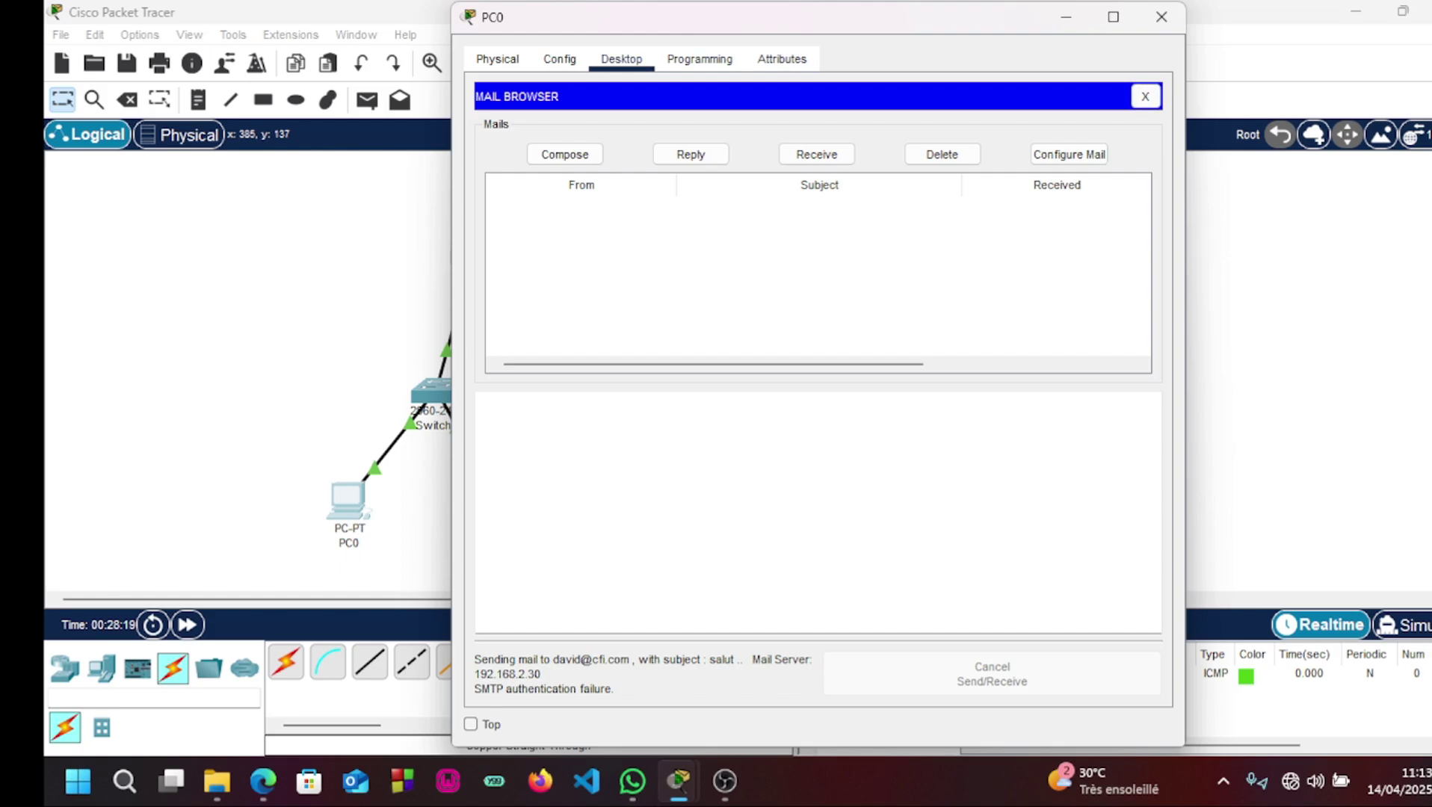
left_click(1161, 16)
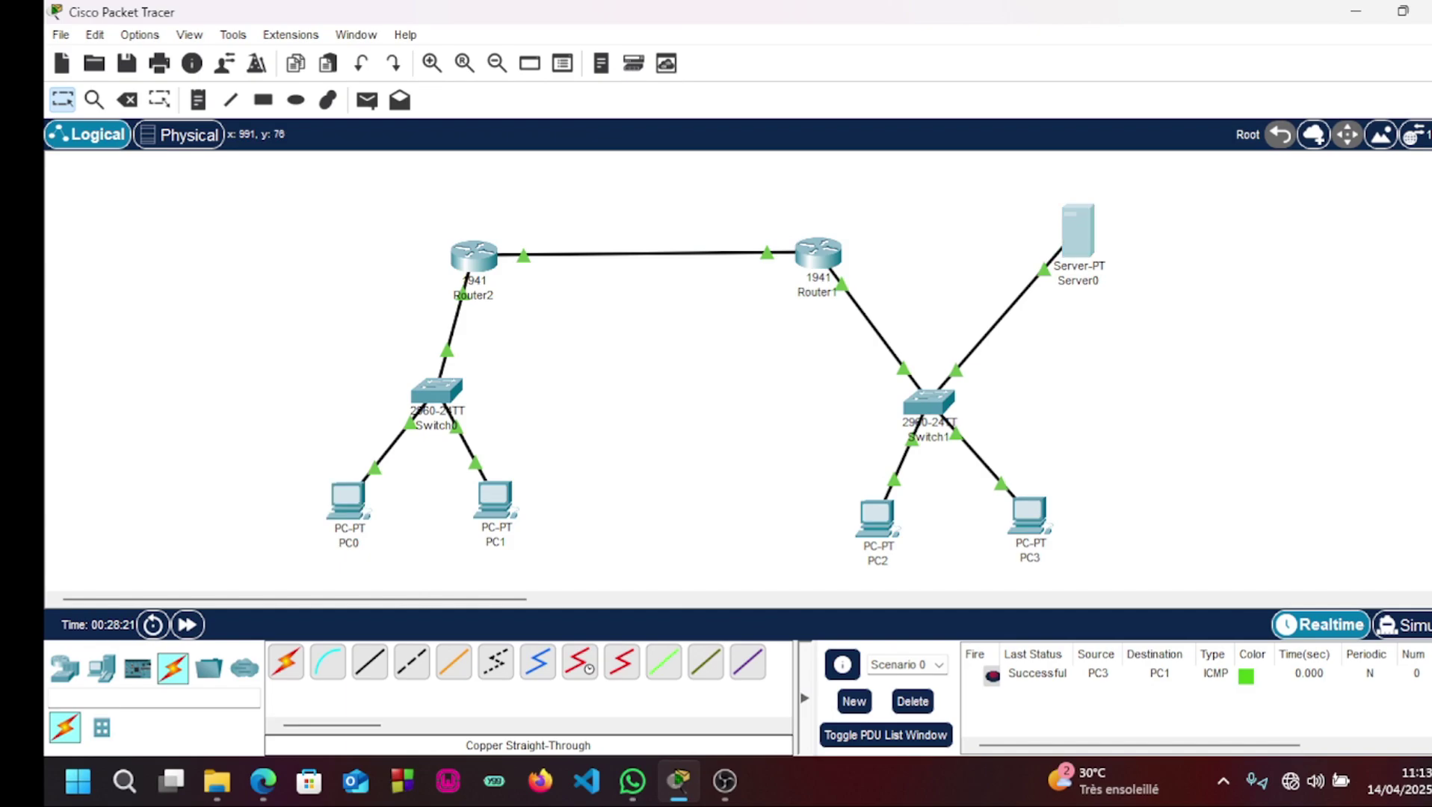
left_click(1078, 232)
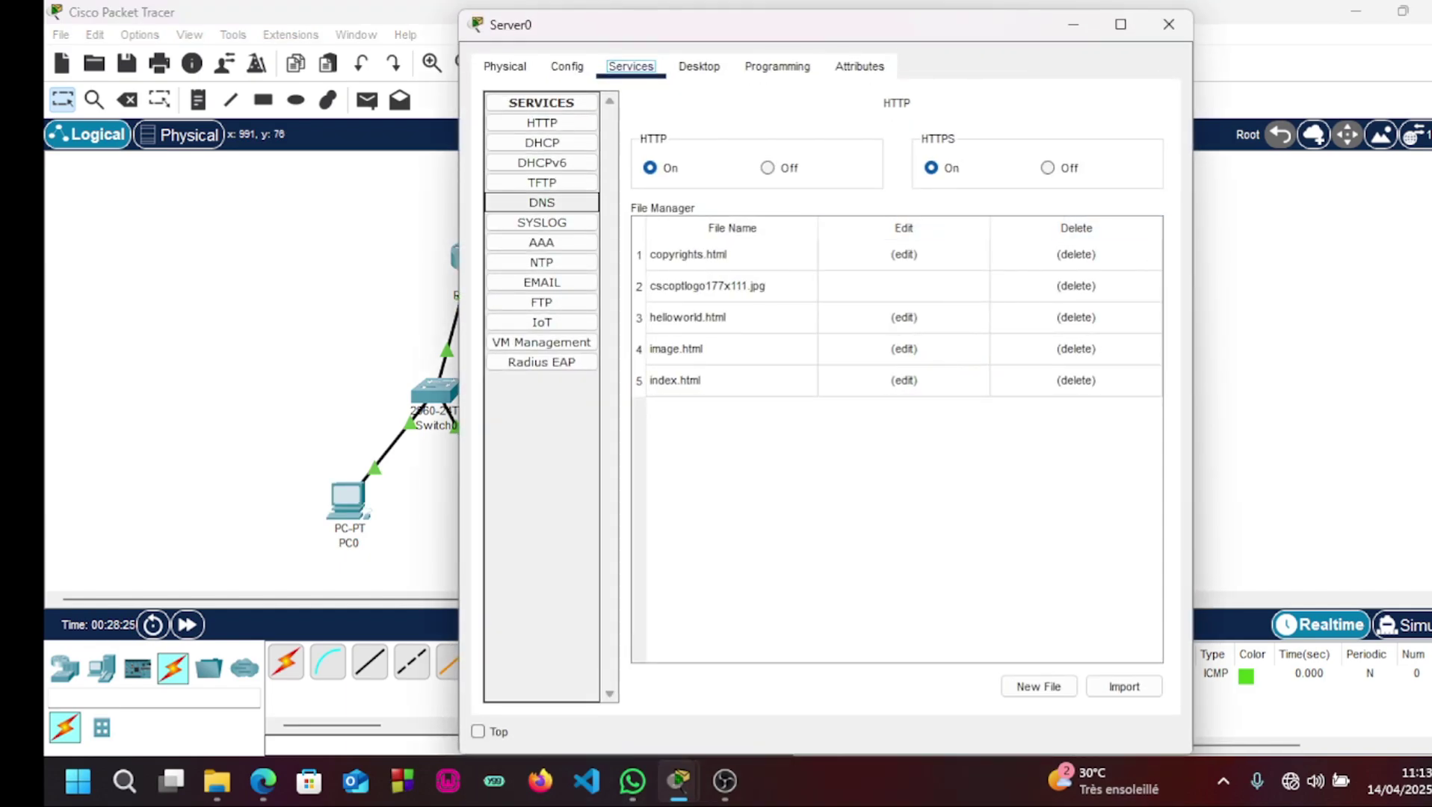
left_click(542, 203)
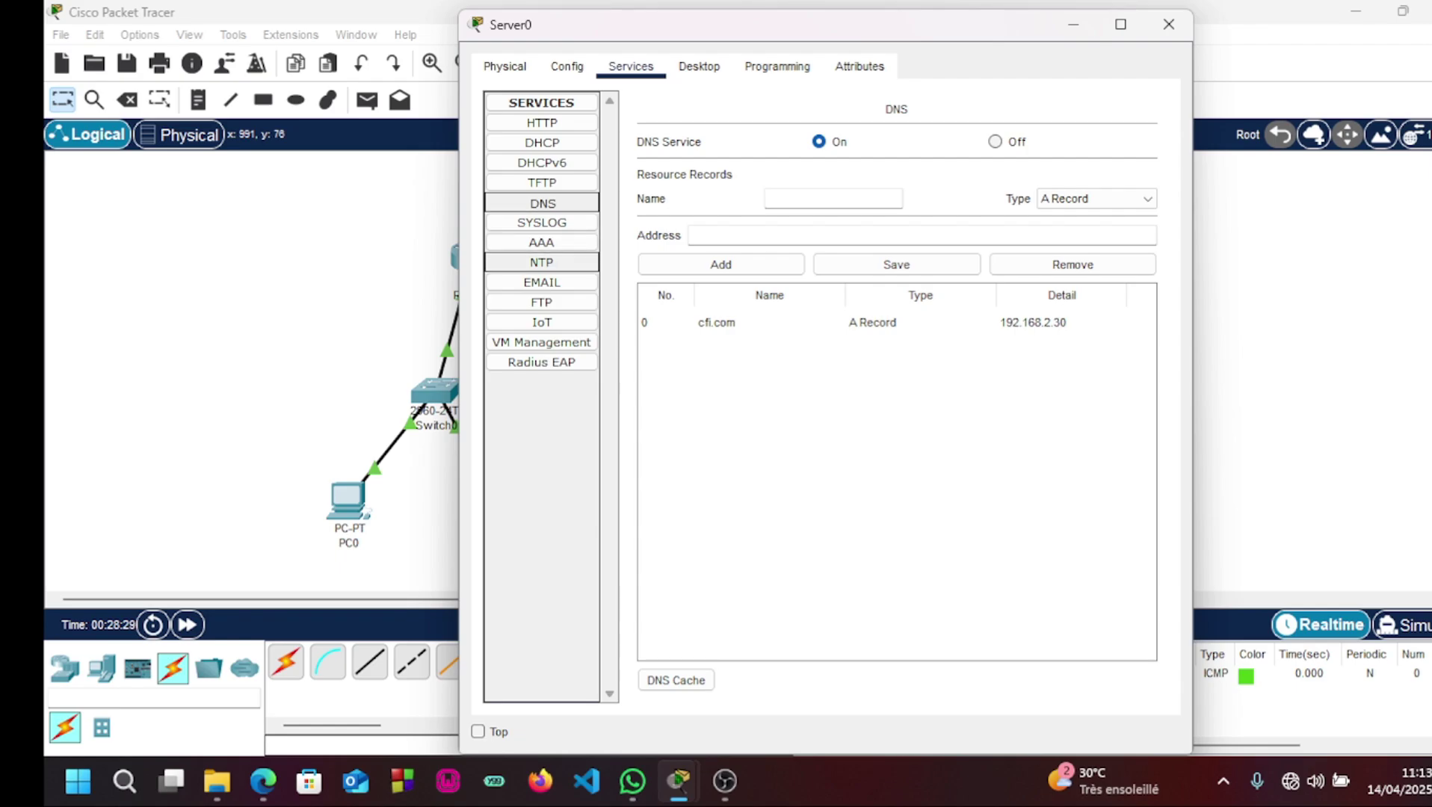
left_click(542, 282)
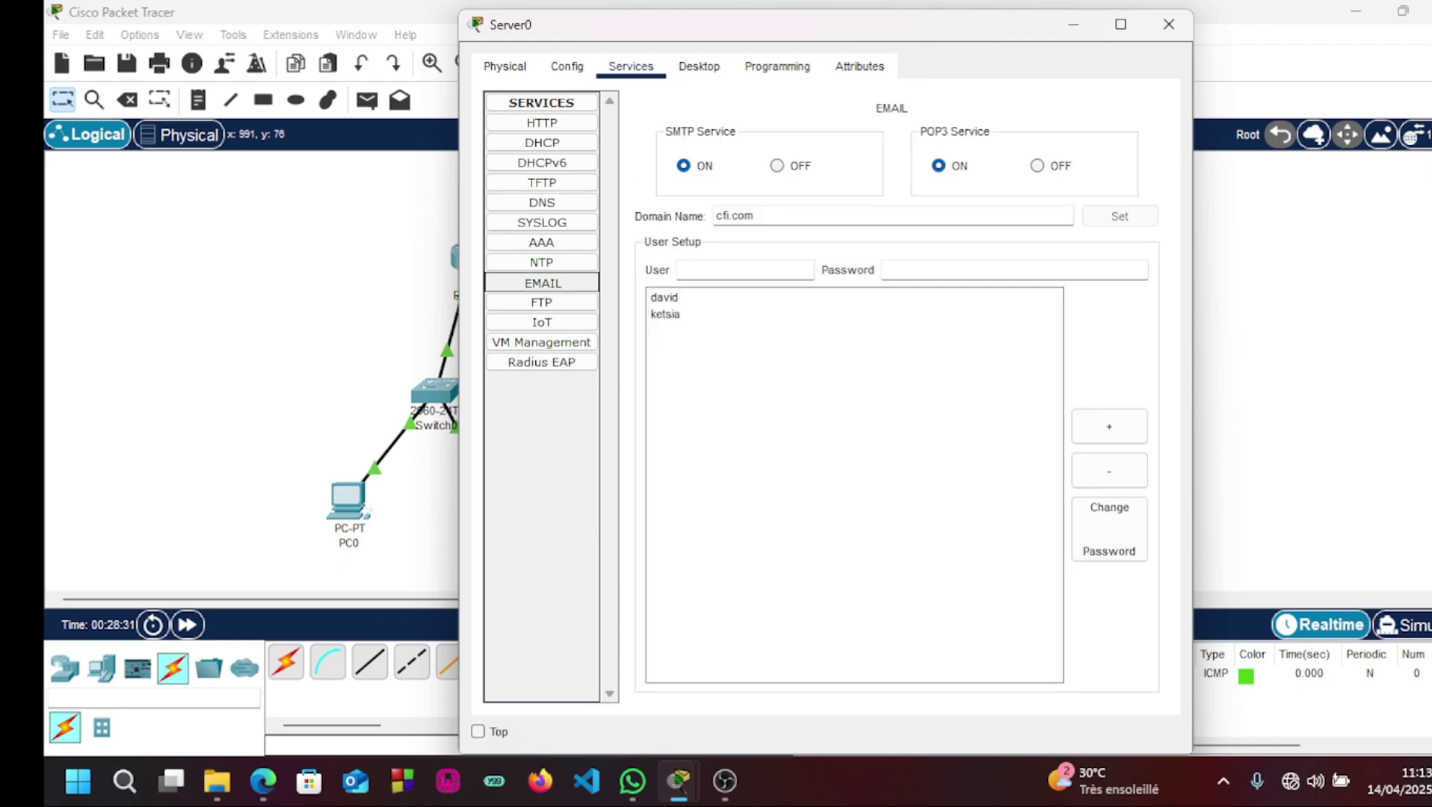
left_click(777, 165)
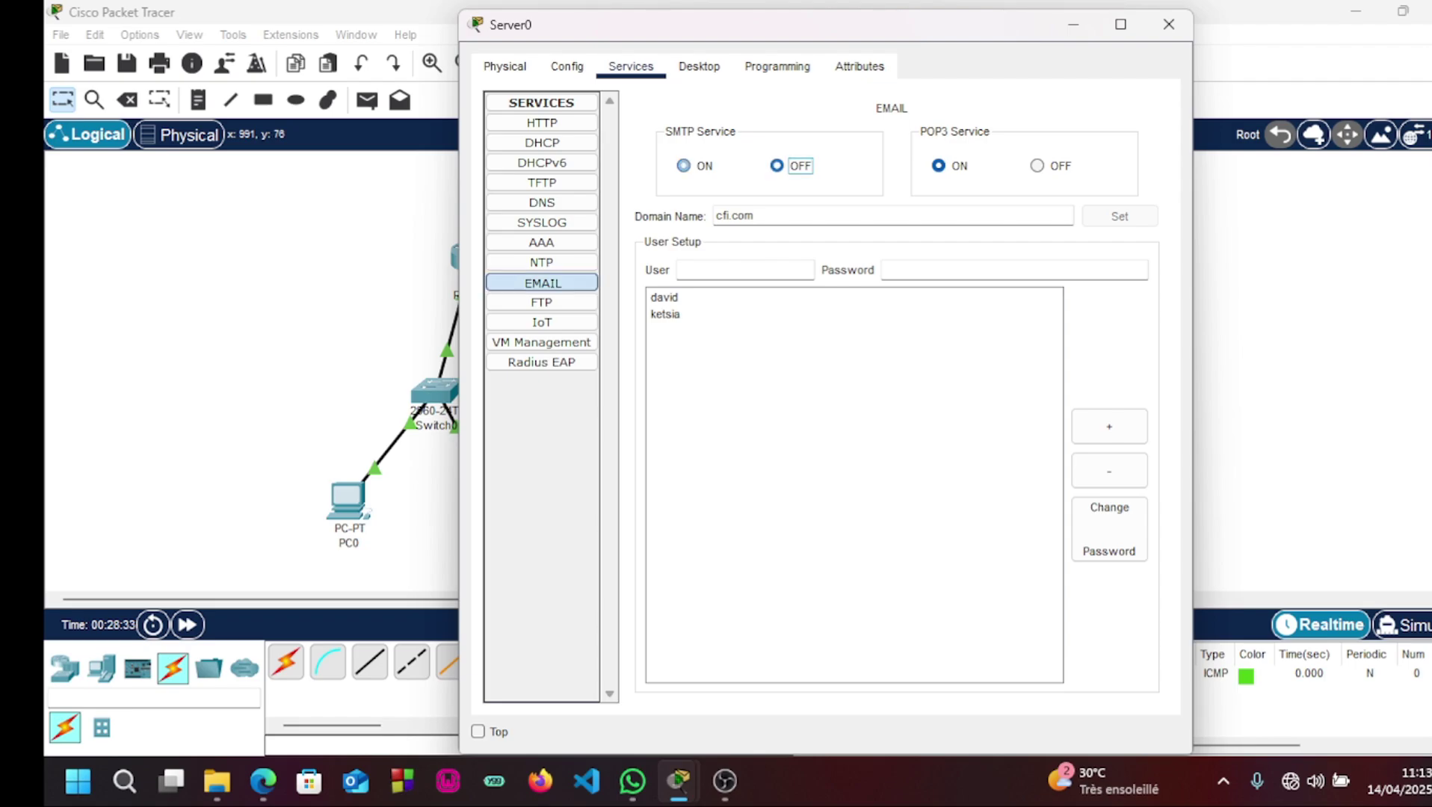
left_click(683, 165)
left_click(939, 165)
left_click(683, 165)
left_click(478, 732)
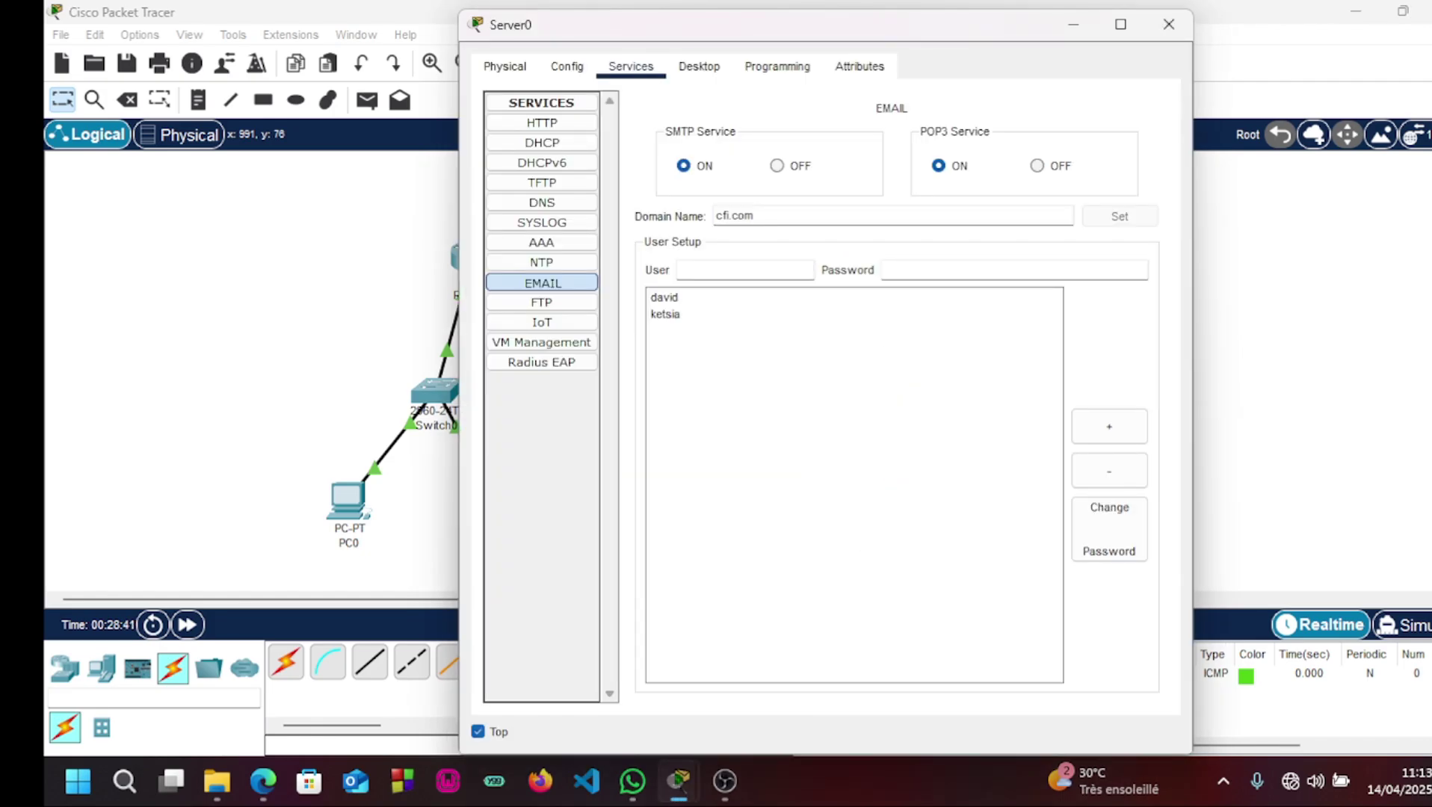
left_click(1169, 24)
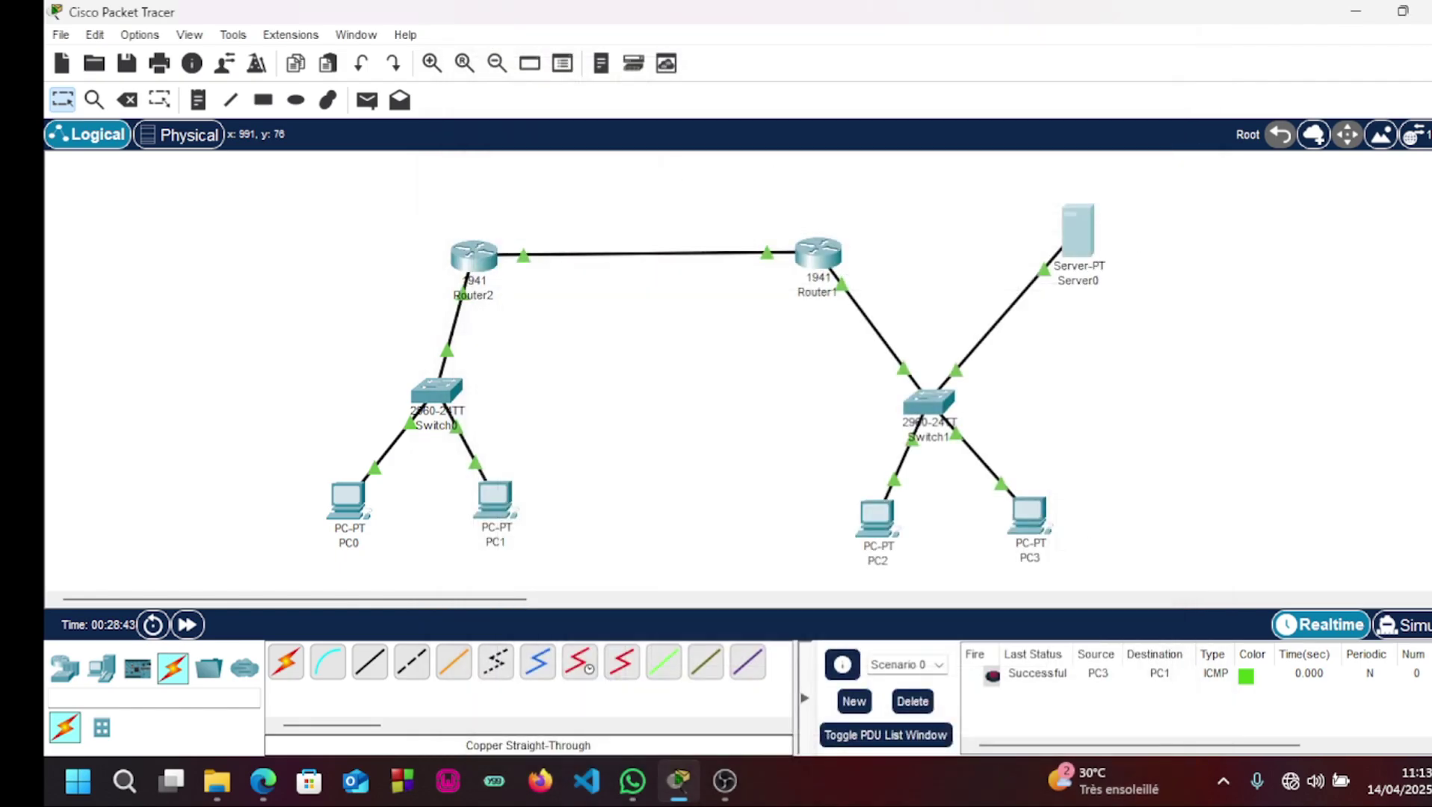
From PC2, email PC0's user with subject 'kljlk' and body 'nkjhk', then close PC2.
left_click(876, 516)
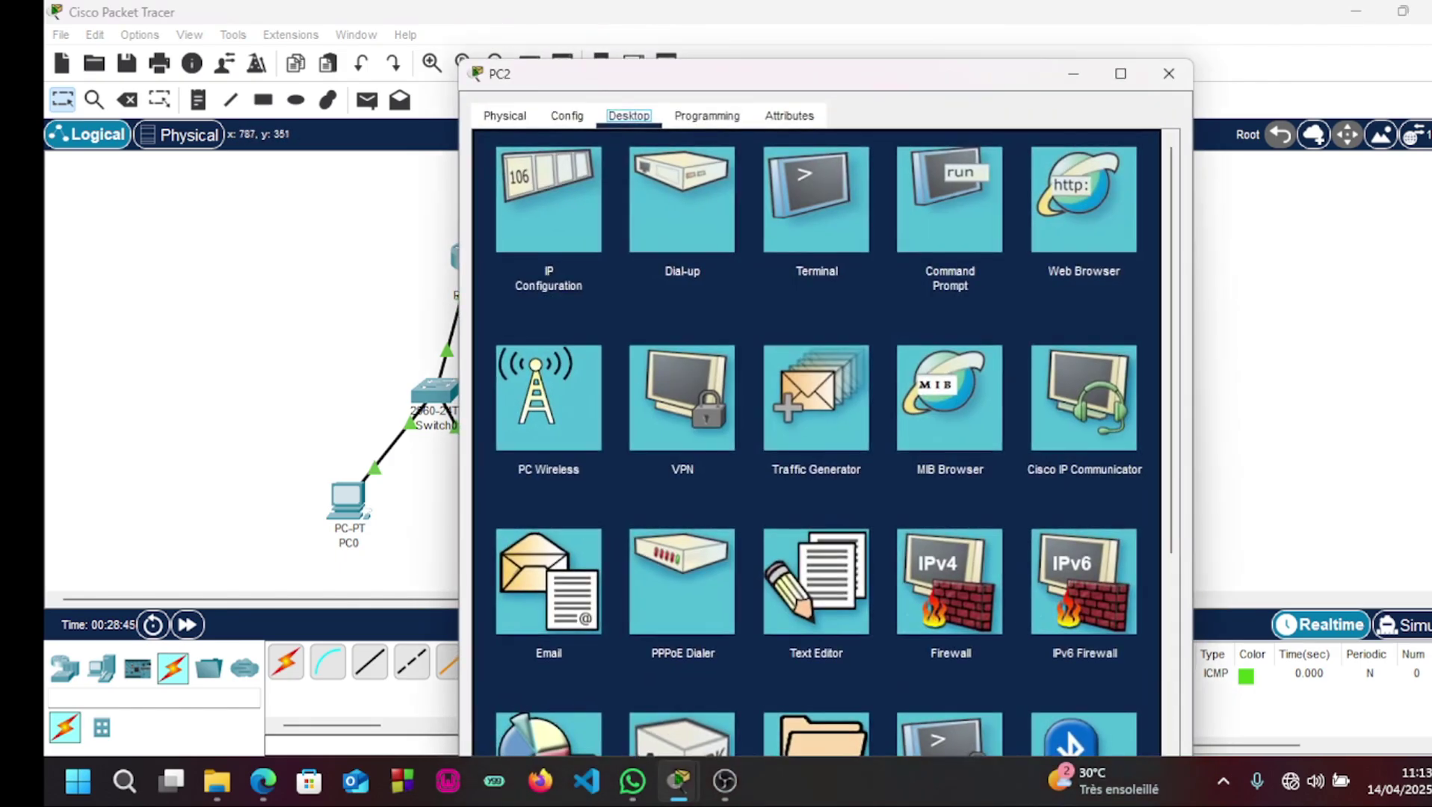
left_click(549, 582)
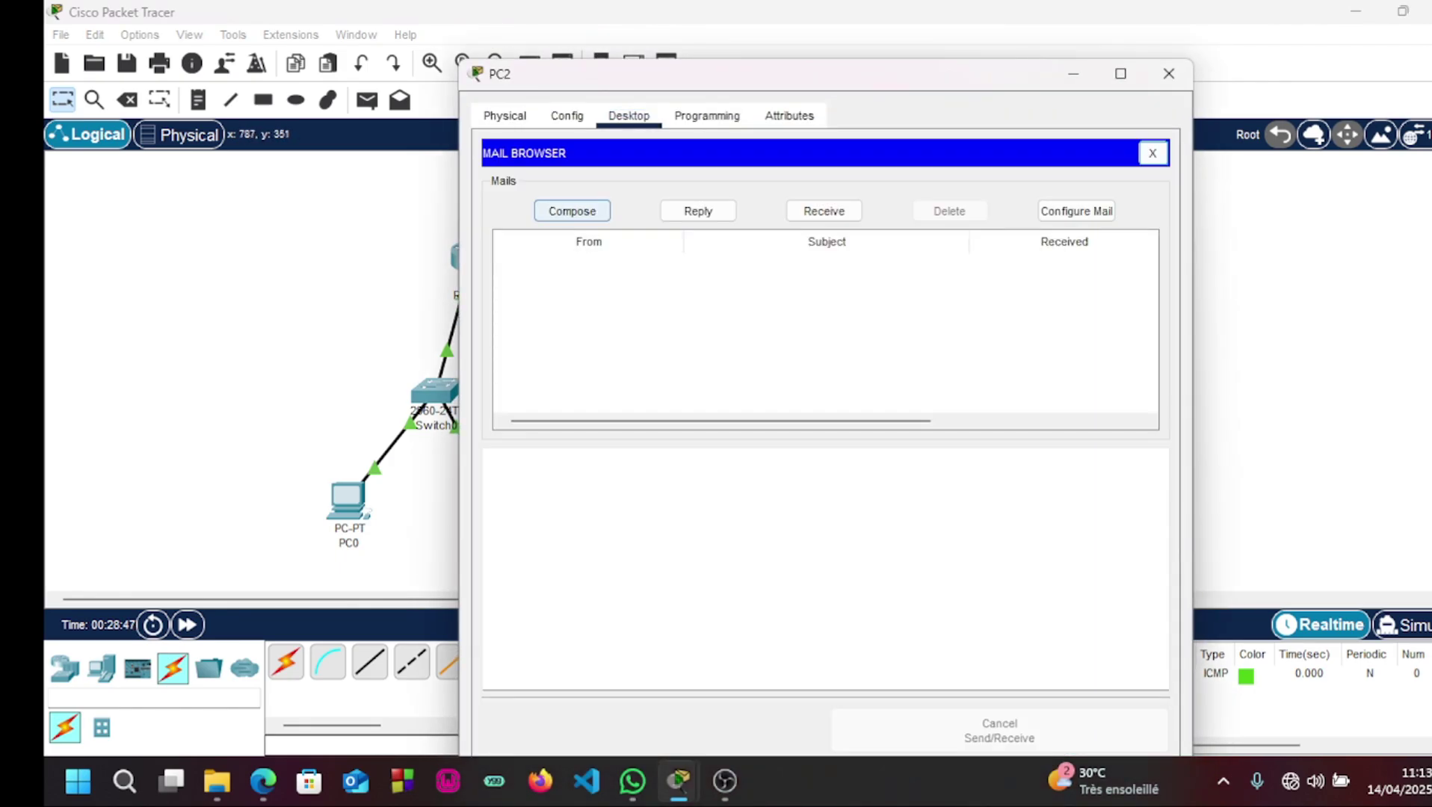
left_click(572, 211)
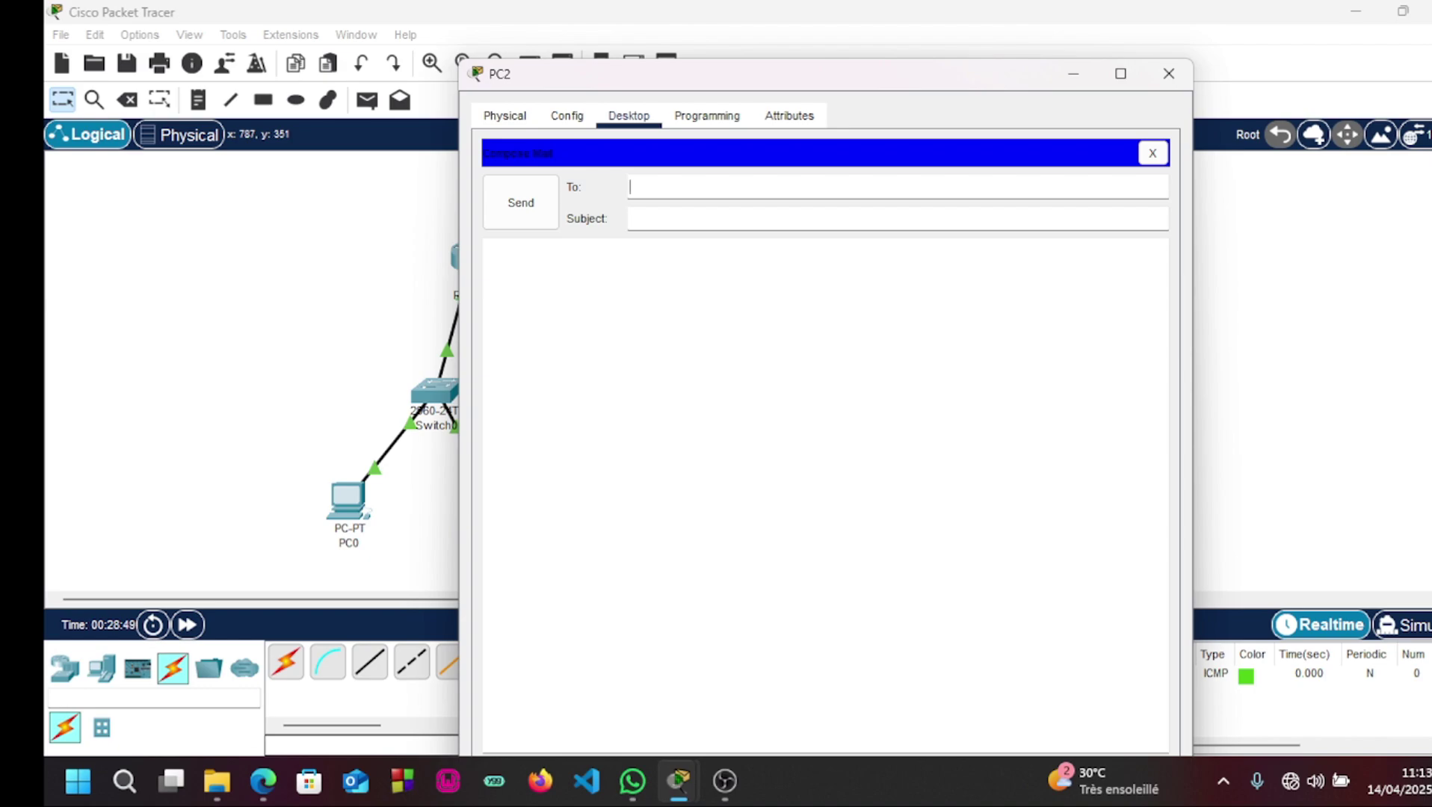
type("ketsia@cfi.com")
key("Tab")
type("kljlk")
key("Tab")
type("nkjhk")
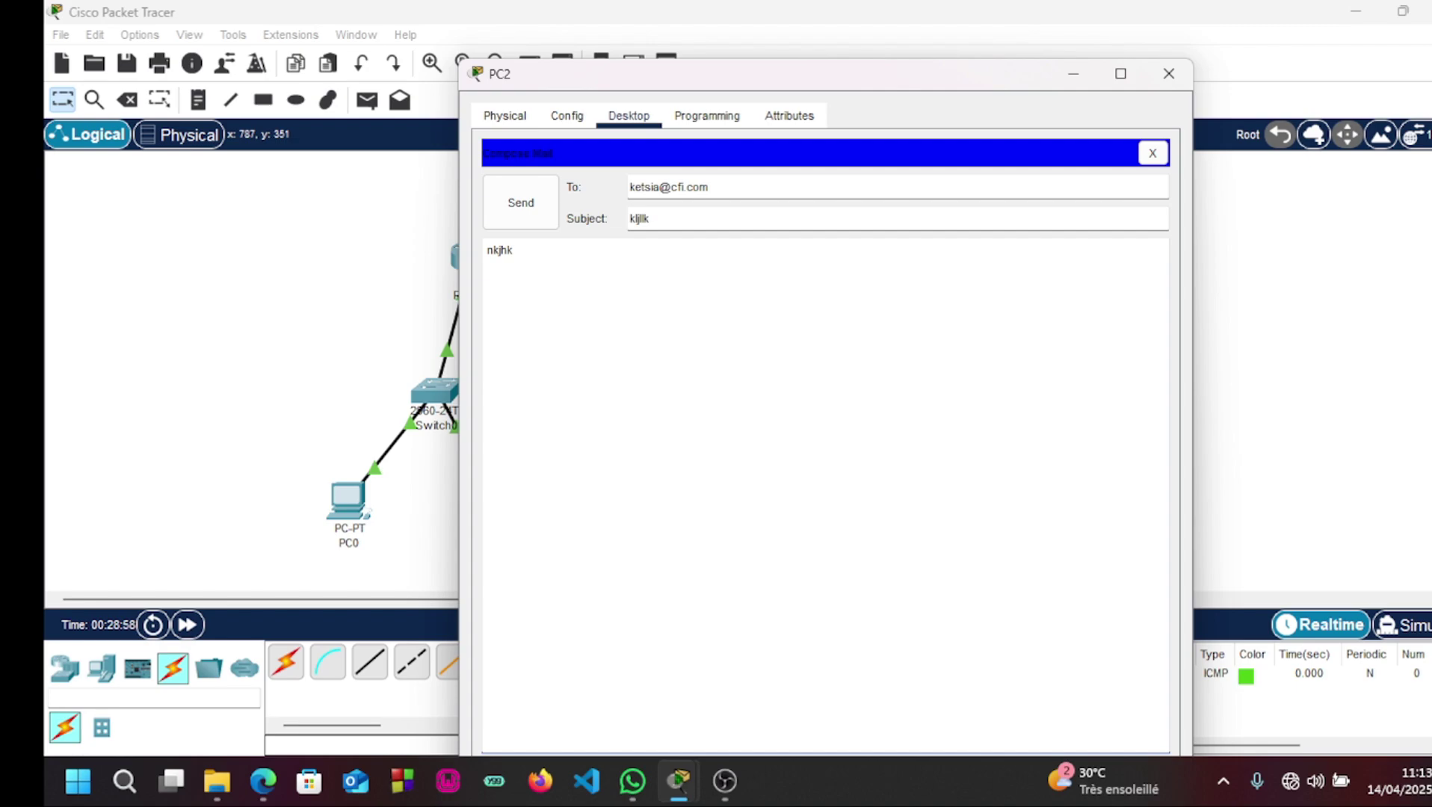
left_click(521, 203)
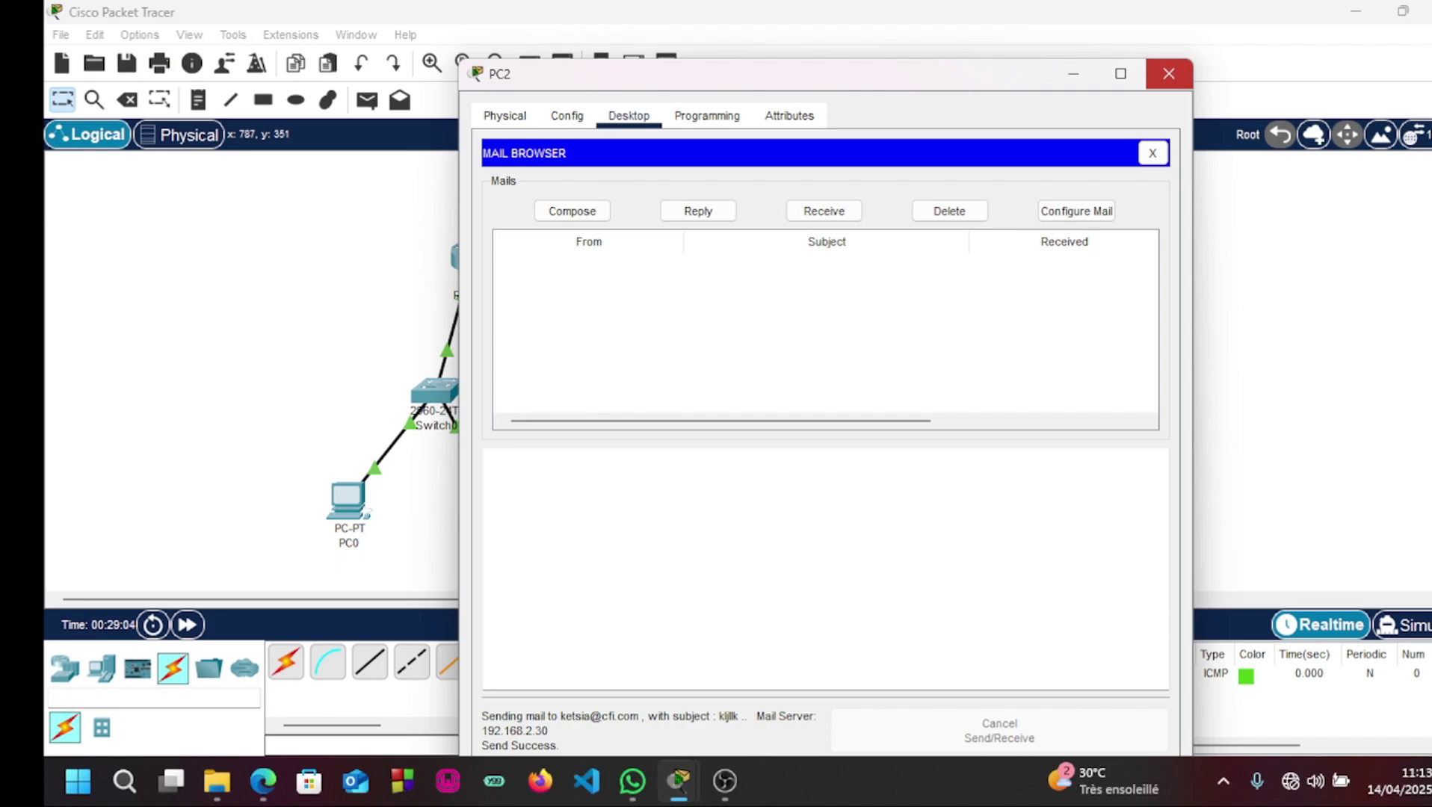
left_click(1168, 74)
Open PC0's email and receive PC2's test message into the inbox.
left_click(348, 499)
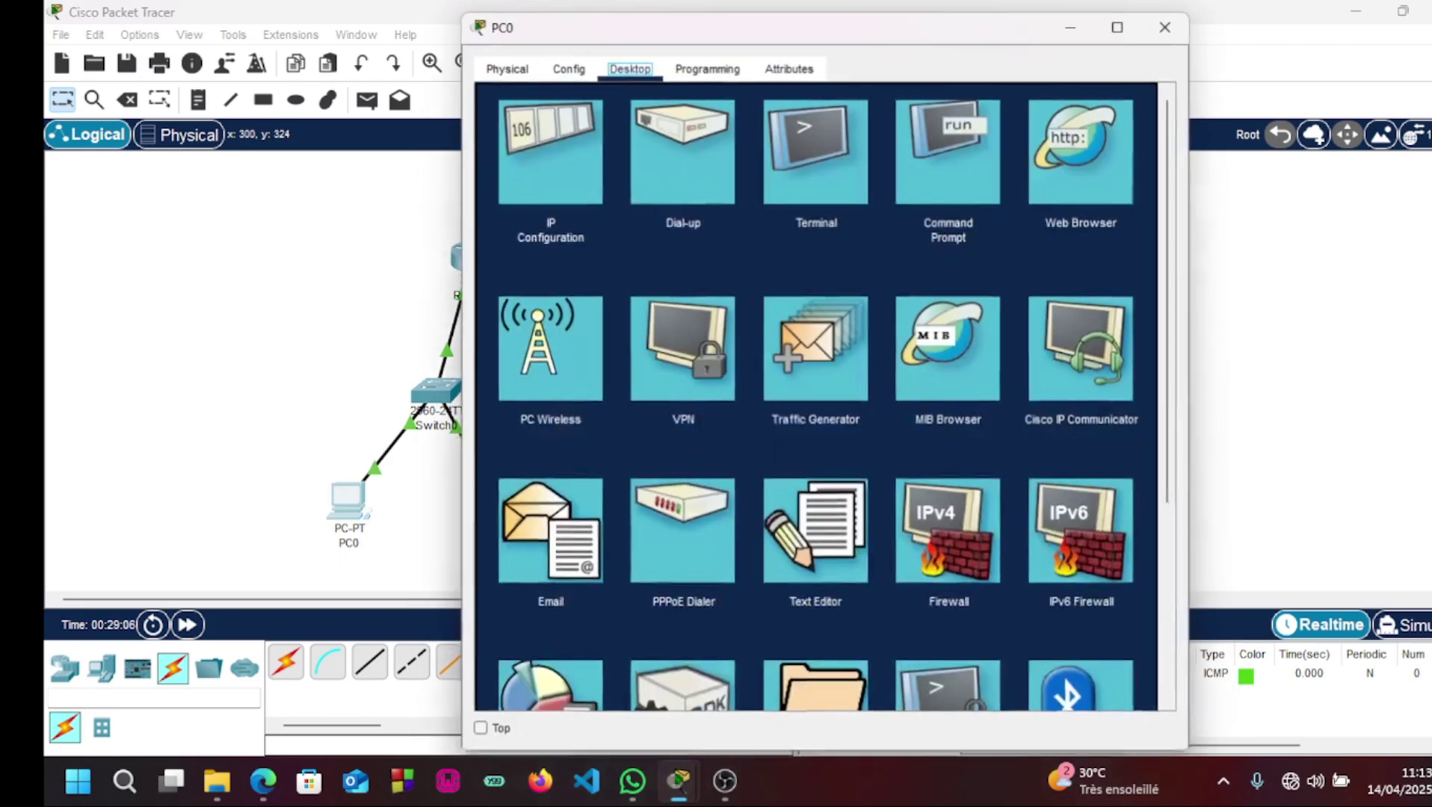
left_click(545, 534)
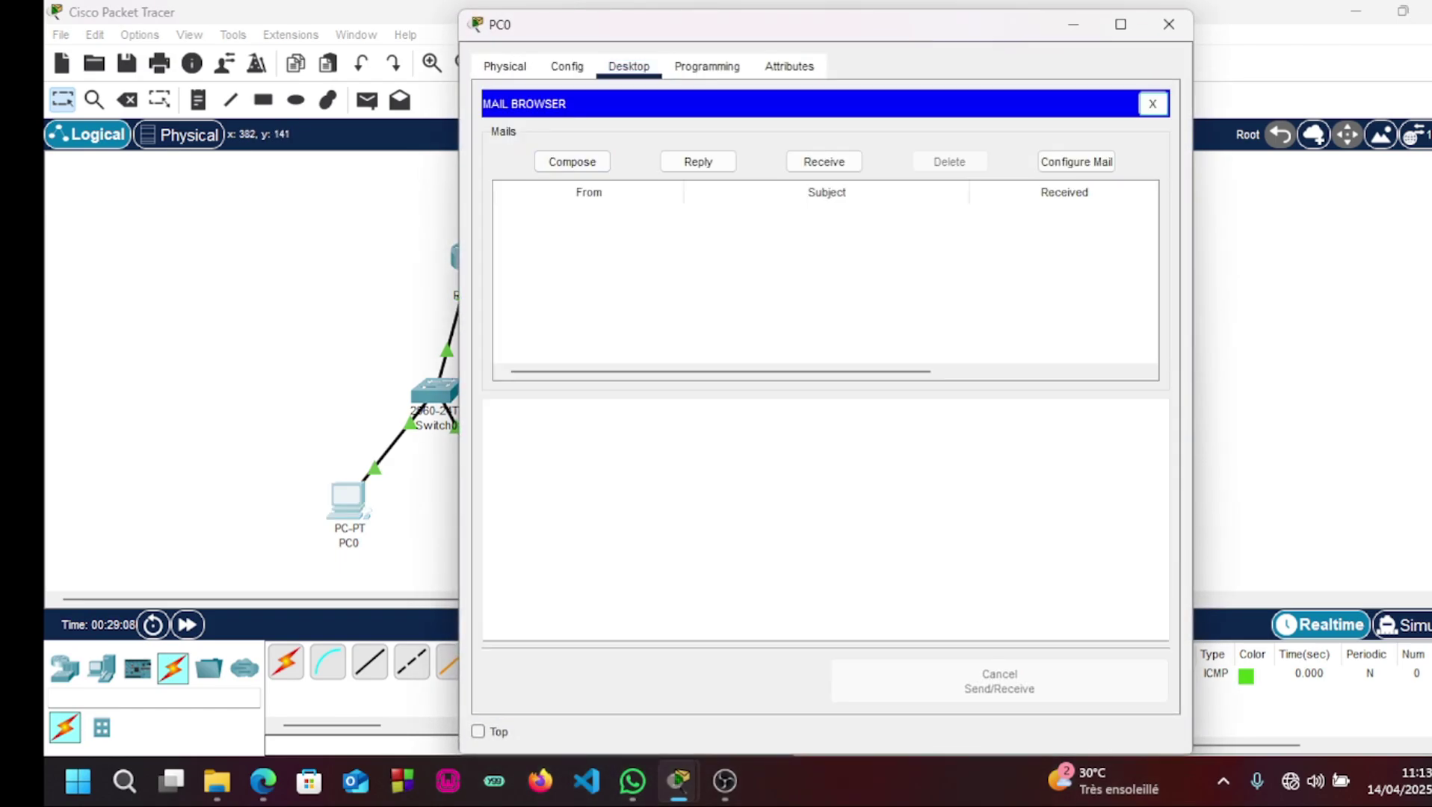
left_click(572, 162)
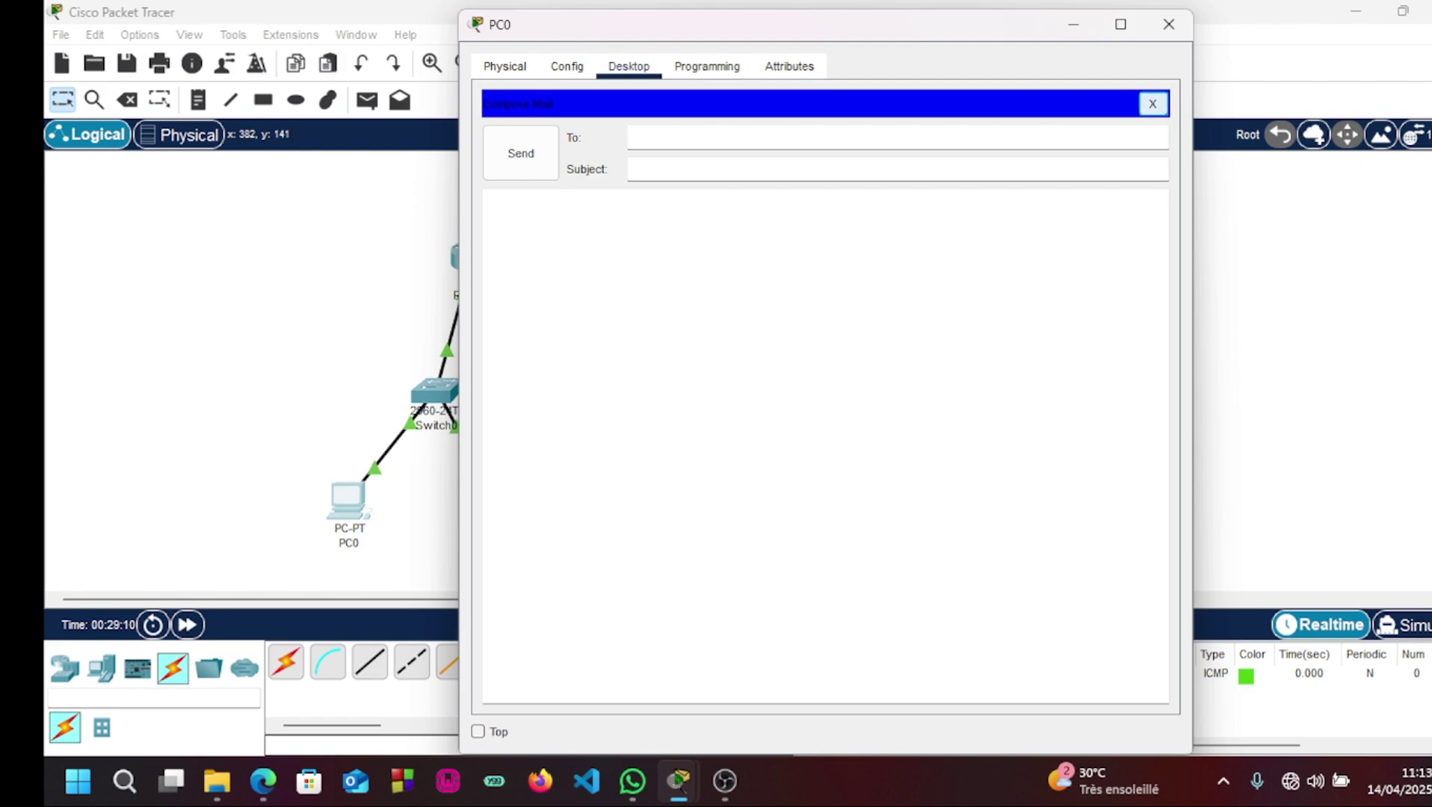
left_click(1153, 103)
left_click(824, 161)
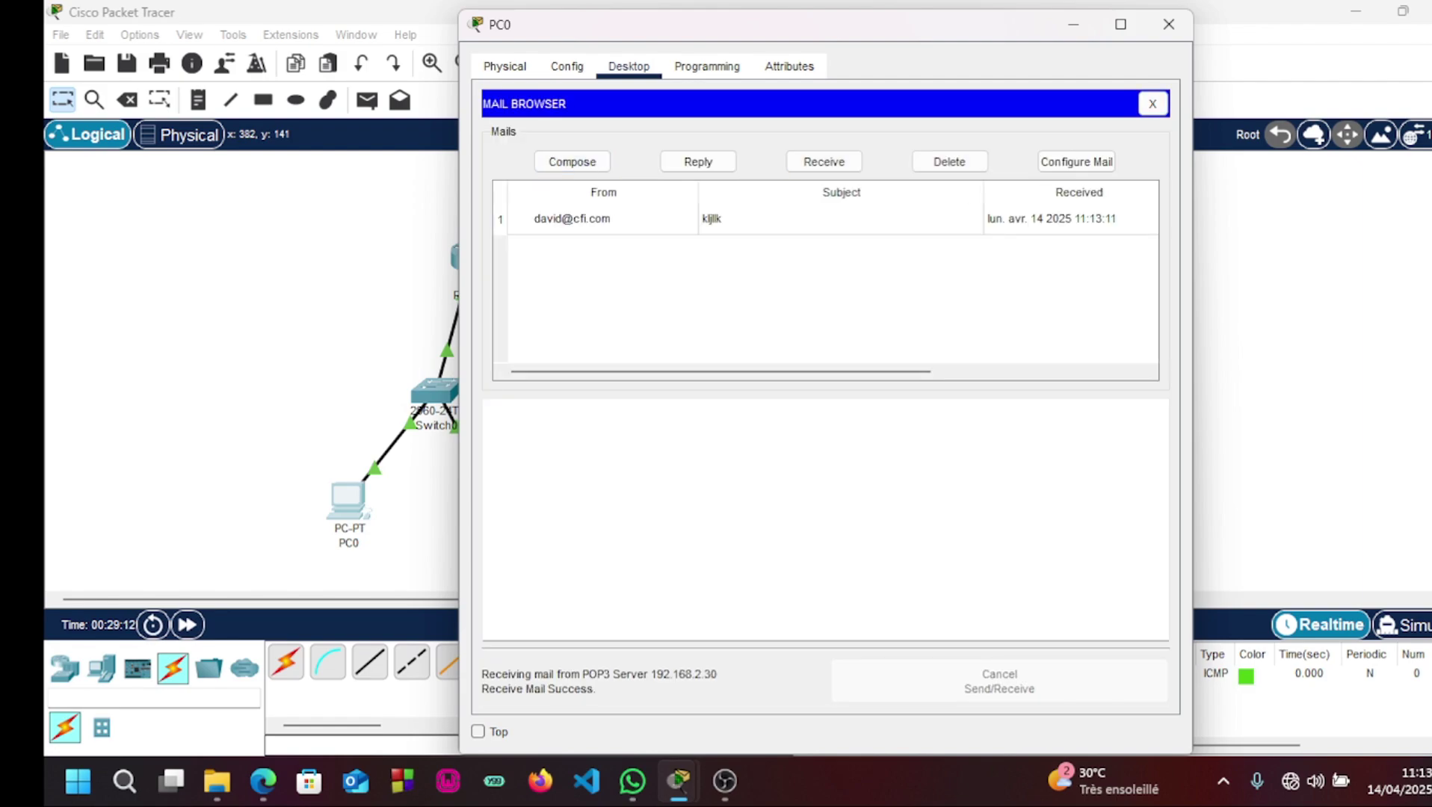
Send 'ggy' with body 'huh' to PC2's user; dismiss the SMTP error and discard it.
left_click(572, 161)
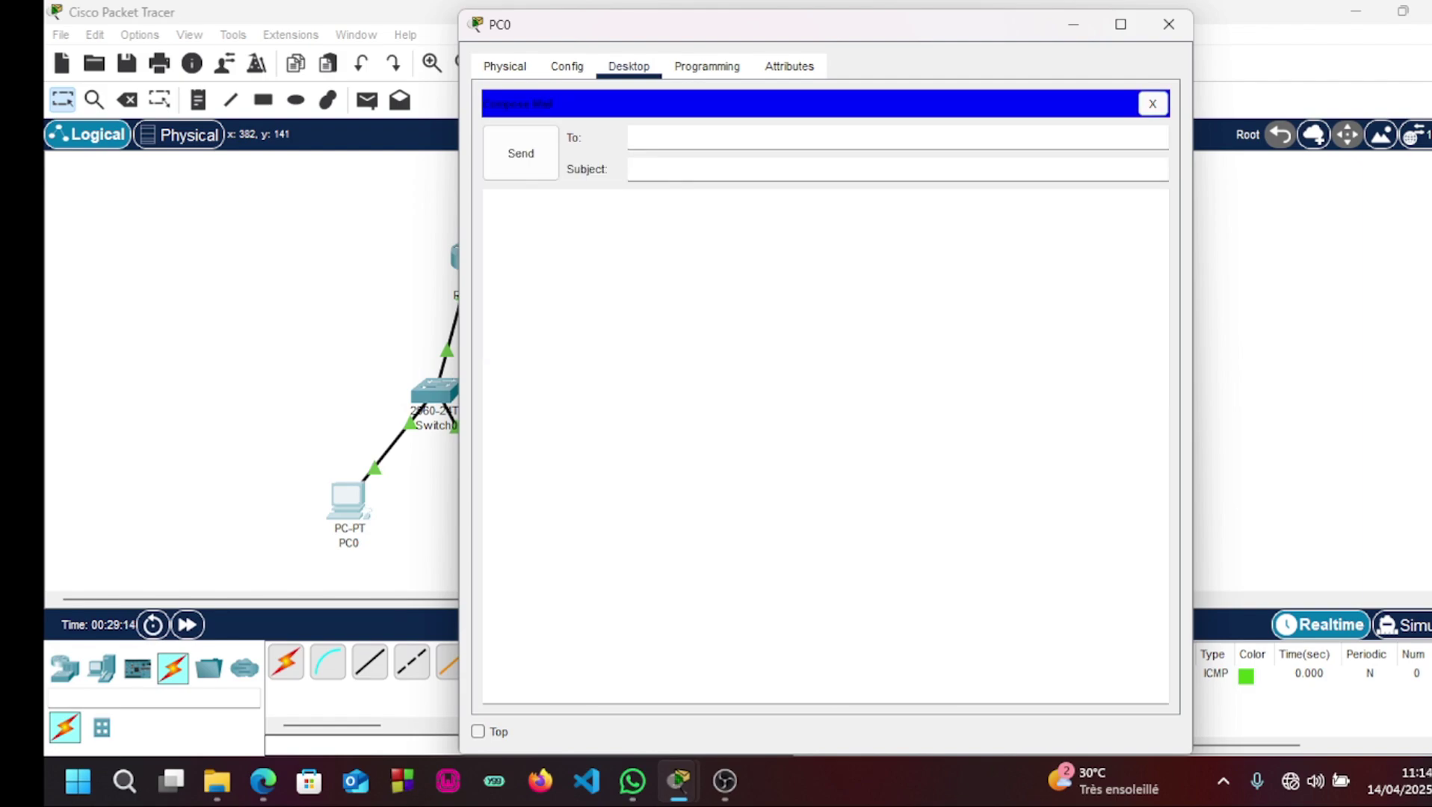
type("david@cfi.com")
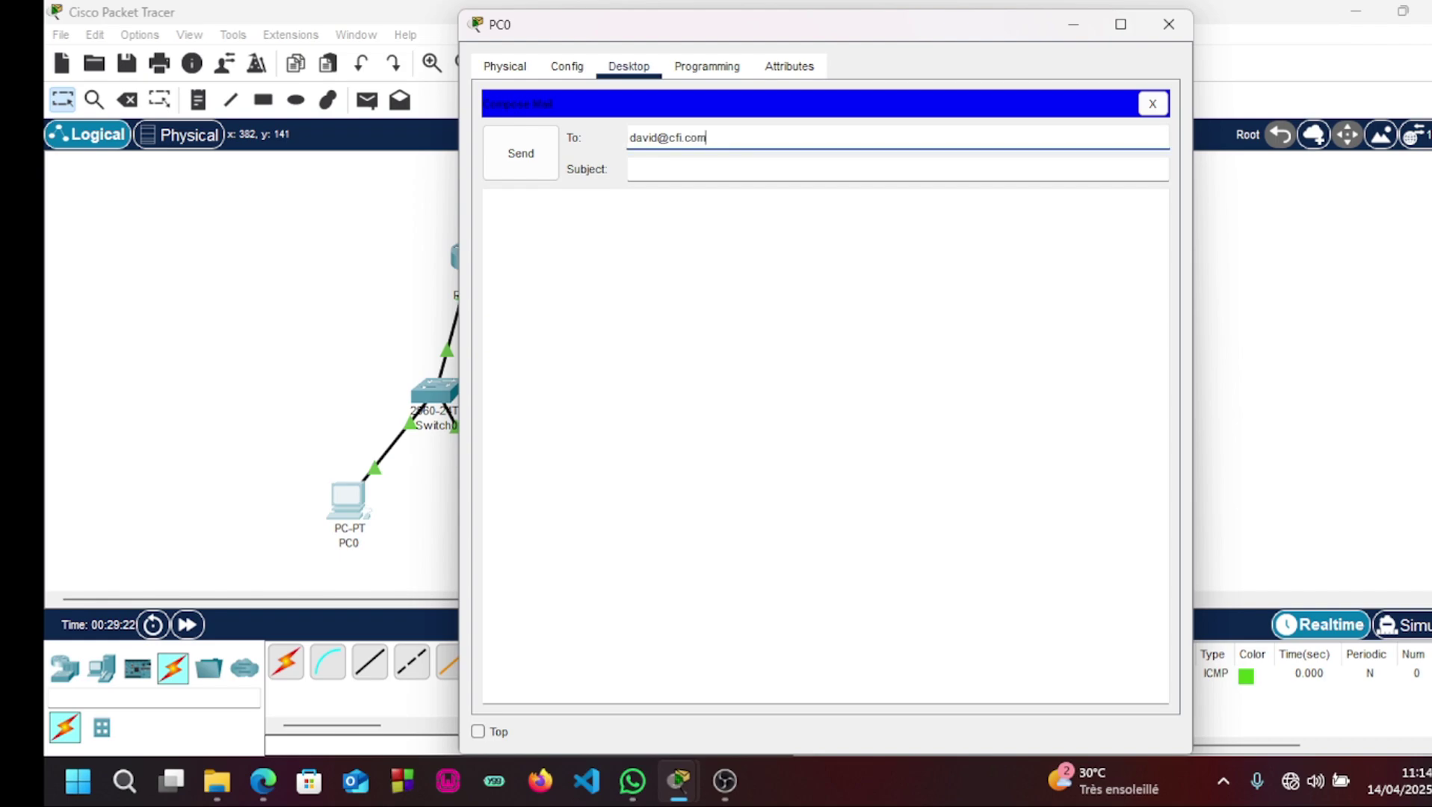
left_click(673, 169)
type("ggy")
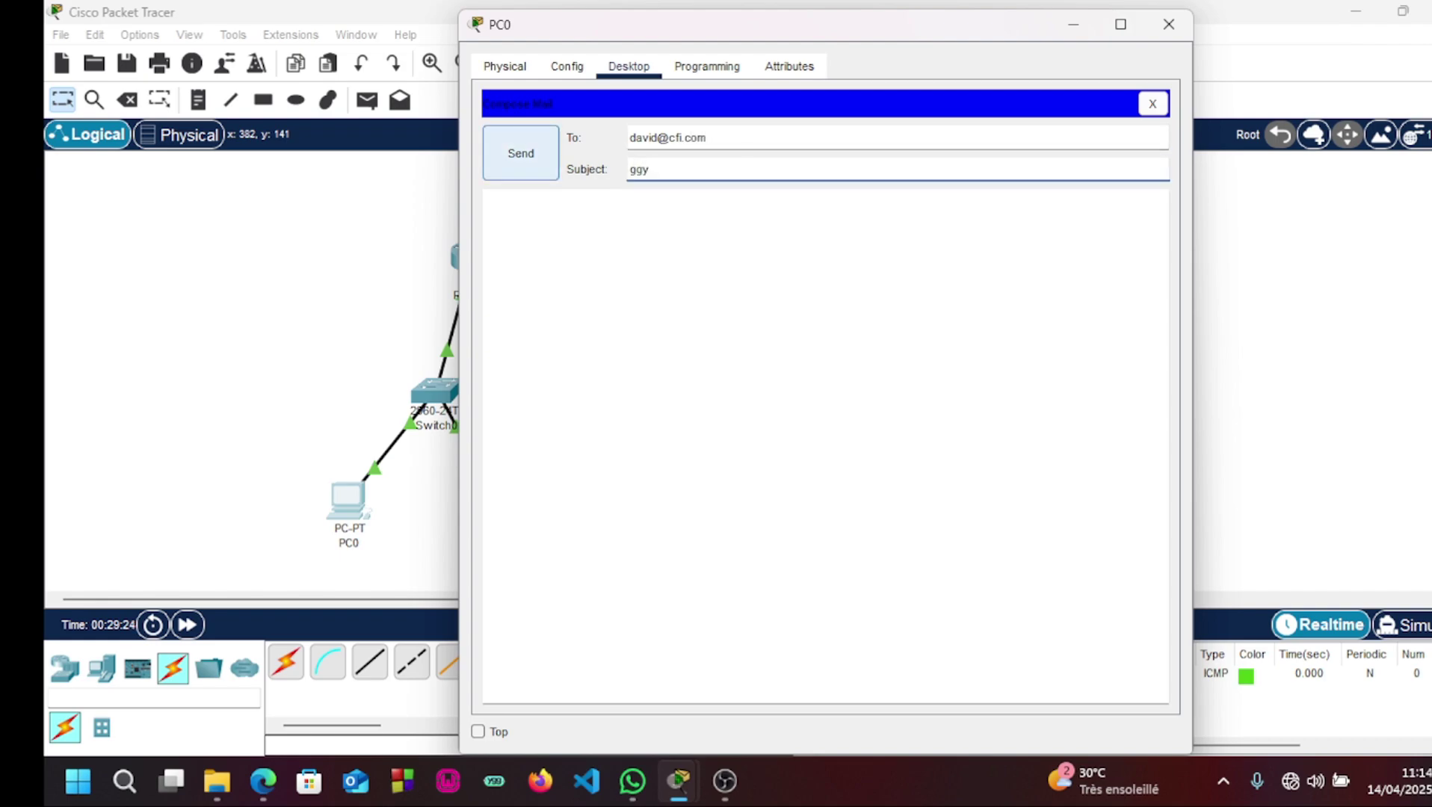
left_click(494, 200)
type("huh")
left_click(521, 153)
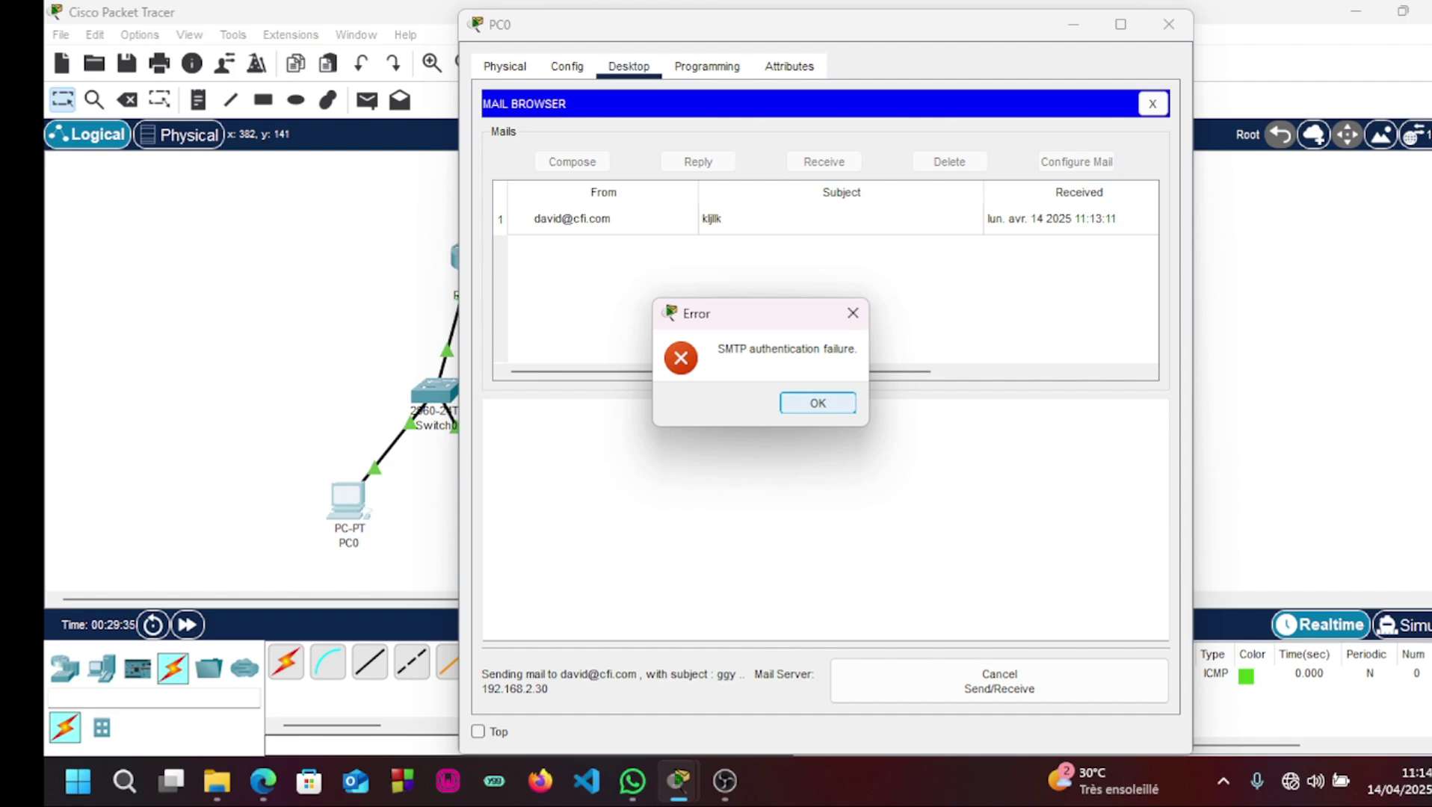
key("Return")
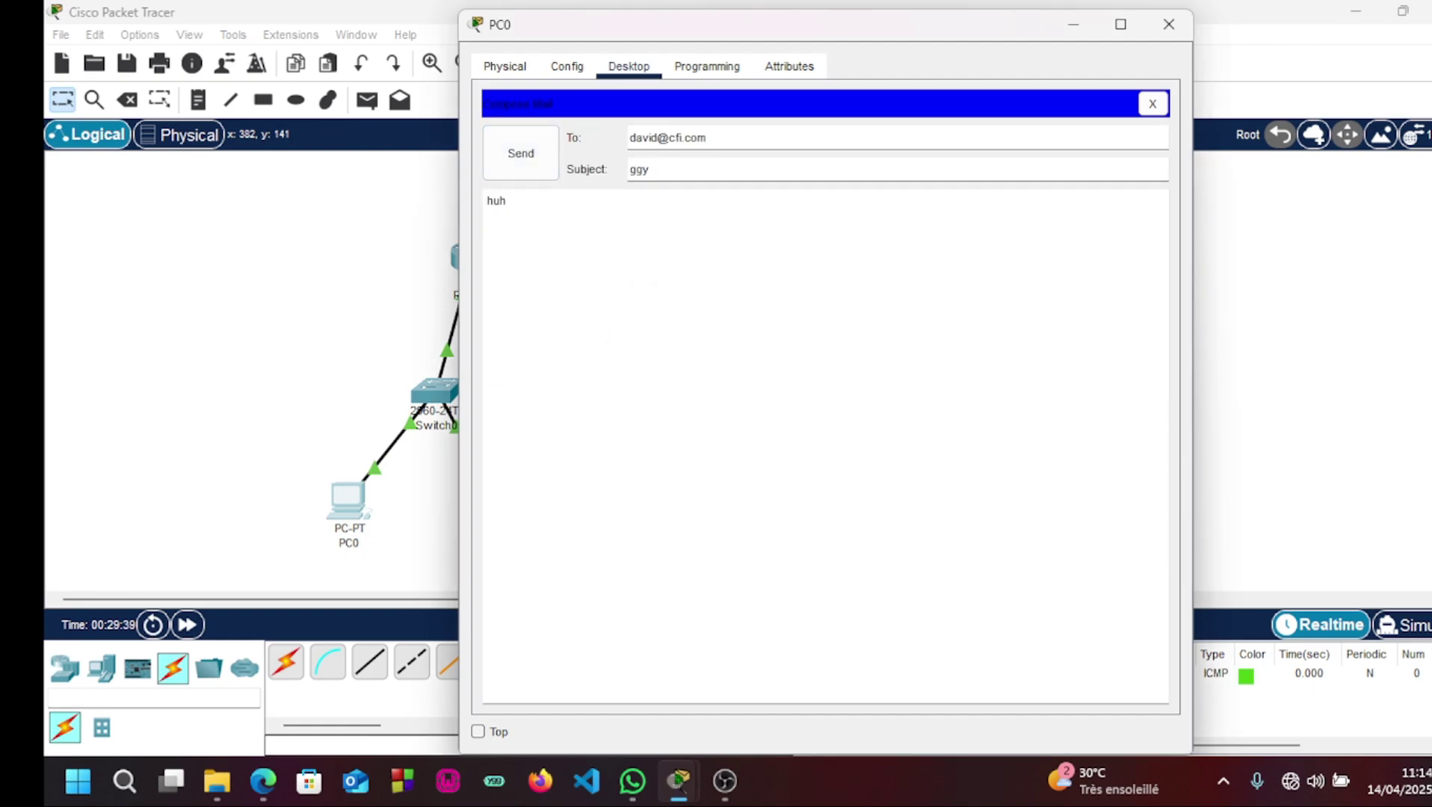
left_click(1152, 104)
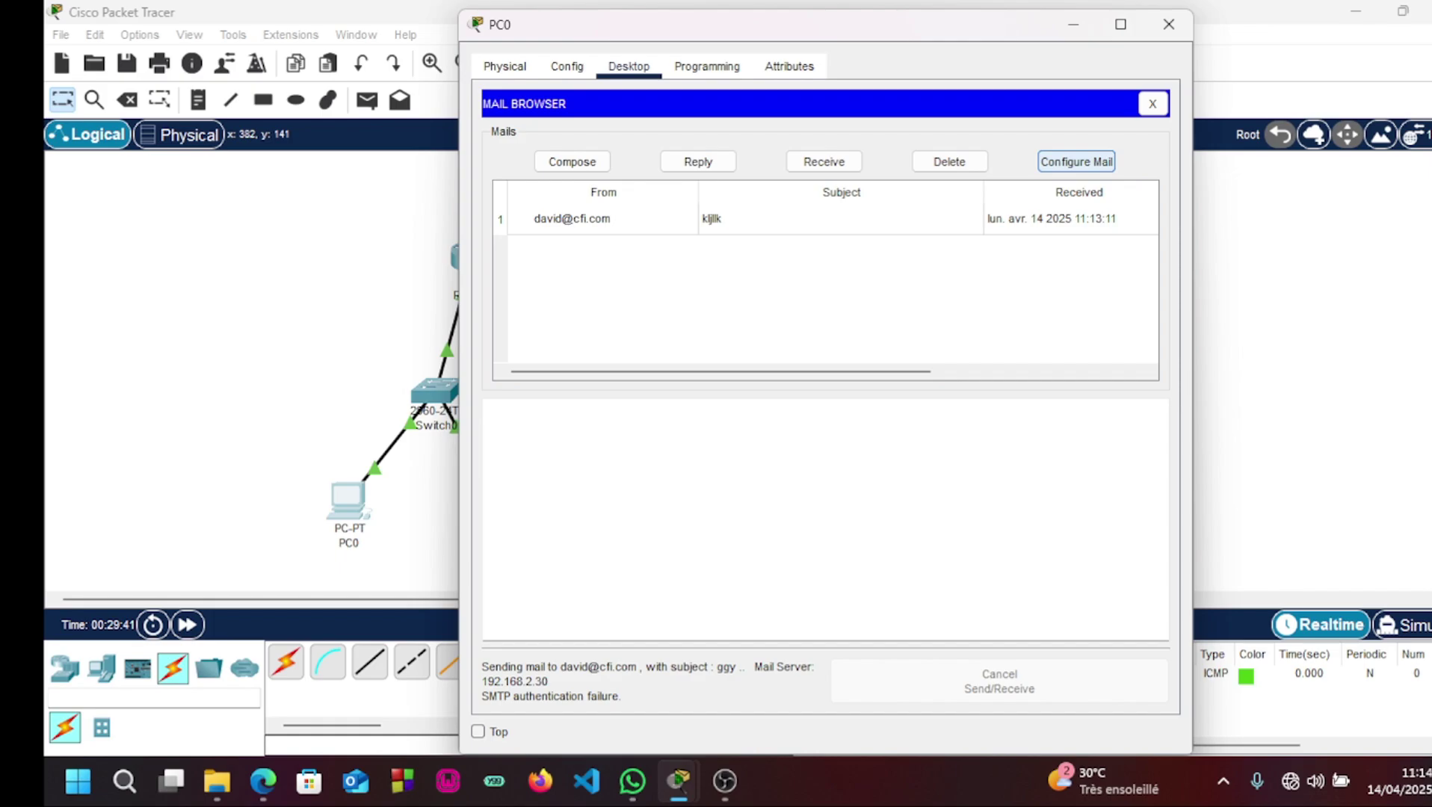
Review PC0's mail account settings, close the mail client, and bring up PC0's IP Configuration.
left_click(1076, 162)
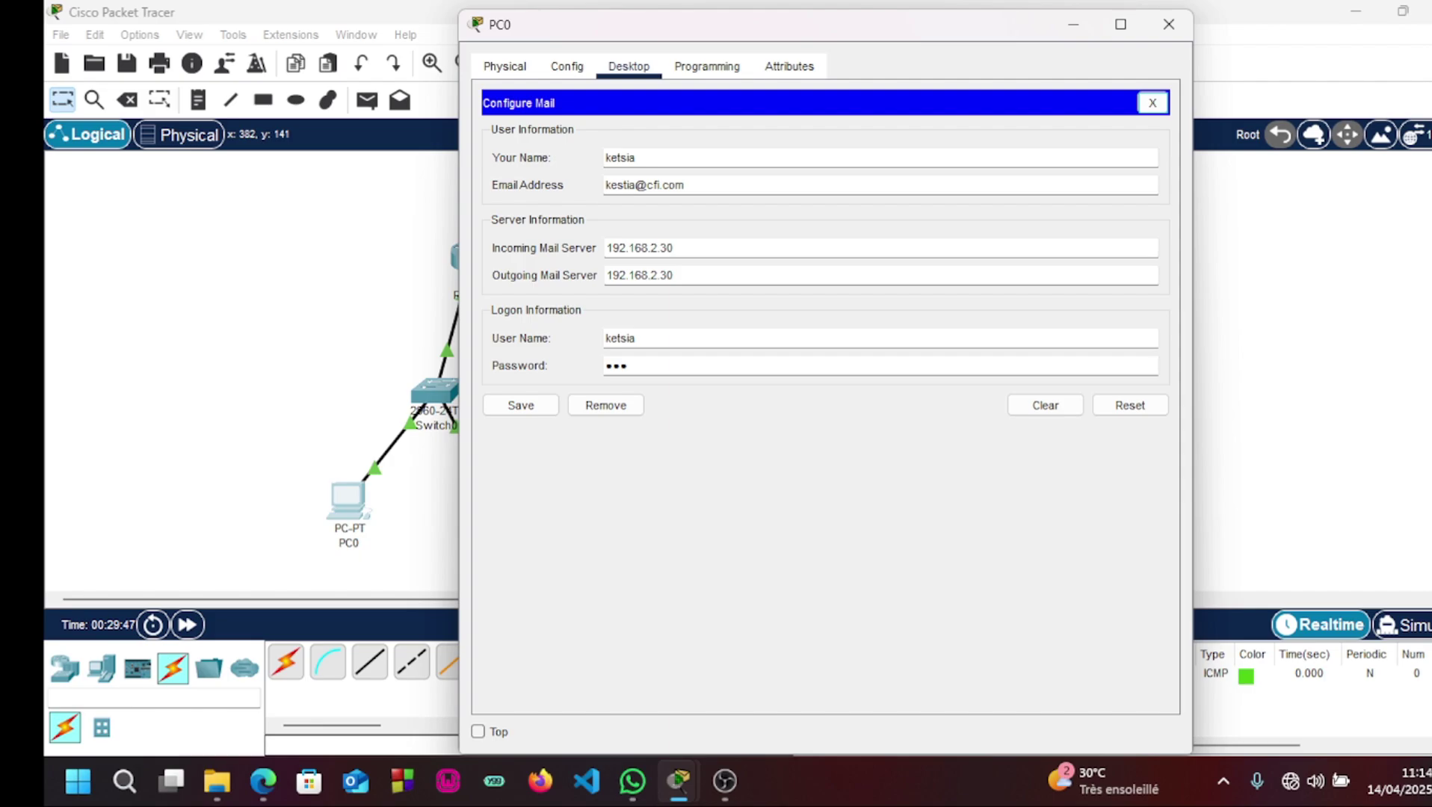
left_click(1153, 102)
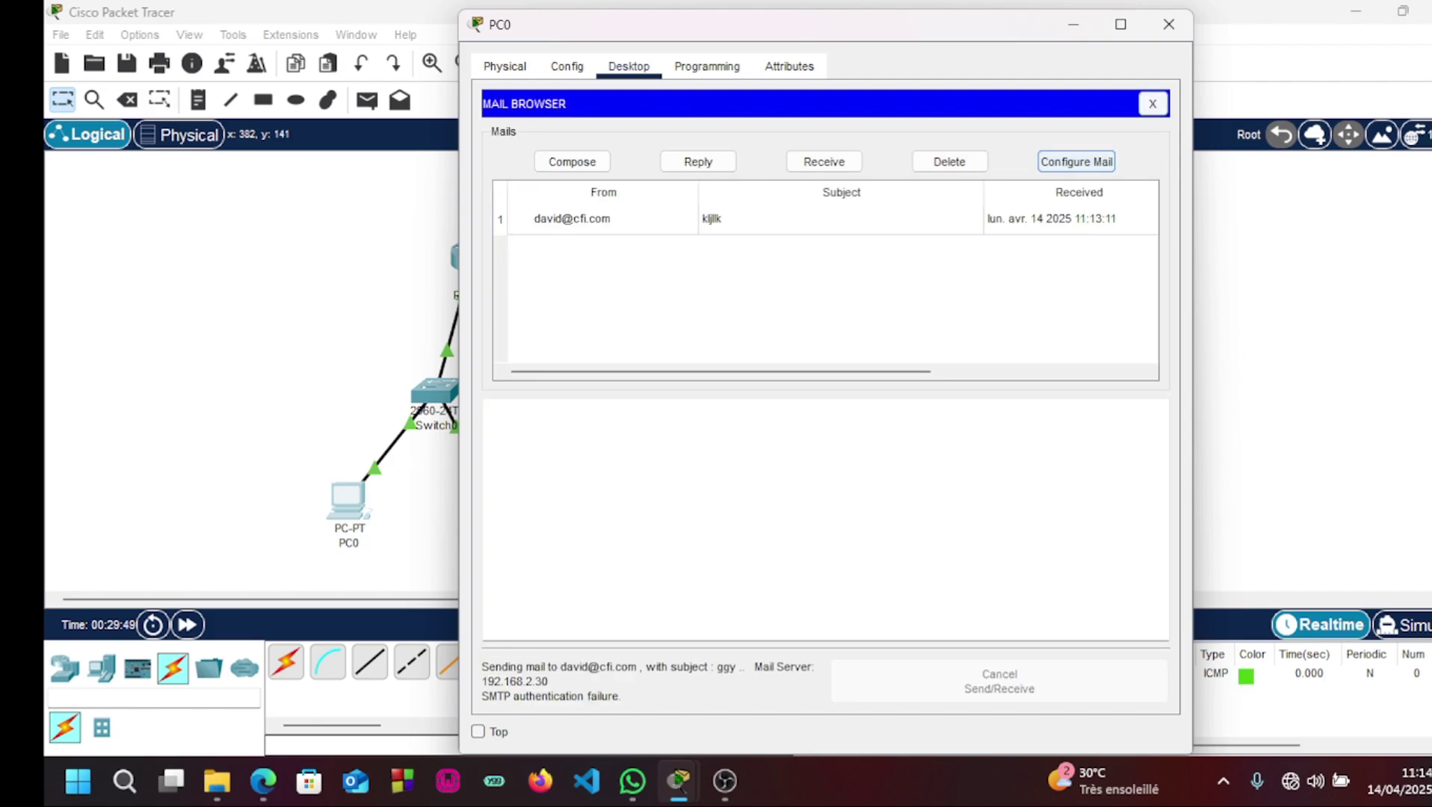
left_click(1153, 103)
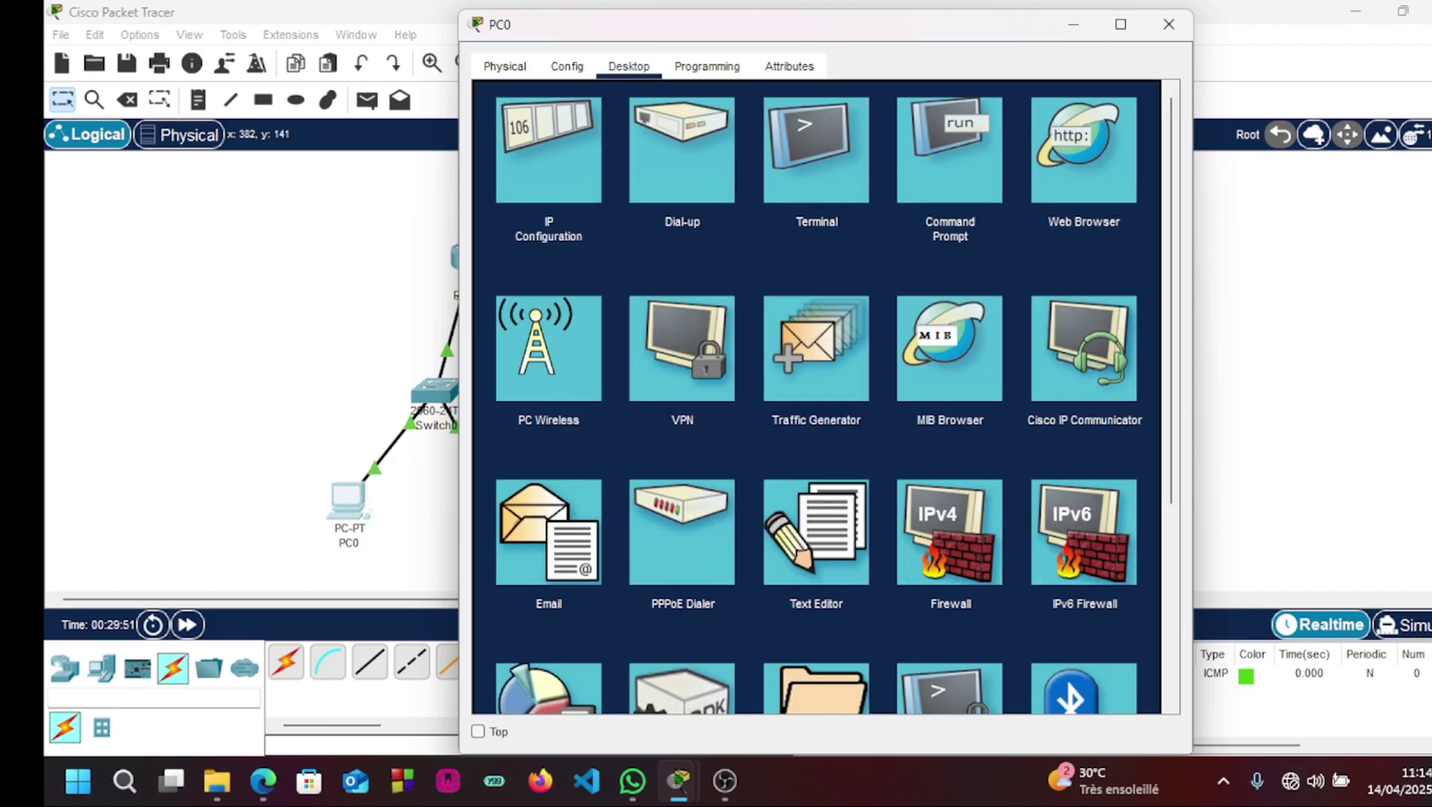
left_click(547, 149)
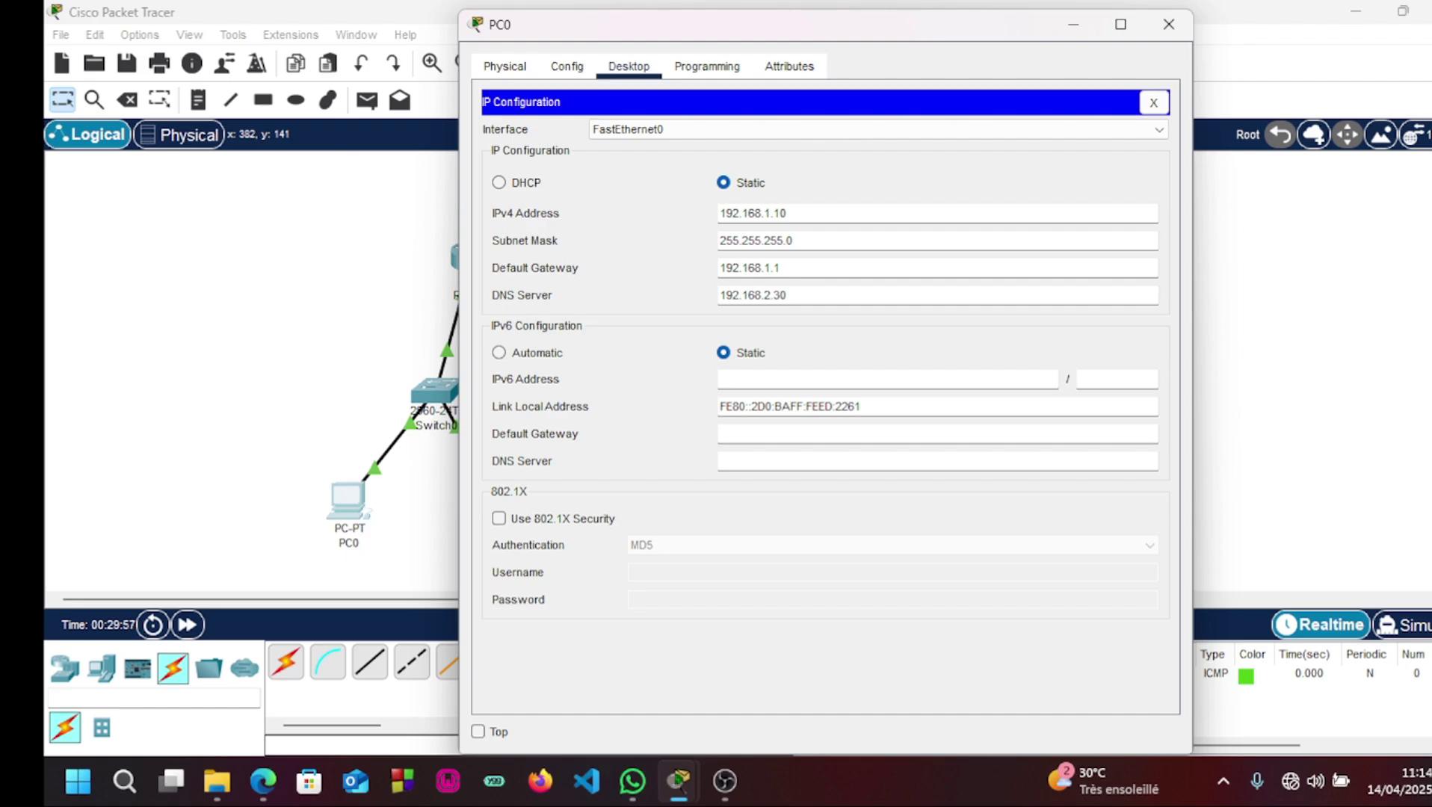
Move on to PC3 and change its DNS server to 192.168.2.30.
left_click(1168, 25)
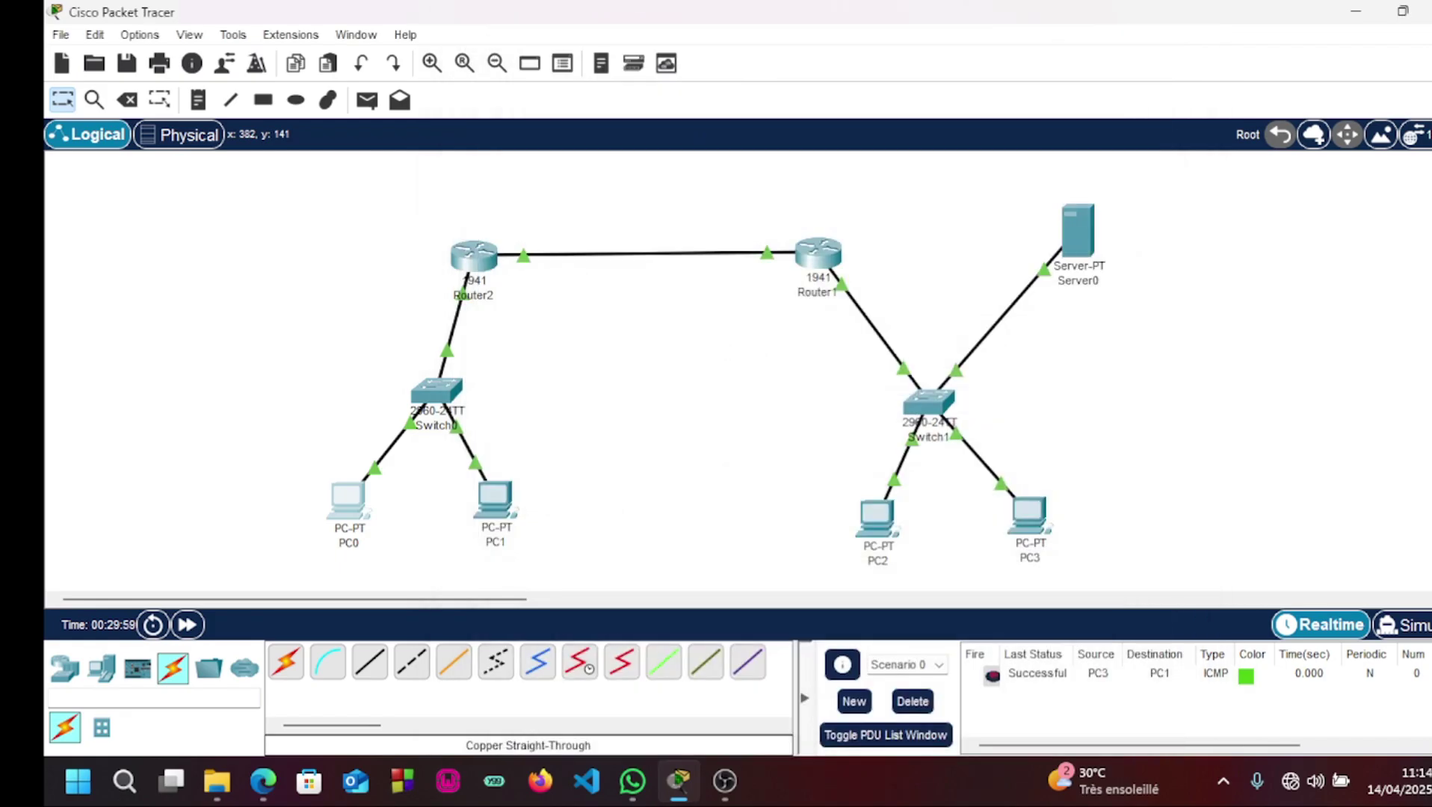
left_click(874, 515)
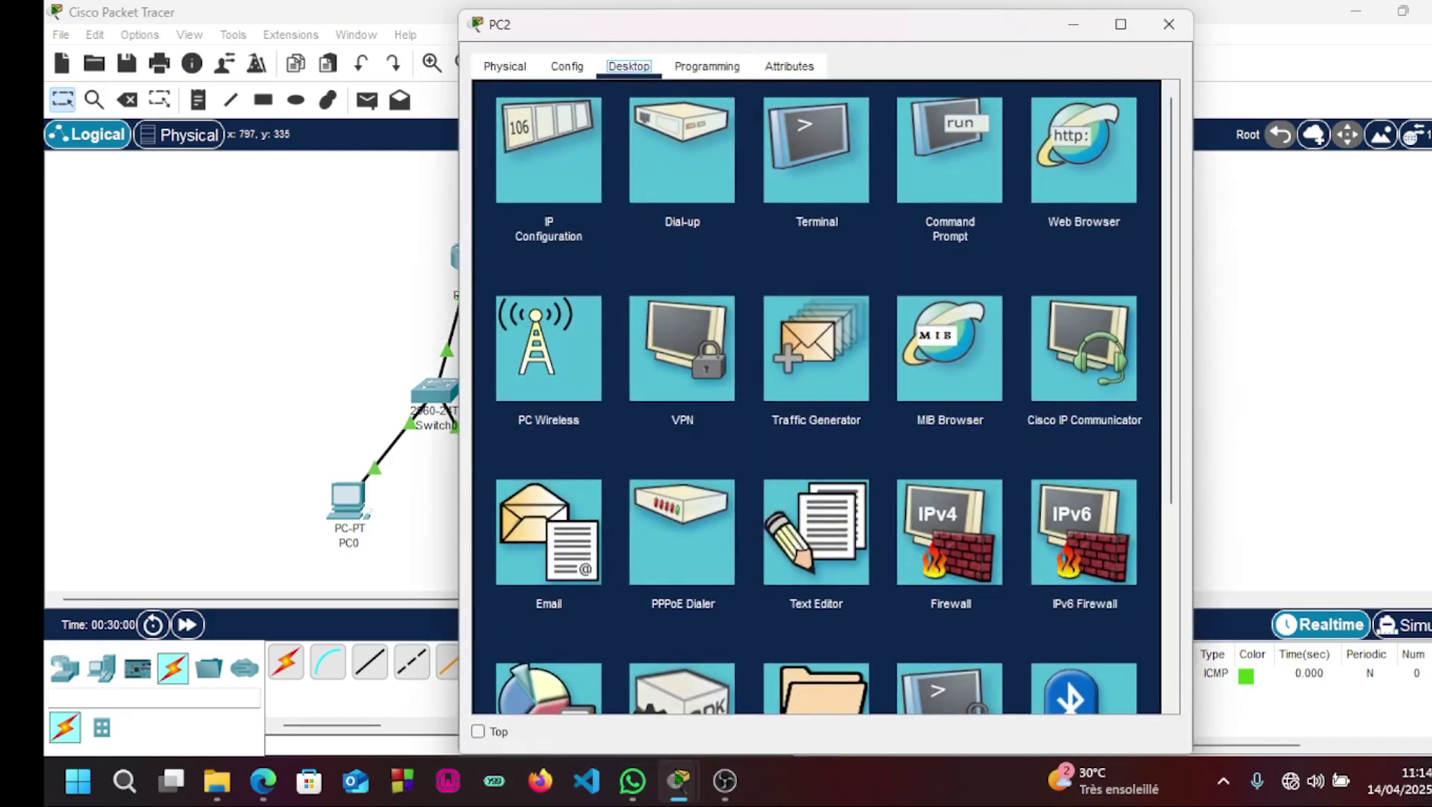
left_click(1167, 25)
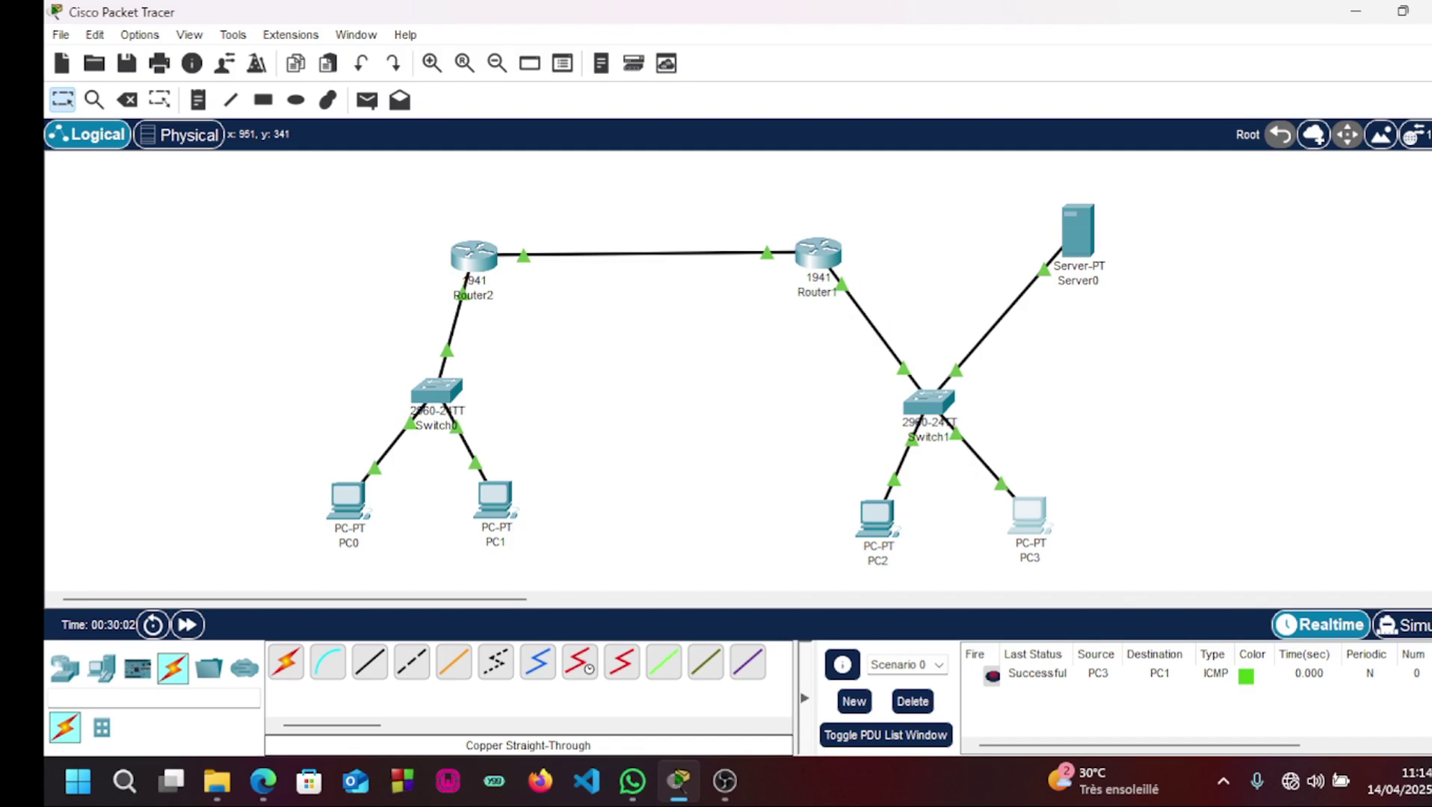
left_click(1030, 514)
left_click(549, 199)
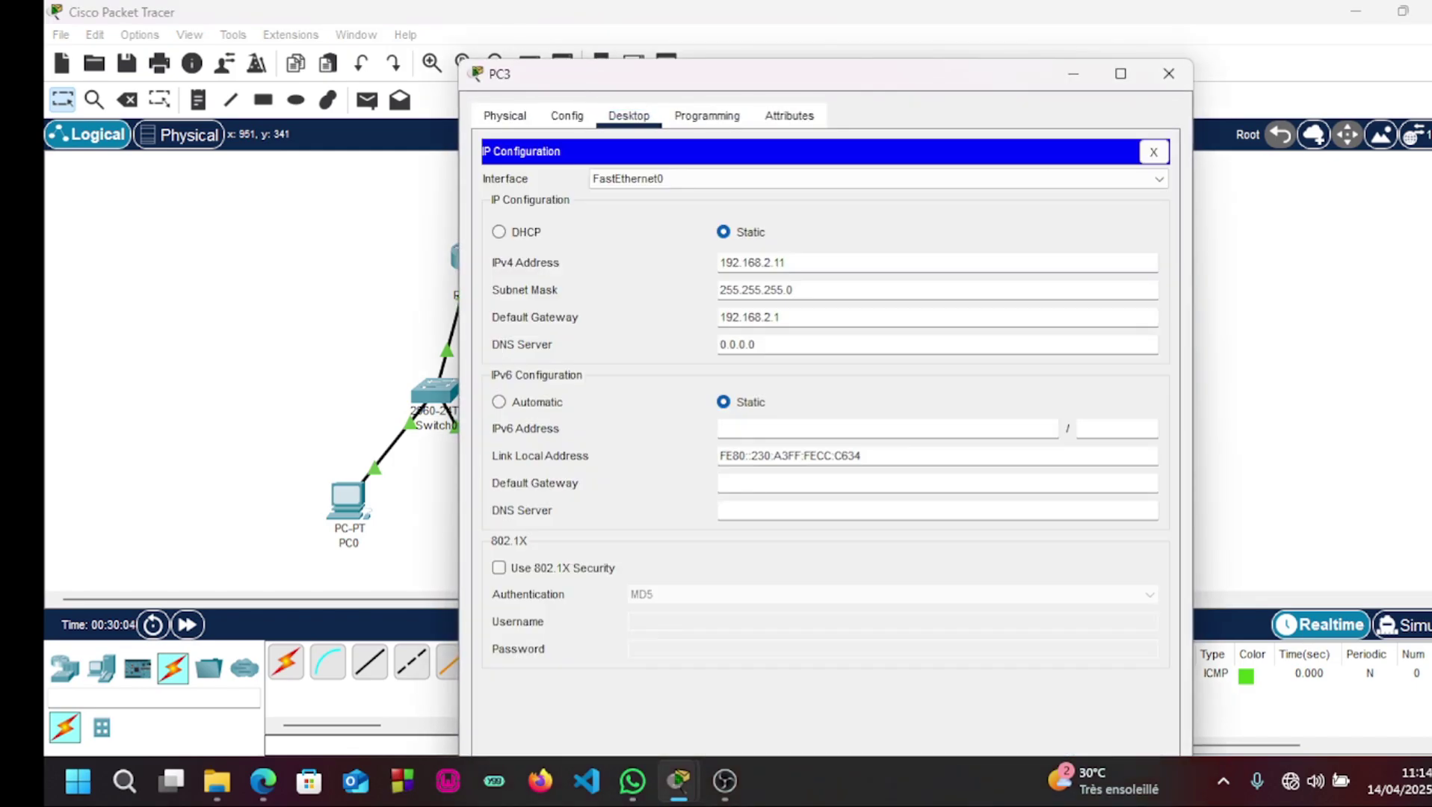
key("BackSpace")
key("BackSpace")
key("BackSpace")
key("BackSpace")
key("BackSpace")
key("BackSpace")
key("BackSpace")
type("192.168.2.30")
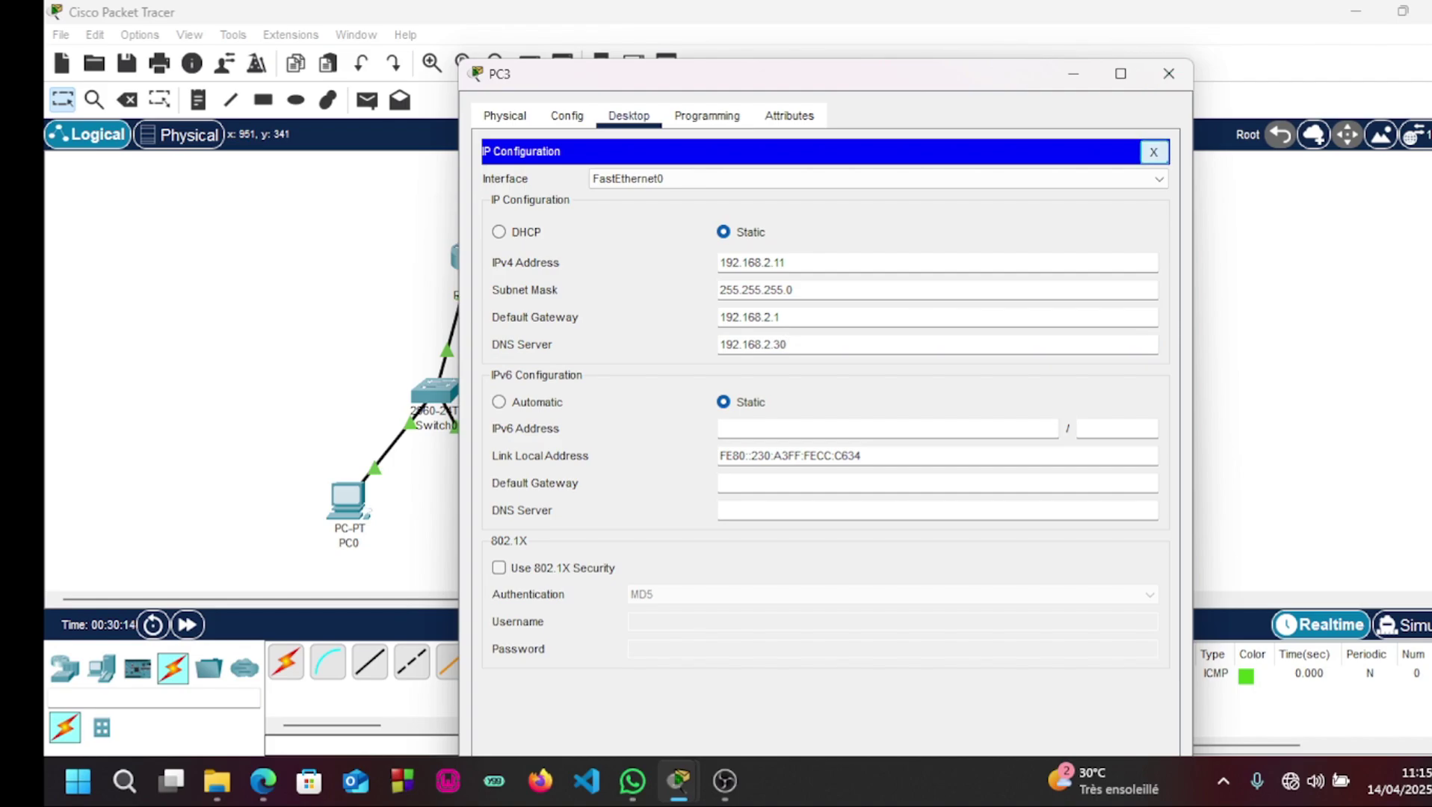
left_click(1153, 152)
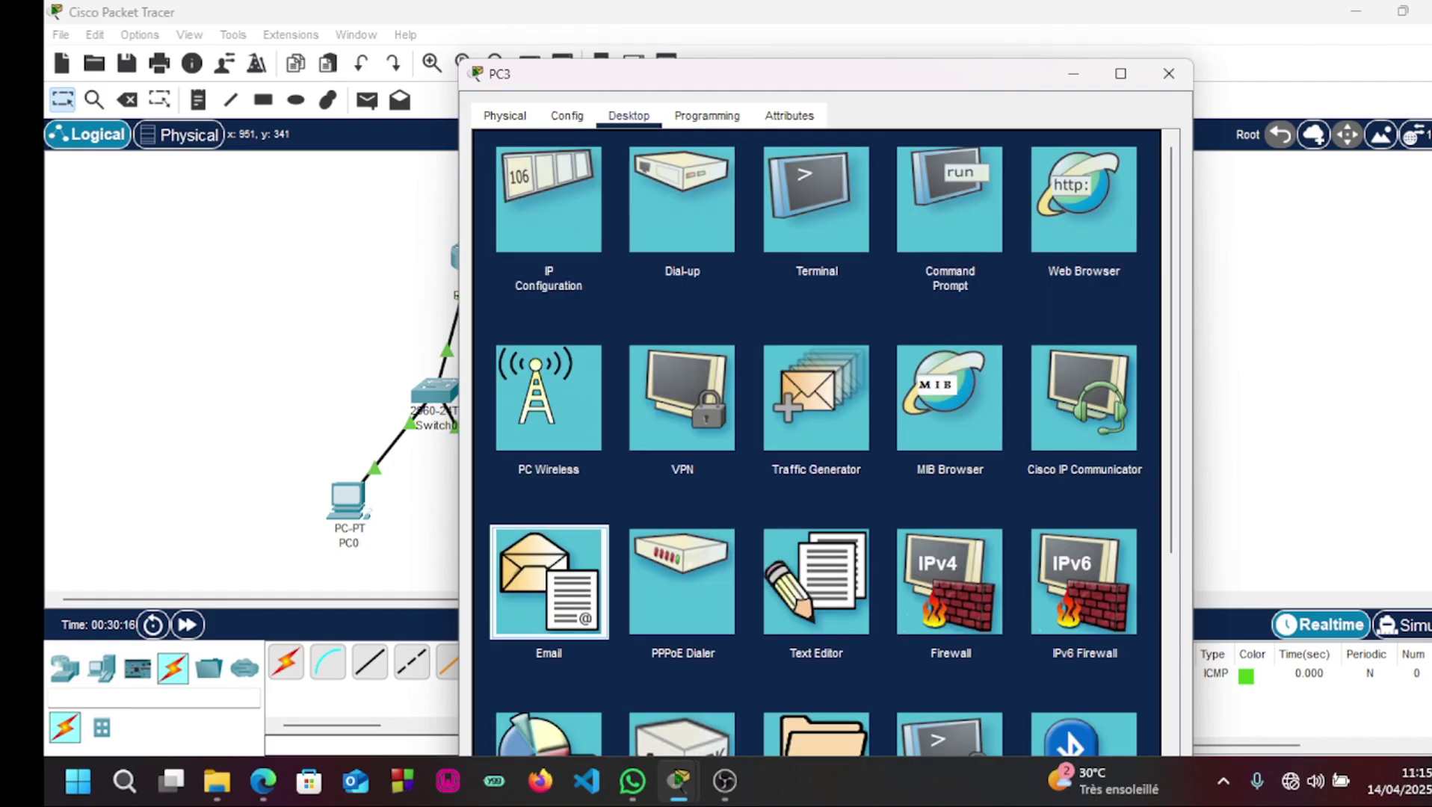
Enter PC3's mail display name and its cfi.com e-mail address, correcting the typo.
left_click(549, 581)
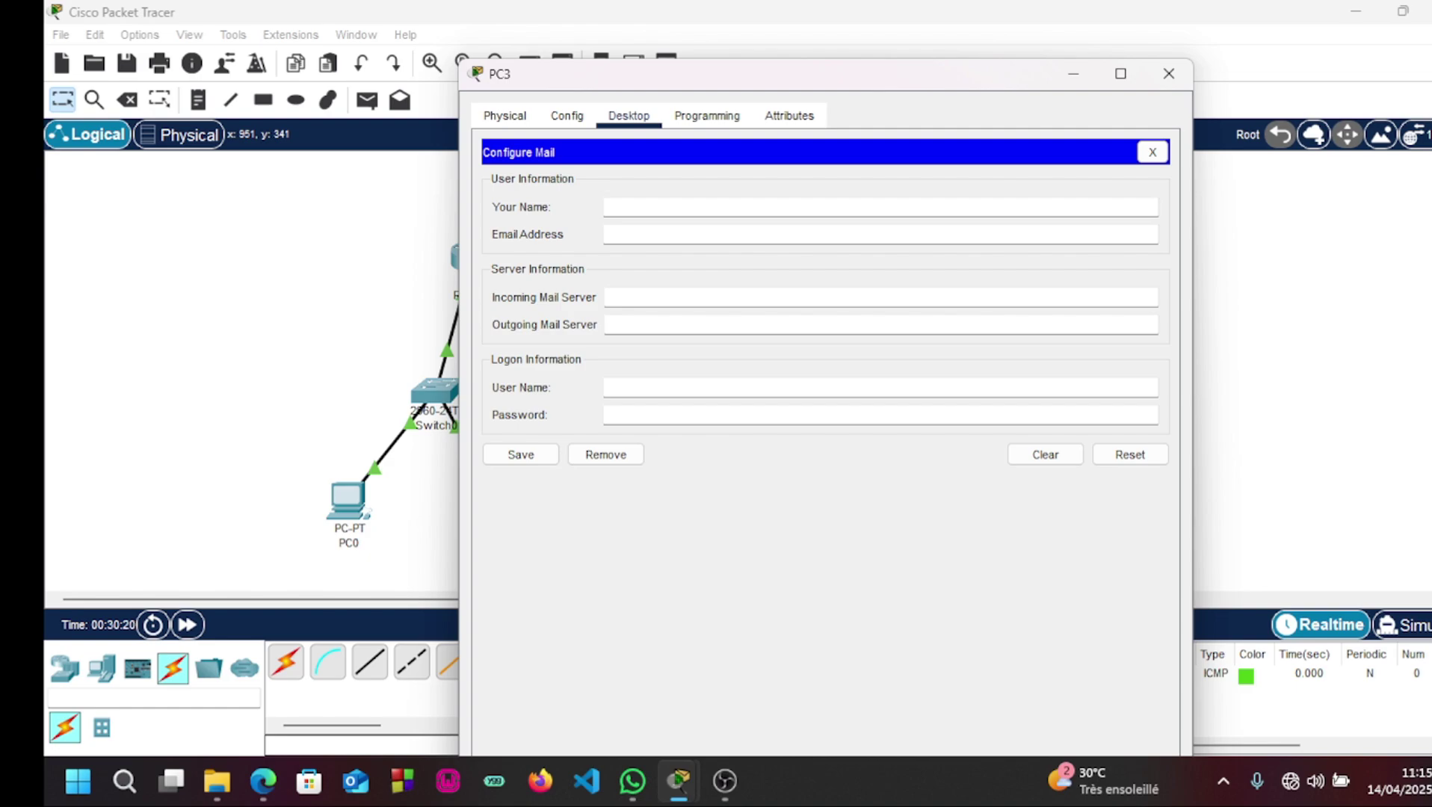
type("ketsia")
left_click(607, 234)
type("ket")
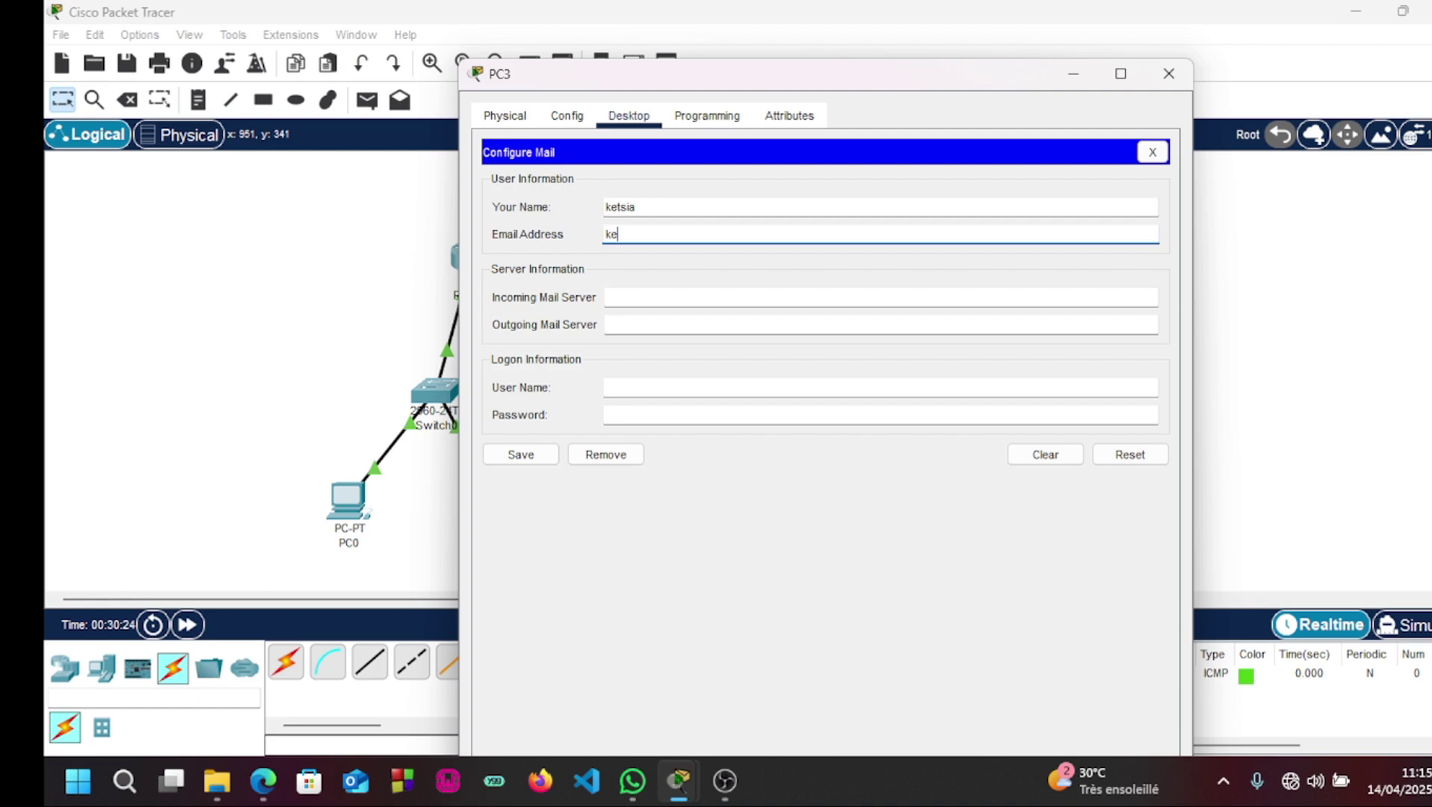
type("sia@cfi.cp")
key("BackSpace")
type("om")
Set incoming and outgoing mail servers to 192.168.2.30, add login name and password, and save.
left_click(672, 298)
type("1")
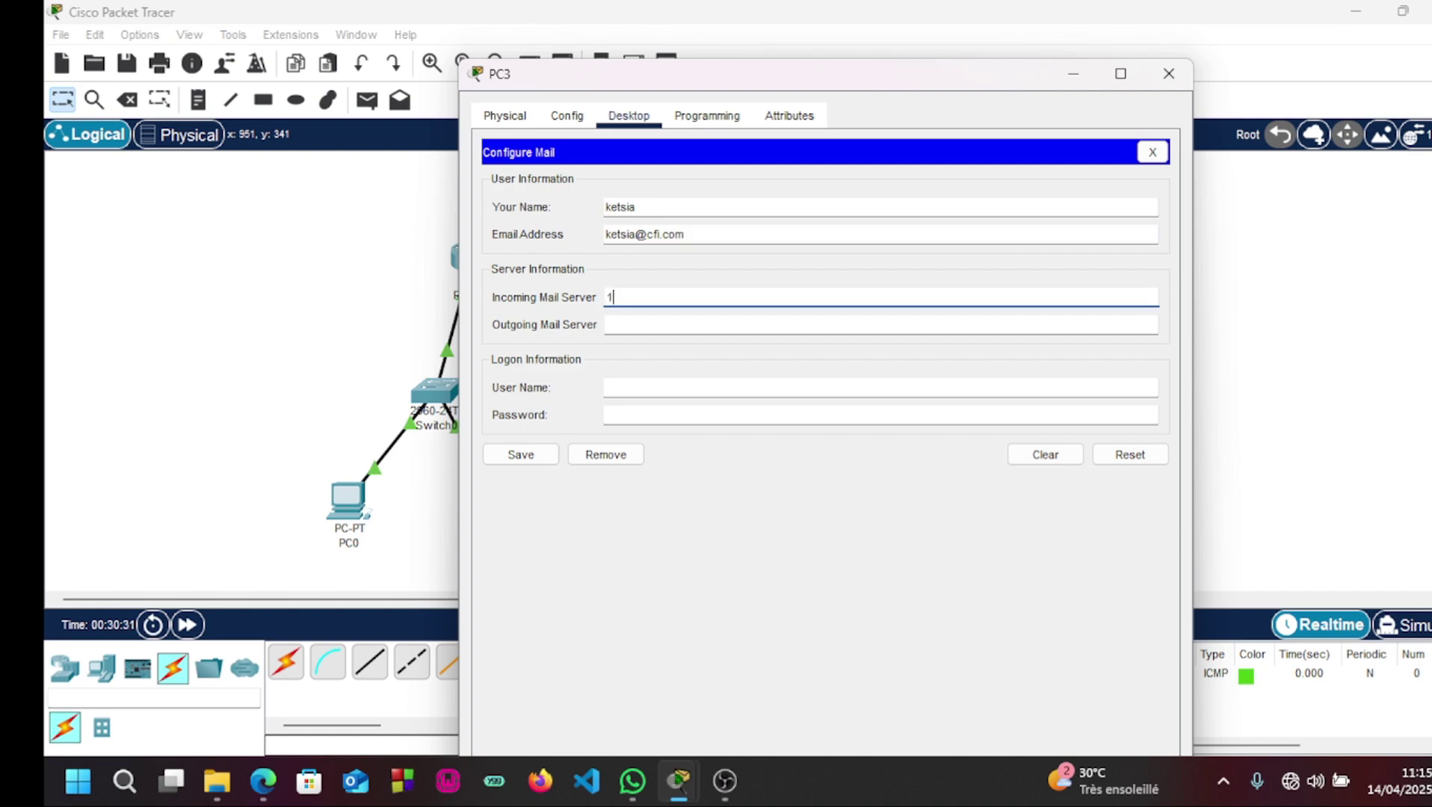
type("92.168.2.30")
left_click(620, 324)
type("192.16")
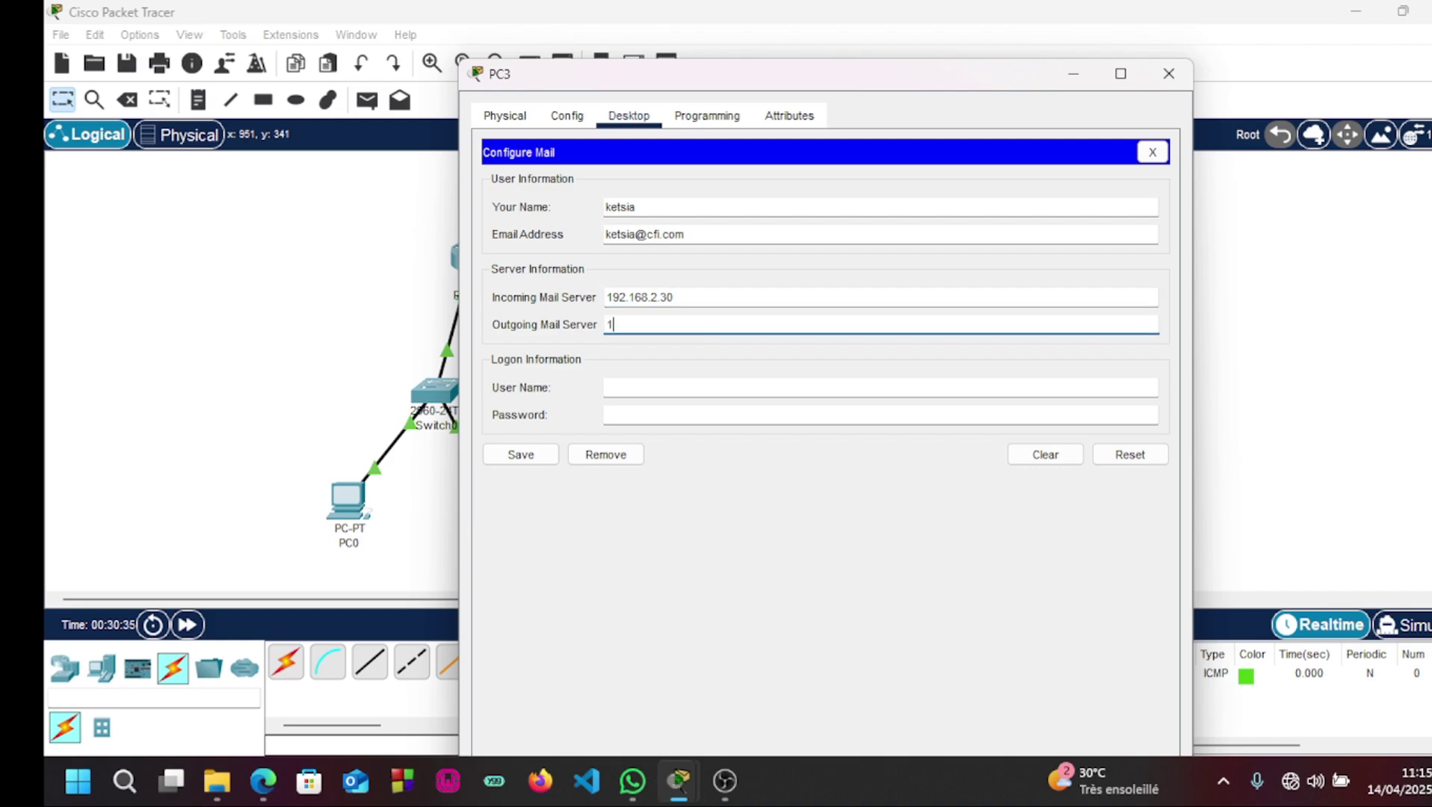
type("8.2.30")
left_click(621, 387)
type("ketsia")
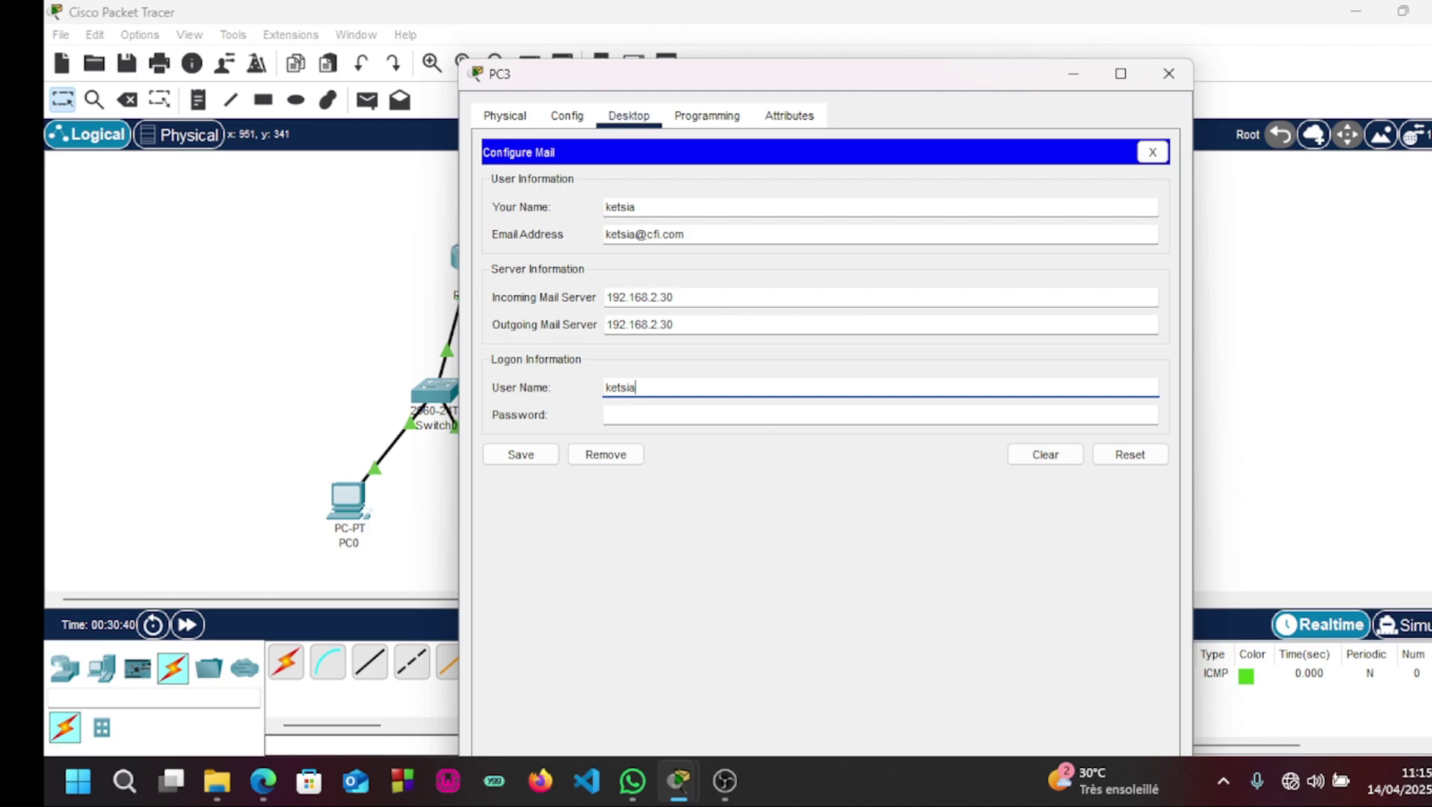
left_click(620, 415)
type("123")
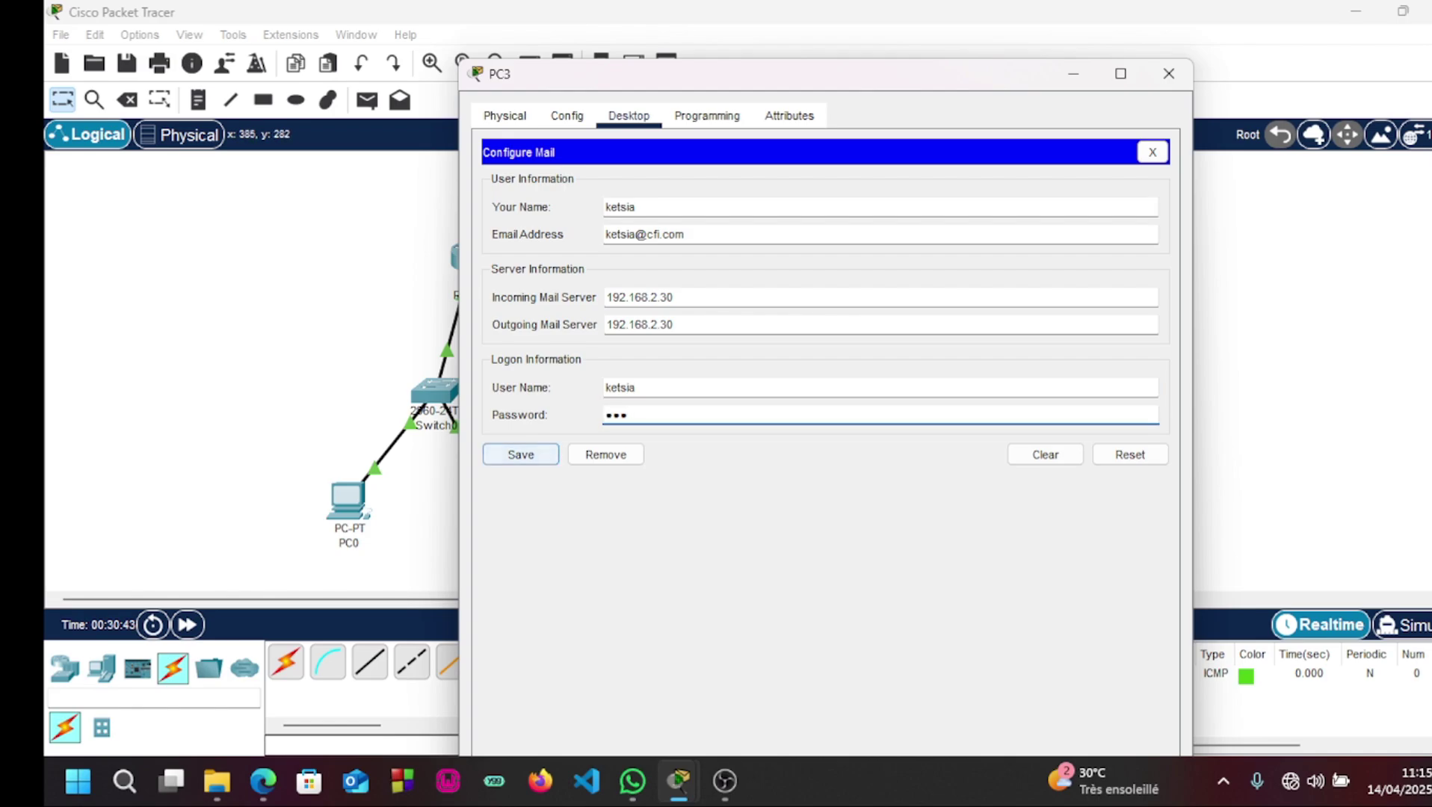
left_click(519, 456)
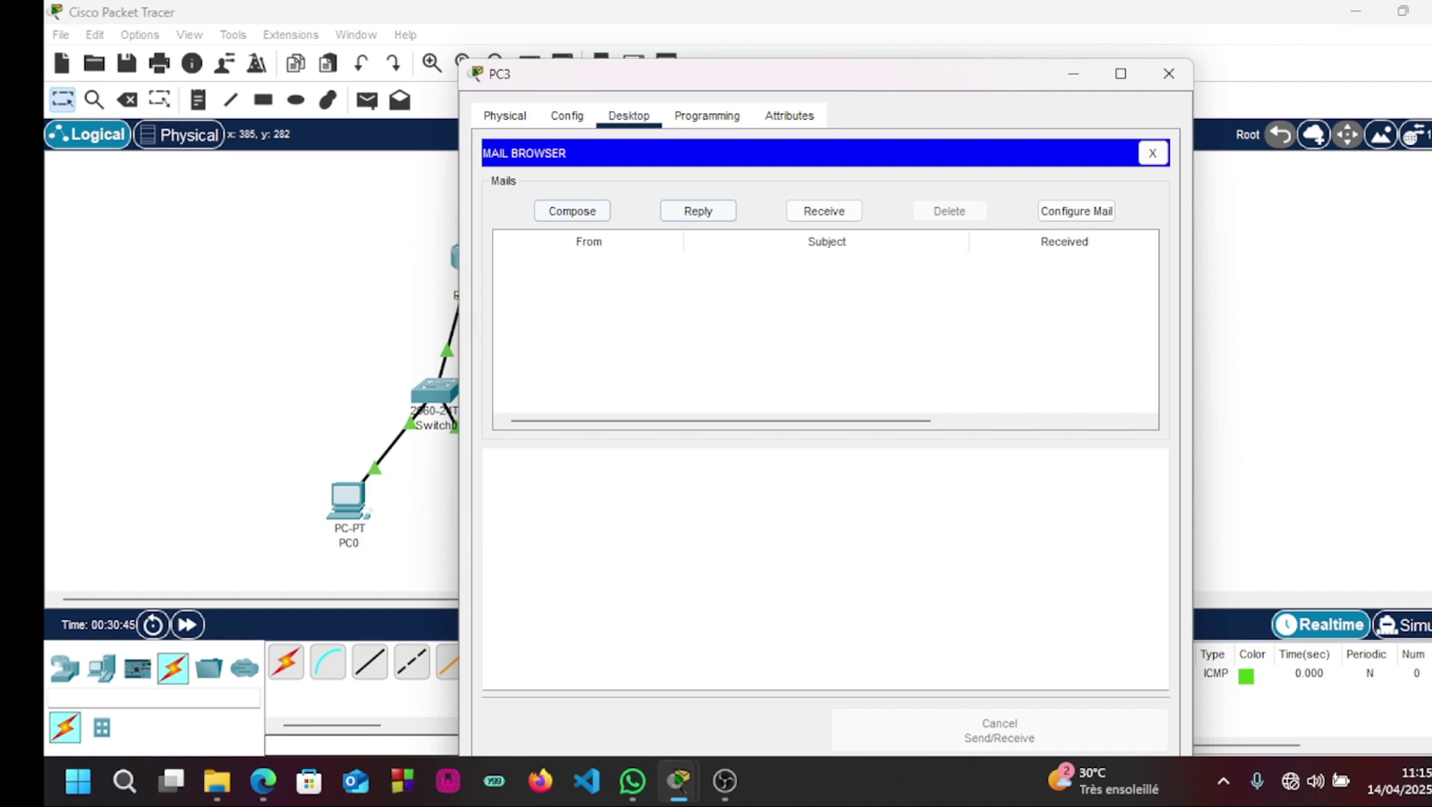
Send mail 'jhukjjik' with body 'jj' to the other cfi.com user, then check for new mail.
left_click(824, 211)
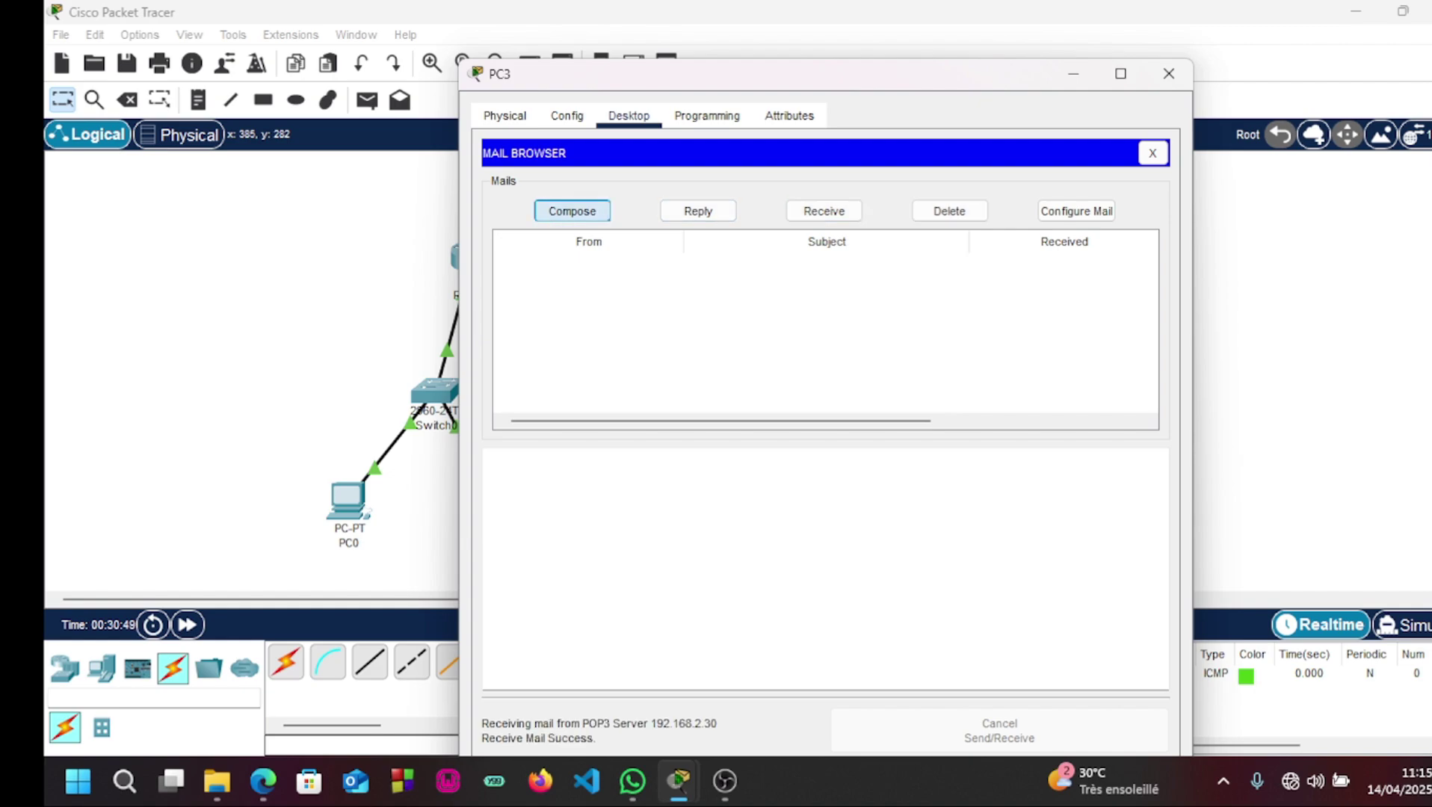
left_click(572, 211)
type("da")
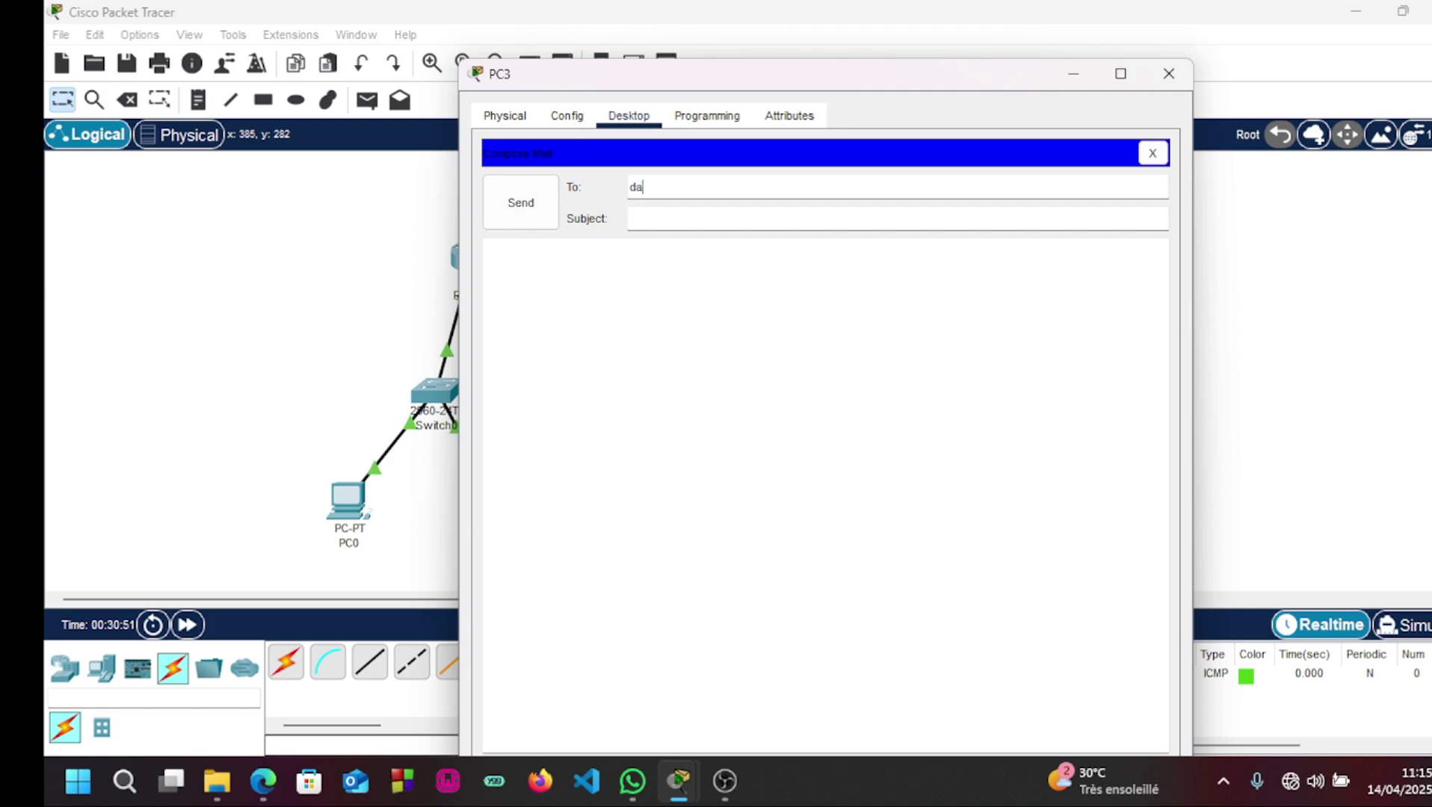
type("vid@cfi.com")
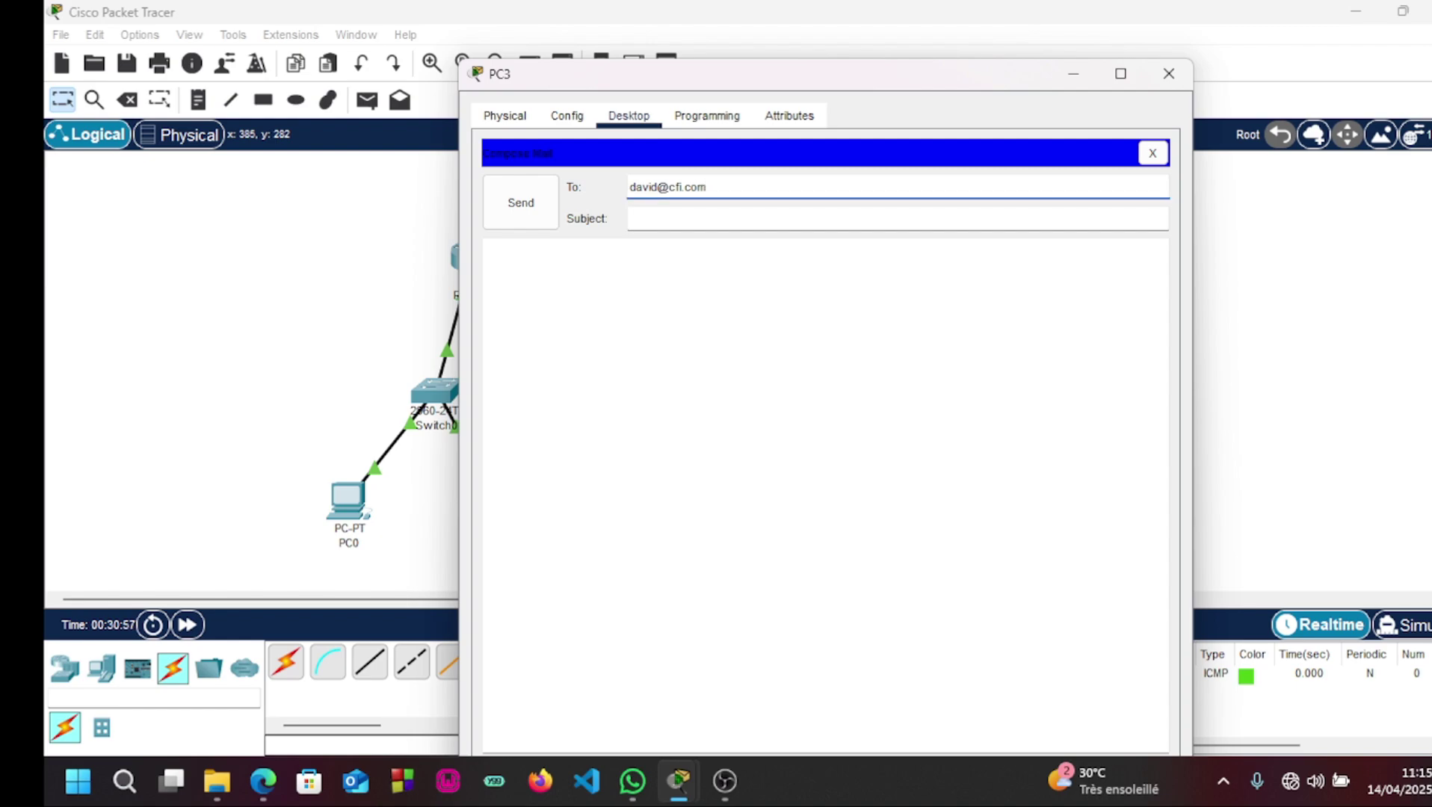
key("Tab")
type("jhukjjik")
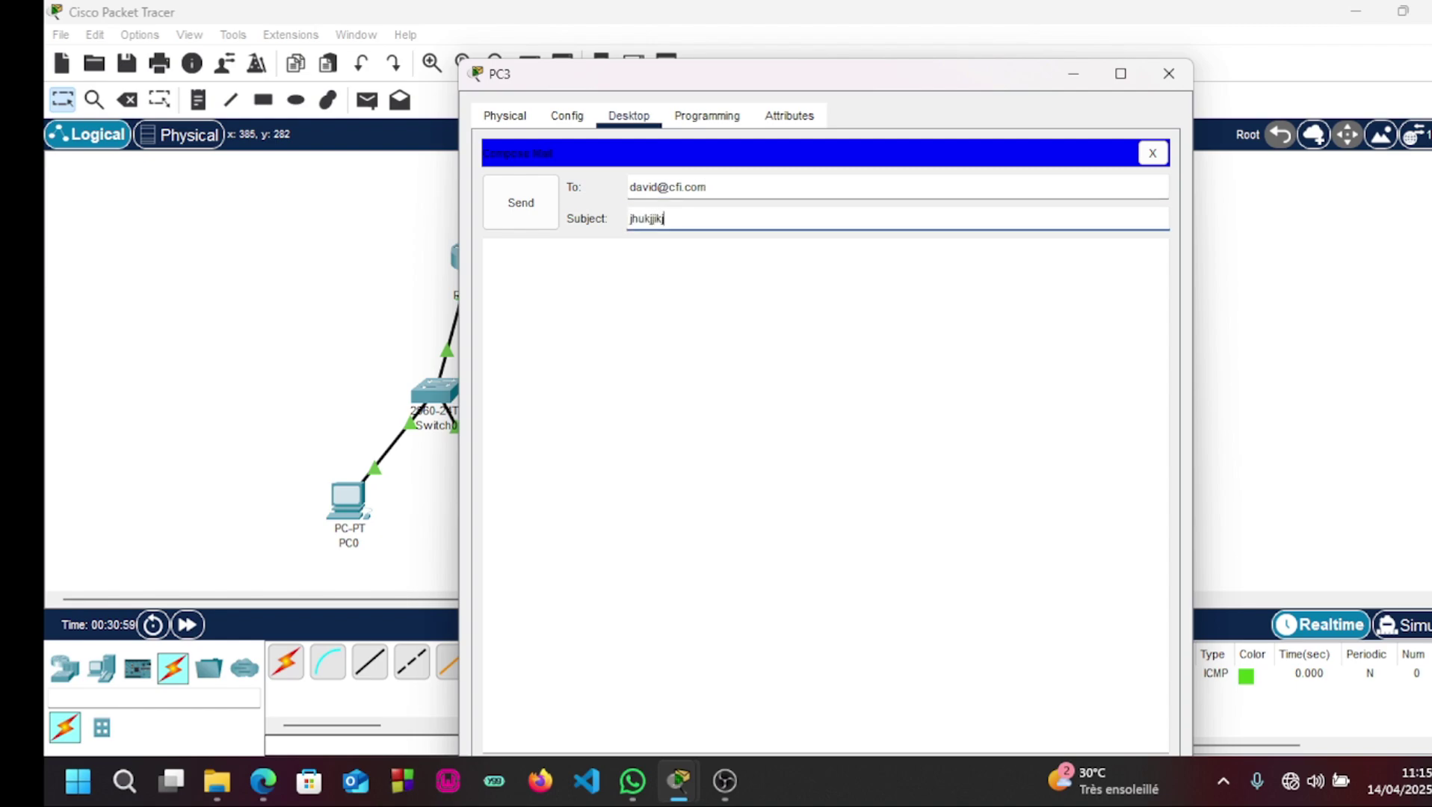
key("Tab")
type("jj")
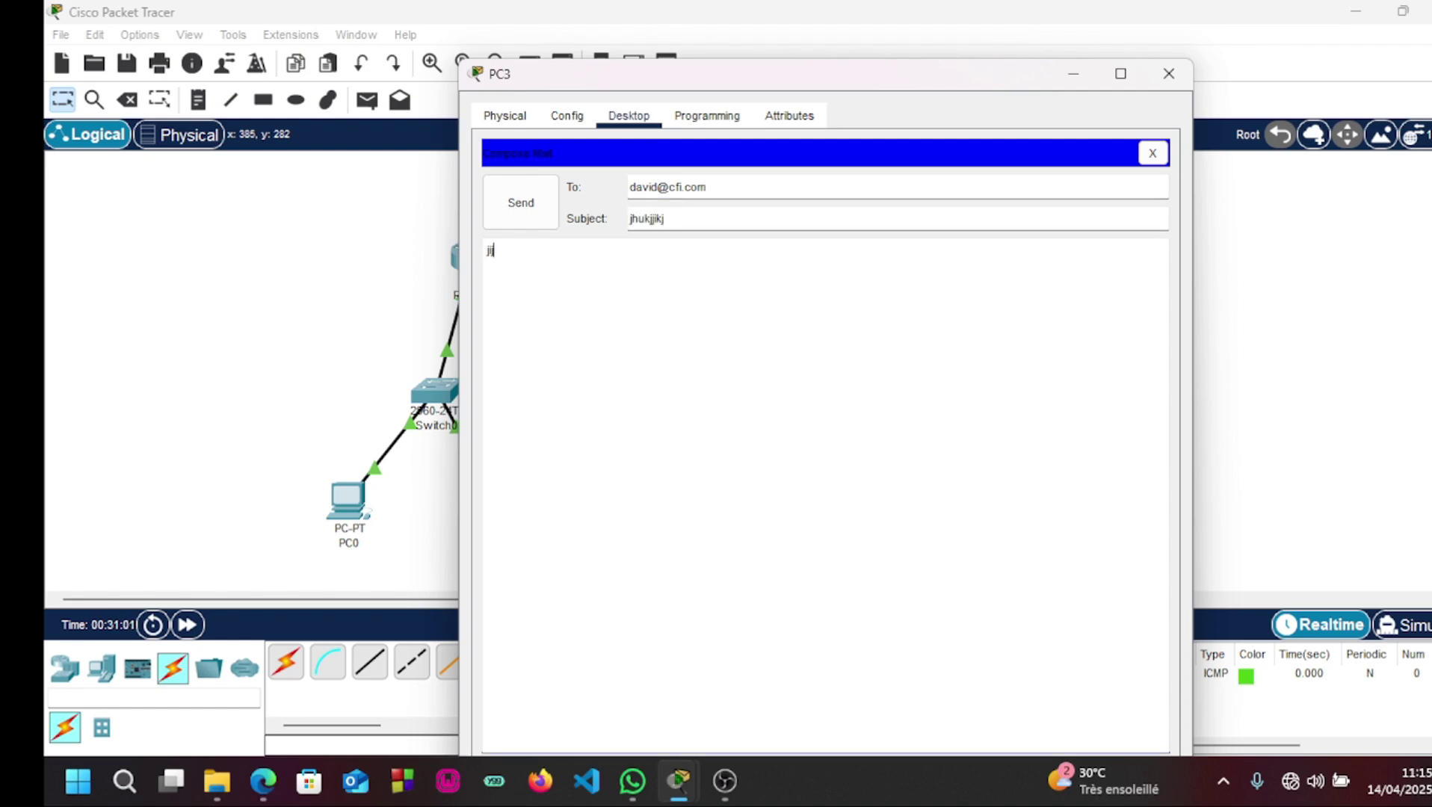
left_click(522, 202)
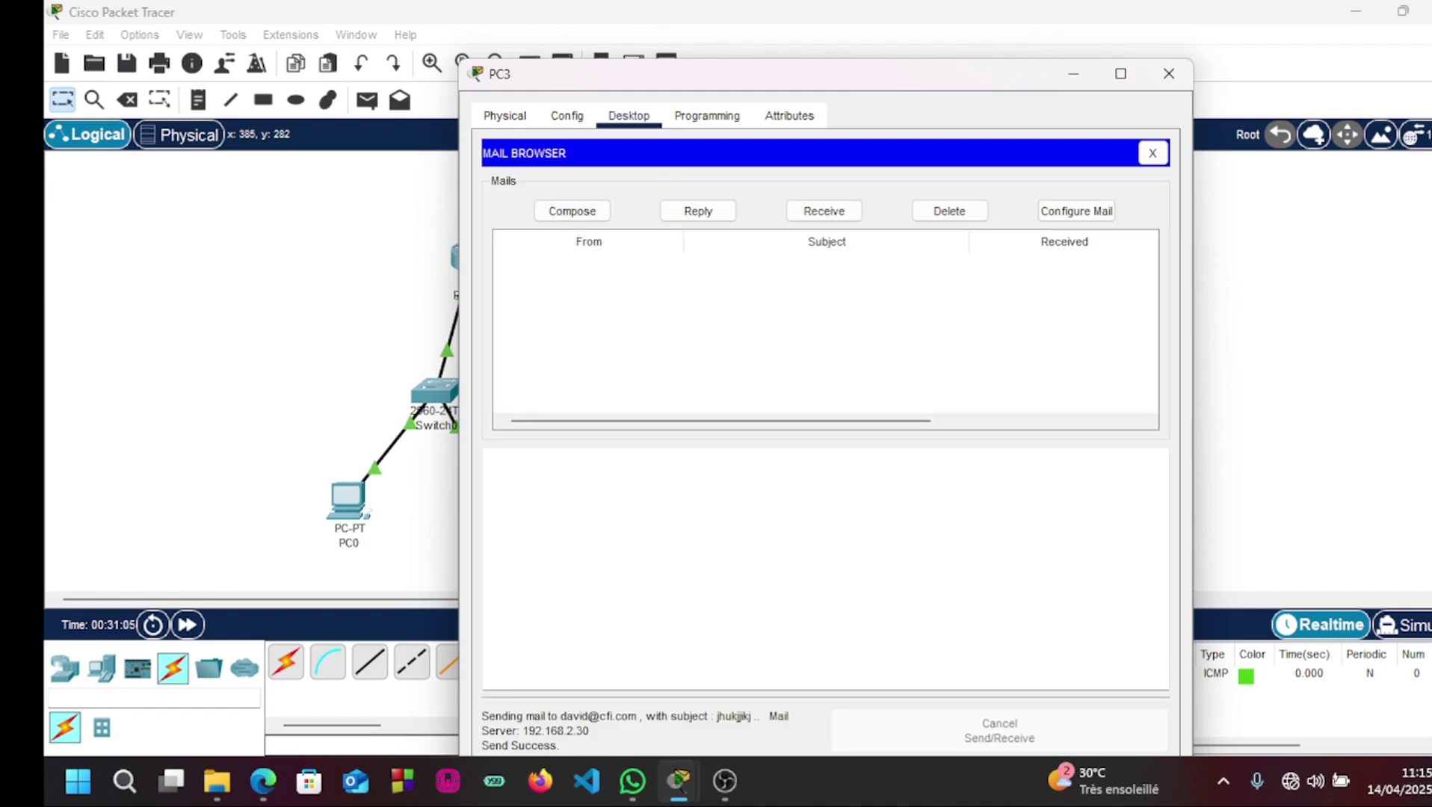
left_click(823, 211)
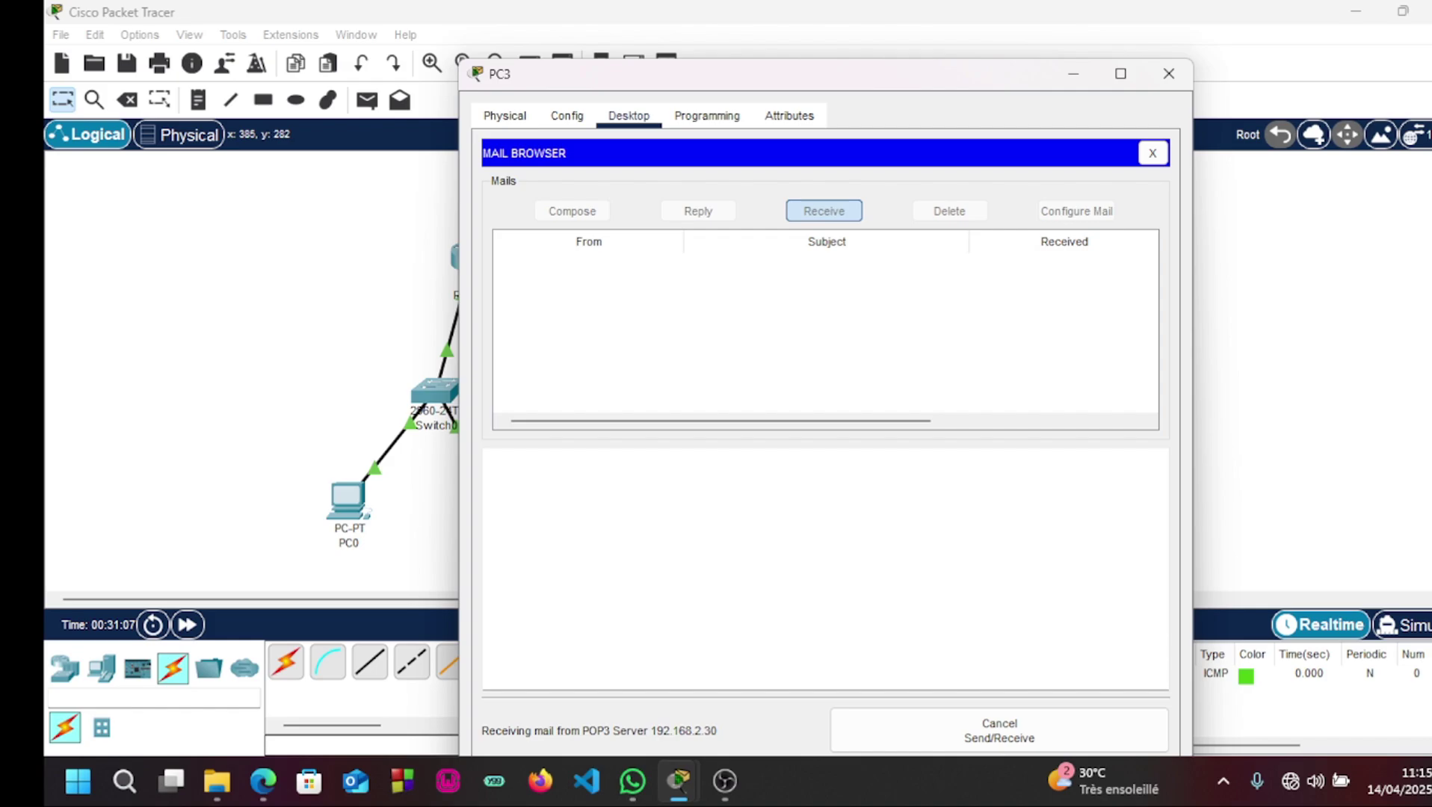
On PC2, fetch new mail and open PC3's 'jhukjjik' message, then close PC2.
left_click(1170, 73)
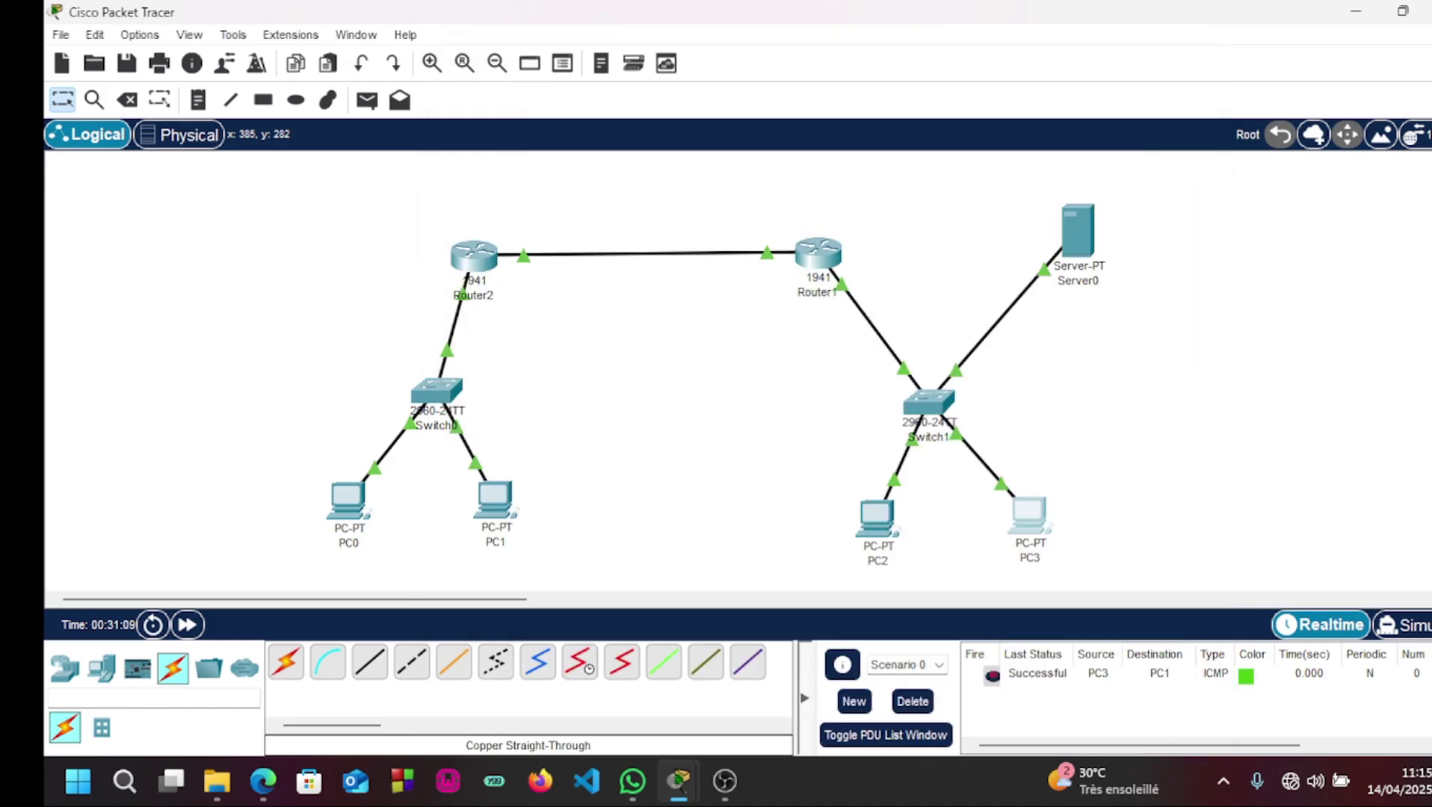
left_click(877, 516)
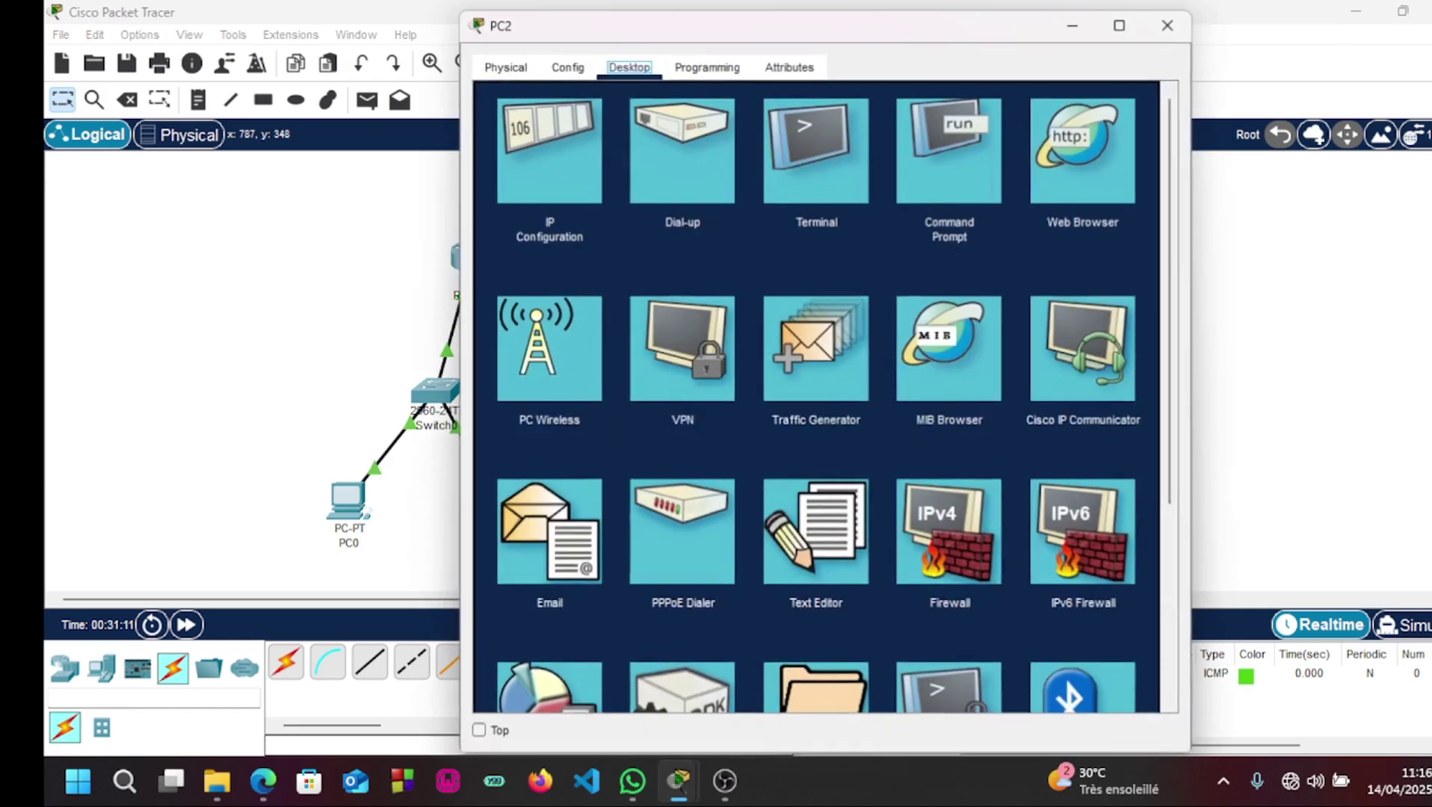
left_click(548, 532)
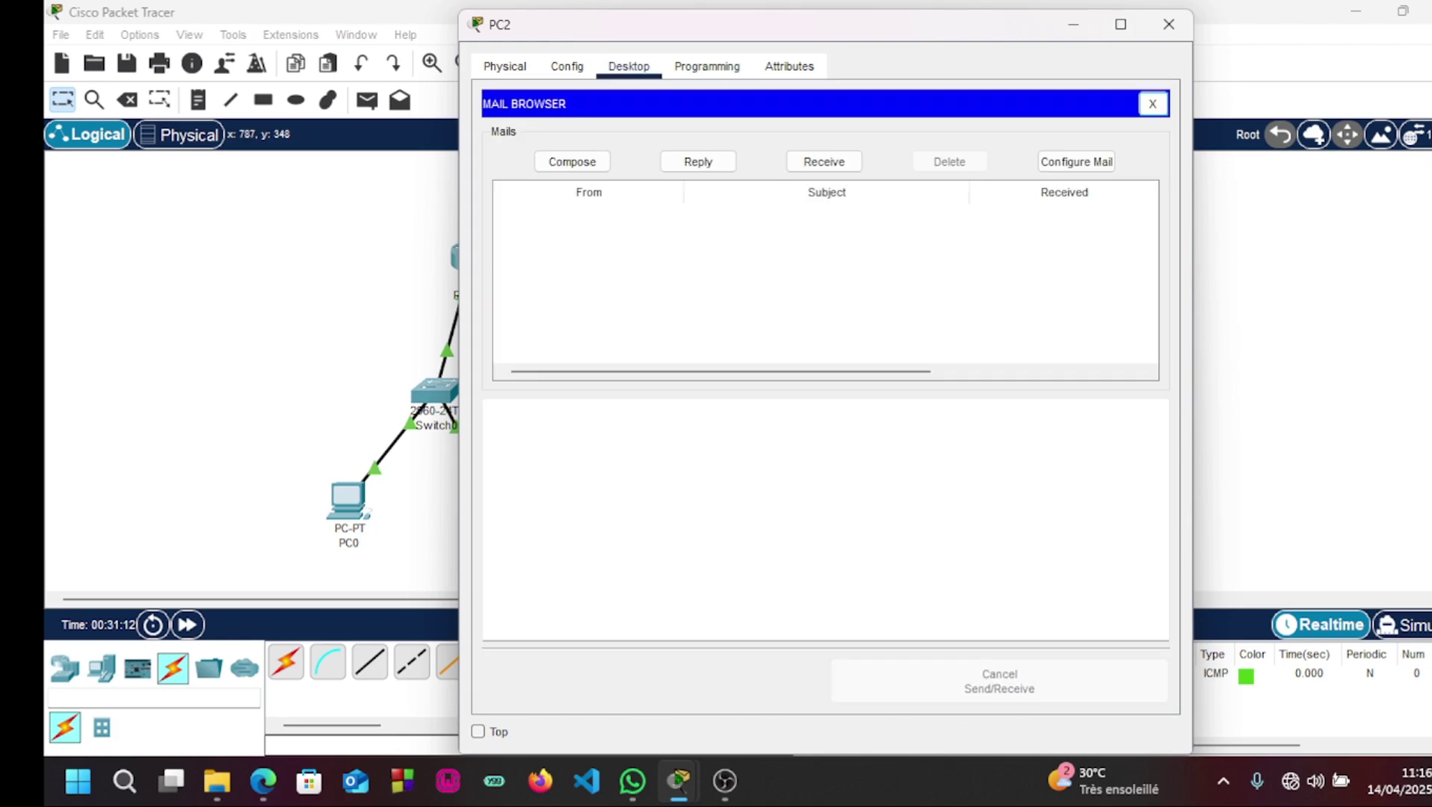
left_click(824, 162)
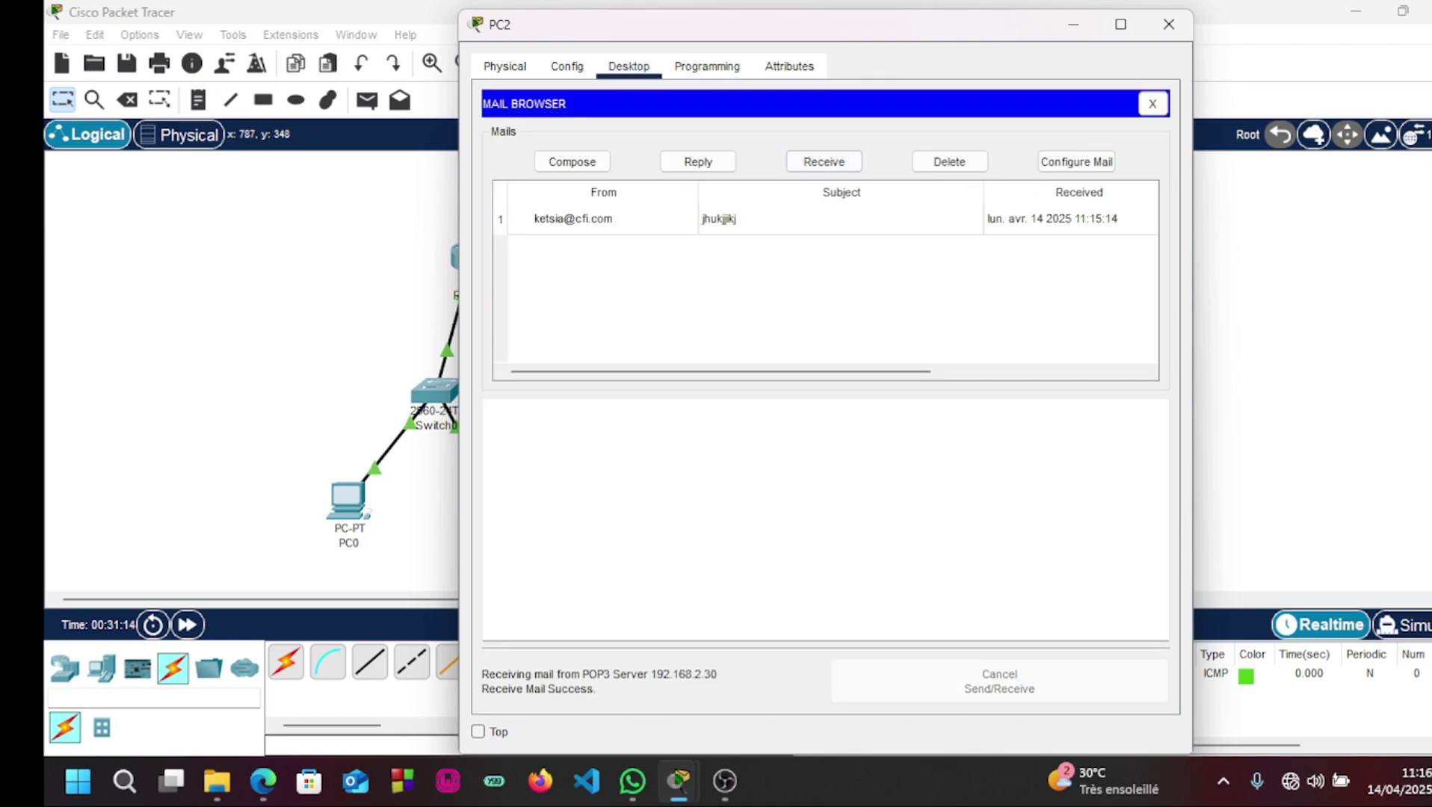
left_click(841, 218)
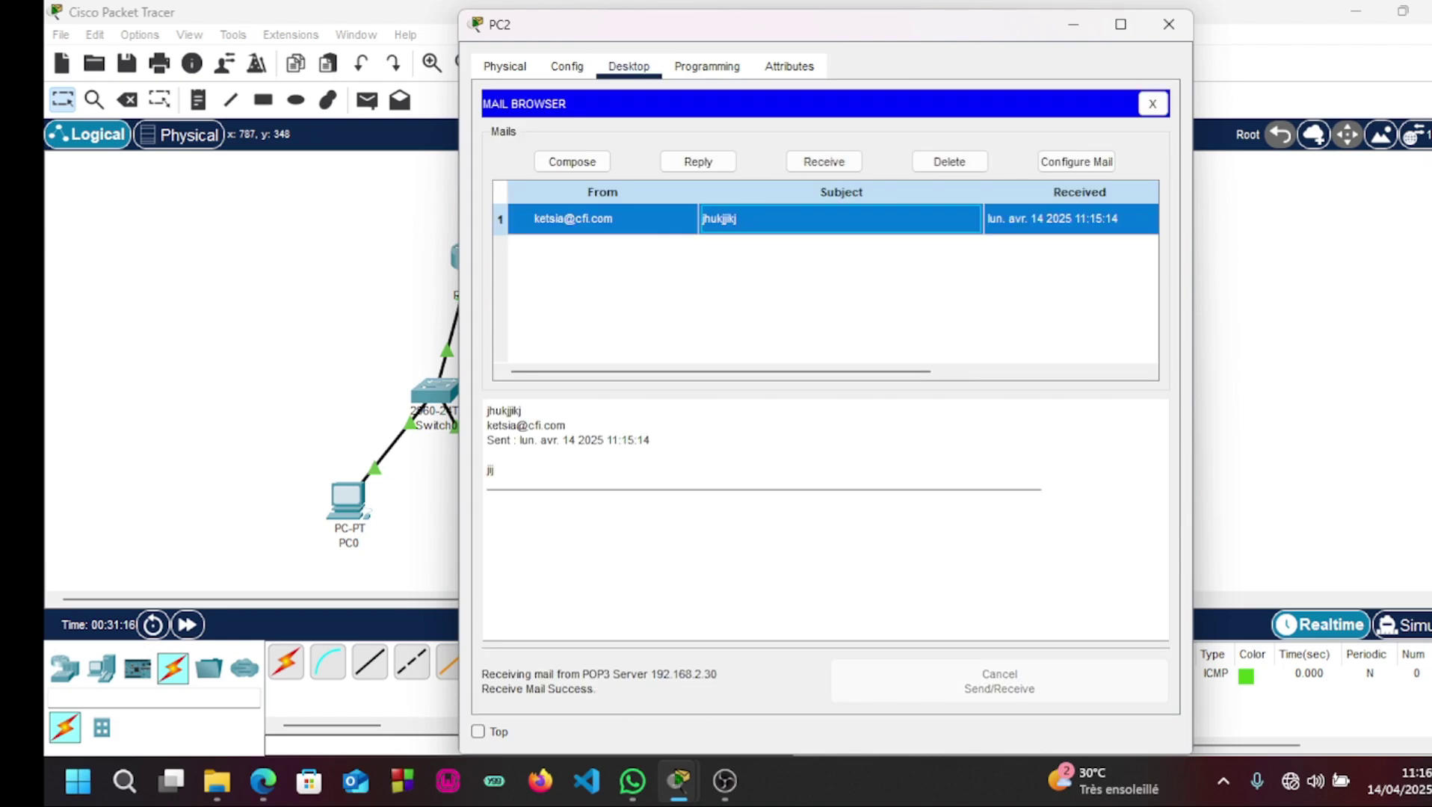
left_click(1168, 24)
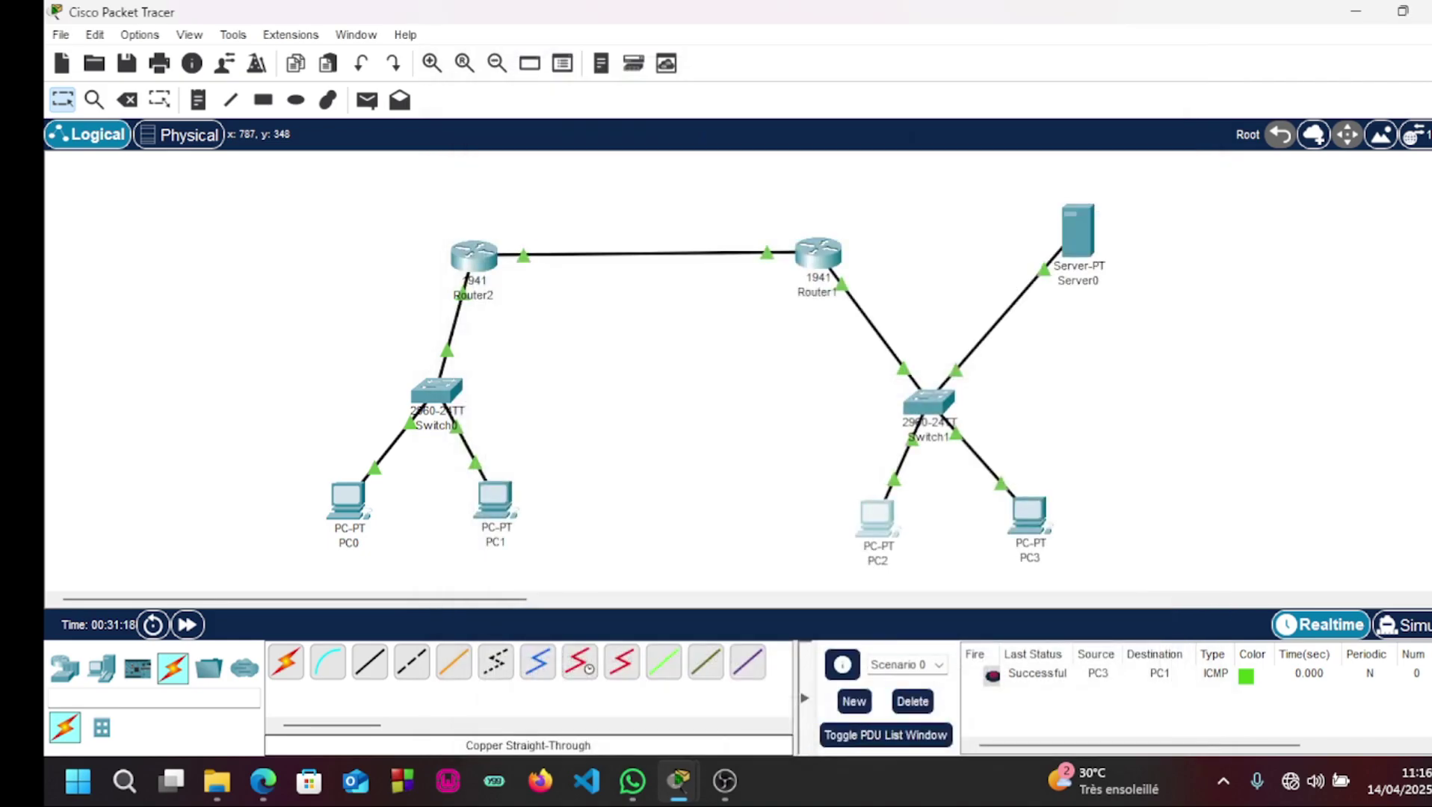
Add mail user x with a password to Server0's cfi.com email service.
left_click(1078, 230)
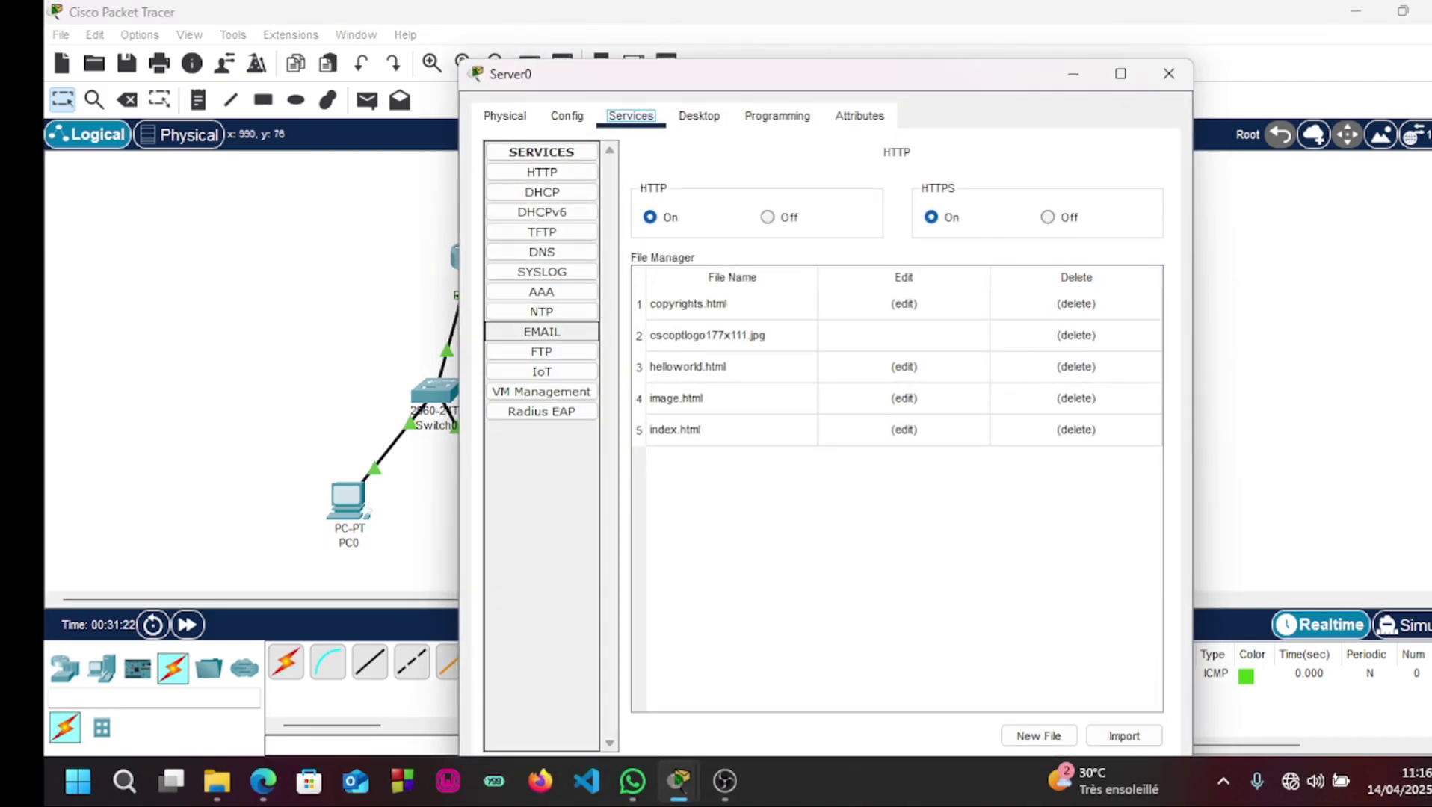
left_click(542, 331)
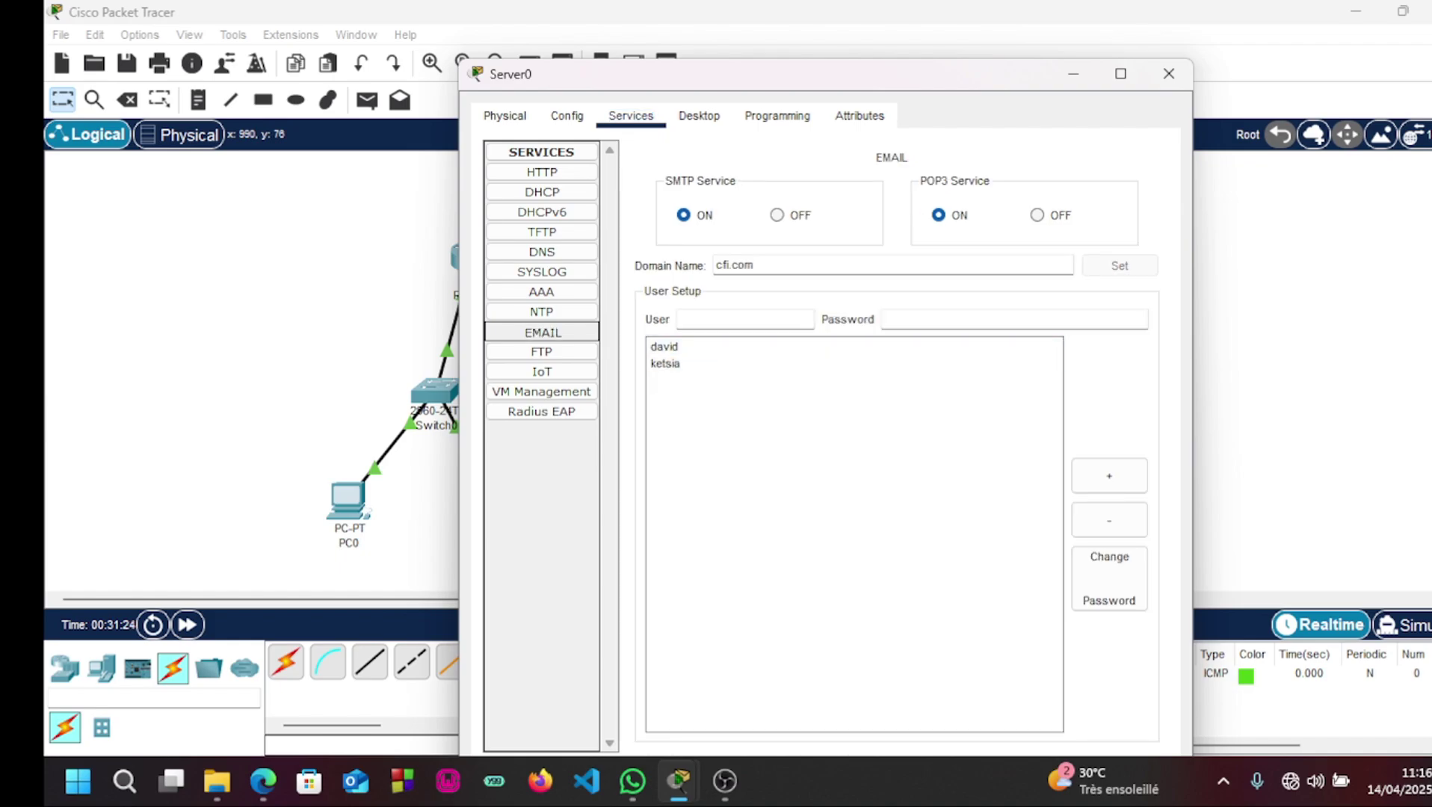
type("x")
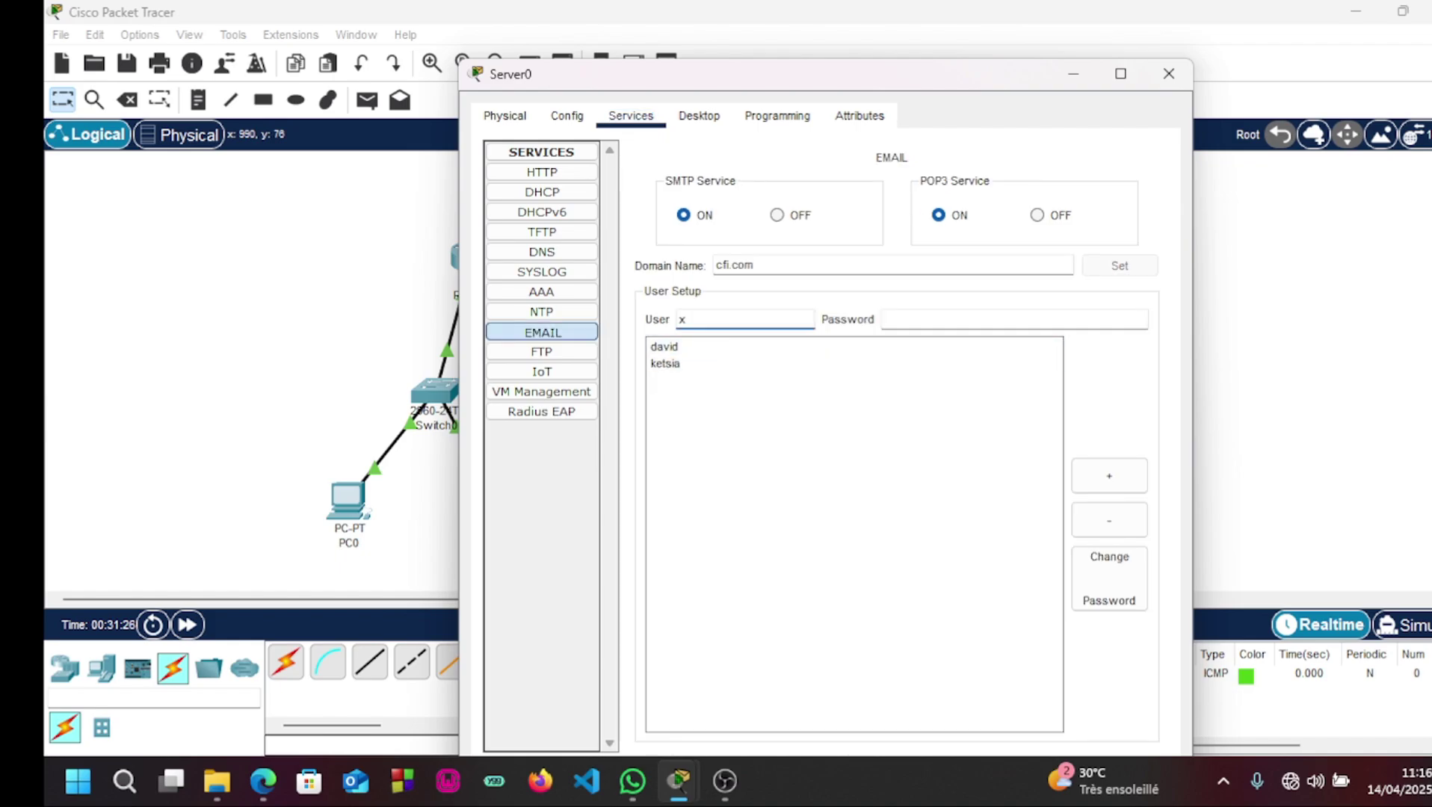
left_click(886, 319)
type("123")
left_click(1109, 475)
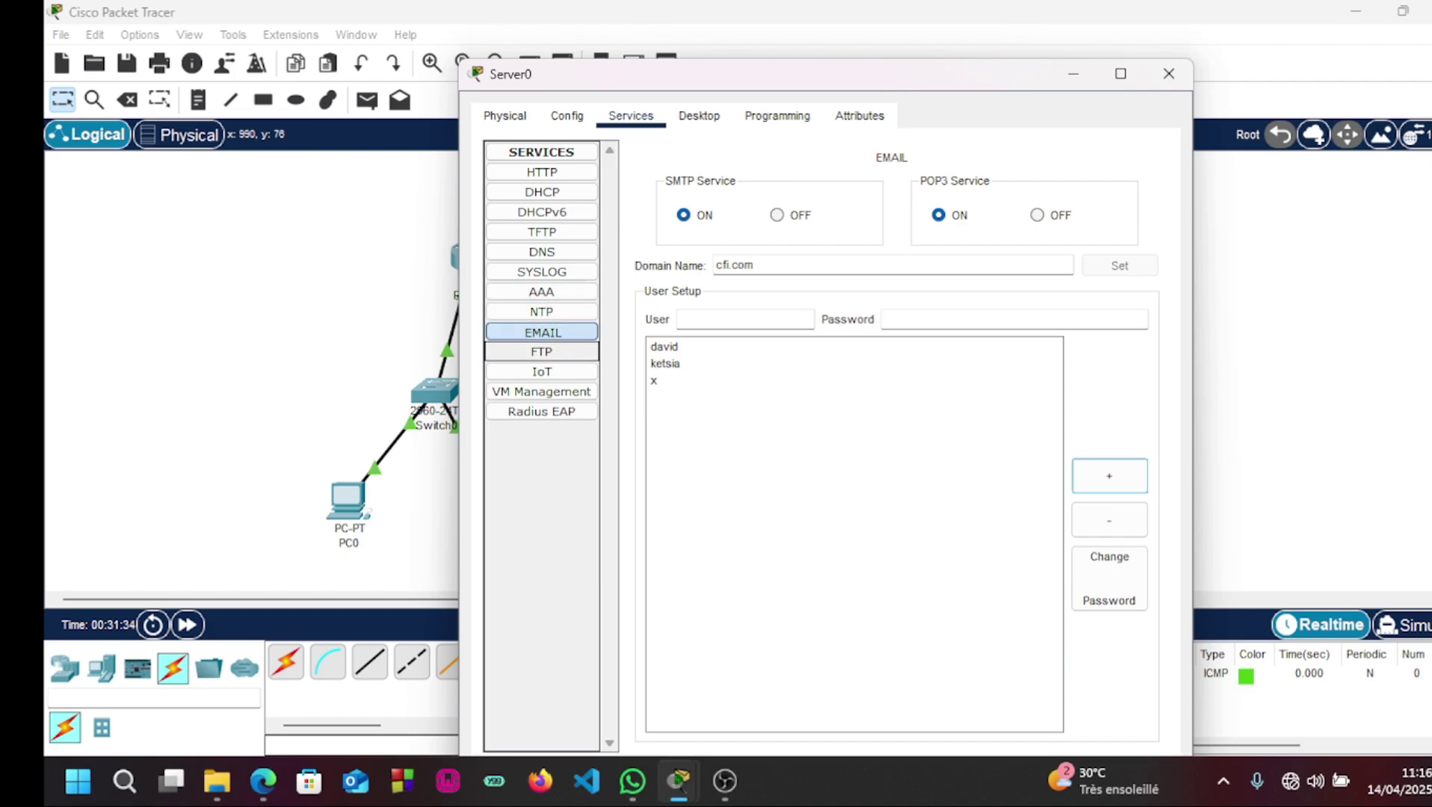
left_click(542, 352)
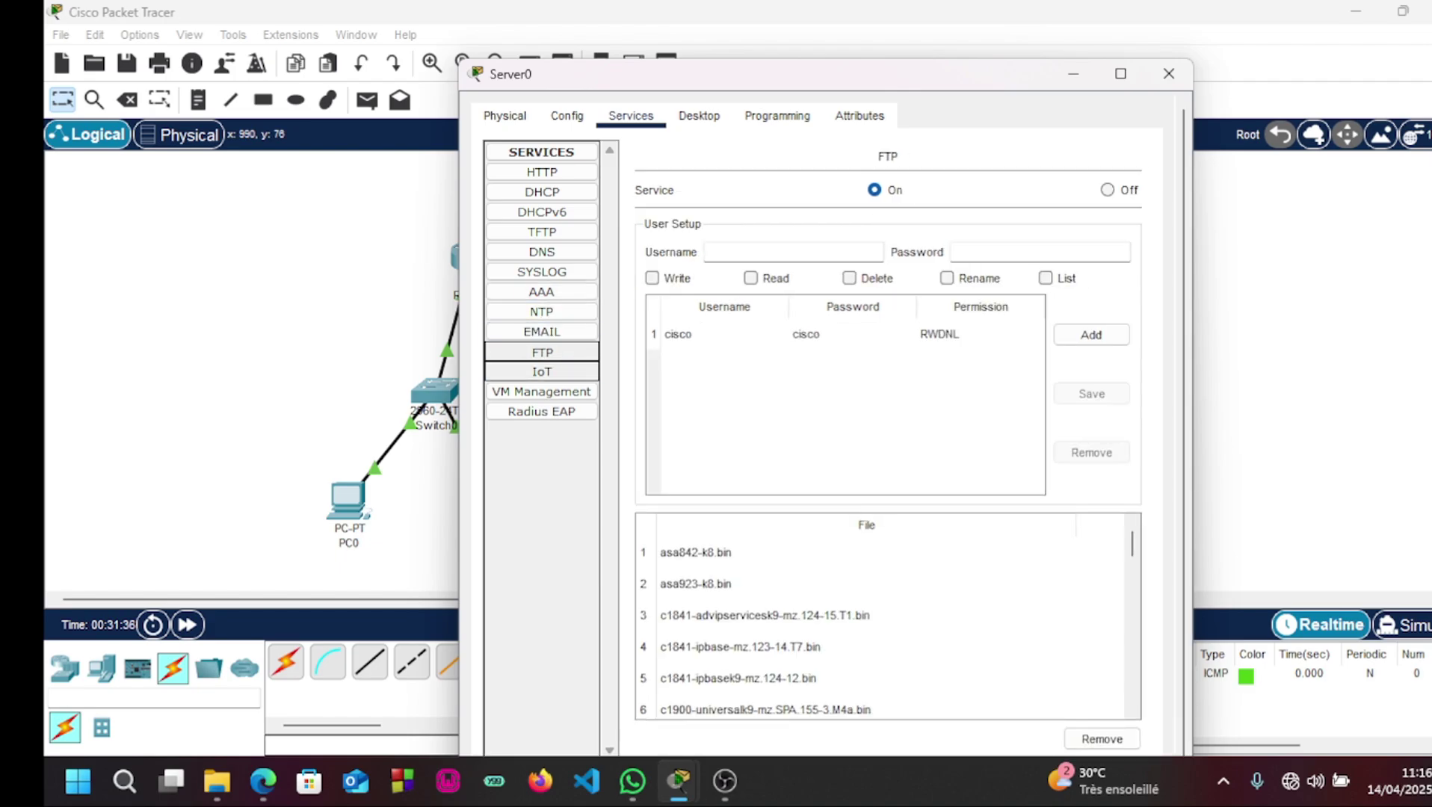
Turn on Server0's IoT registration service, look over its other service pages, and close Server0.
left_click(542, 372)
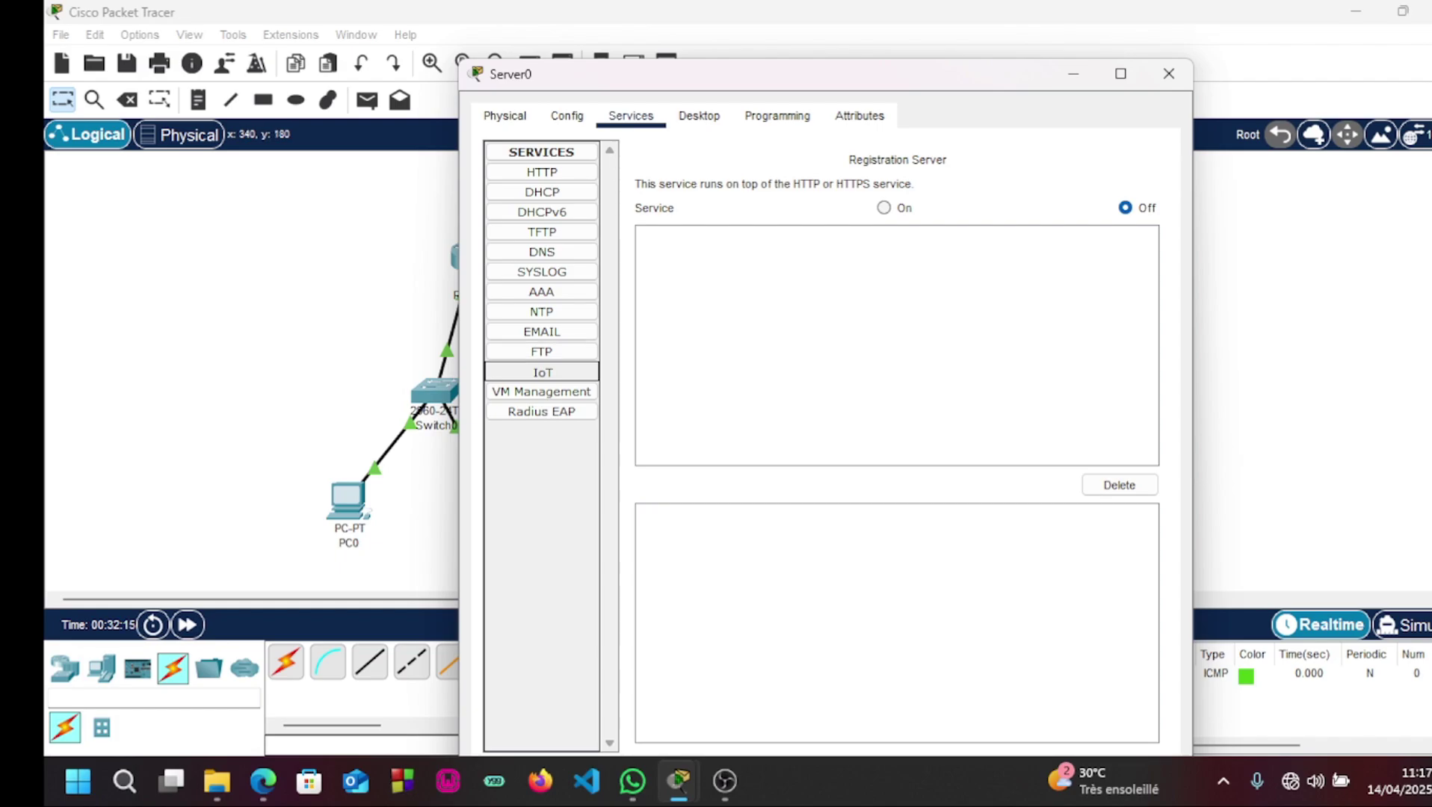
left_click(884, 208)
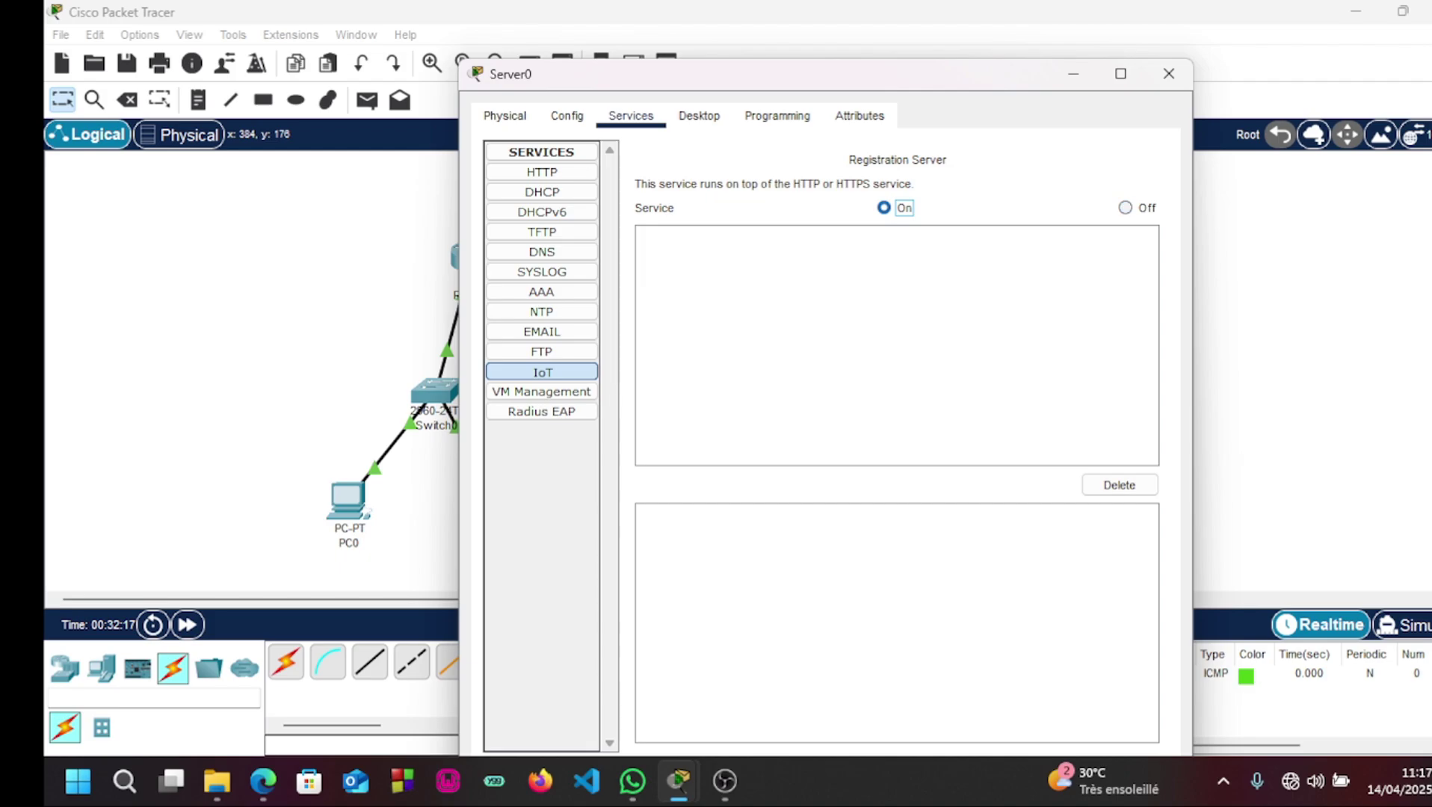
left_click(542, 332)
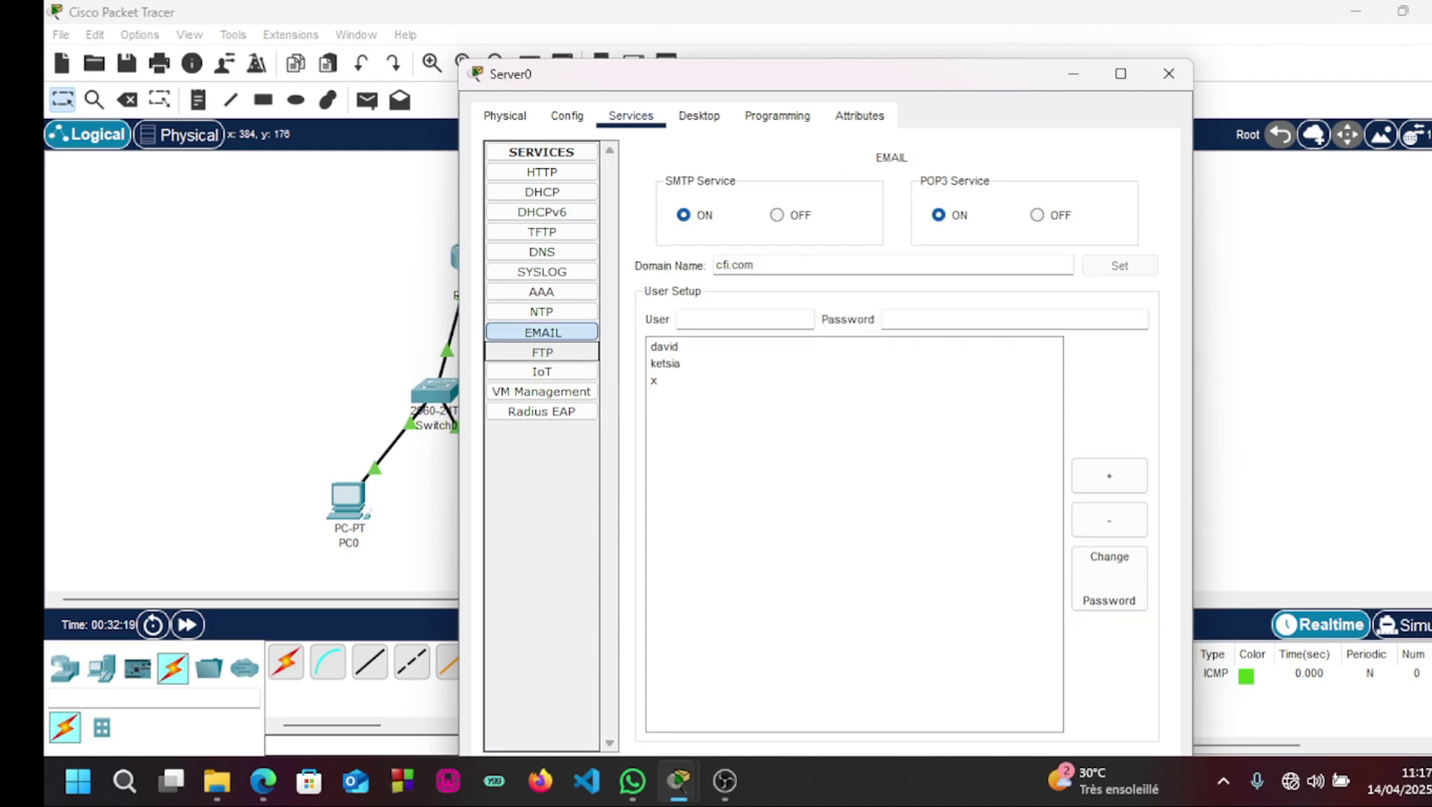
left_click(542, 352)
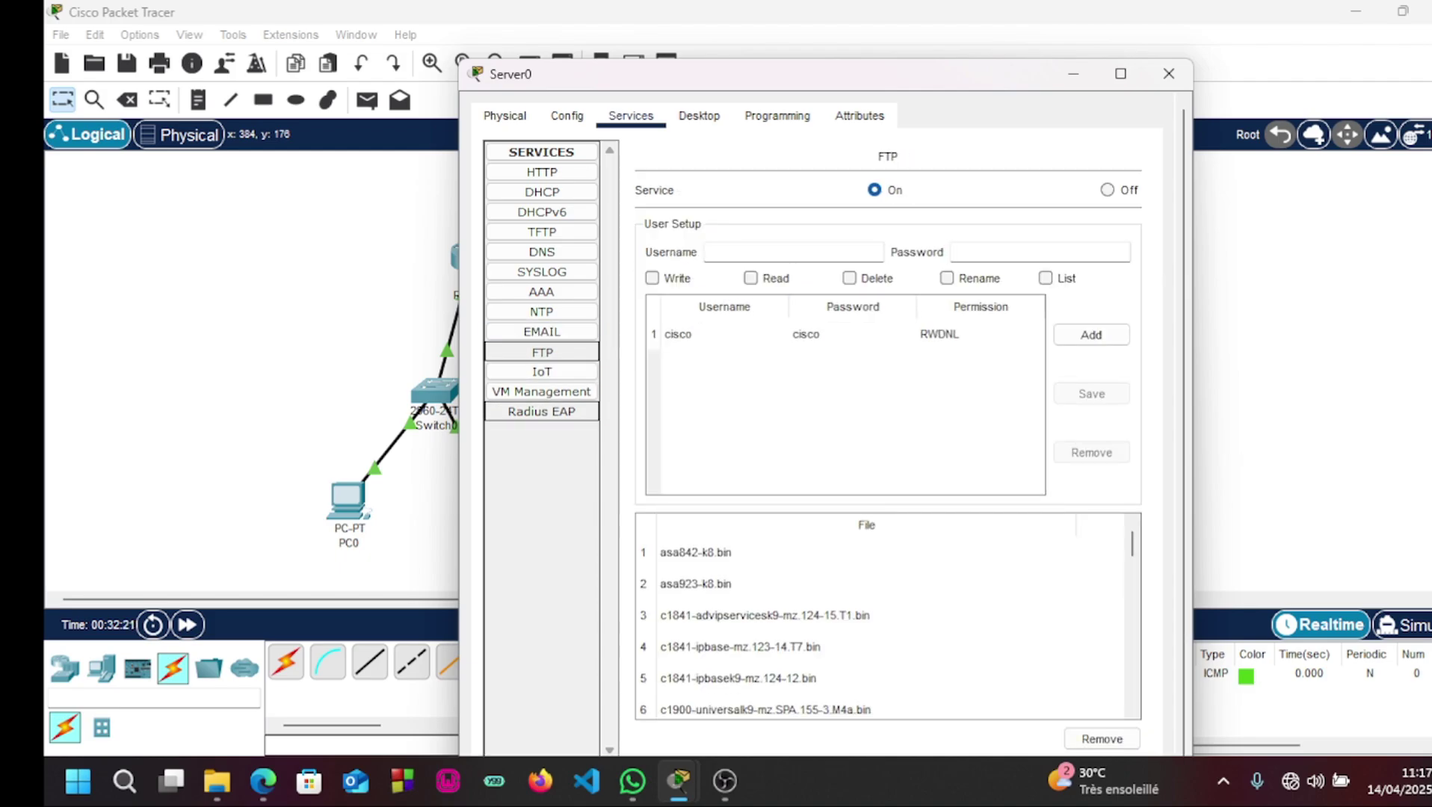
left_click(542, 412)
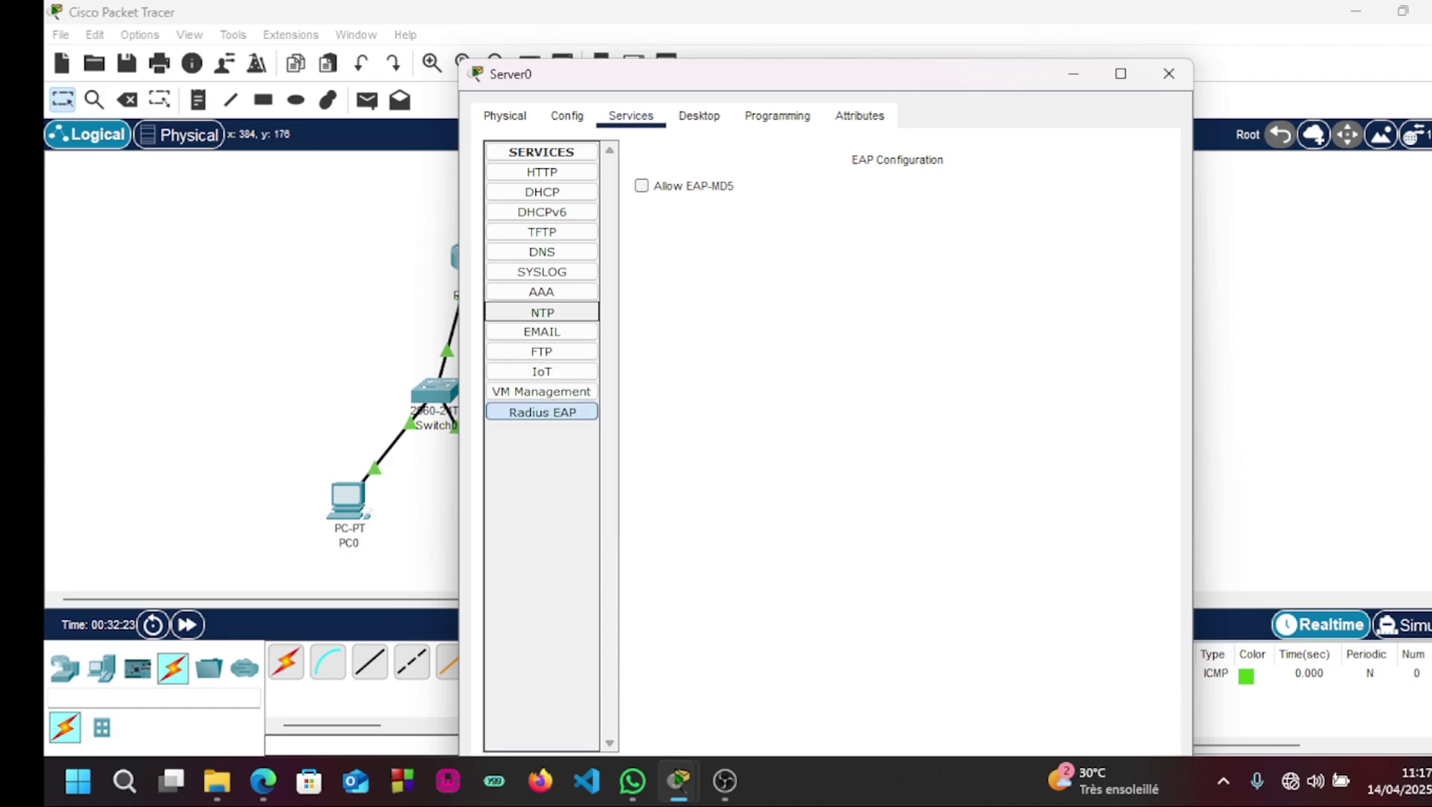
left_click(542, 311)
left_click(542, 292)
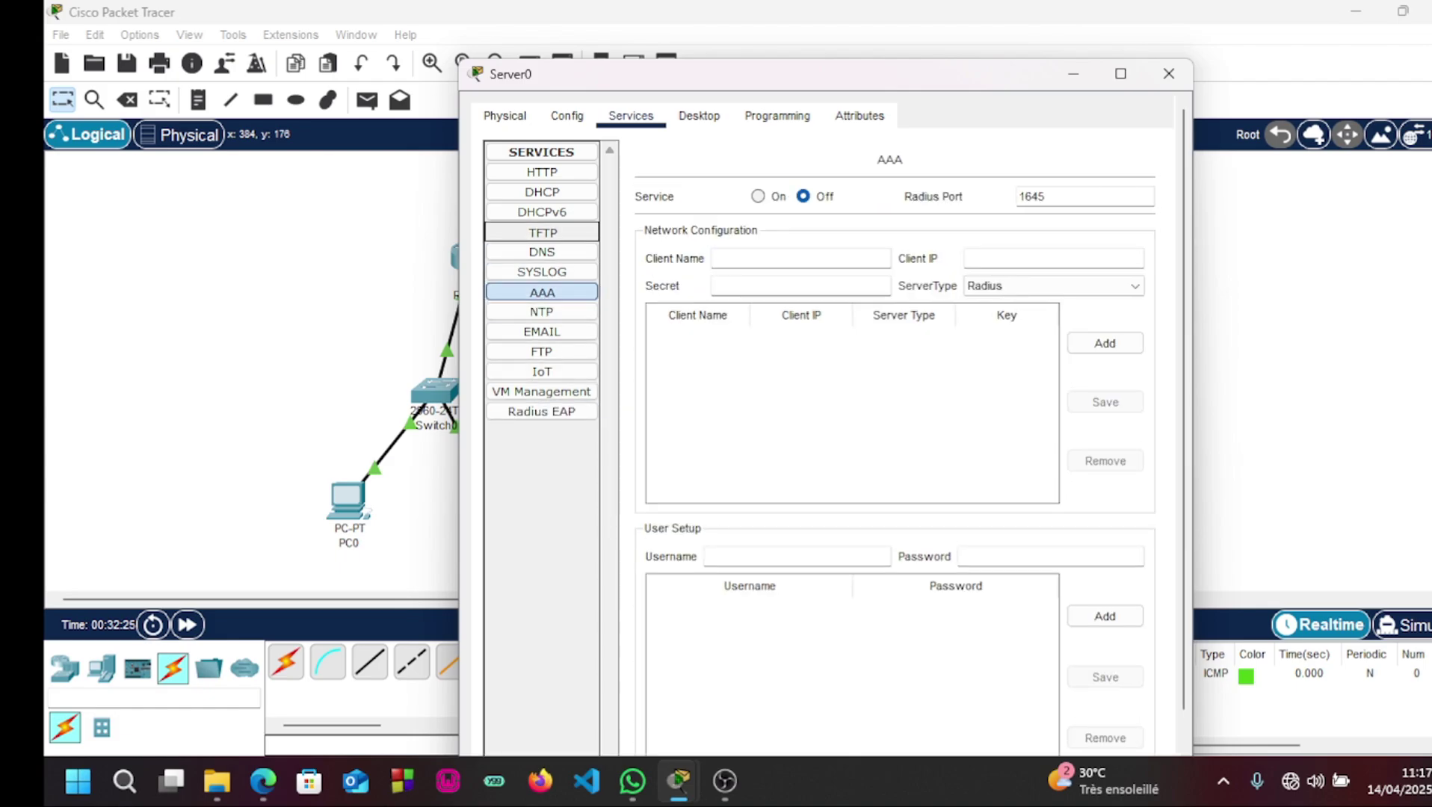
left_click(542, 232)
left_click(542, 173)
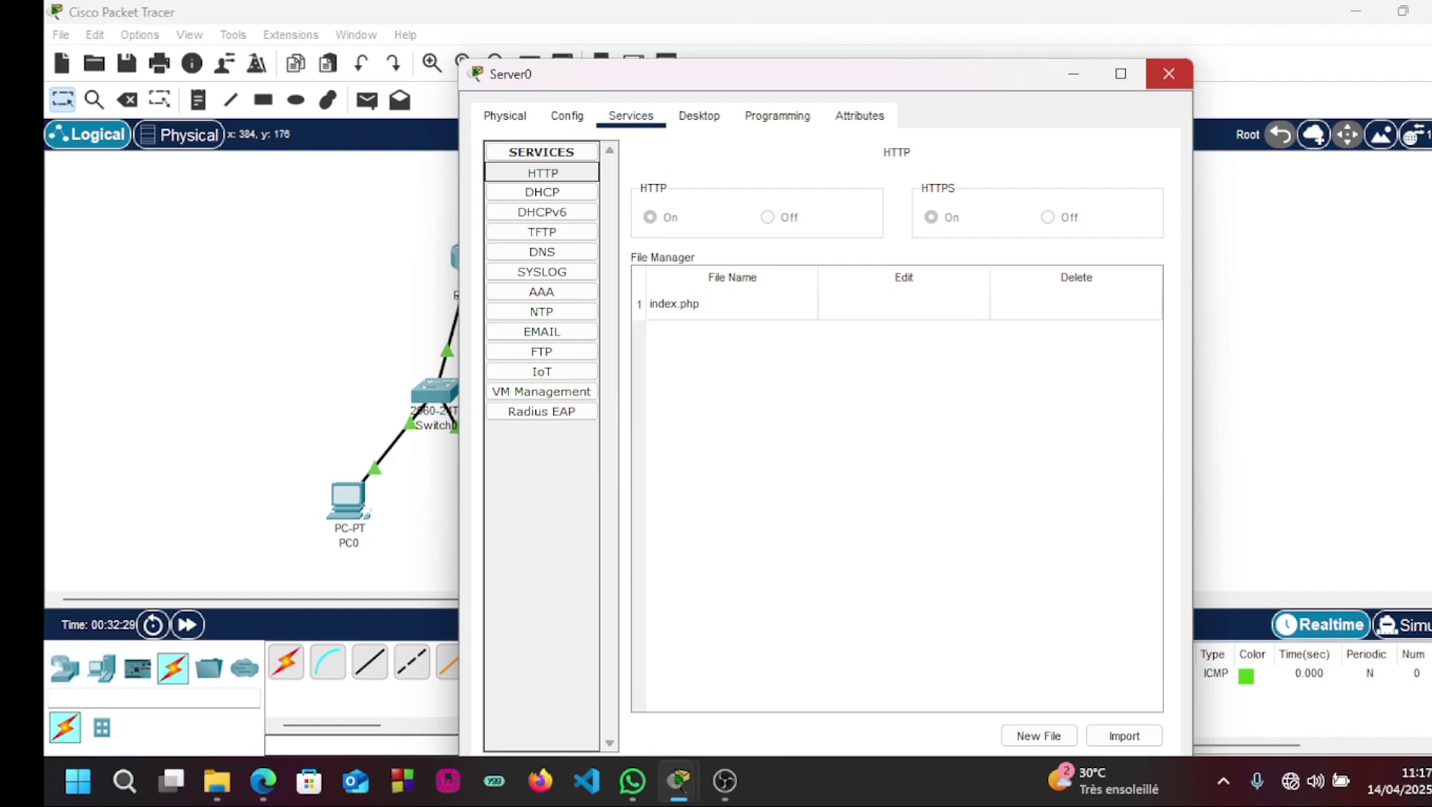
left_click(1169, 73)
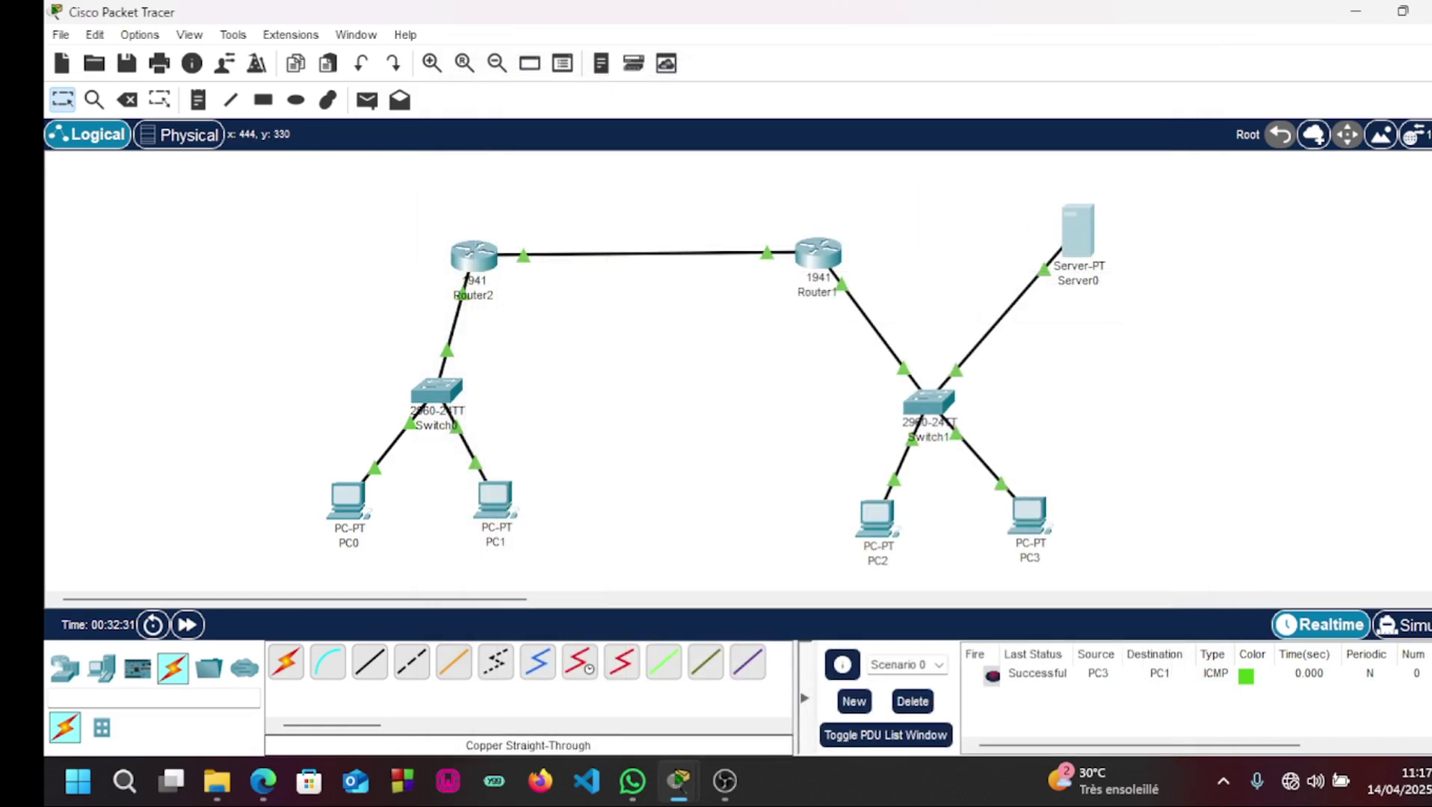
Replace PC1's DNS server with 192.168.2.30, keep the window on top, then close PC1.
left_click(495, 499)
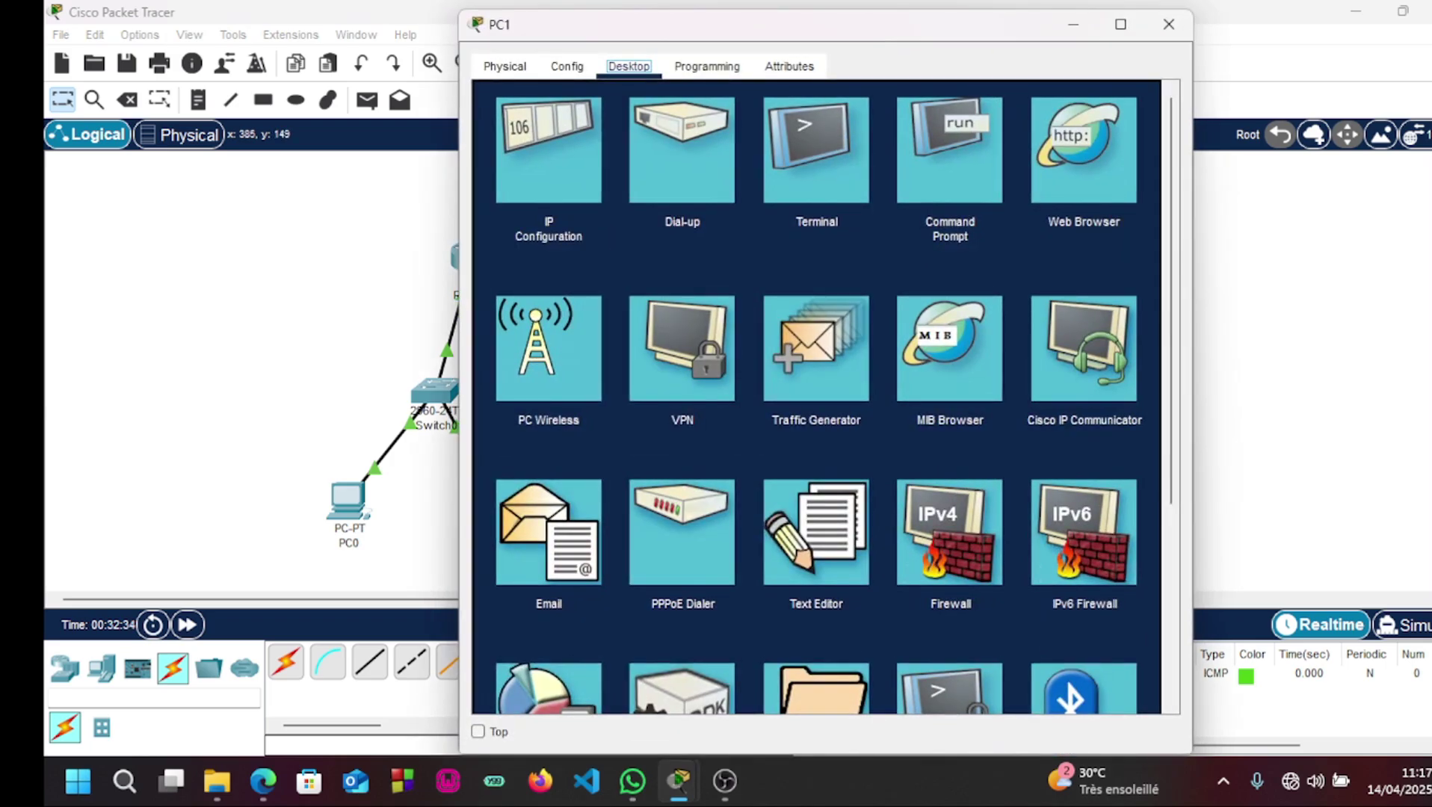
left_click(549, 150)
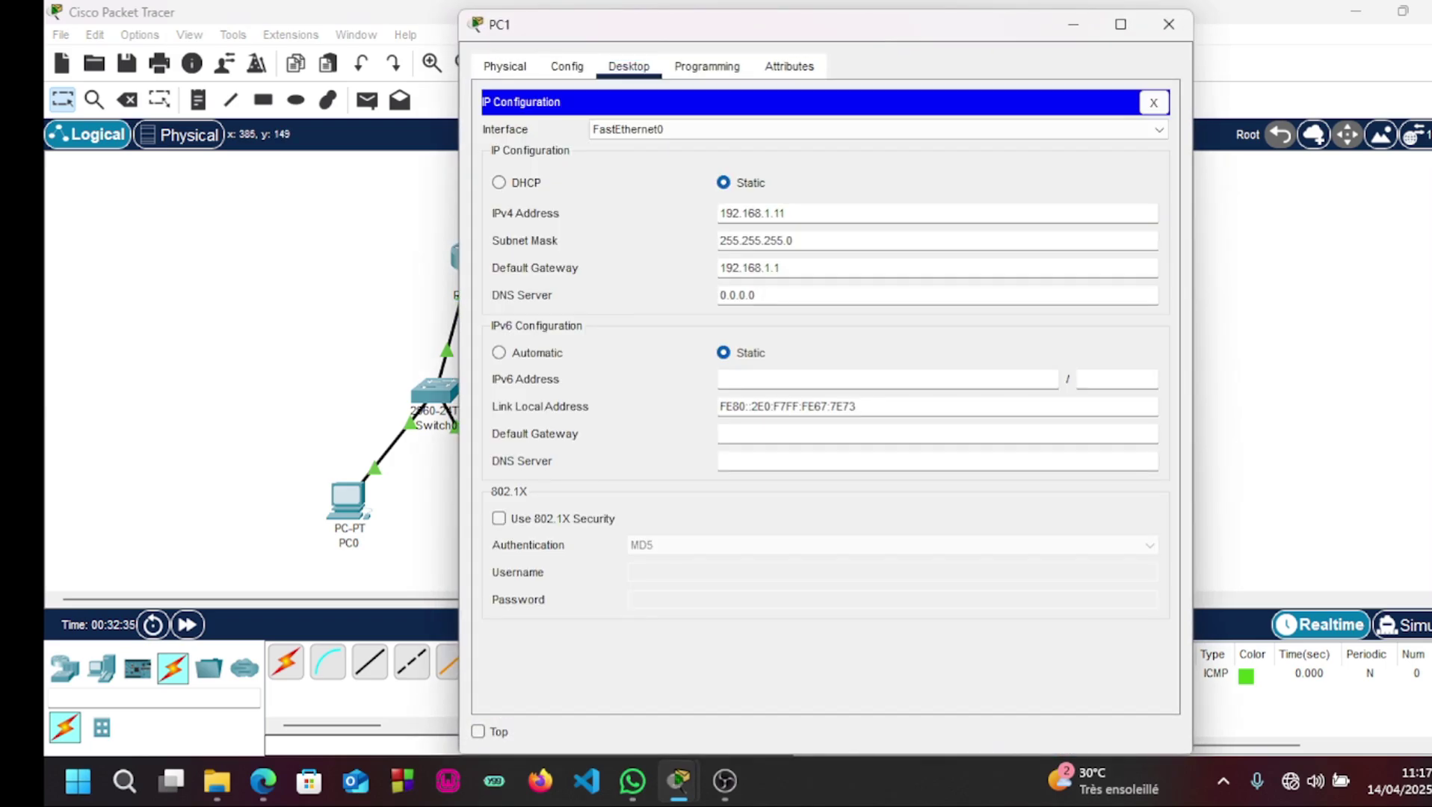
key("BackSpace")
key("BackSpace")
key("BackSpace")
key("BackSpace")
key("BackSpace")
key("BackSpace")
key("BackSpace")
type("192.168.2.30")
left_click(477, 732)
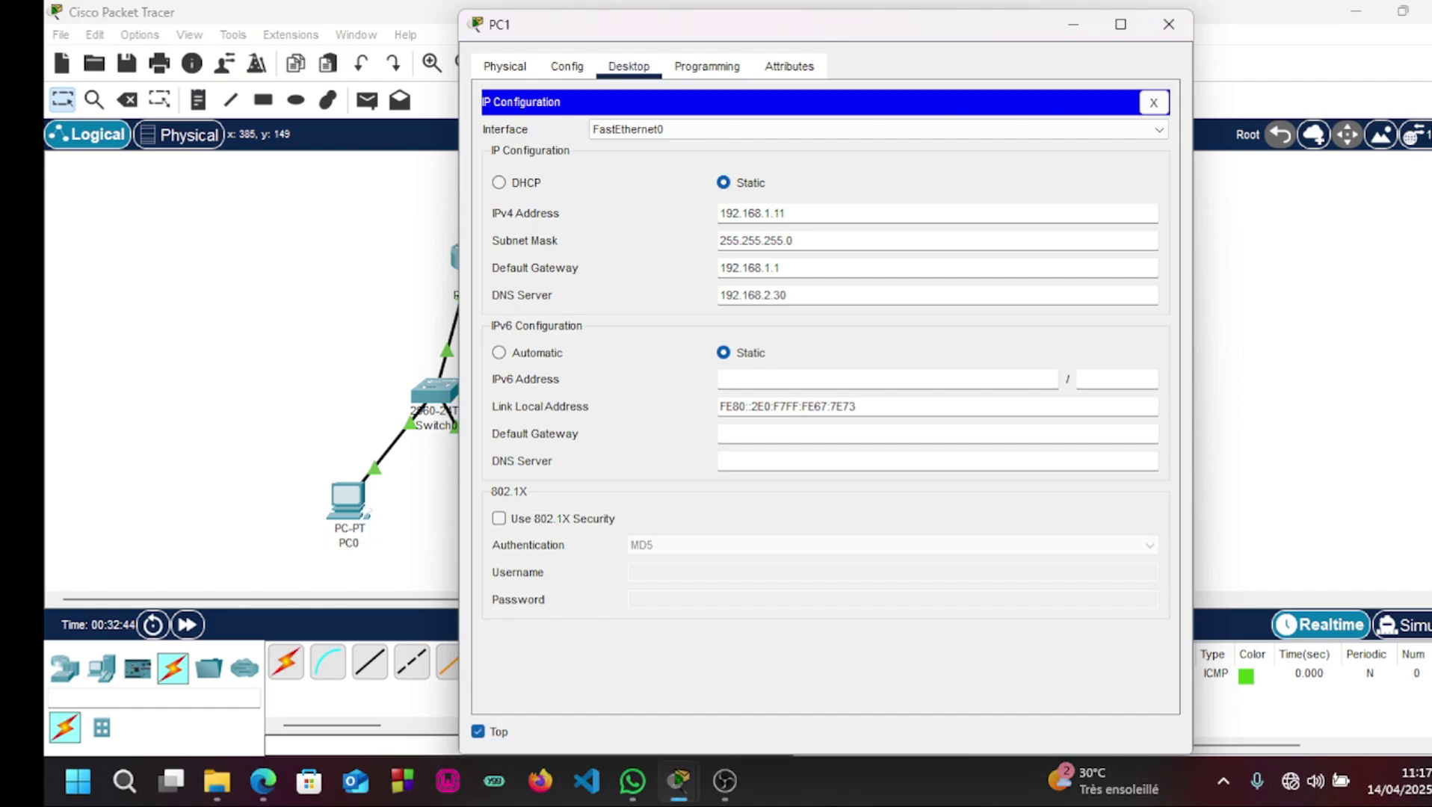
left_click(1169, 24)
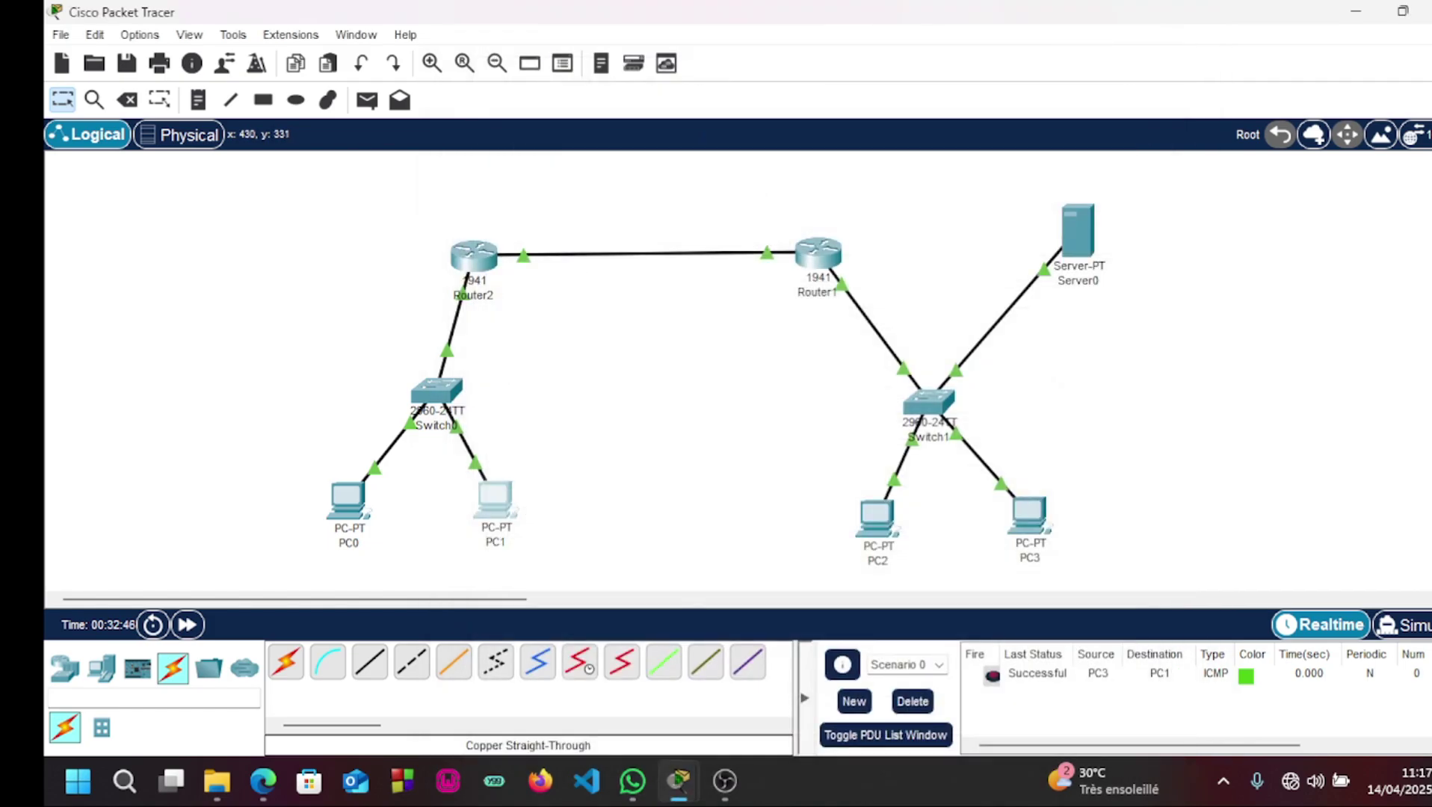
In PC1's mail setup, enter display name x and its cfi.com e-mail address.
left_click(495, 499)
left_click(543, 521)
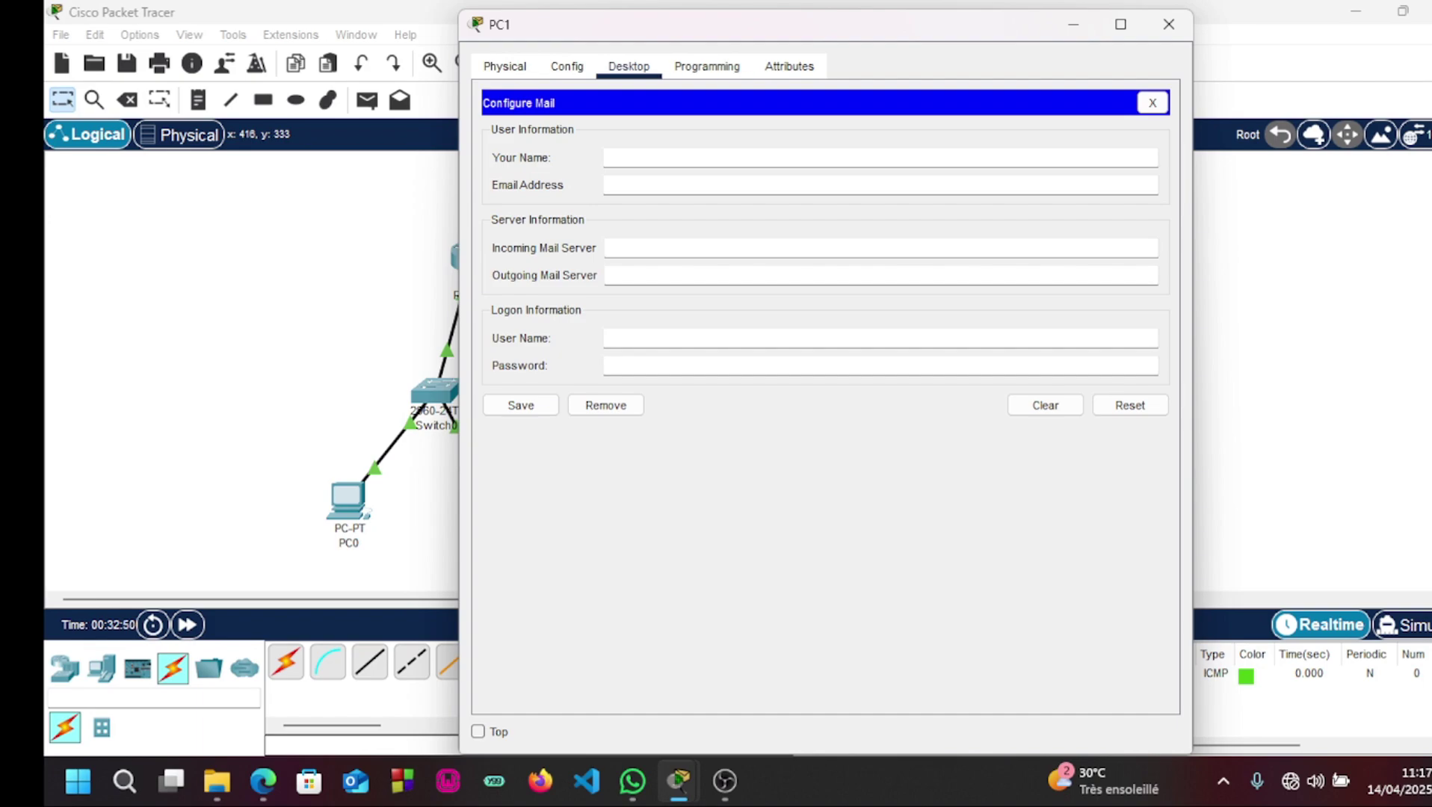
left_click(607, 158)
type("x")
key("Tab")
type("x")
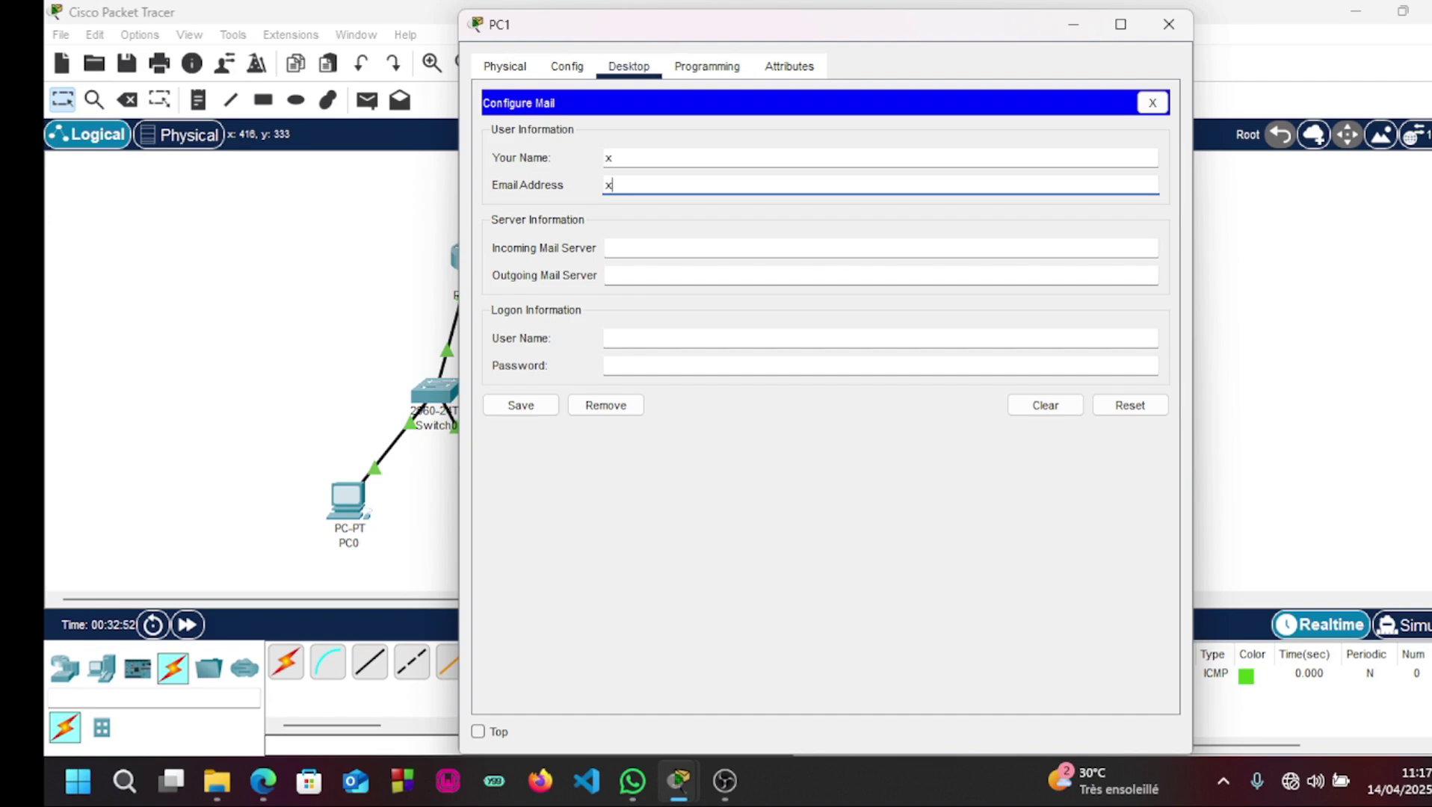
type("@cfi.com")
Set both incoming and outgoing mail servers to 192.168.2.30 and the login name to x.
key("Tab")
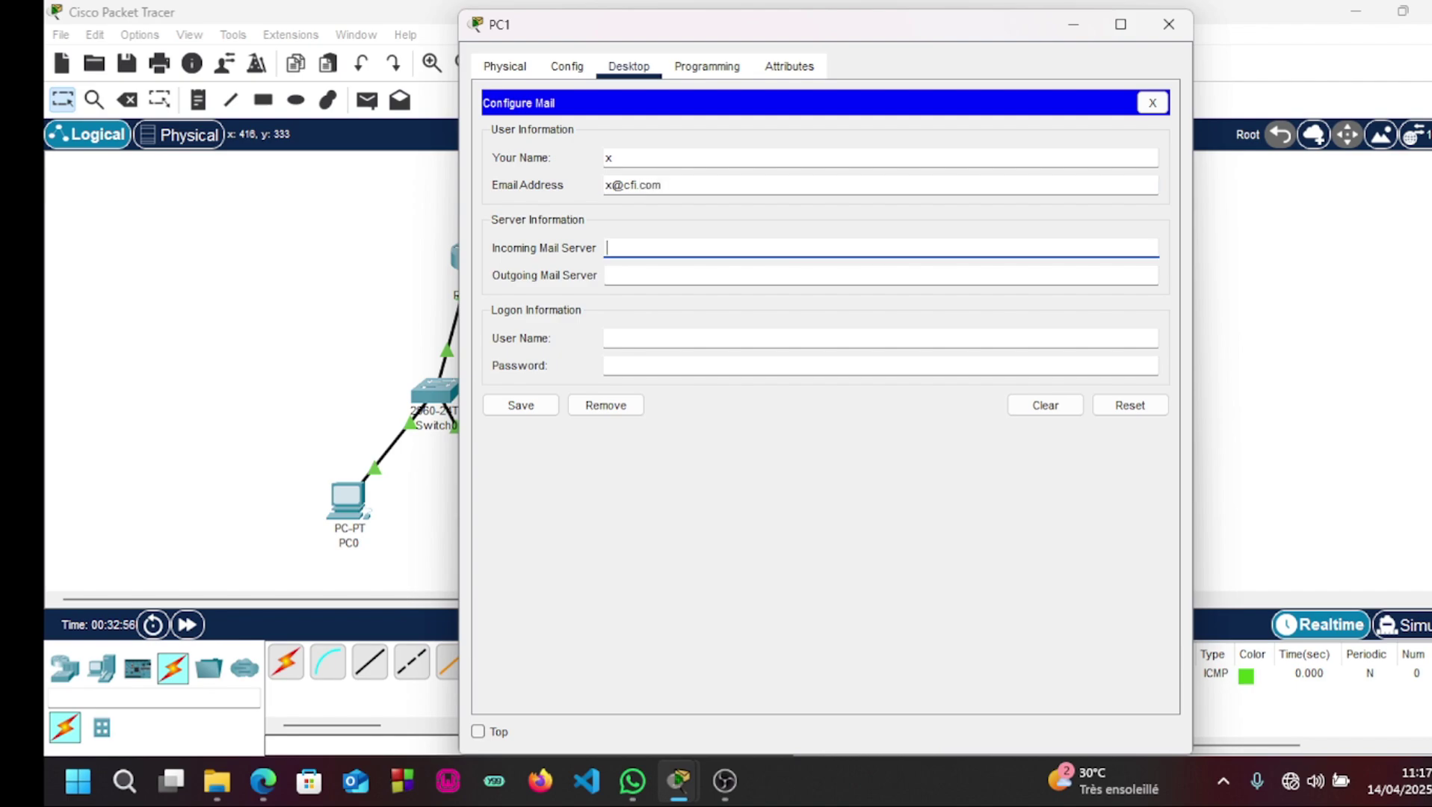
type("192.168.2.30")
key("Tab")
type("192.168.")
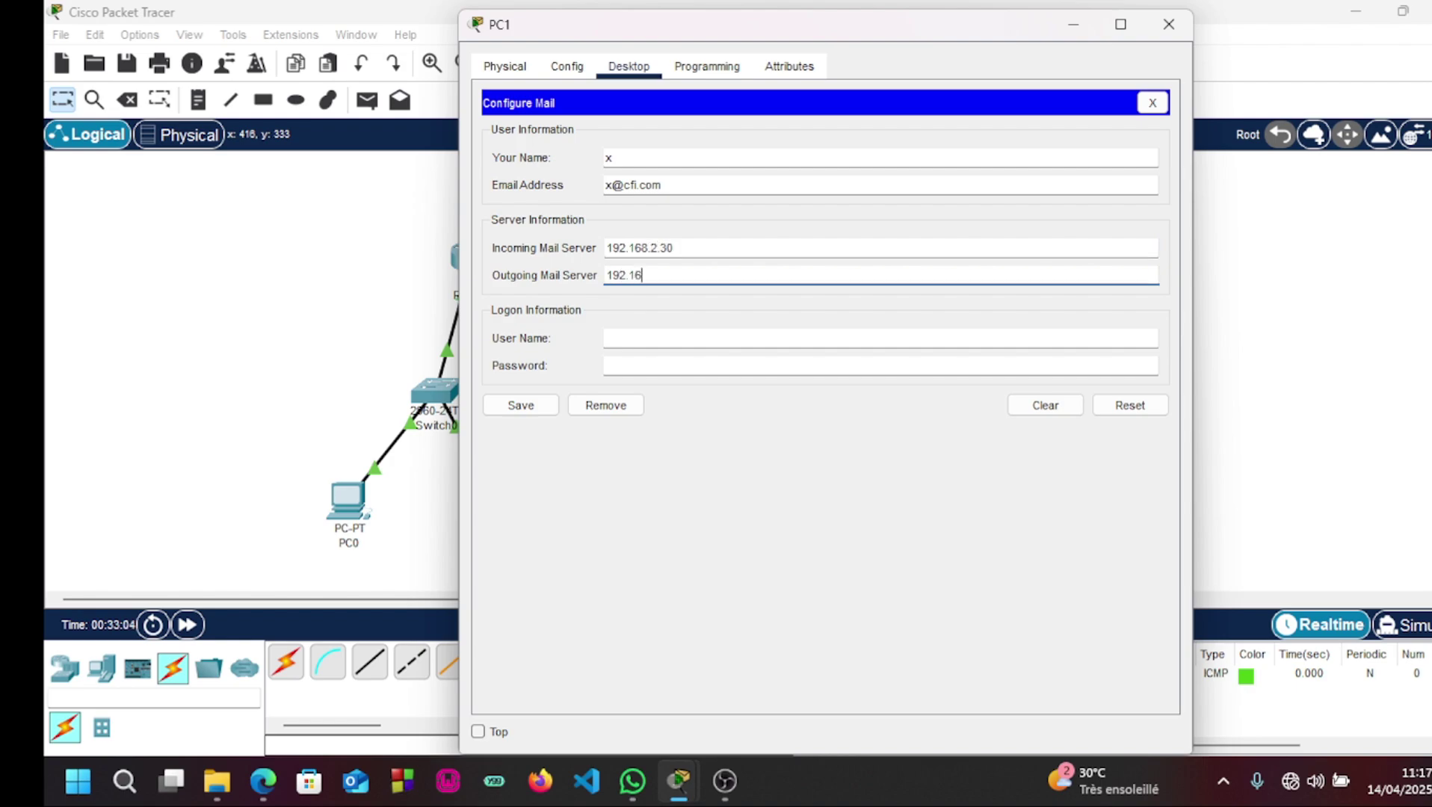
type("2.30")
key("Tab")
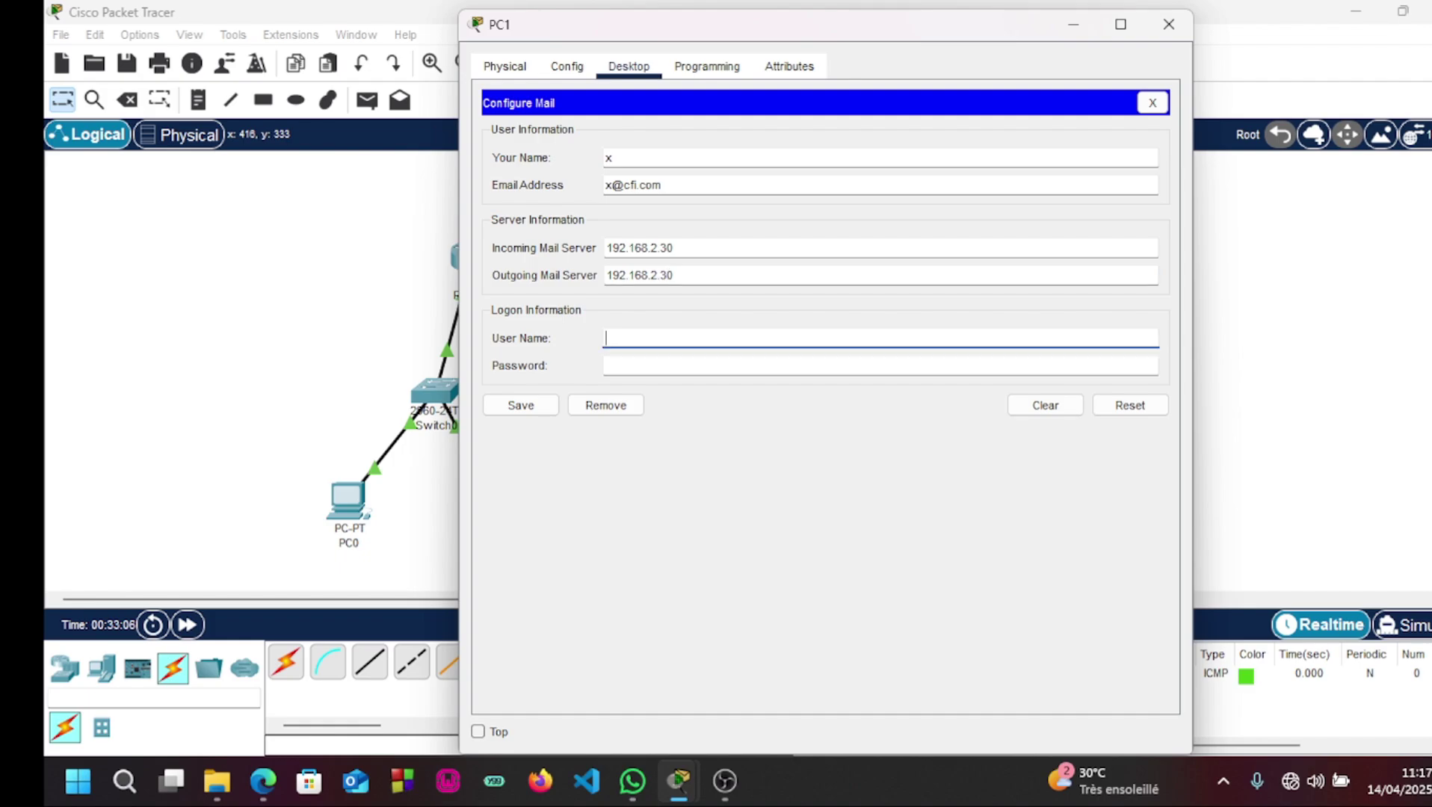
type("x")
key("Tab")
Enter the account password and save PC1's mail settings; dismiss the invalid-address error from an empty send.
type("123")
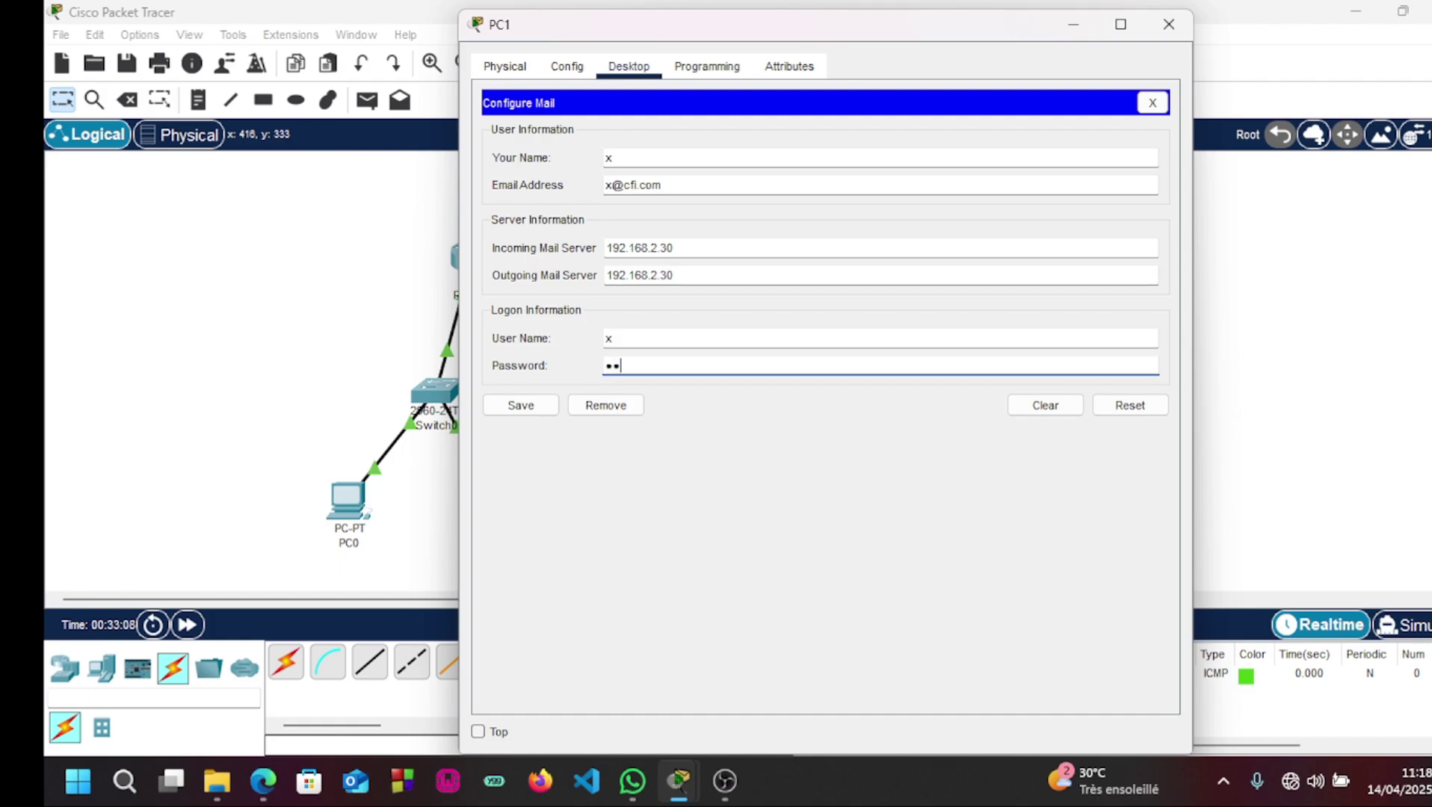
left_click(521, 405)
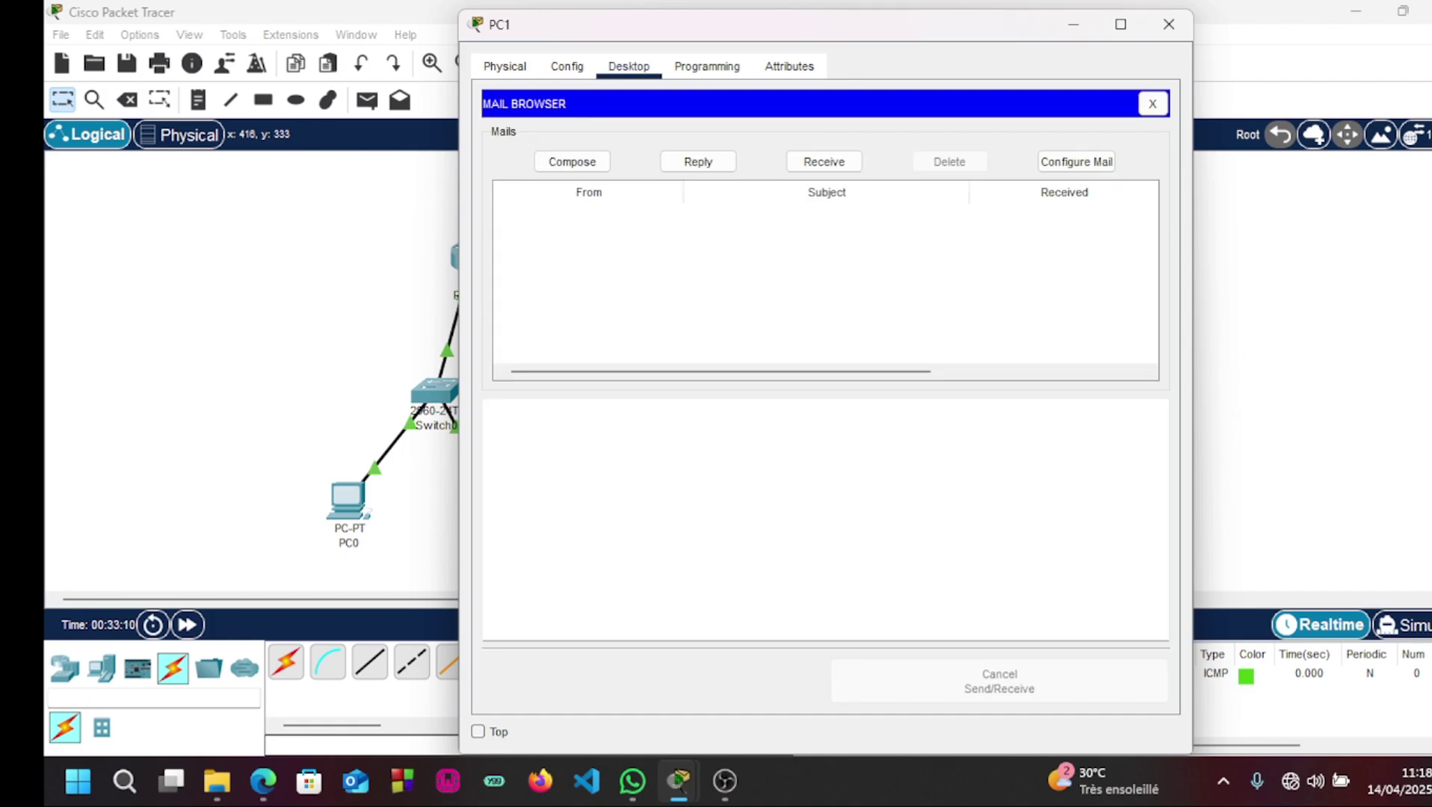
left_click(572, 161)
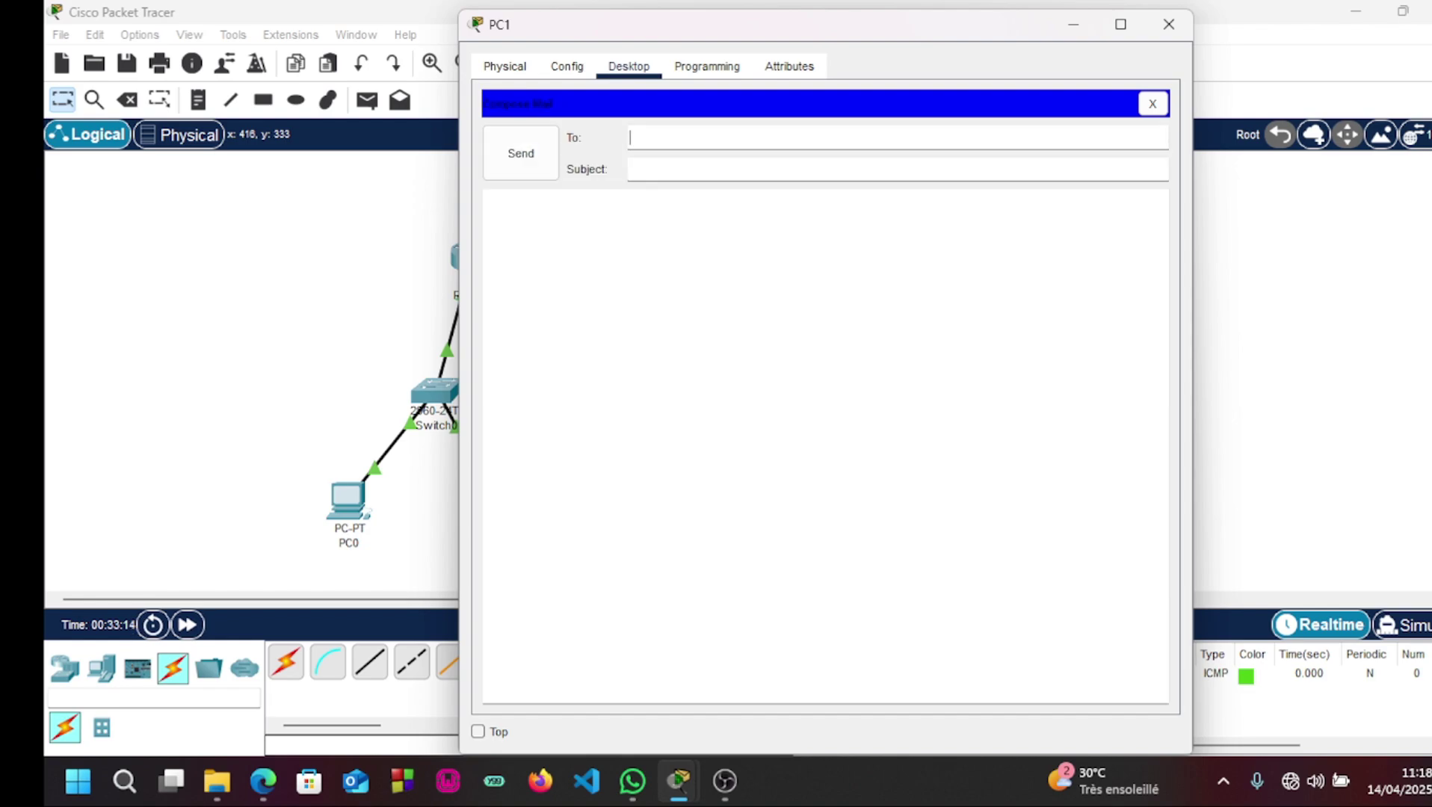
left_click(521, 153)
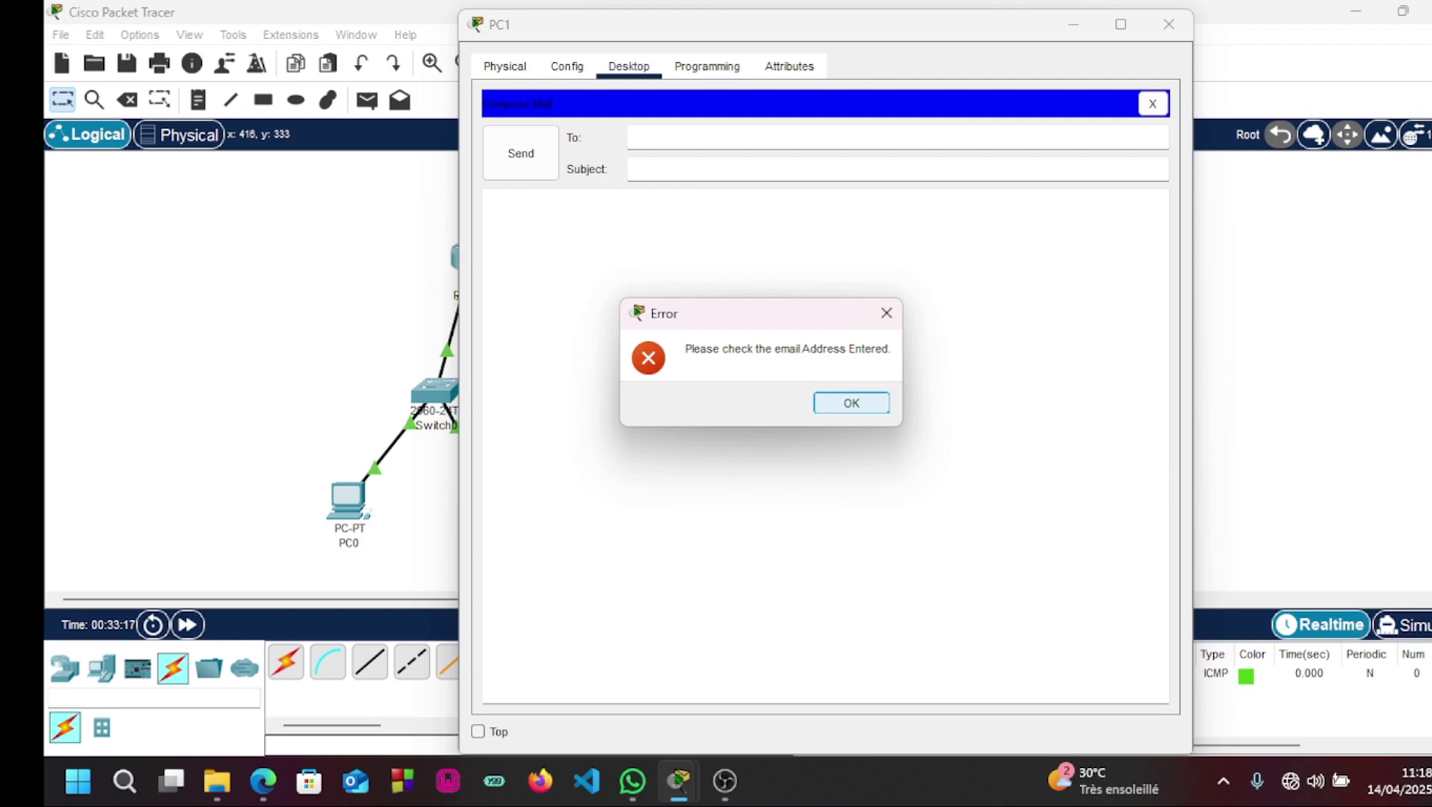
left_click(851, 403)
Send mail 'hhjhjhjh' with body 'jj' to the other cfi.com user, then close PC1.
left_click(630, 137)
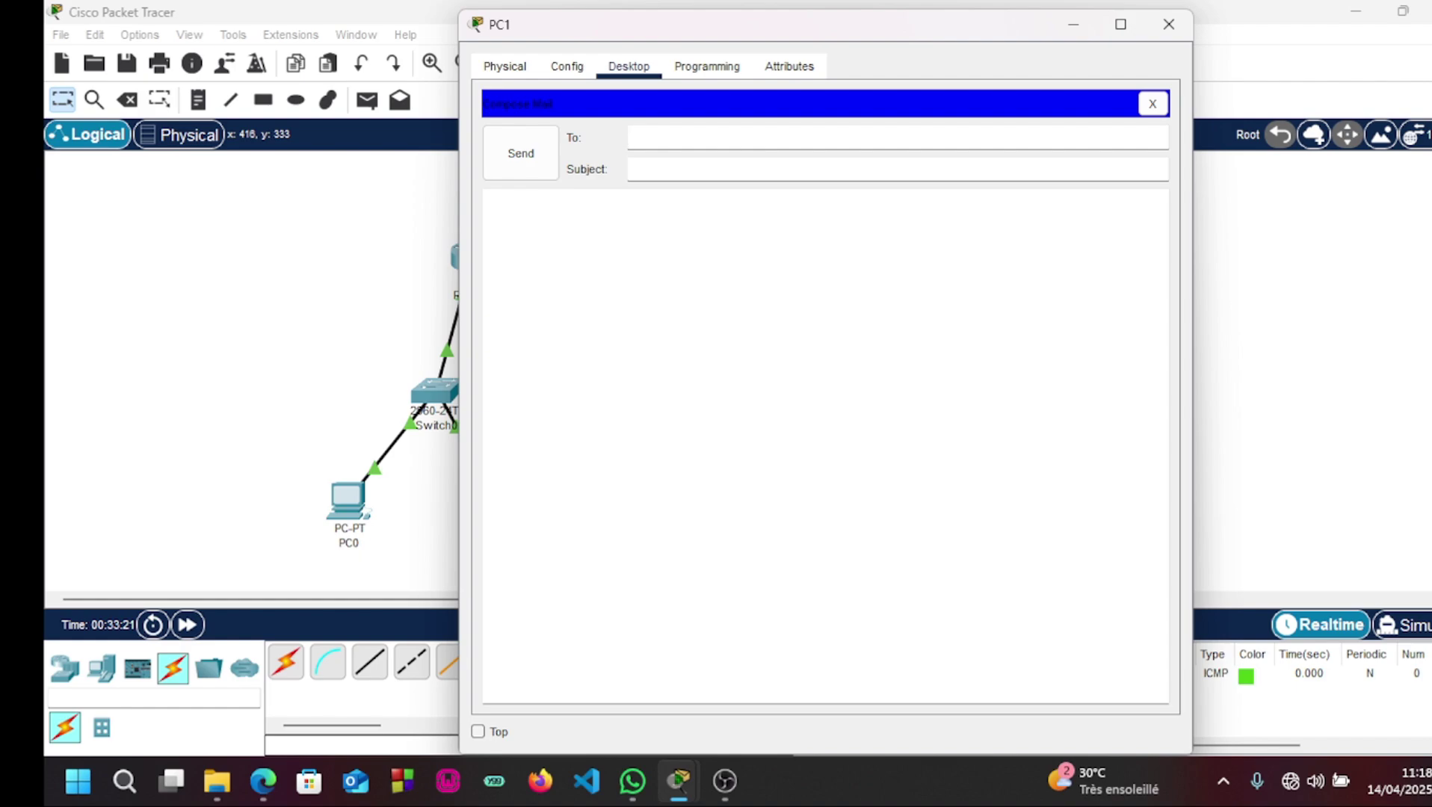
type("ketsia@")
type("cfi.com")
key("Tab")
type("hhjhjh")
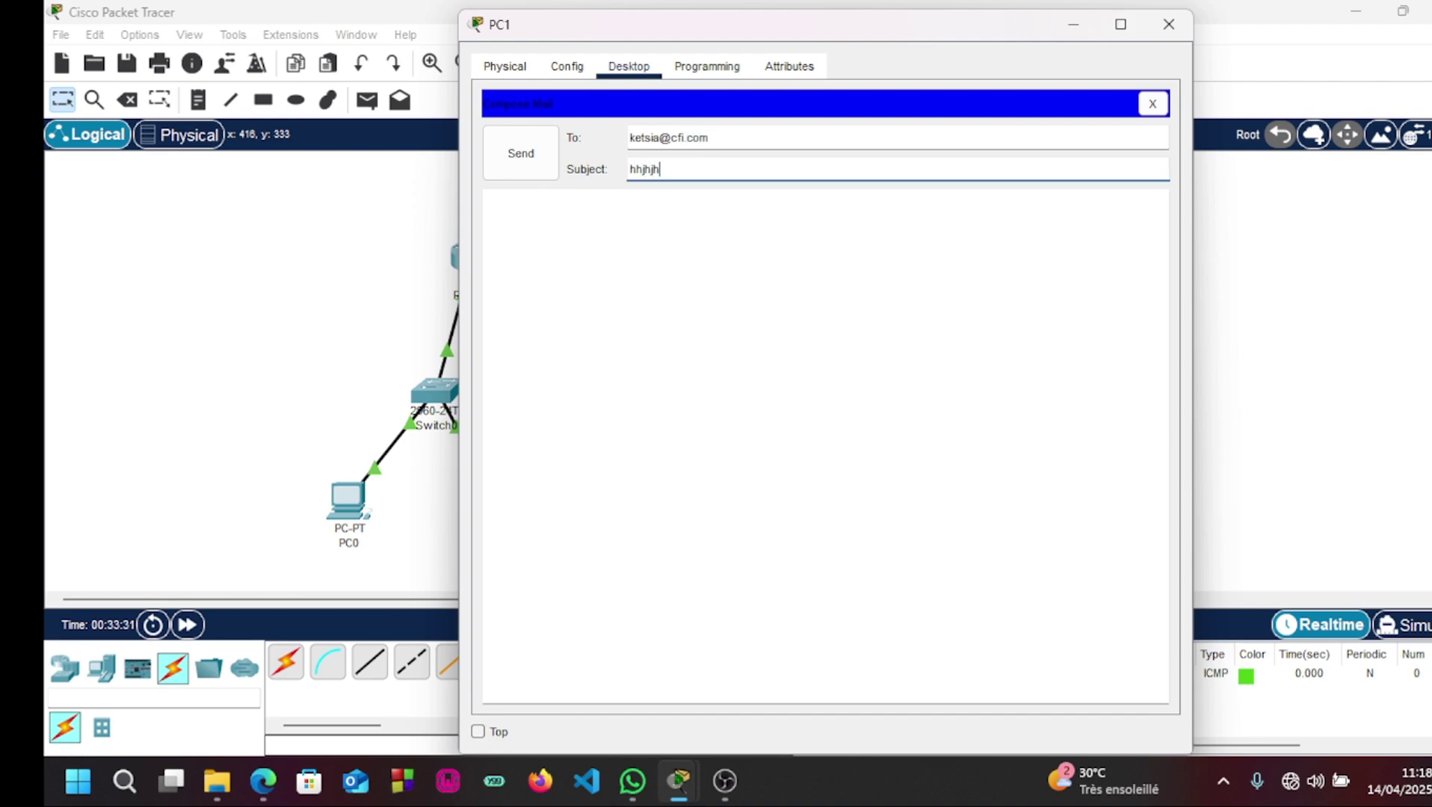
type("jh")
key("Tab")
type("jj")
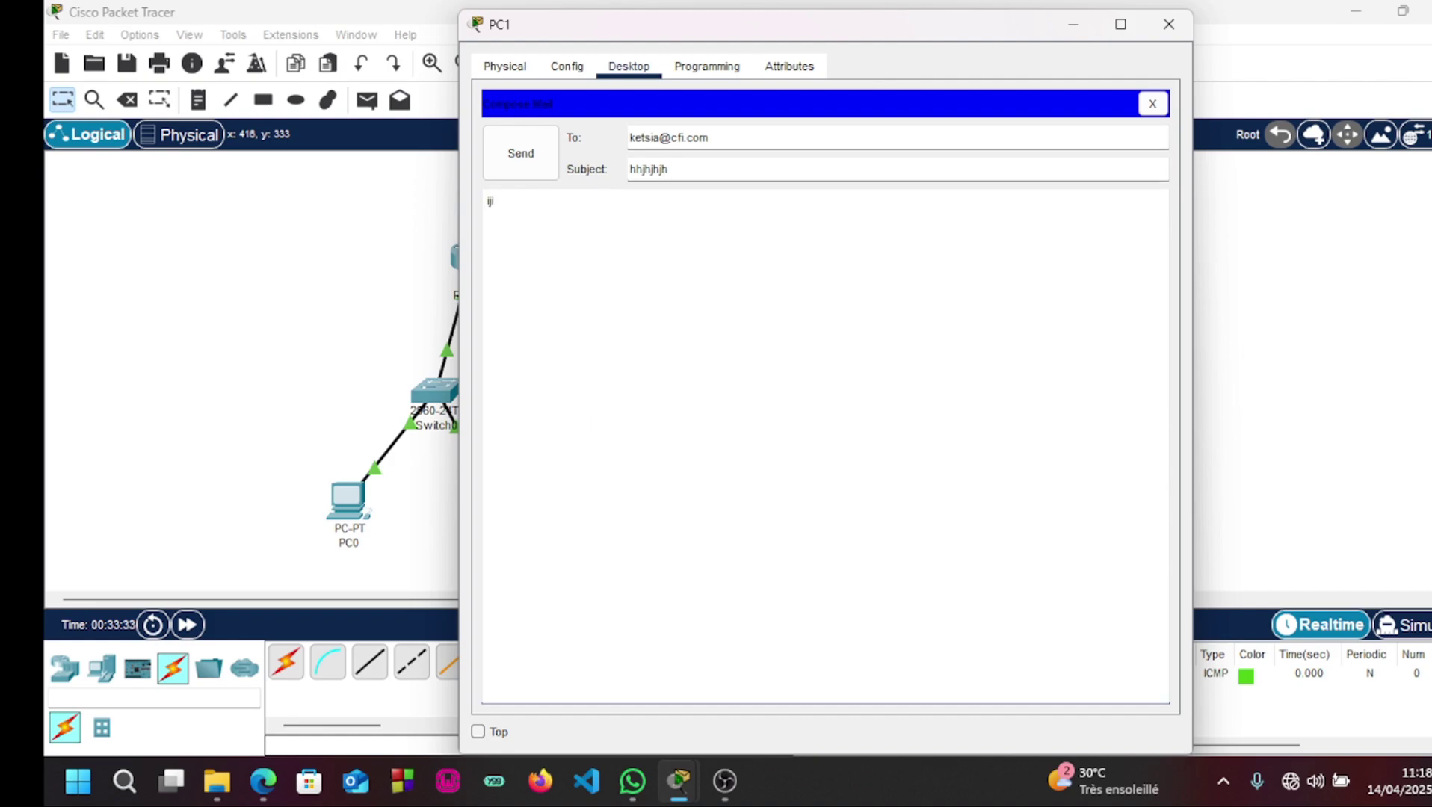
left_click(521, 153)
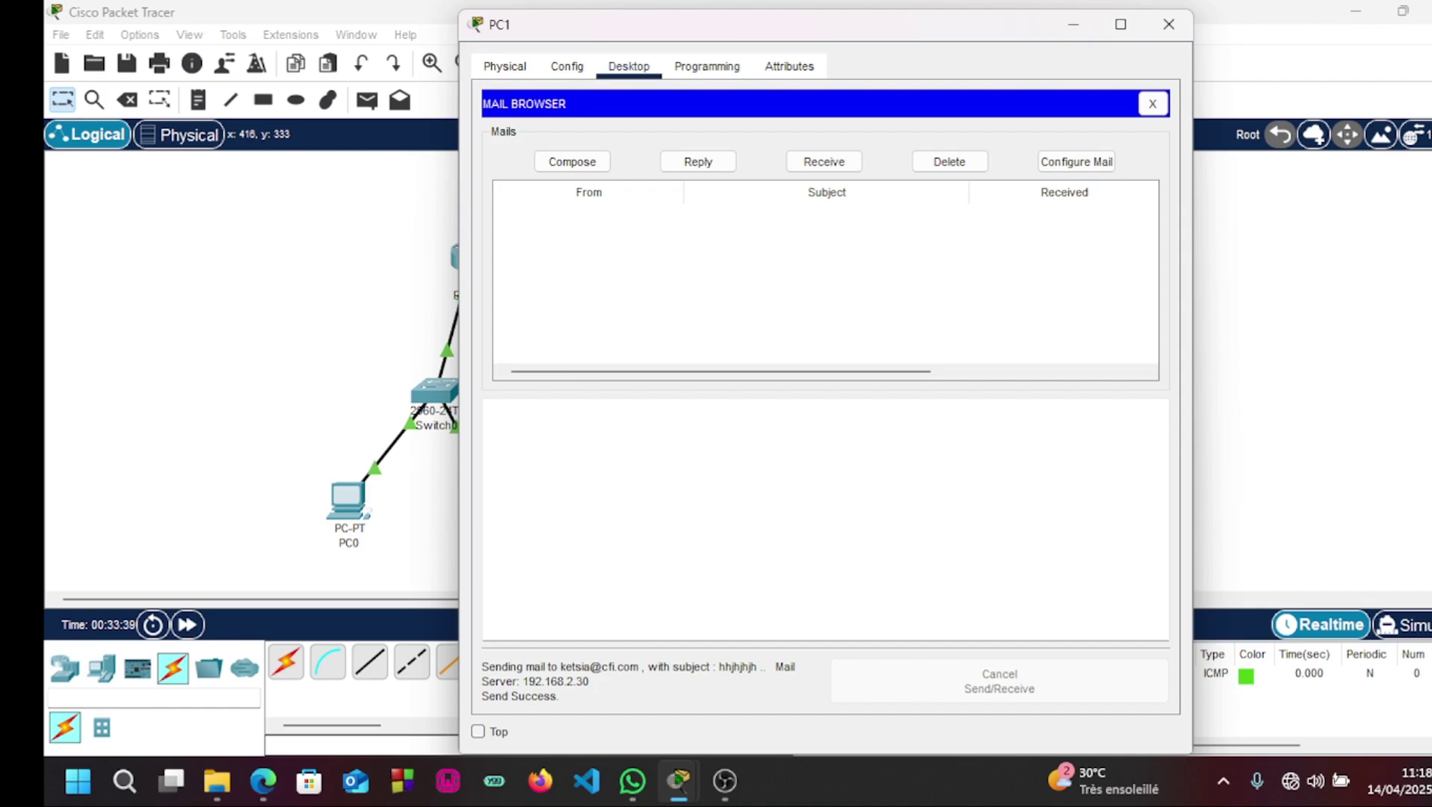
left_click(1169, 24)
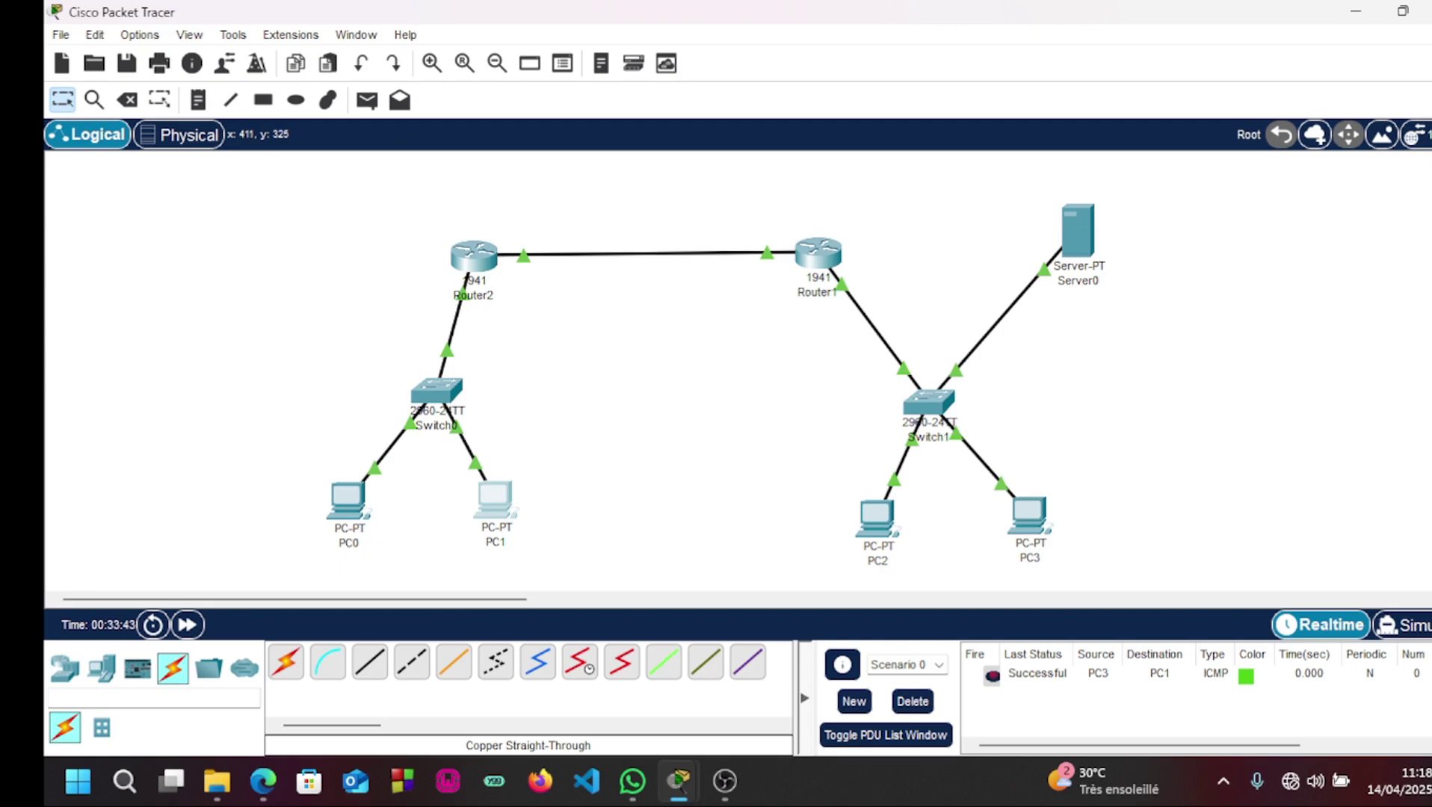
Briefly open and close PC0, then check PC2's mailbox for new mail.
mouse_move(493, 499)
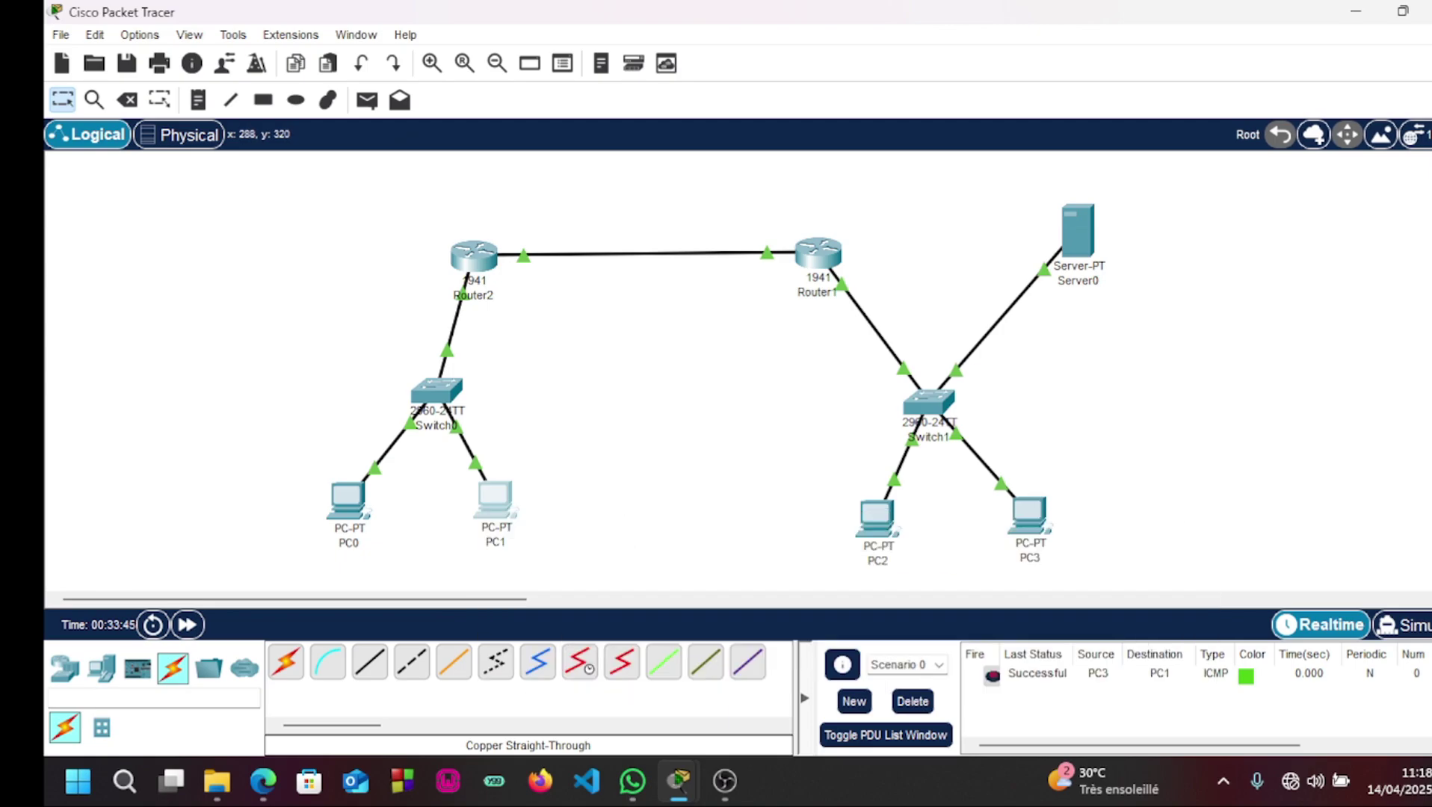
left_click(347, 500)
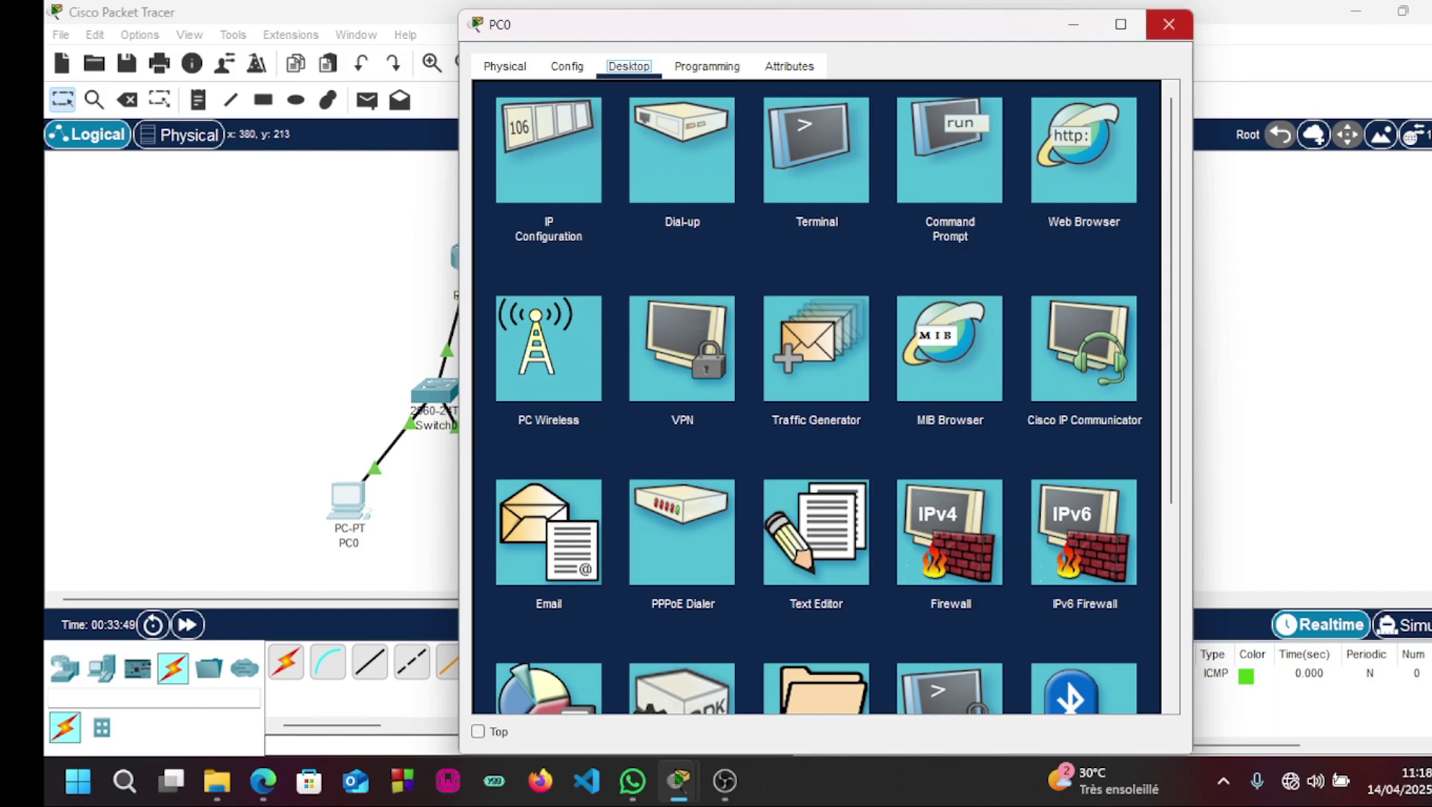
left_click(1169, 24)
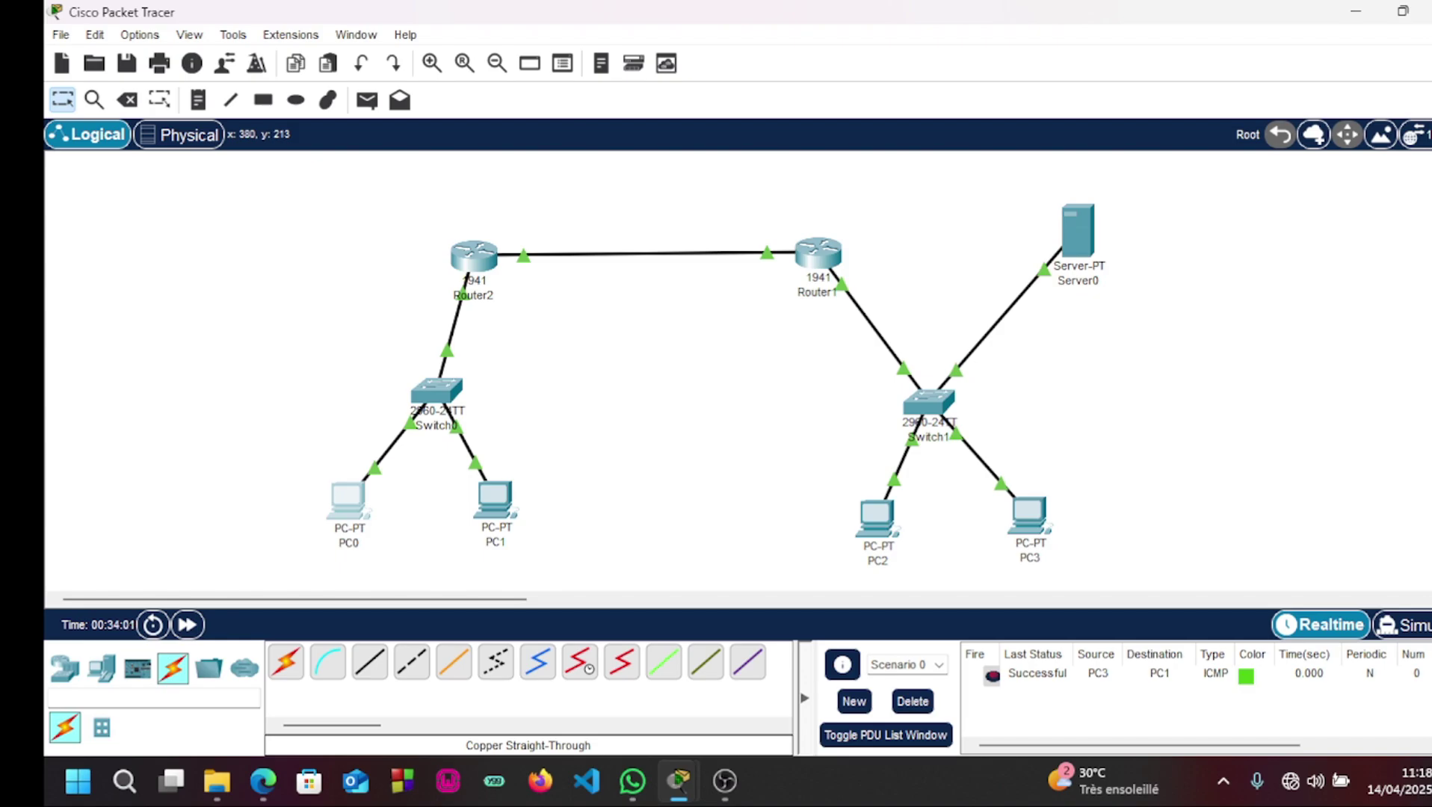
left_click(877, 516)
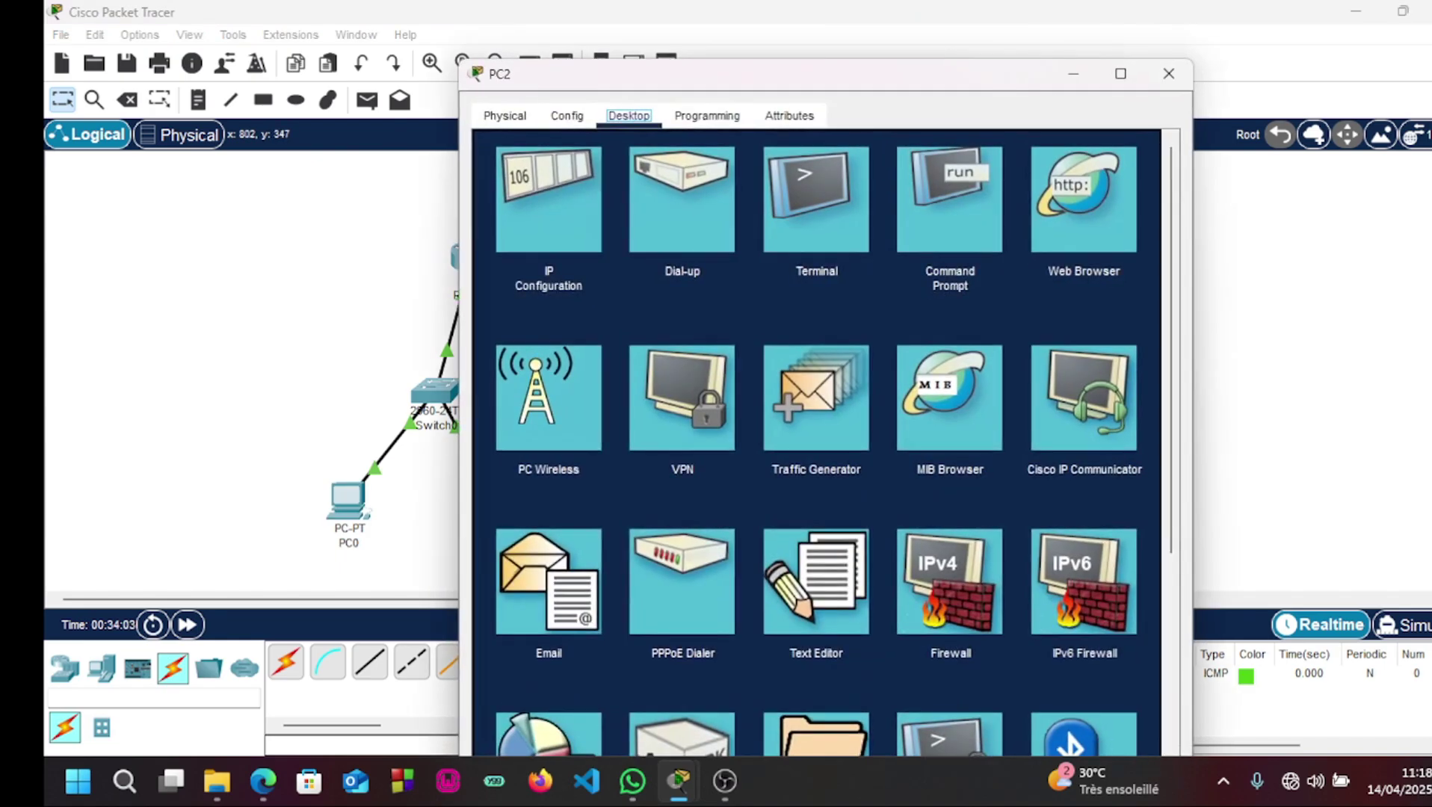
left_click(549, 581)
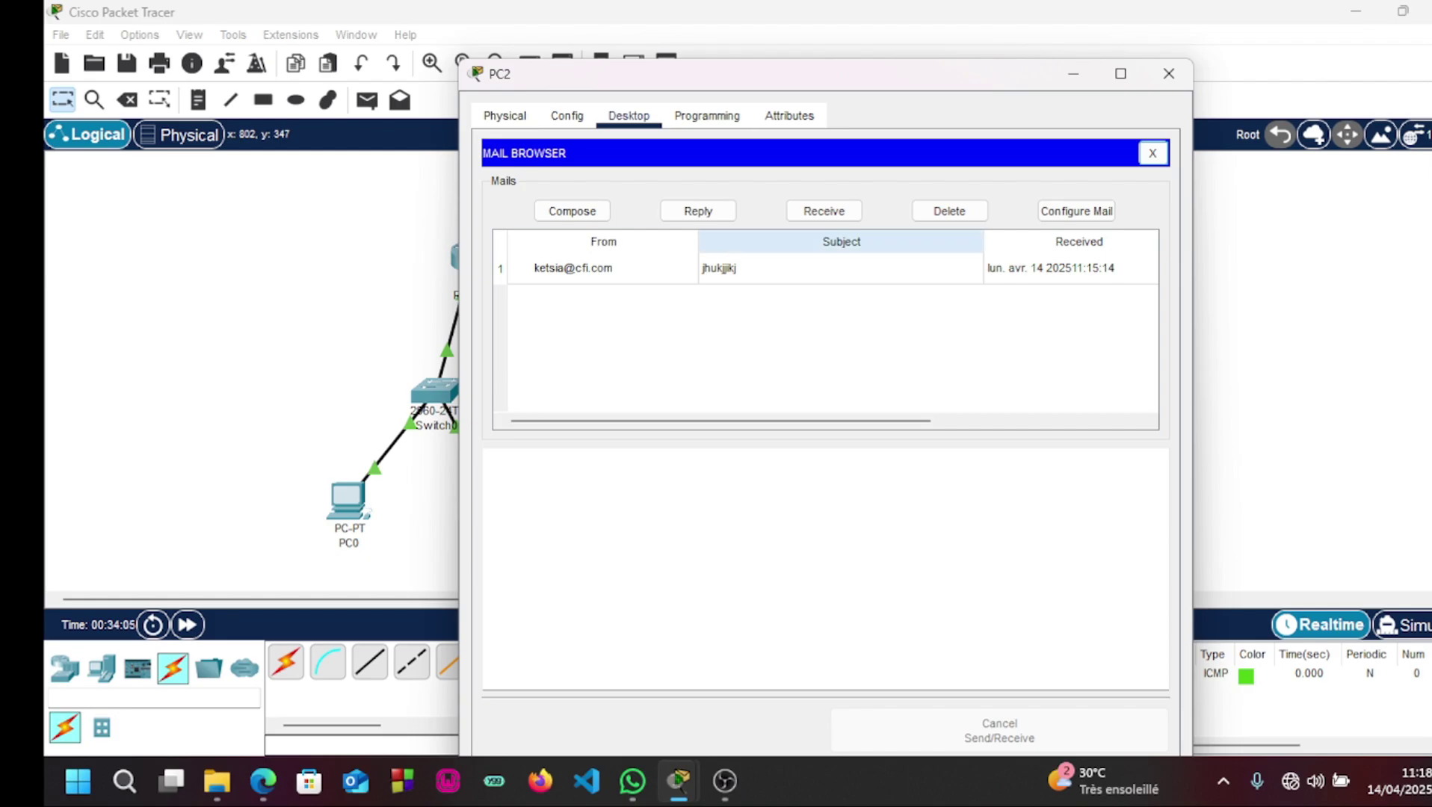
left_click(824, 211)
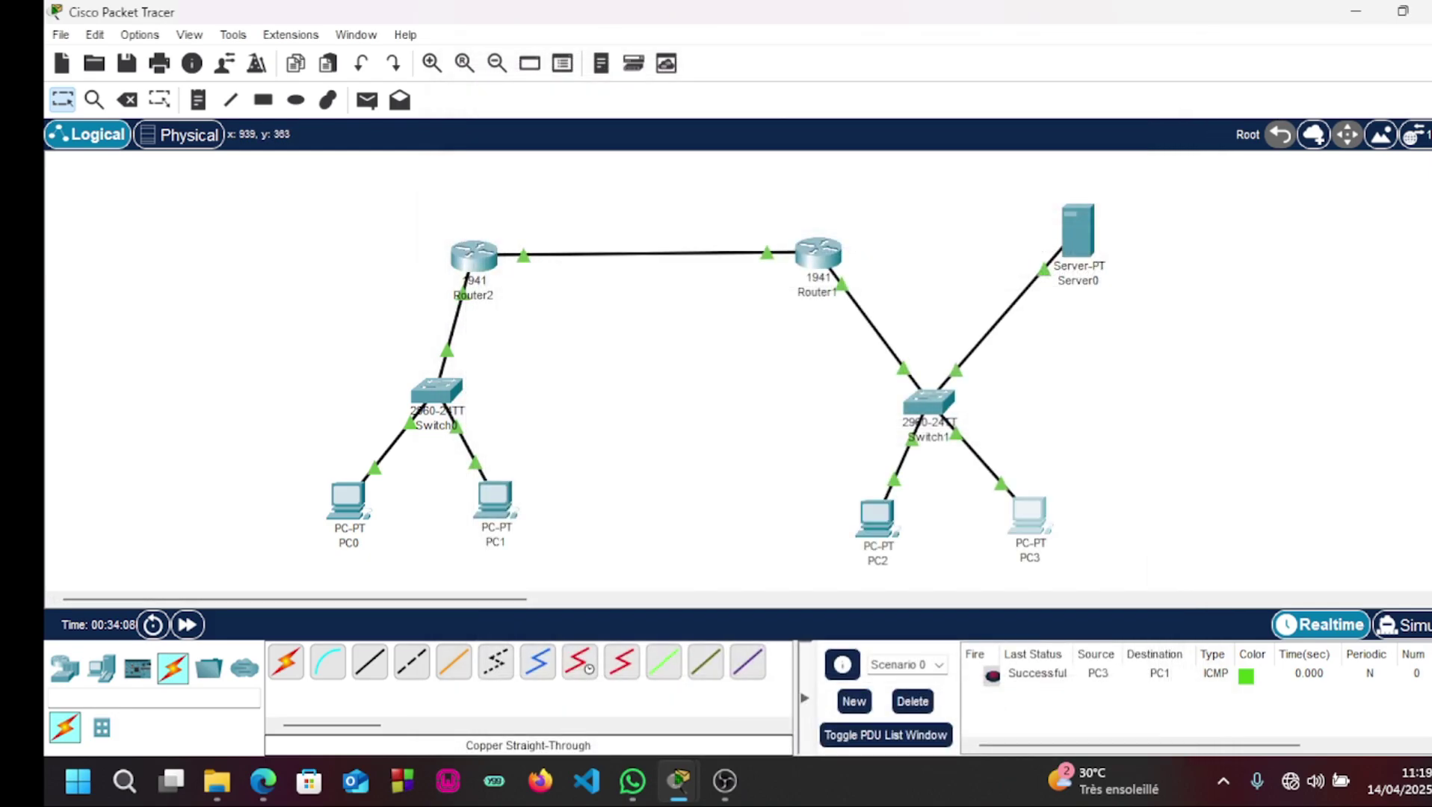
Fetch new mail on PC3 to receive PC1's 'hhjhjhjh' message, then open PC0.
left_click(1028, 513)
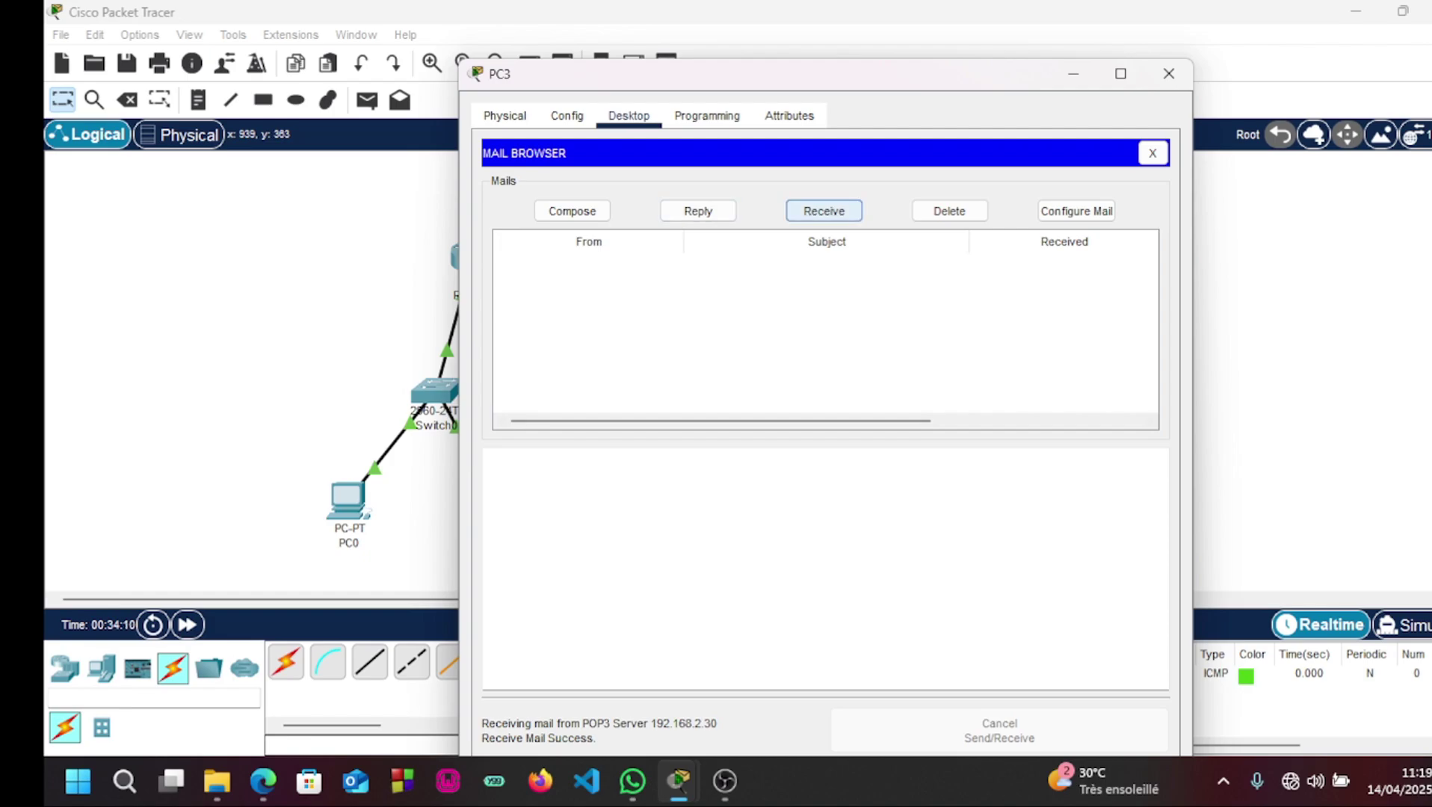
left_click(824, 211)
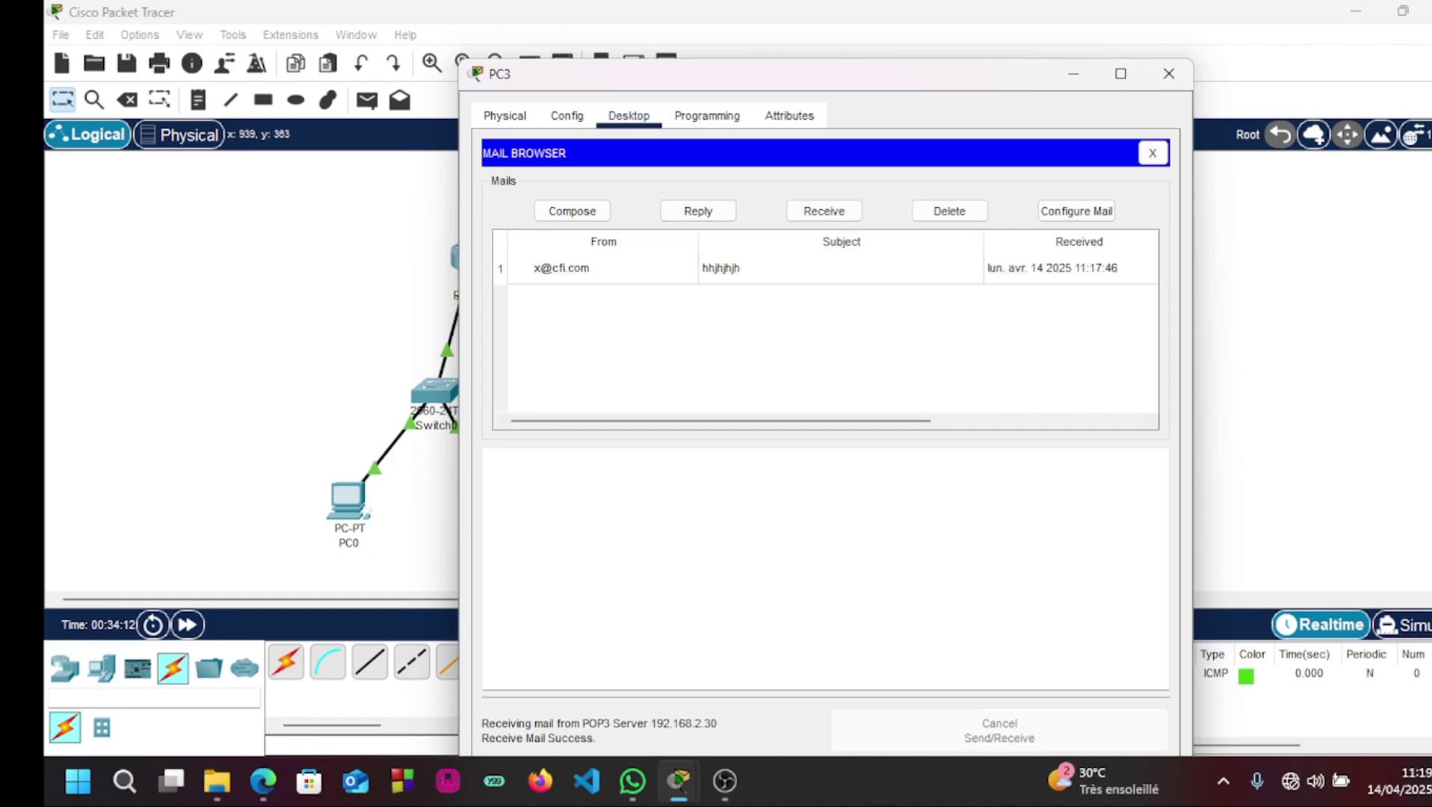
left_click(1169, 73)
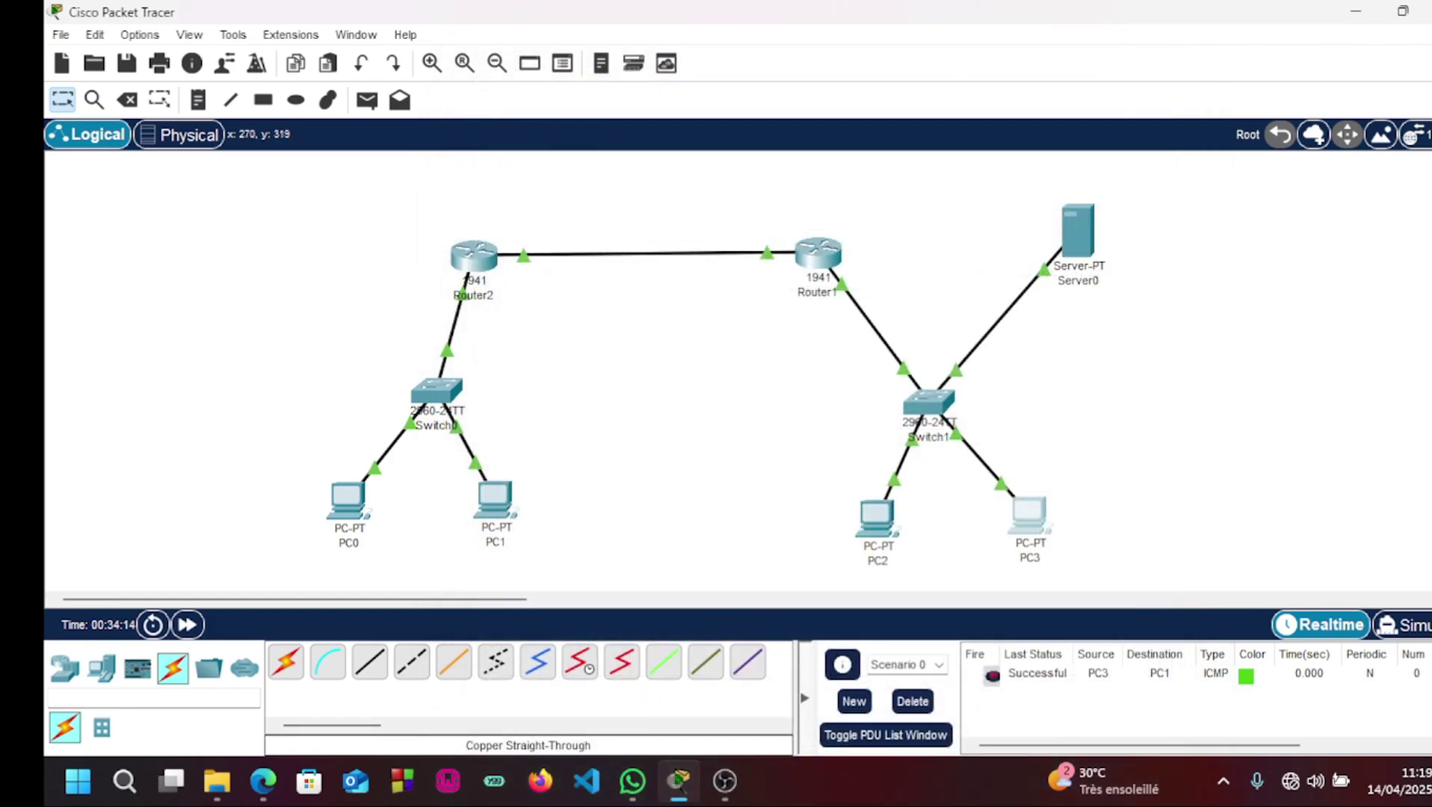
left_click(347, 499)
Open PC0's email client and review its mail account settings.
left_click(548, 582)
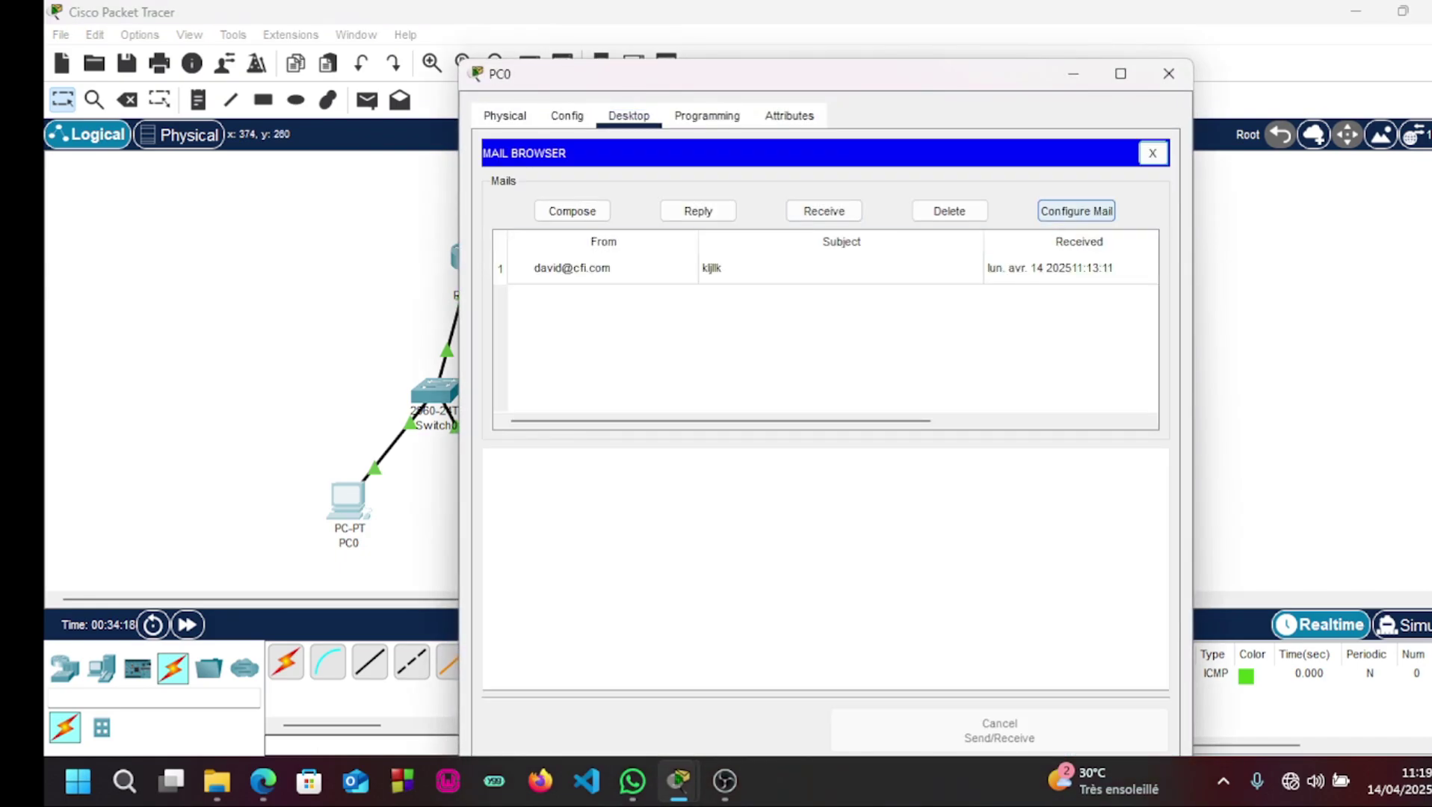
left_click(1076, 211)
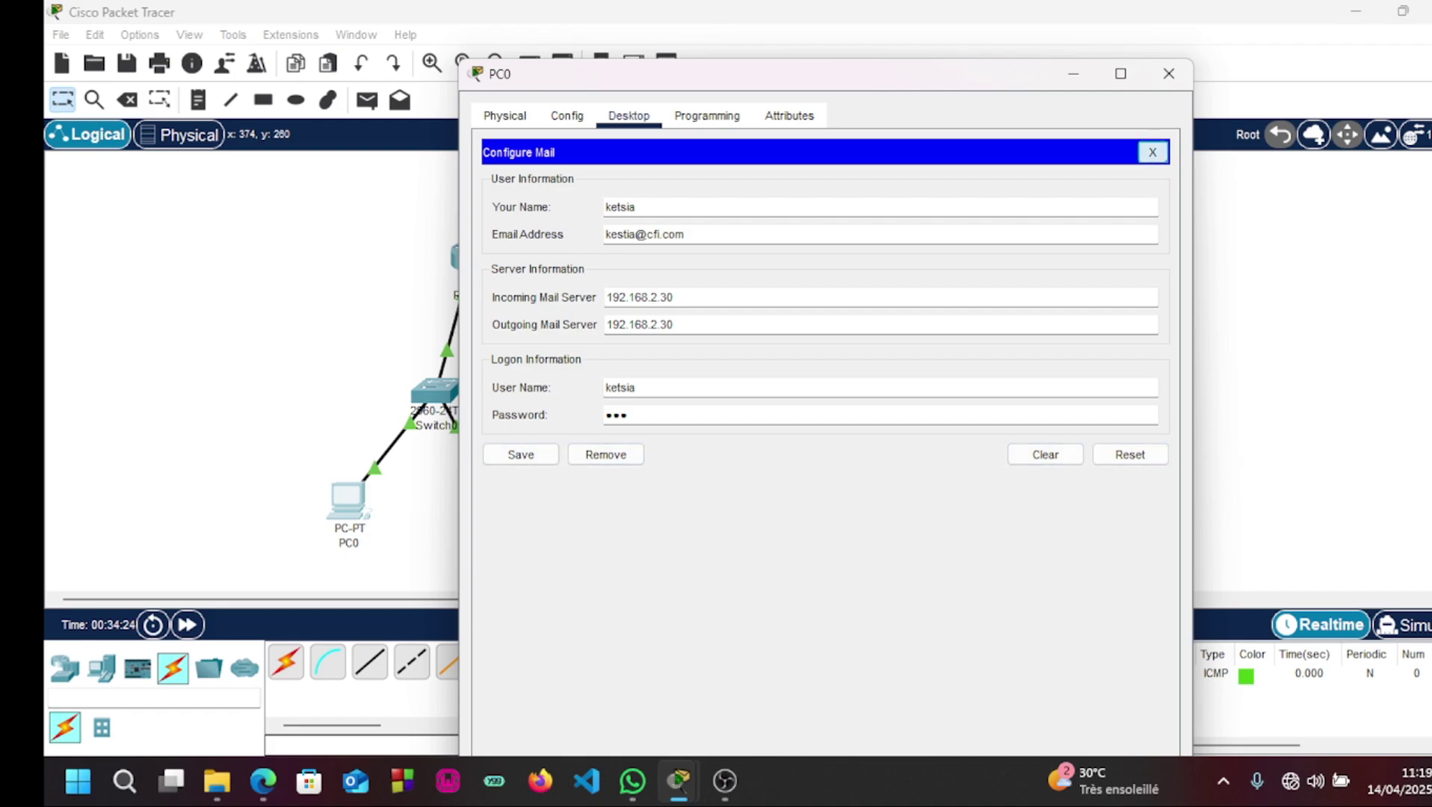
left_click(1153, 152)
Send a mail to the x mailbox with subject 'huhdzhzi' and dismiss the SMTP authentication failure.
left_click(572, 211)
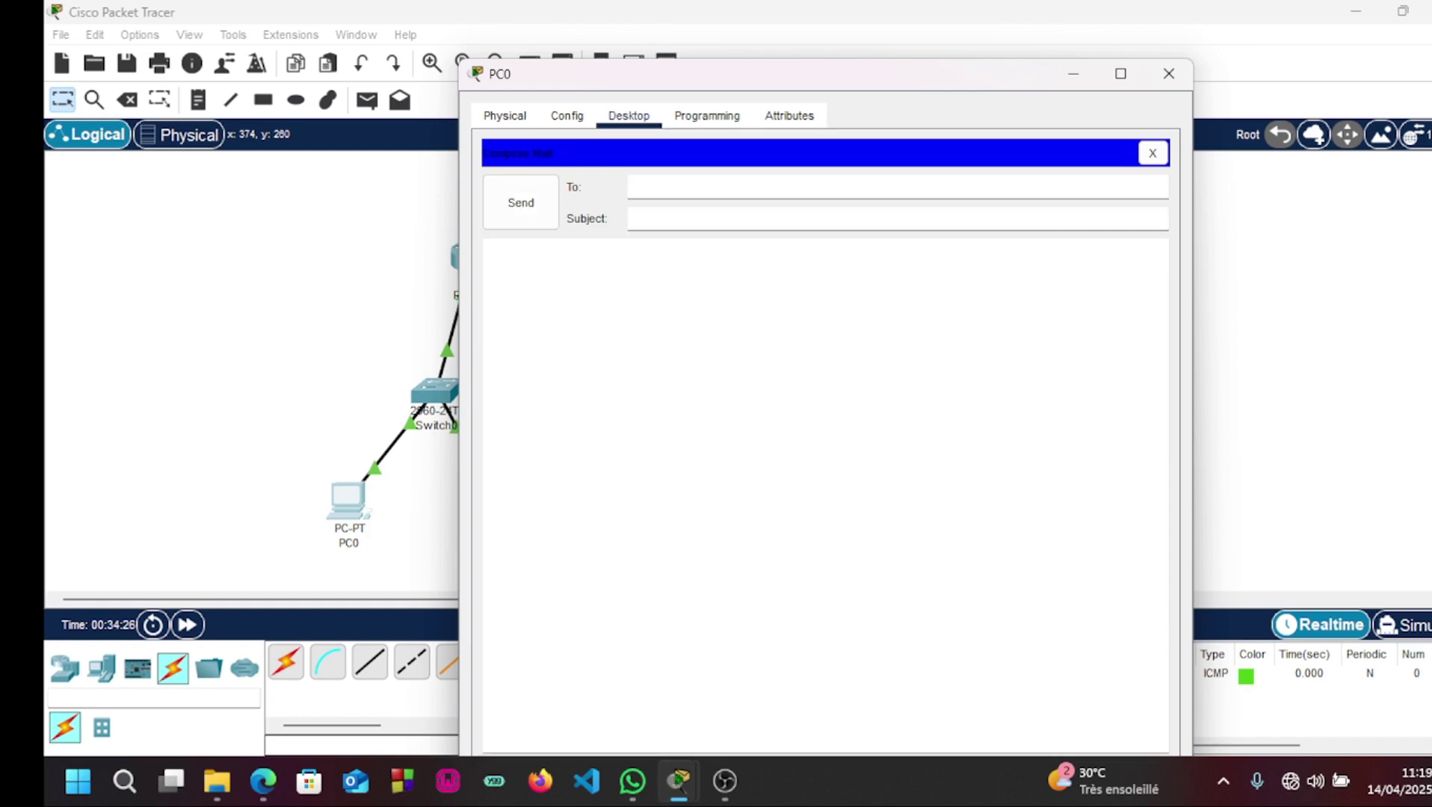
type("x@cfi.com")
left_click(632, 218)
type("huhdzhzi")
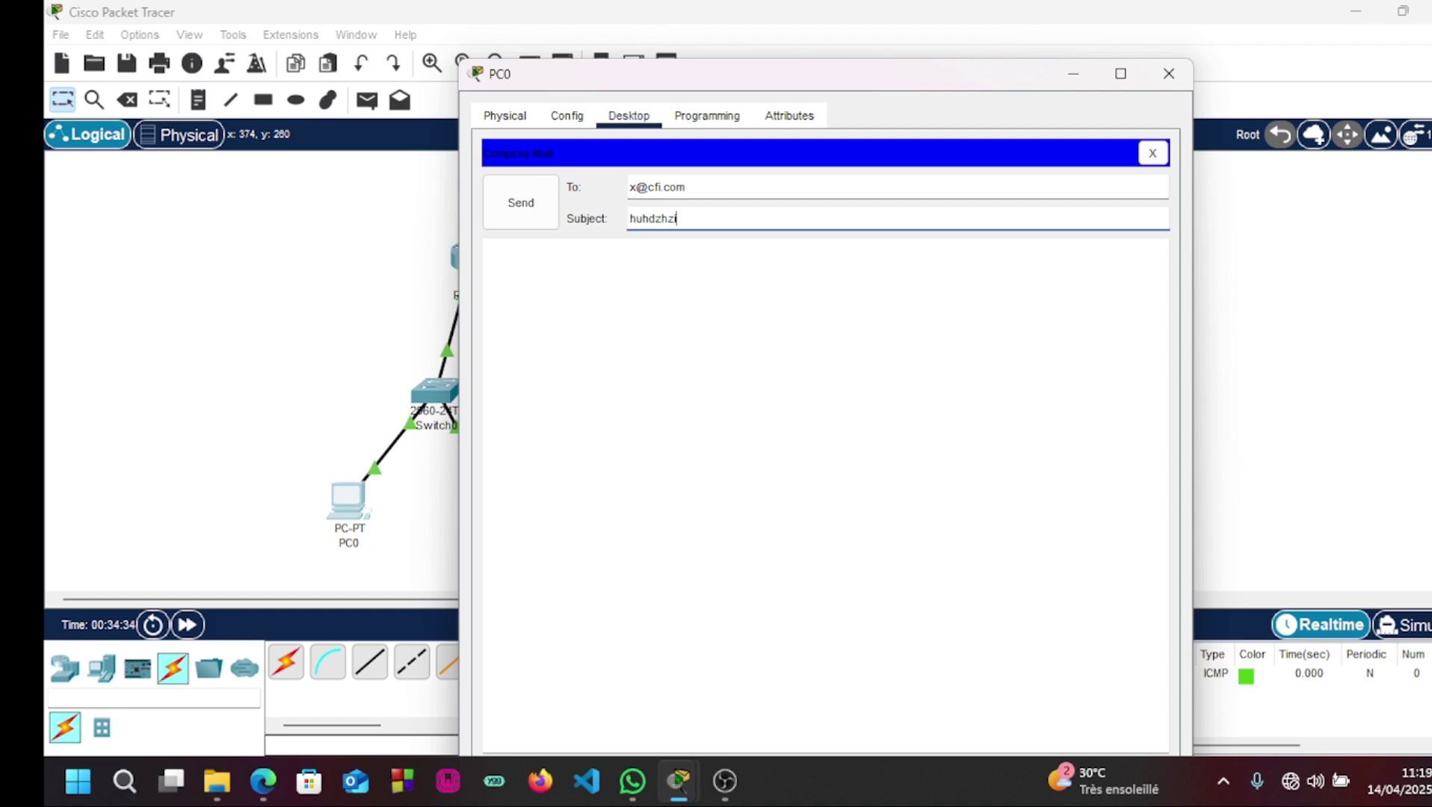
left_click(487, 249)
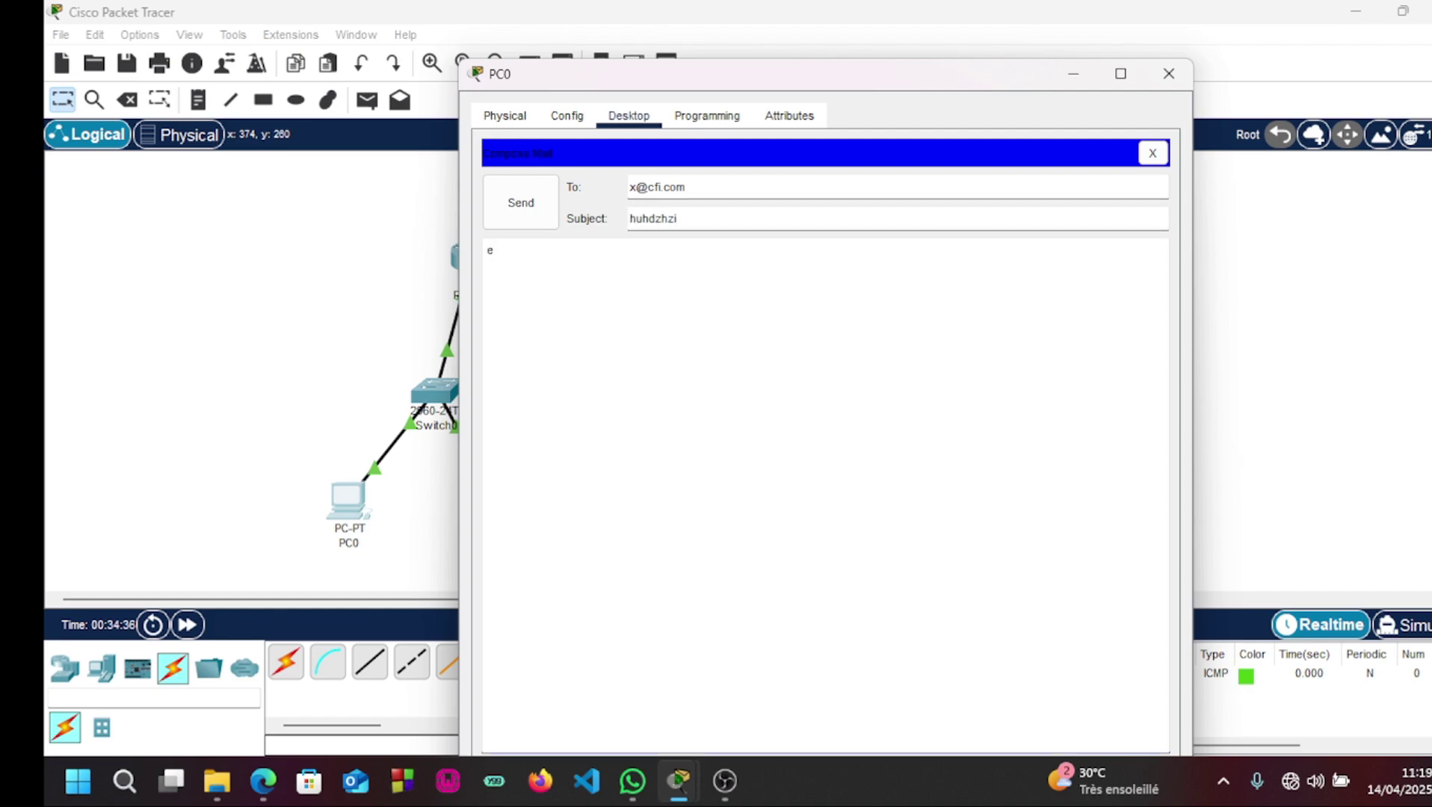
left_click(521, 203)
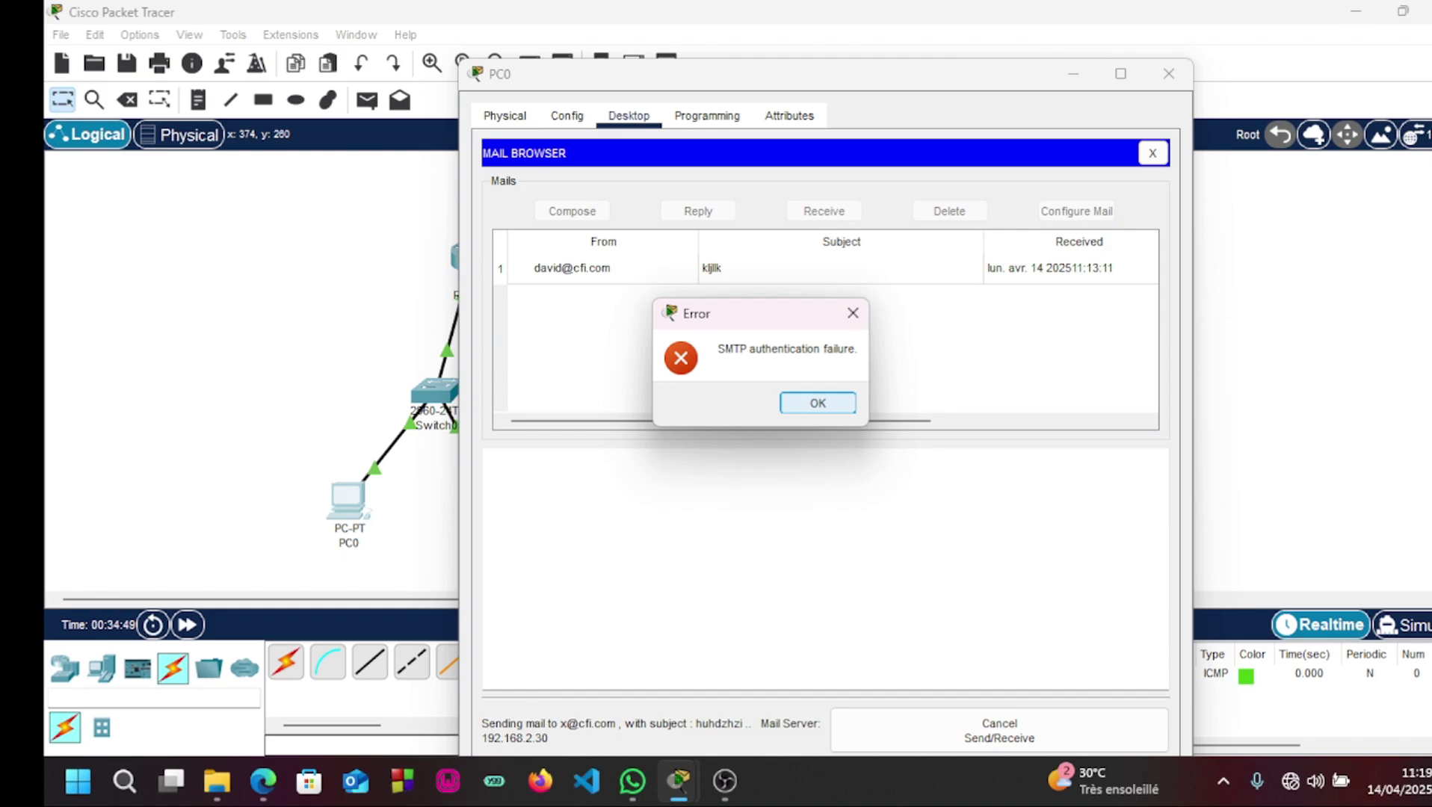
left_click(818, 403)
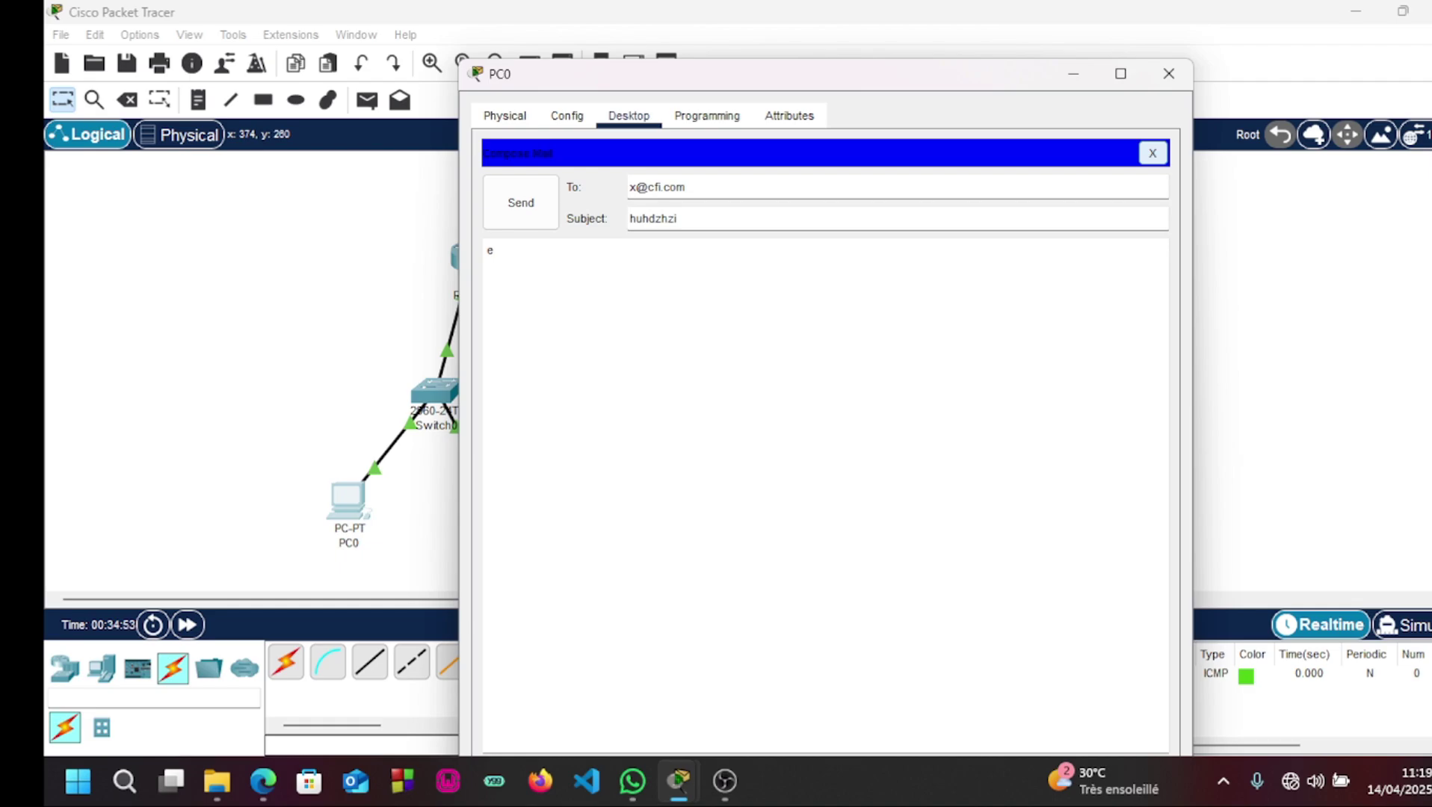
Remove PC0's saved mail account settings and return to the mailbox.
left_click(1152, 153)
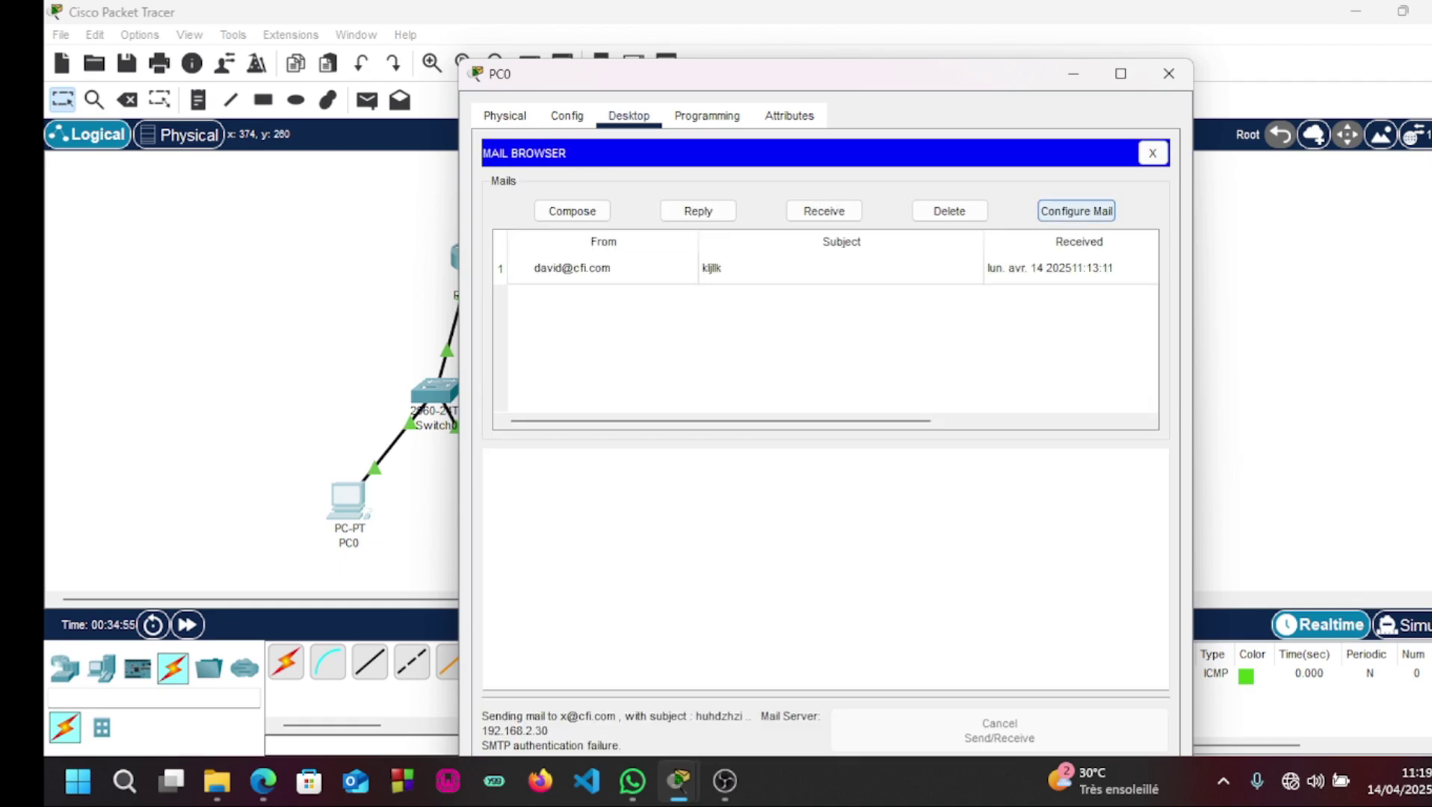
left_click(1078, 209)
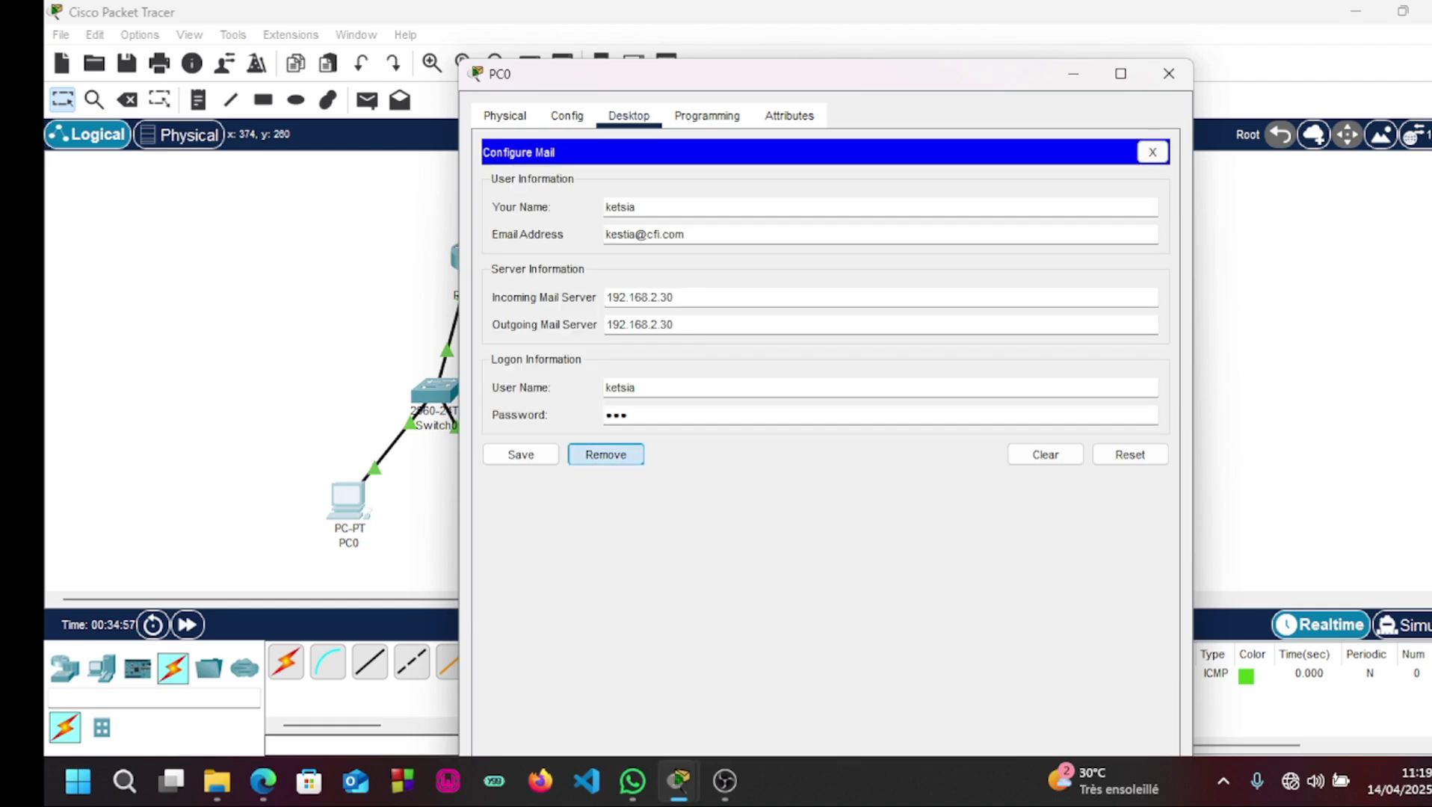
left_click(605, 454)
left_click(1153, 153)
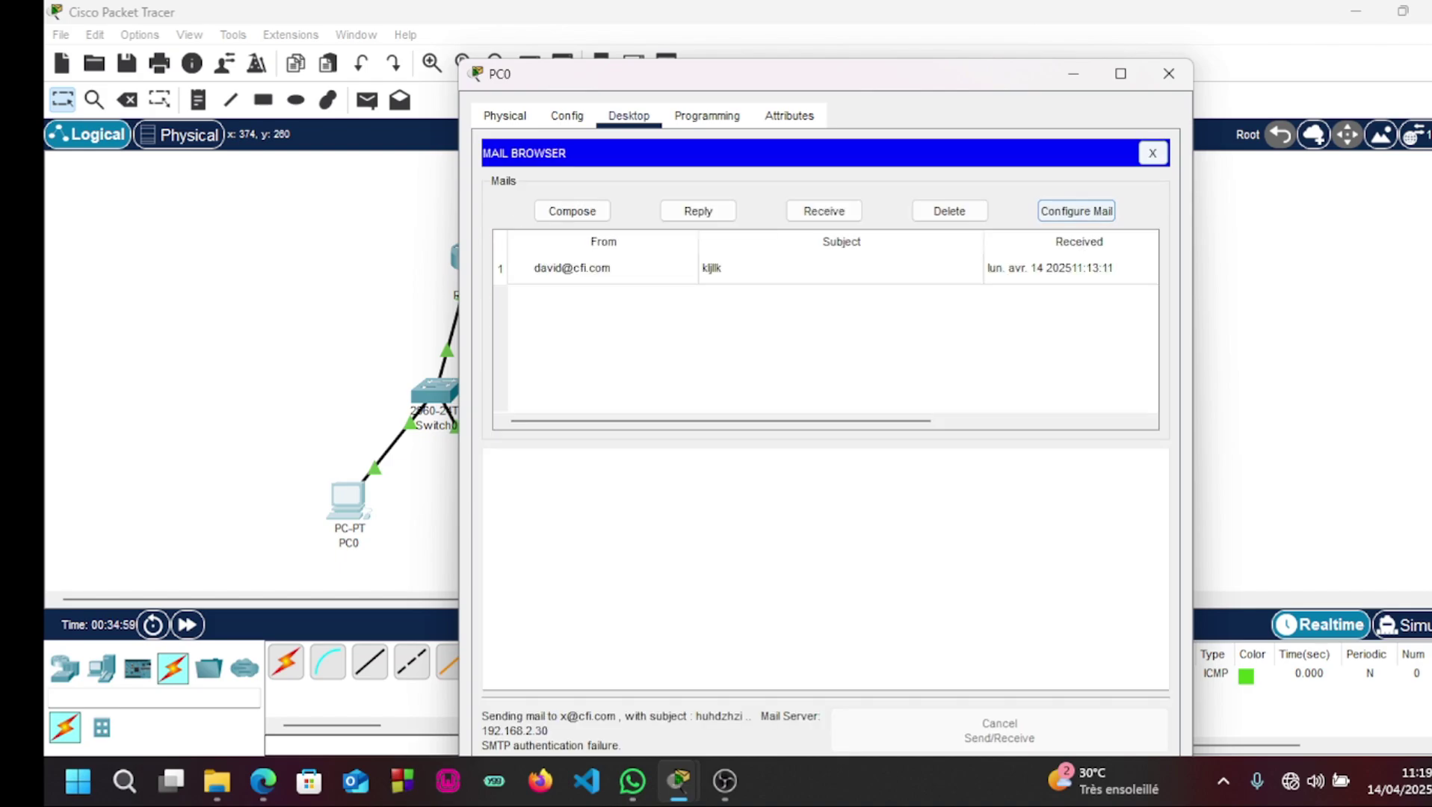
Try deleting, replying and composing, dismiss the resulting errors, and close PC0's window.
left_click(950, 211)
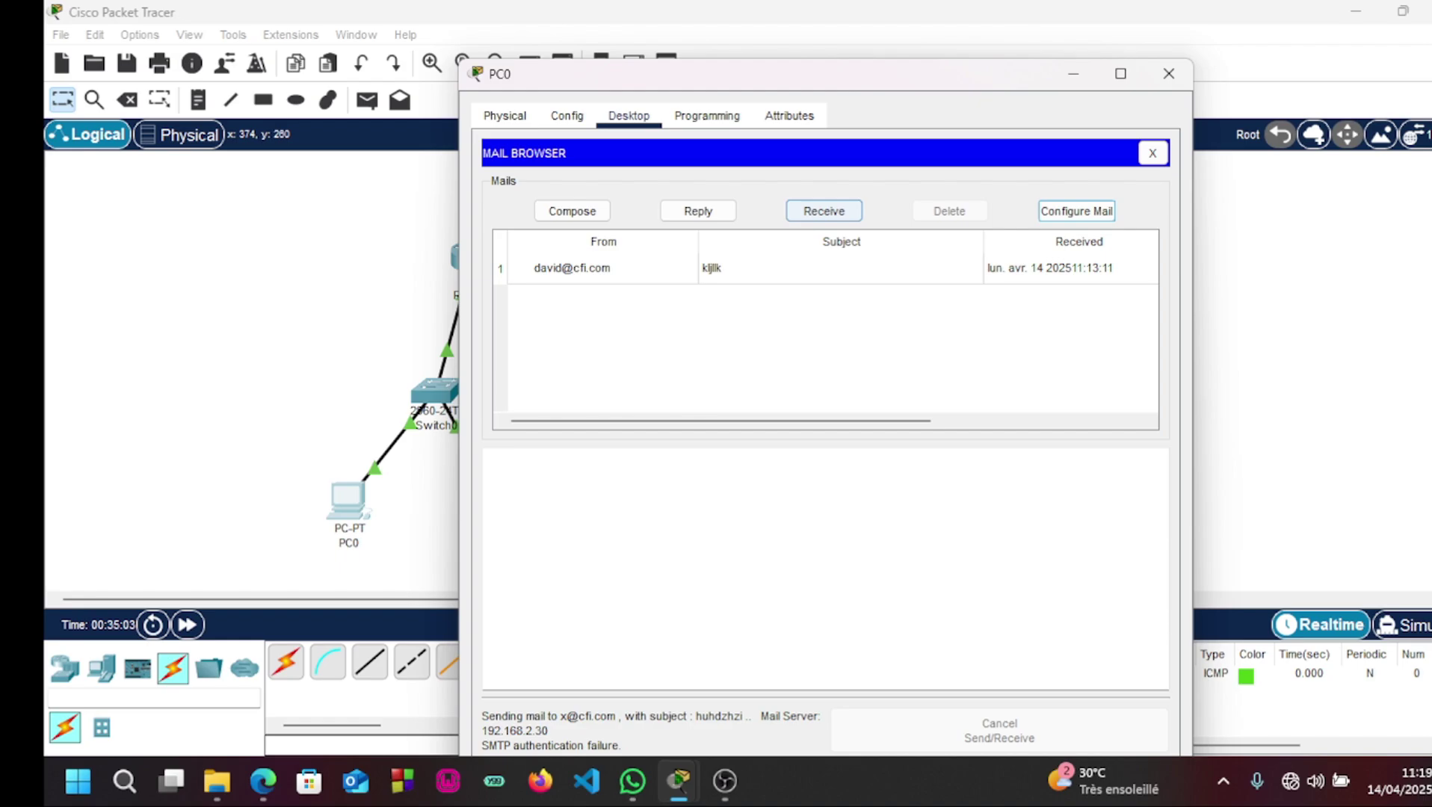
left_click(698, 211)
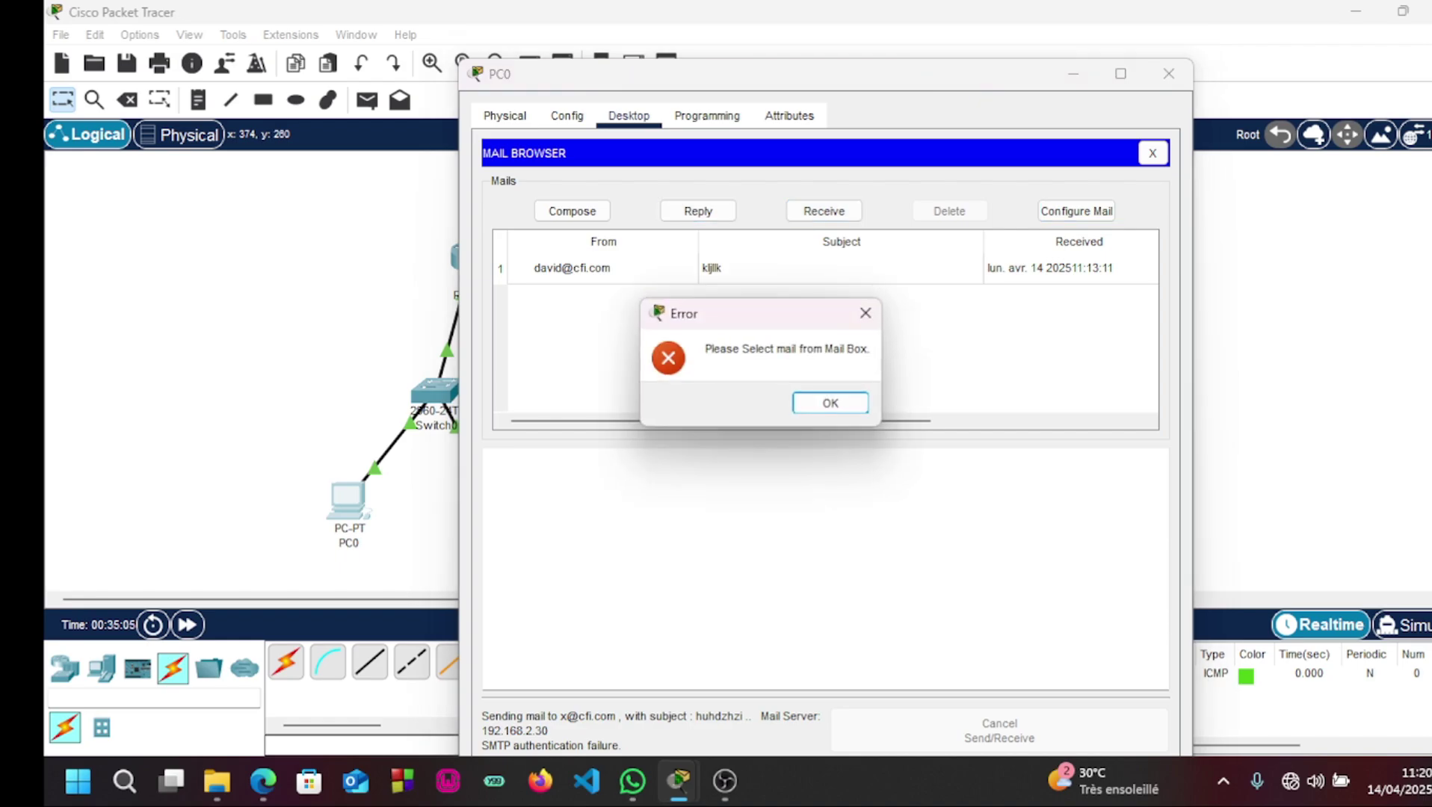
left_click(830, 403)
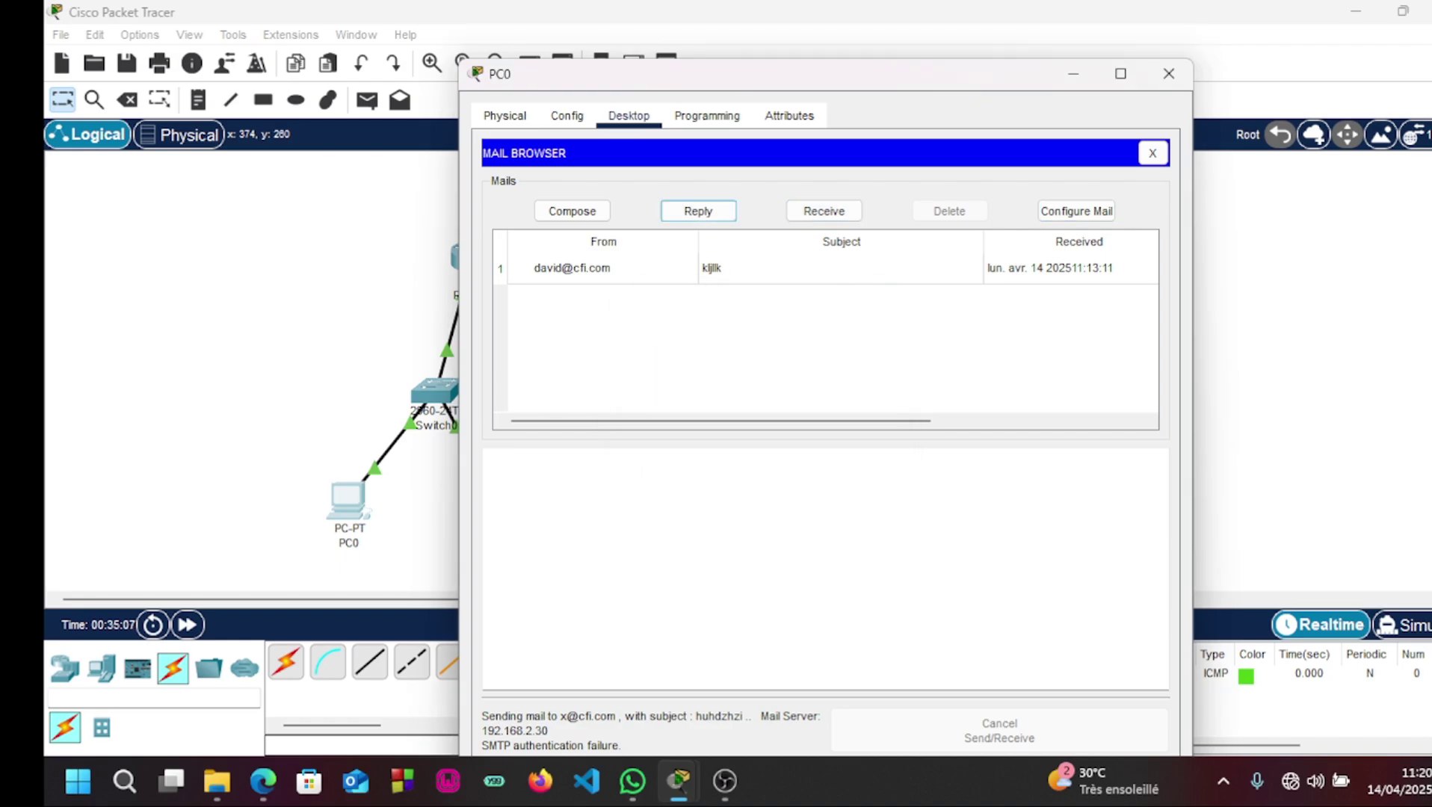
left_click(572, 211)
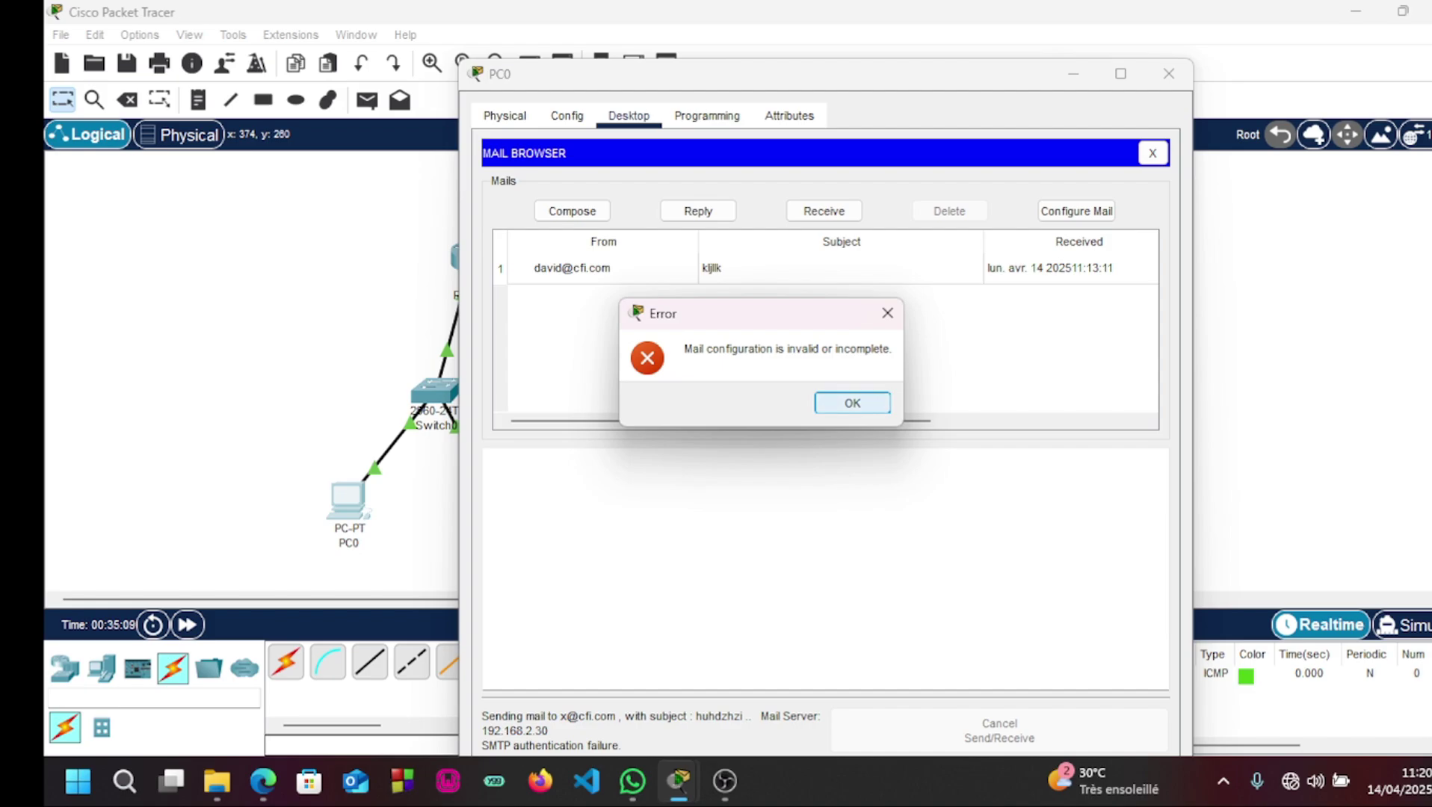
left_click(852, 403)
left_click(1169, 73)
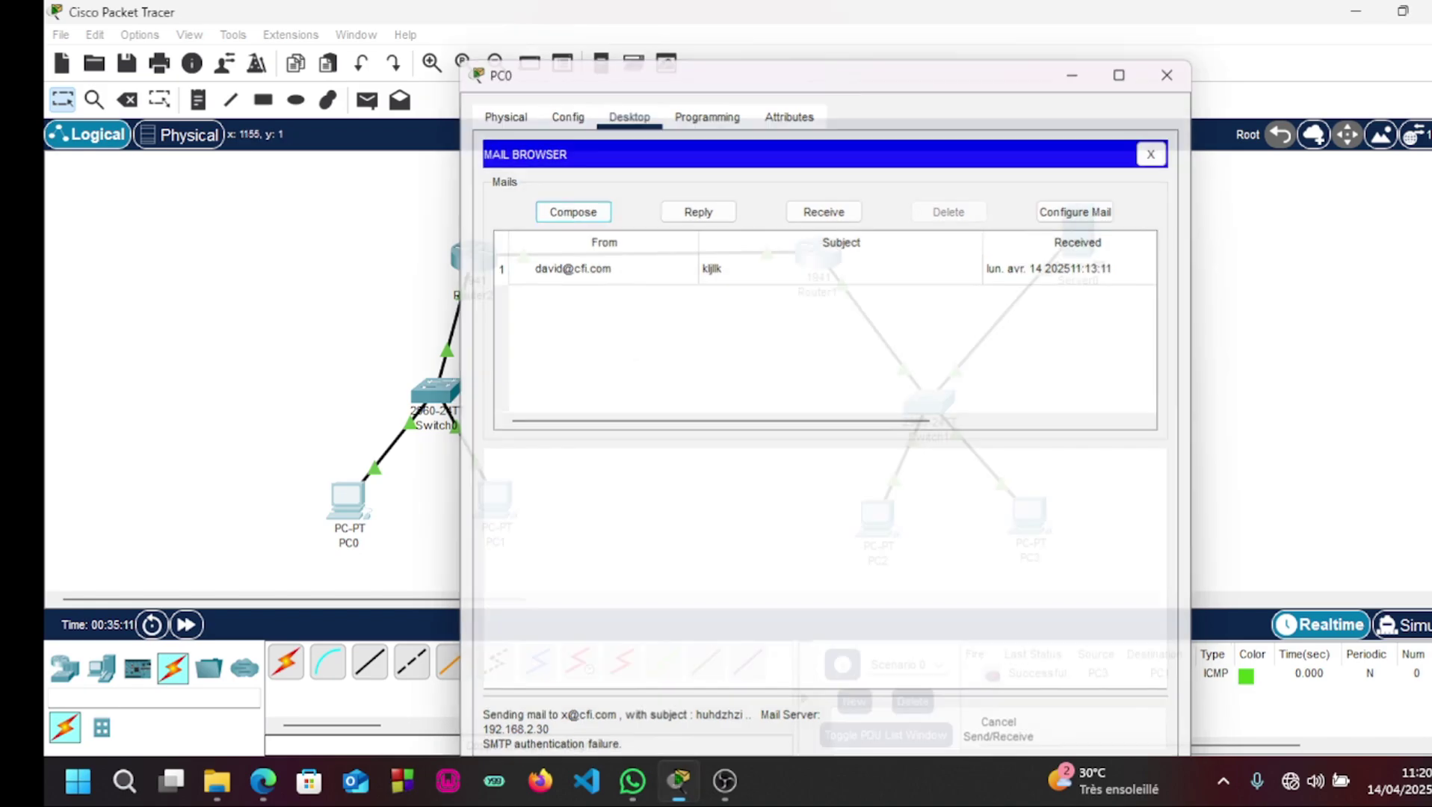
Add mail user p with a password to Server0's EMAIL service, then close Server0.
left_click(1078, 230)
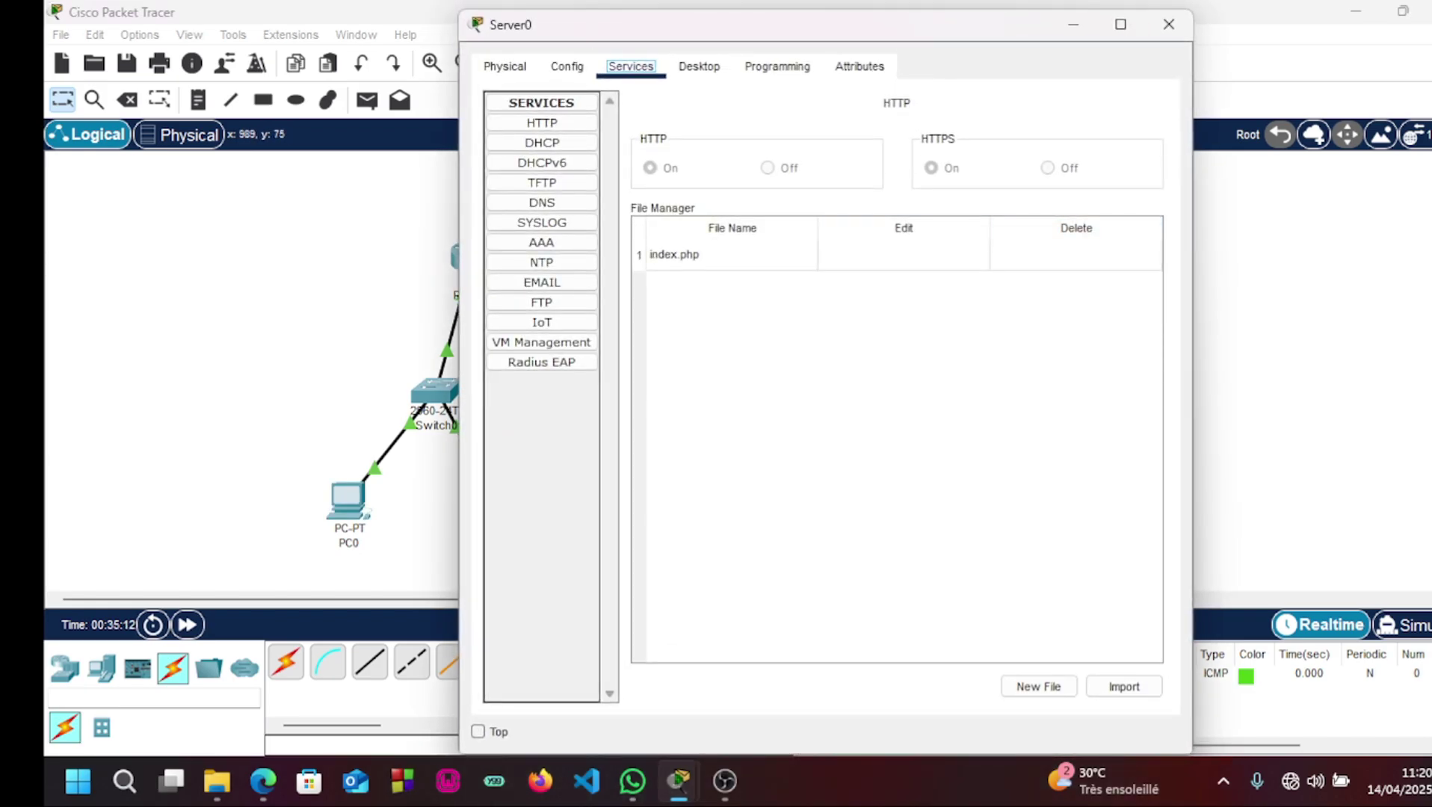
left_click(542, 283)
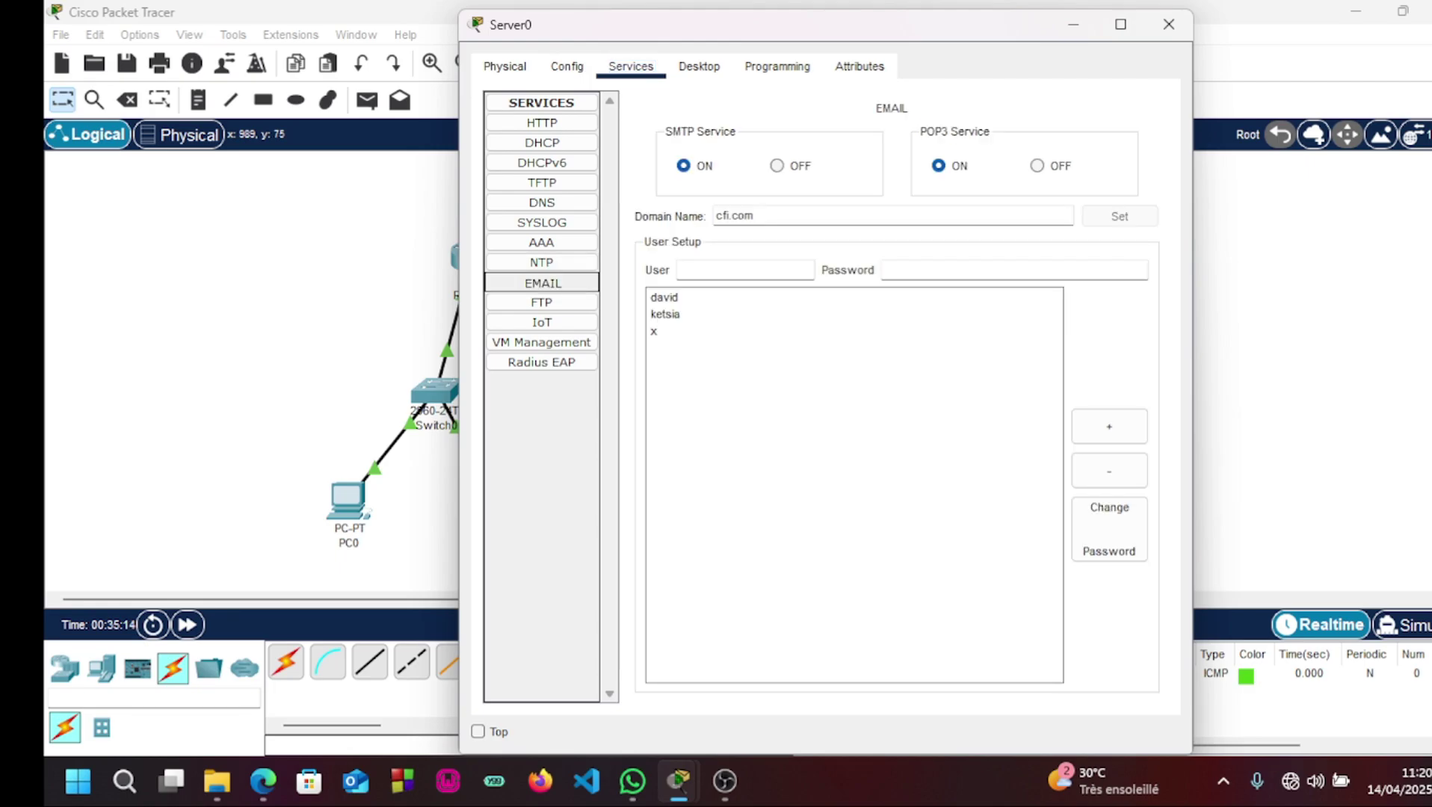
left_click(732, 270)
type("p")
key("Tab")
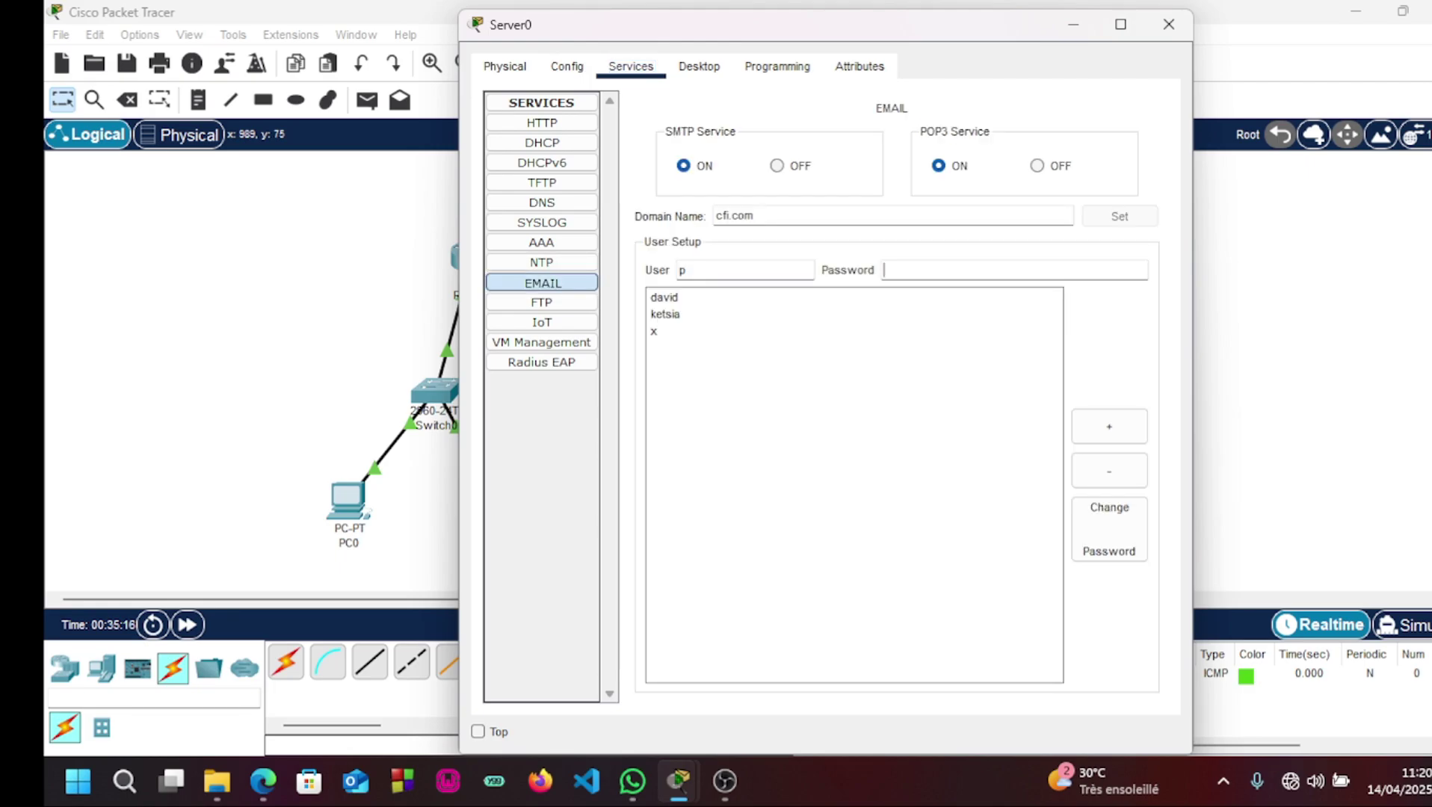
type("123")
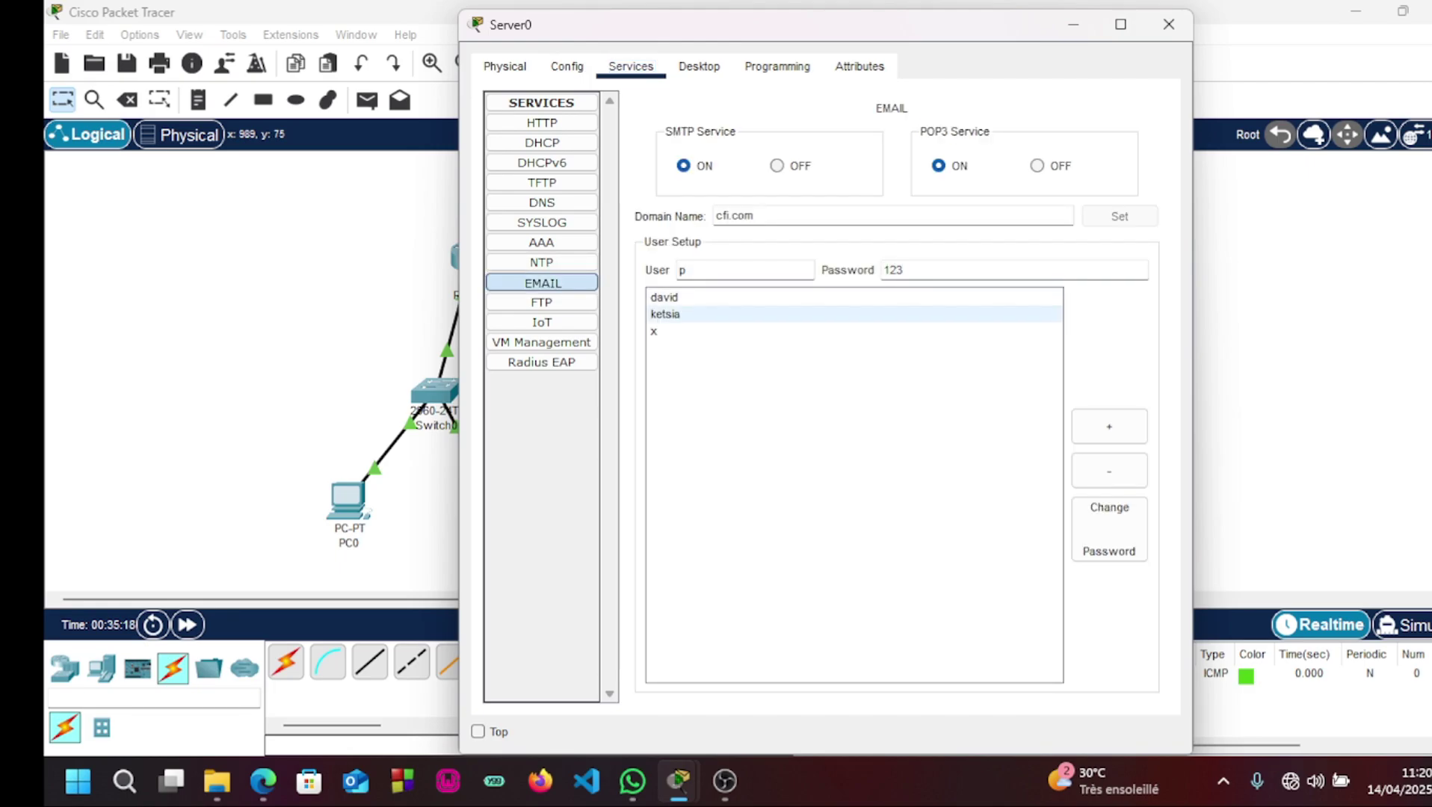
left_click(1109, 427)
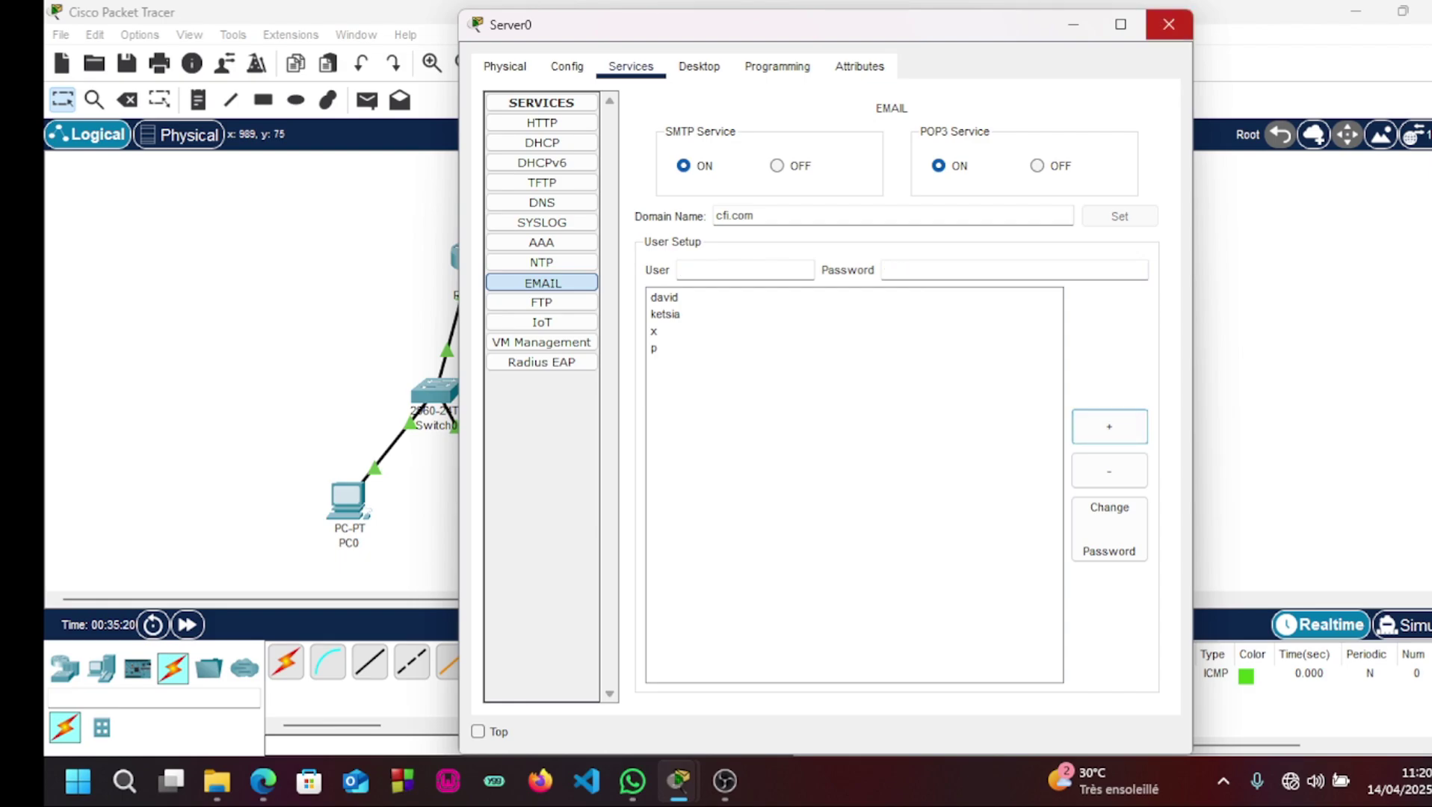
left_click(1169, 24)
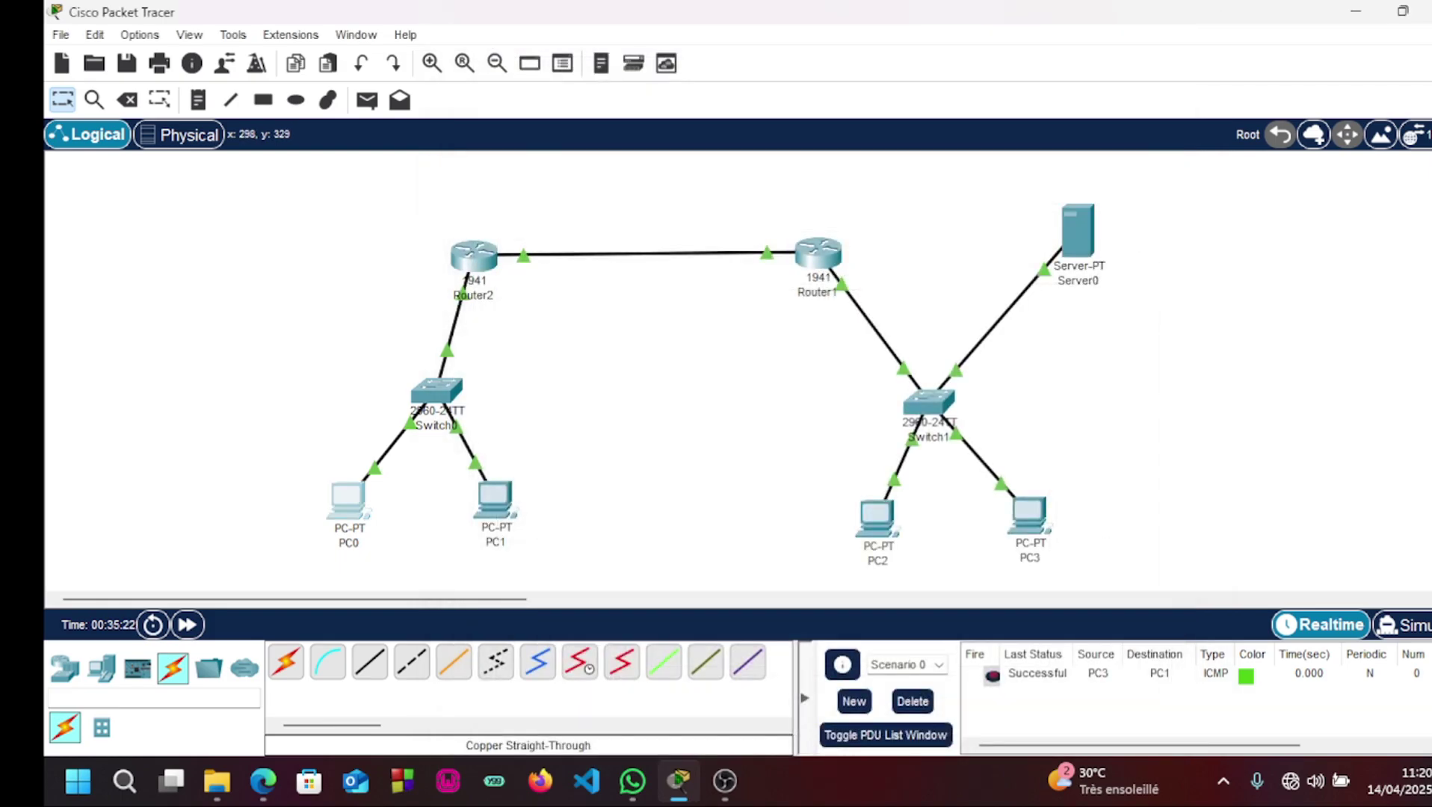
Open PC0's mail settings and enter display name p with its cfi.com e-mail address.
left_click(347, 499)
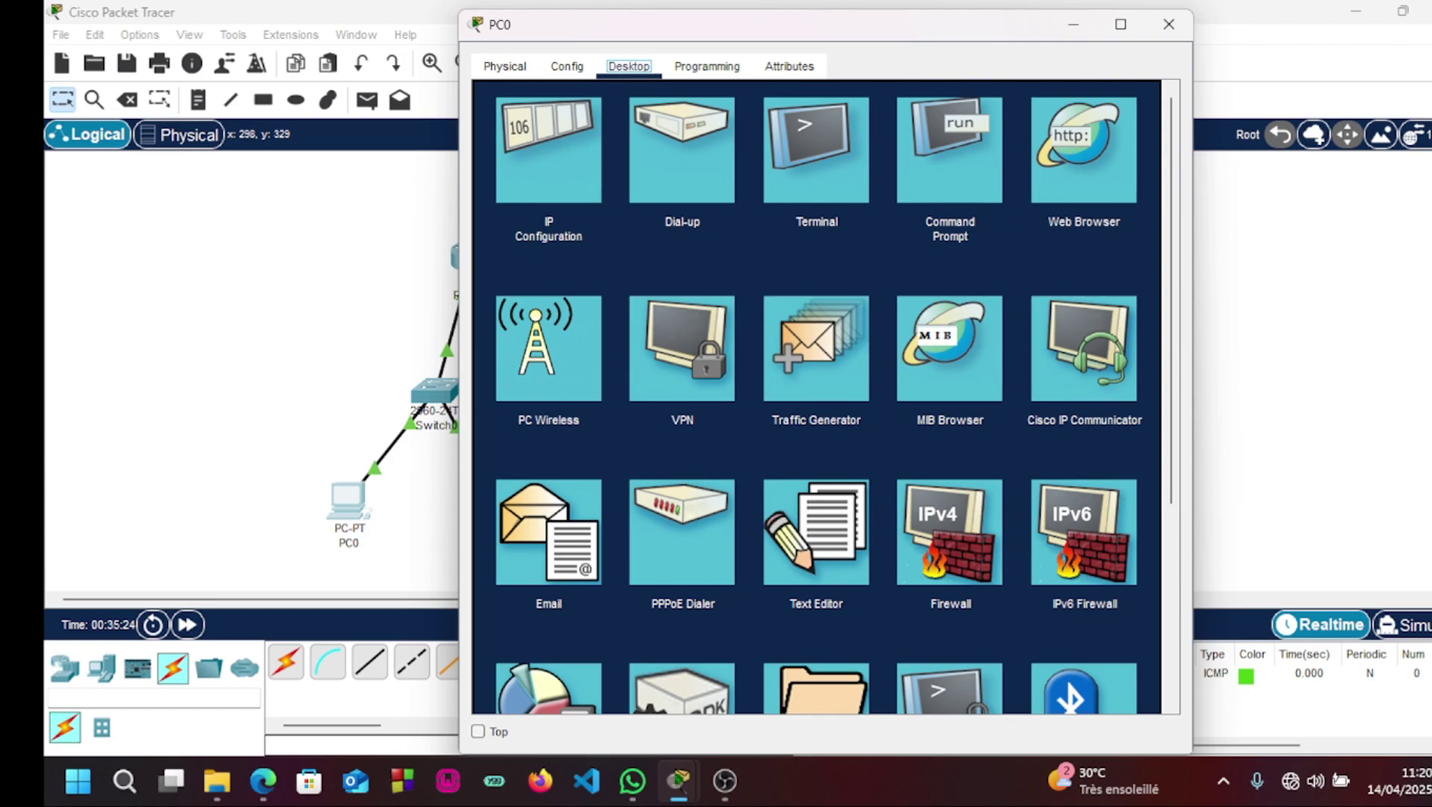
left_click(548, 533)
left_click(1077, 160)
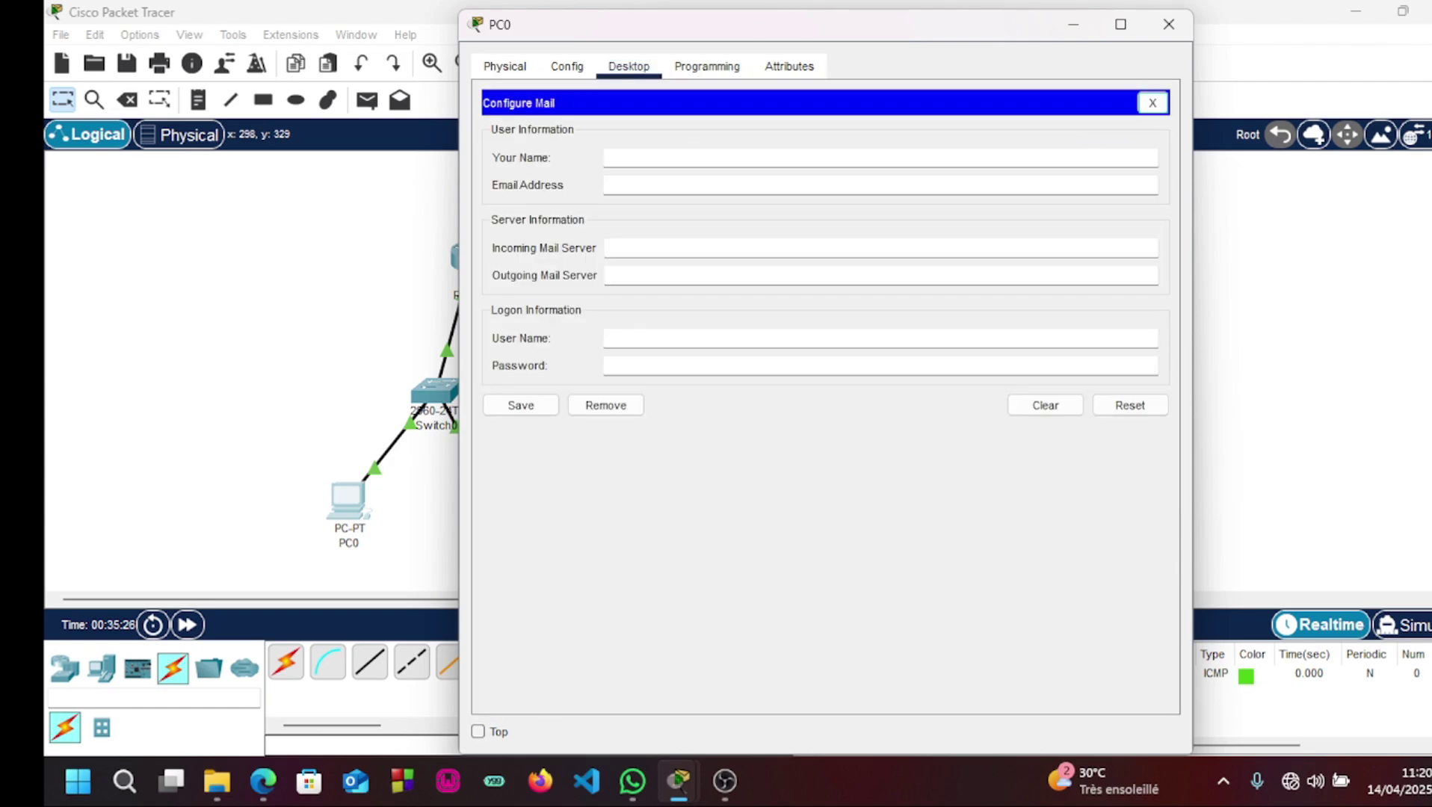
left_click(607, 157)
type("p")
left_click(607, 185)
type("p@cf")
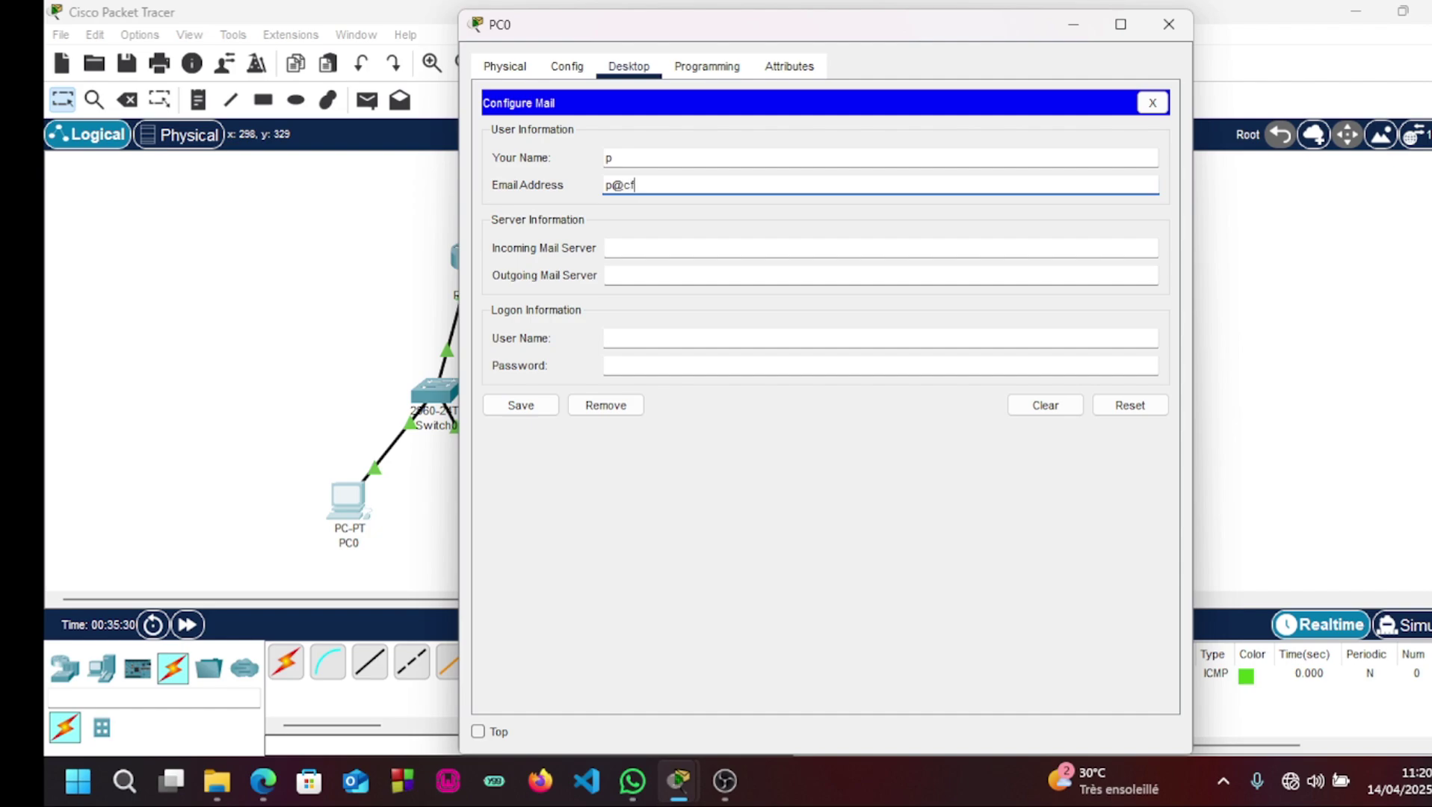
type("i.com")
Set incoming and outgoing mail servers to 192.168.2.30 and logon user name p.
left_click(607, 248)
type("19")
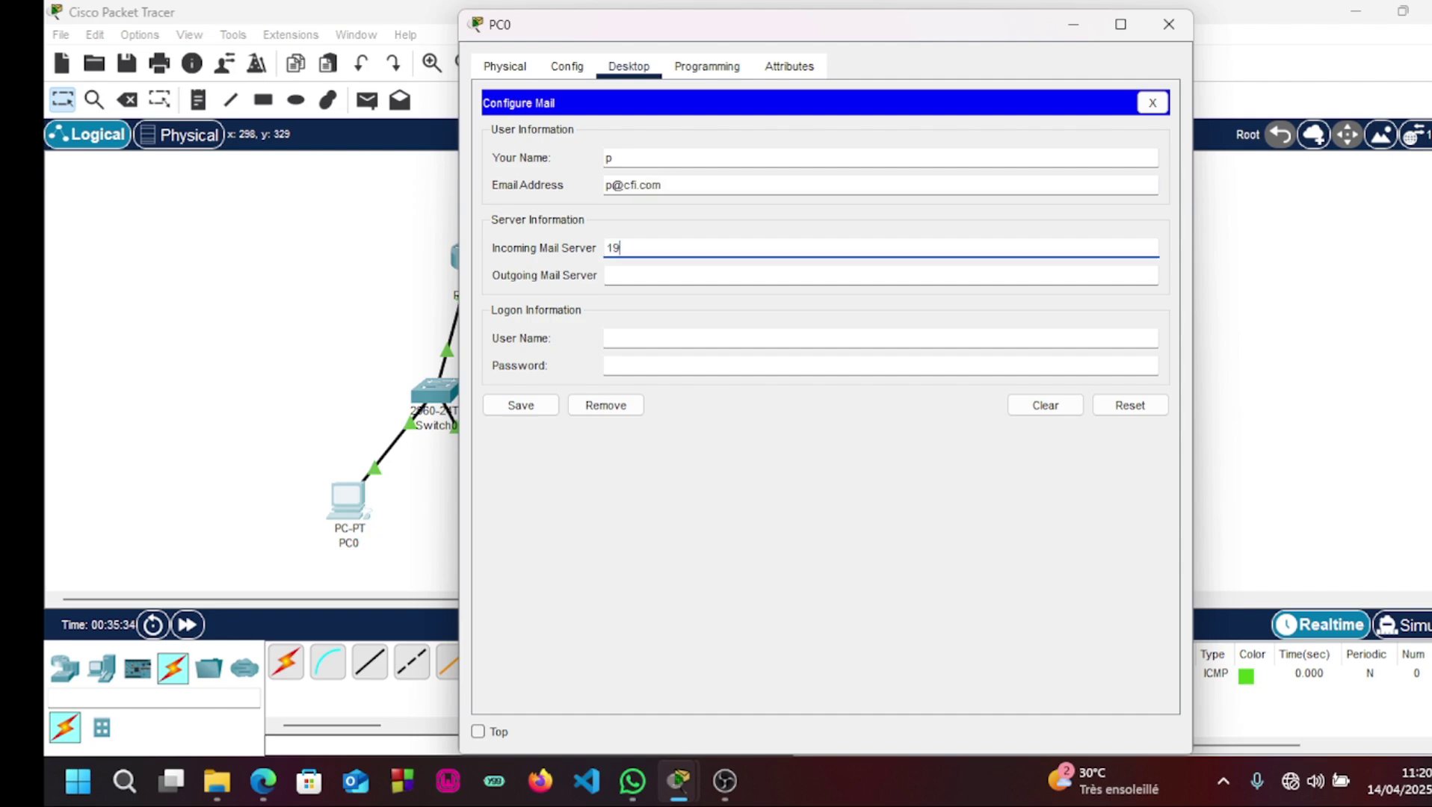
type("2.168.2.30")
left_click(607, 276)
type("192.")
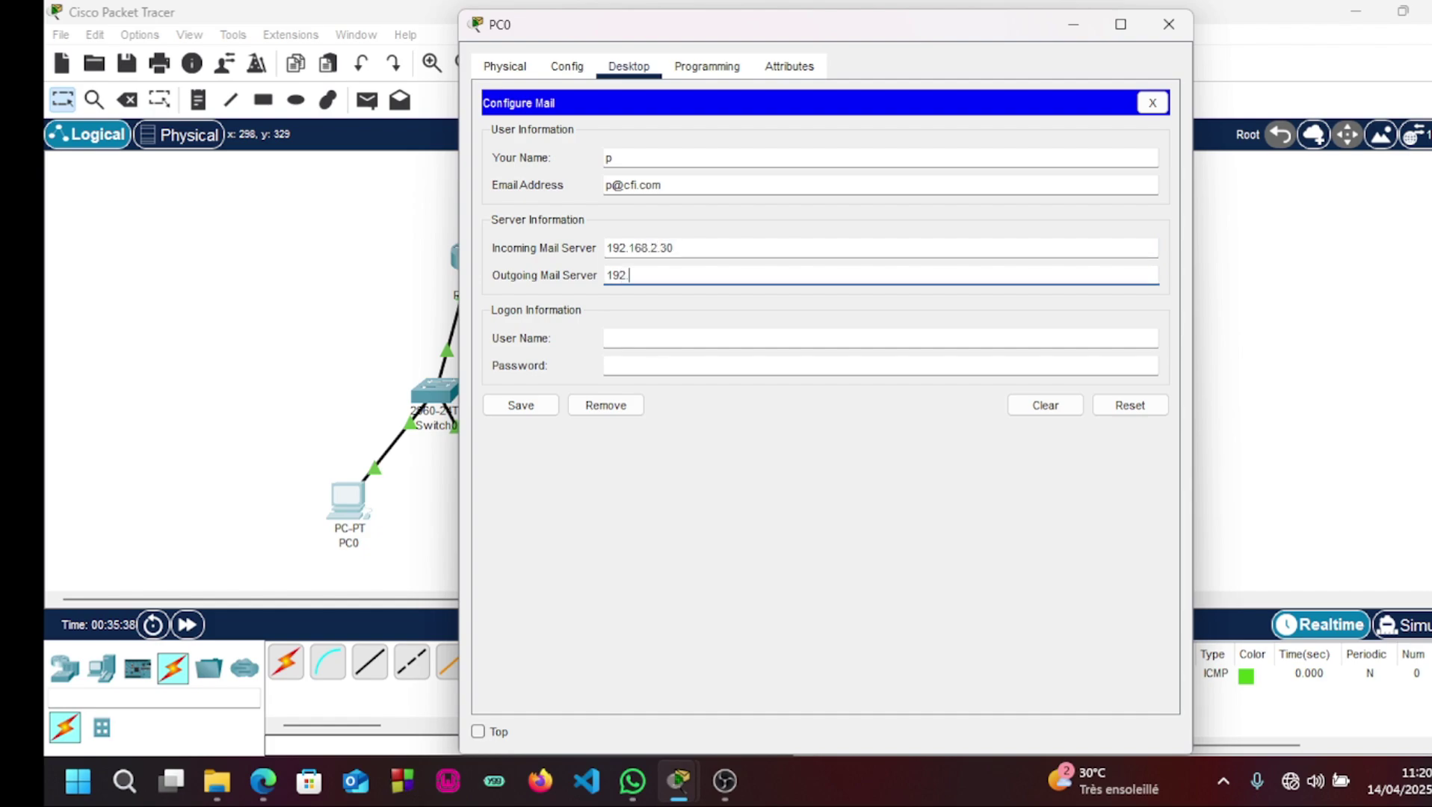
type("168.2.30")
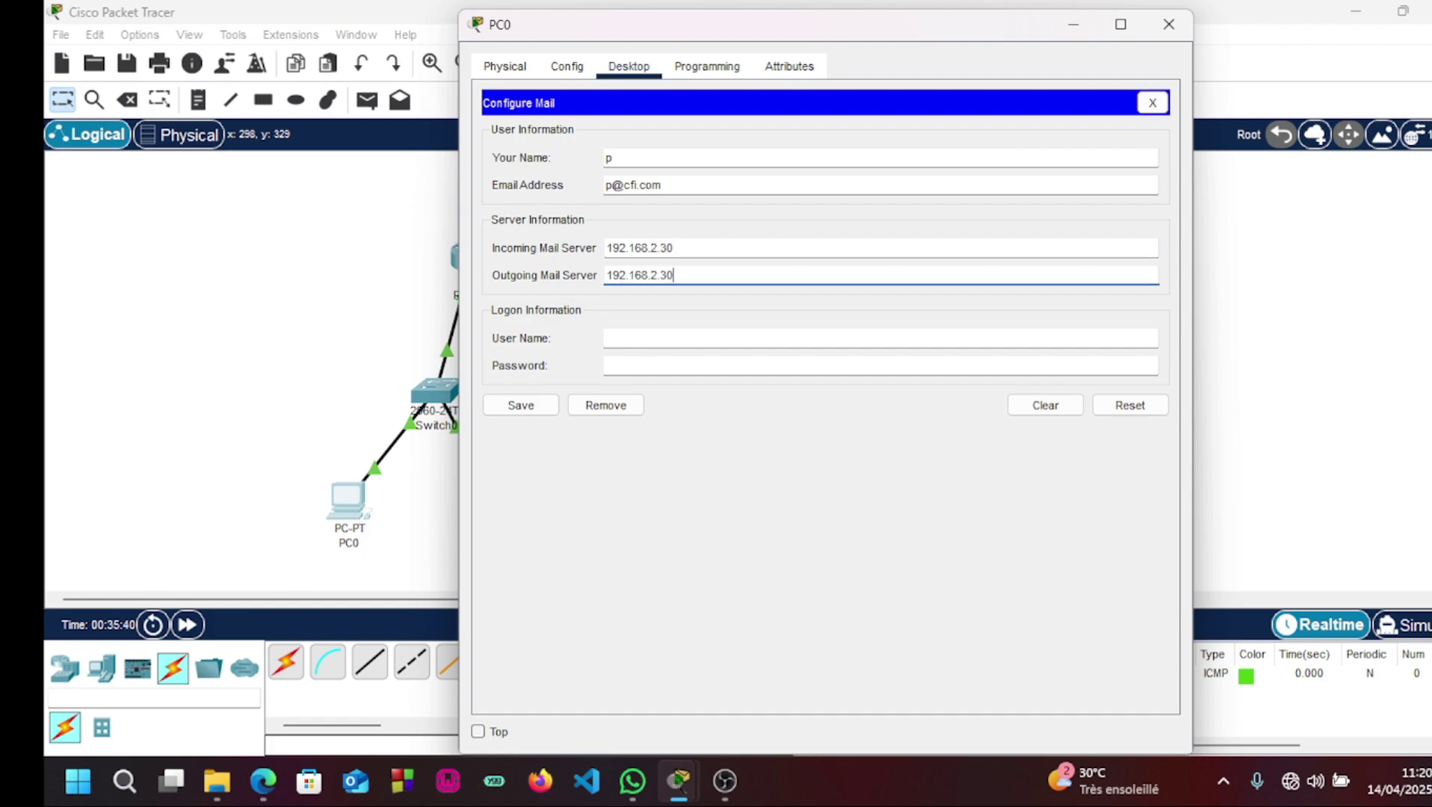
left_click(607, 339)
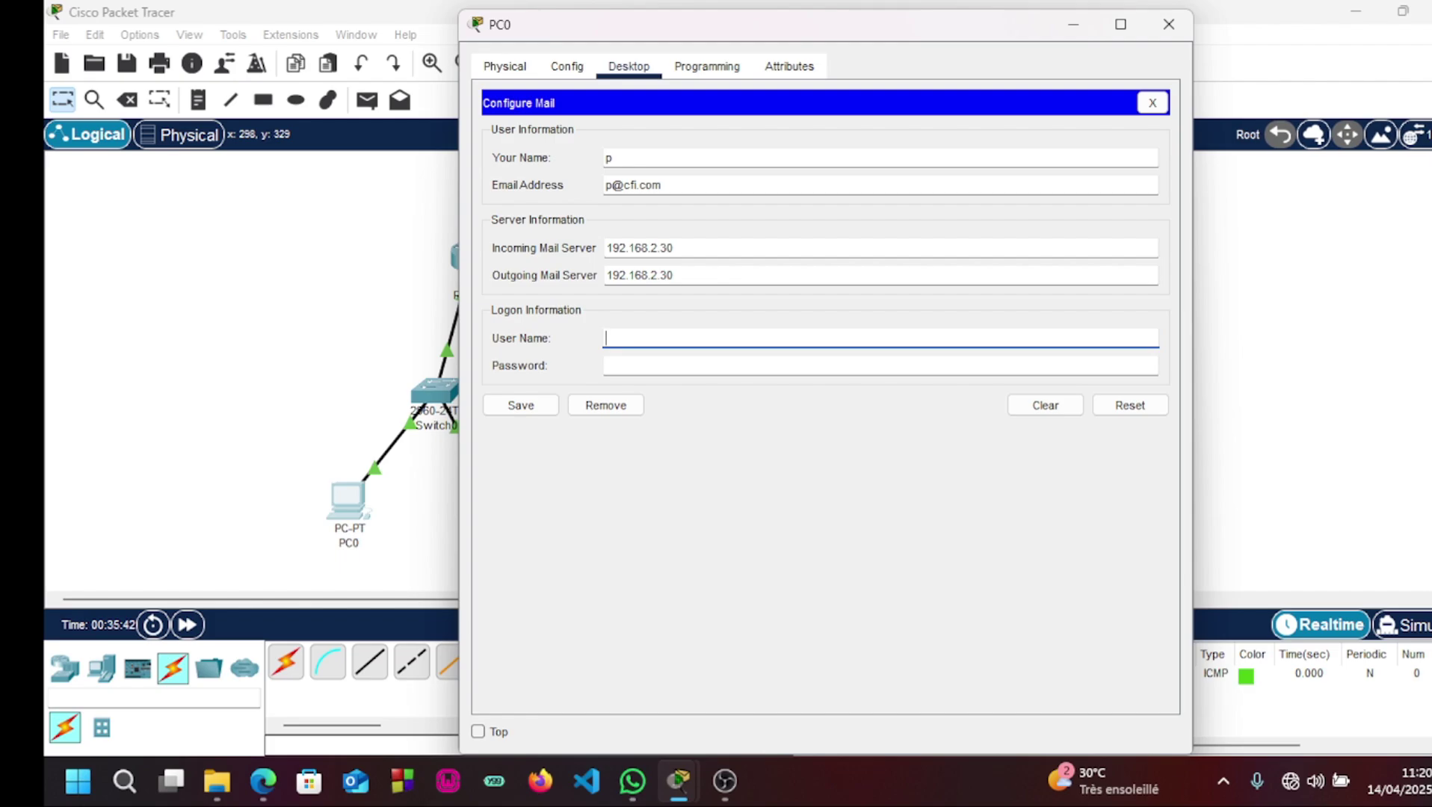
type("p")
key("Tab")
Save the account with its password, then send mail 'iiiiiii' to the x mailbox.
type("123")
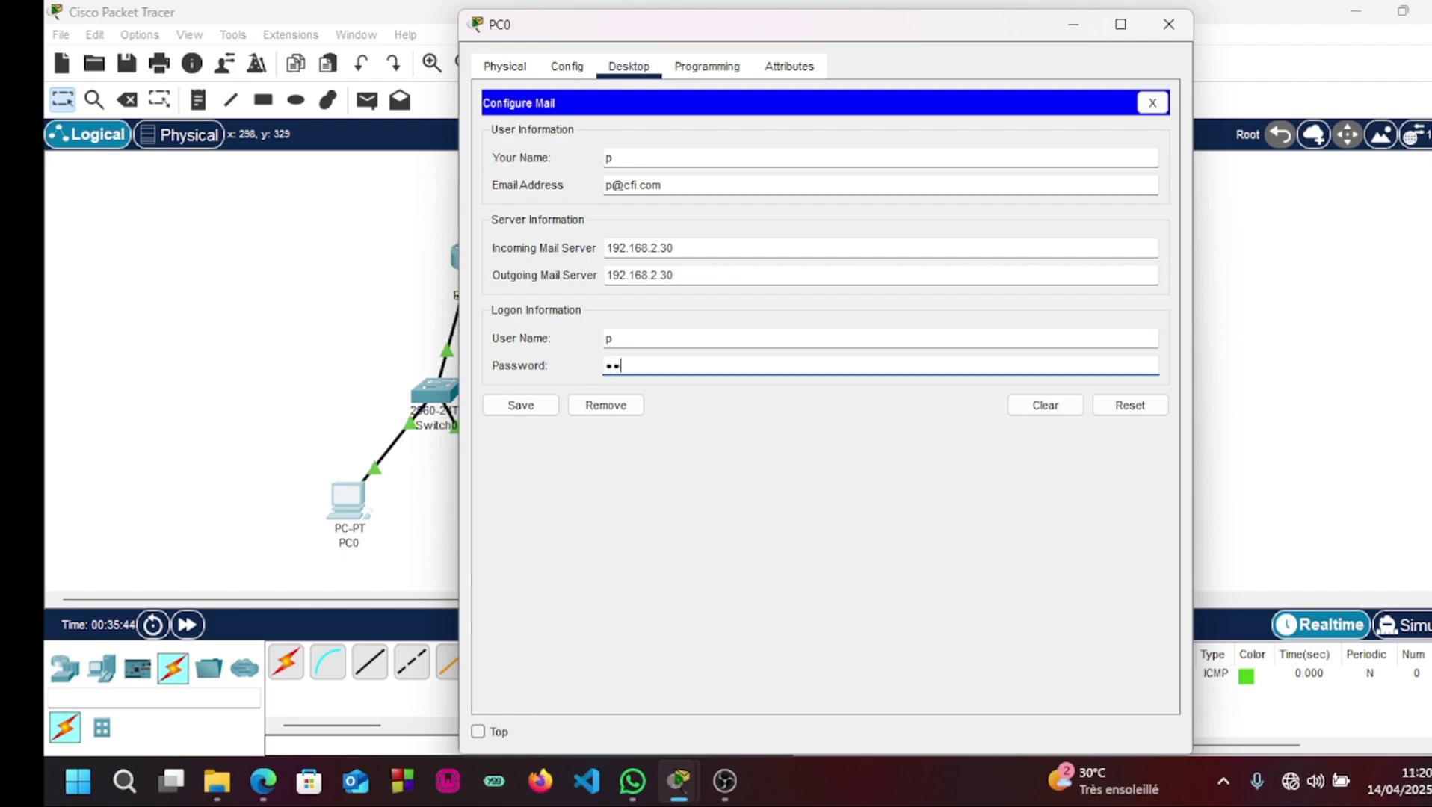
left_click(522, 405)
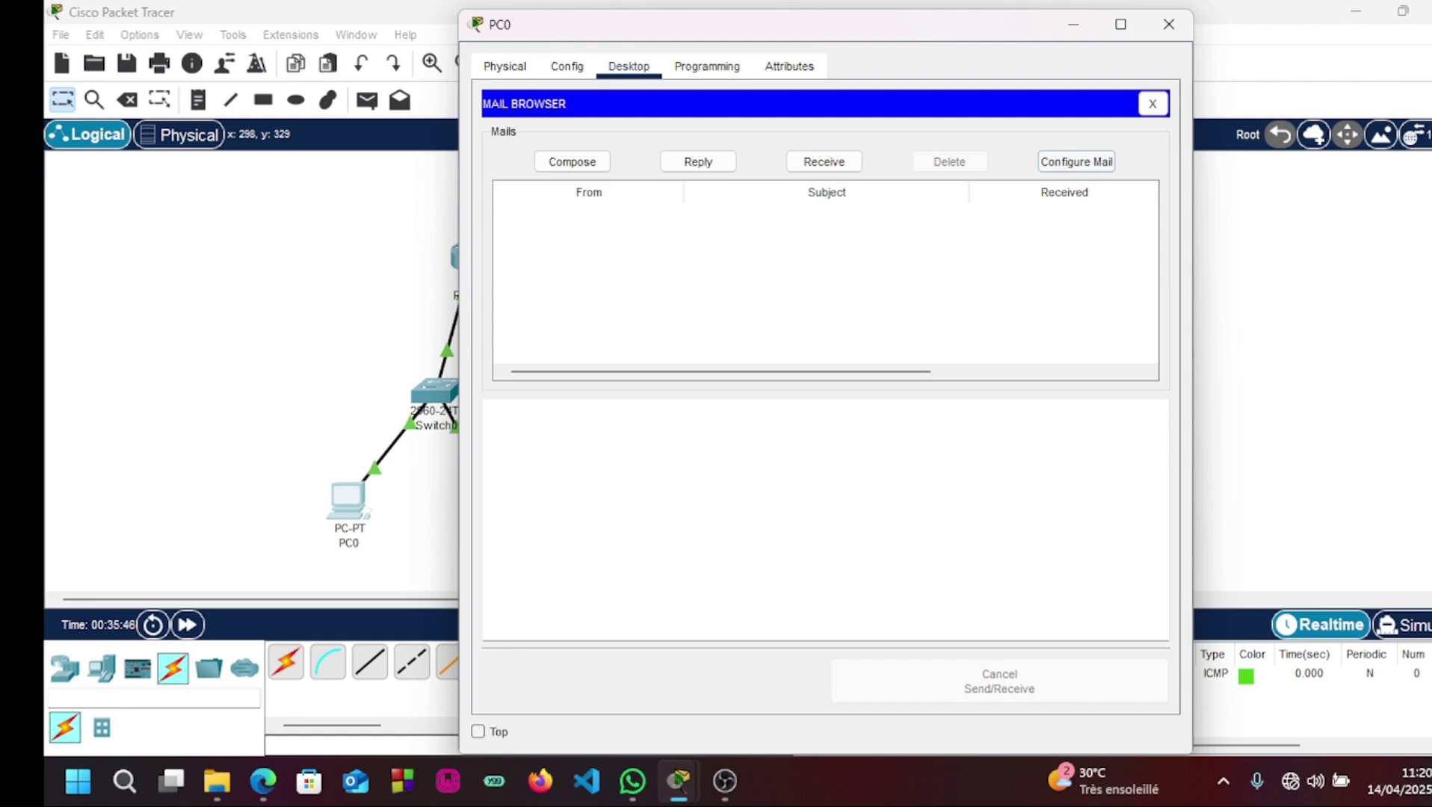
left_click(572, 162)
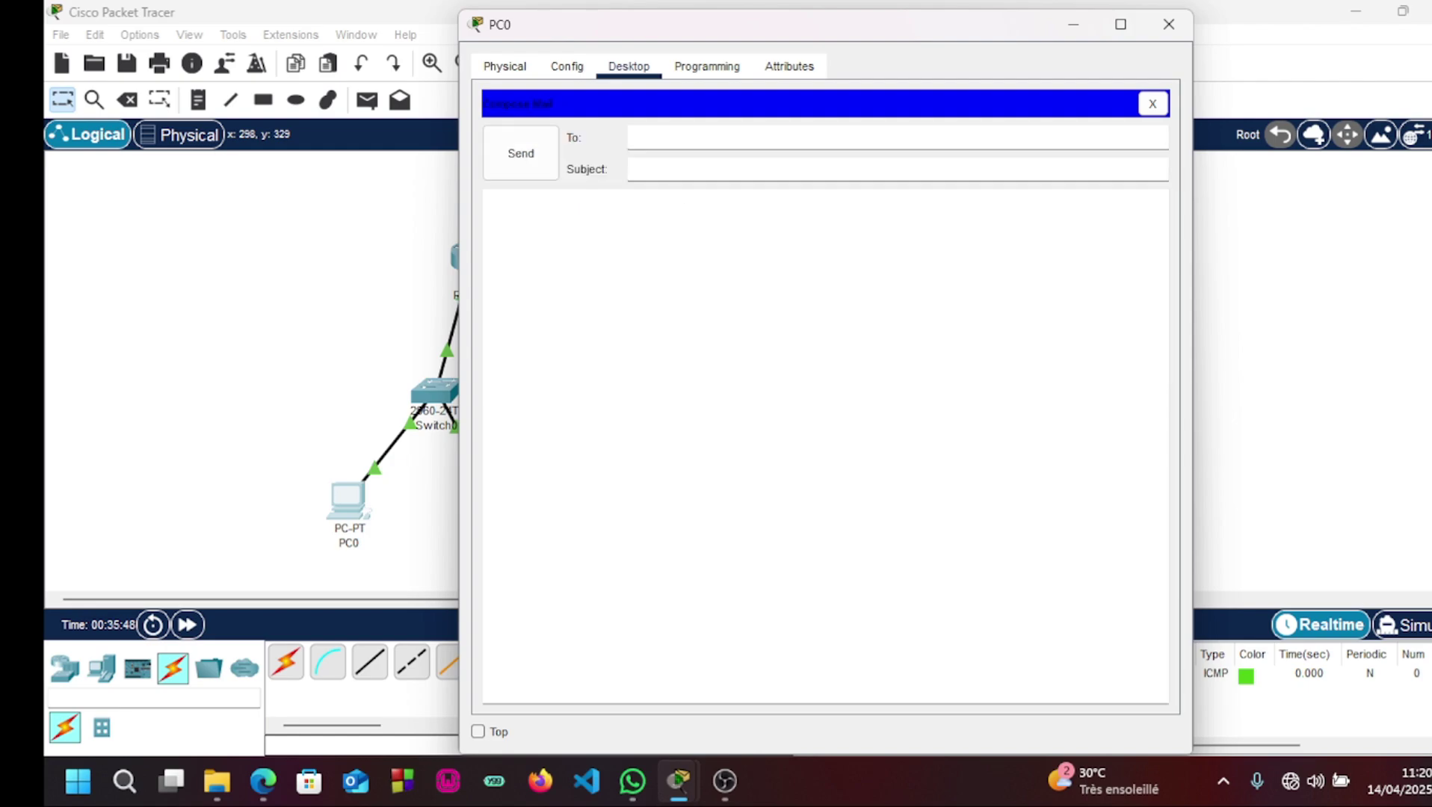
type("x@cfi.com")
left_click(631, 169)
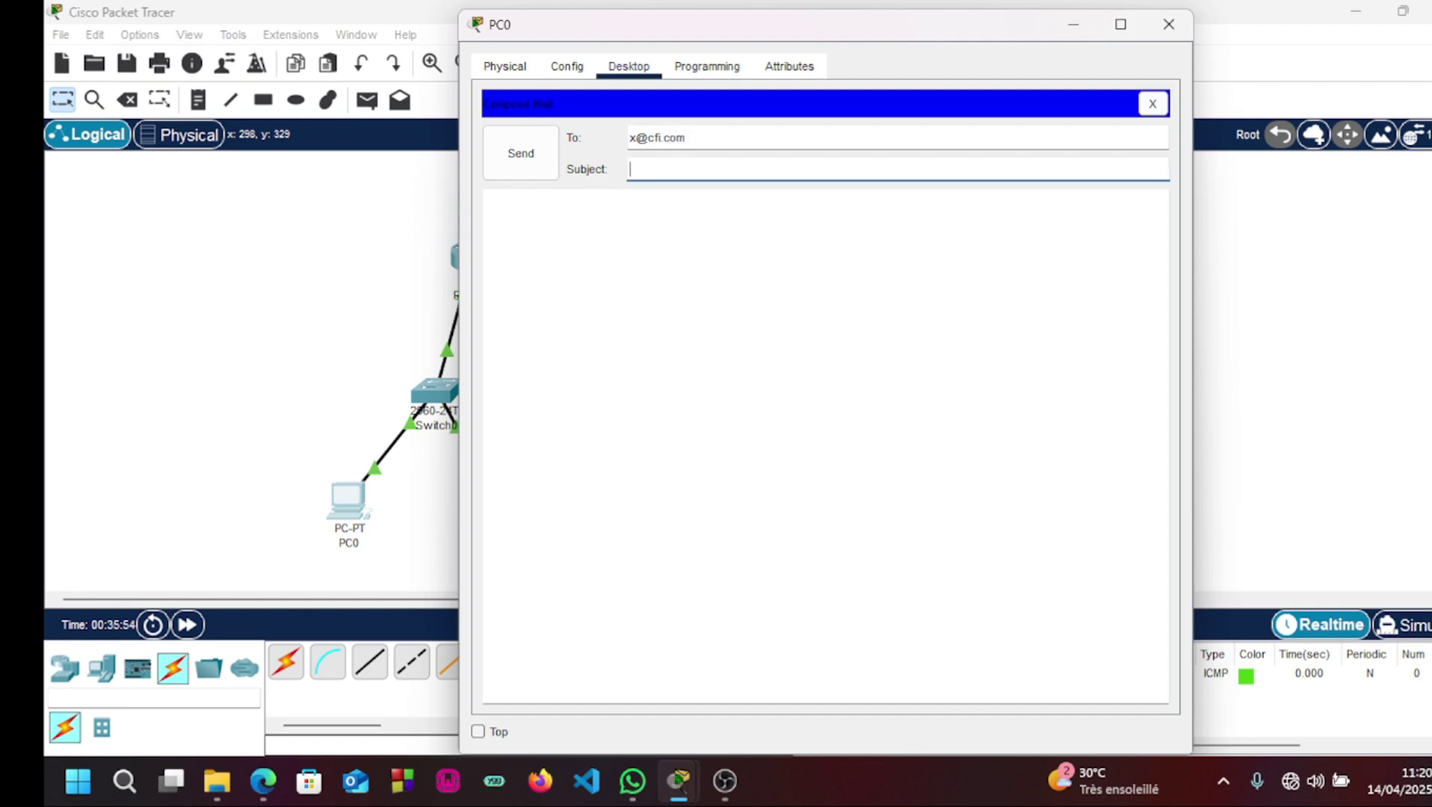
type("iiiiiii")
key("Tab")
type("iiiiiiii")
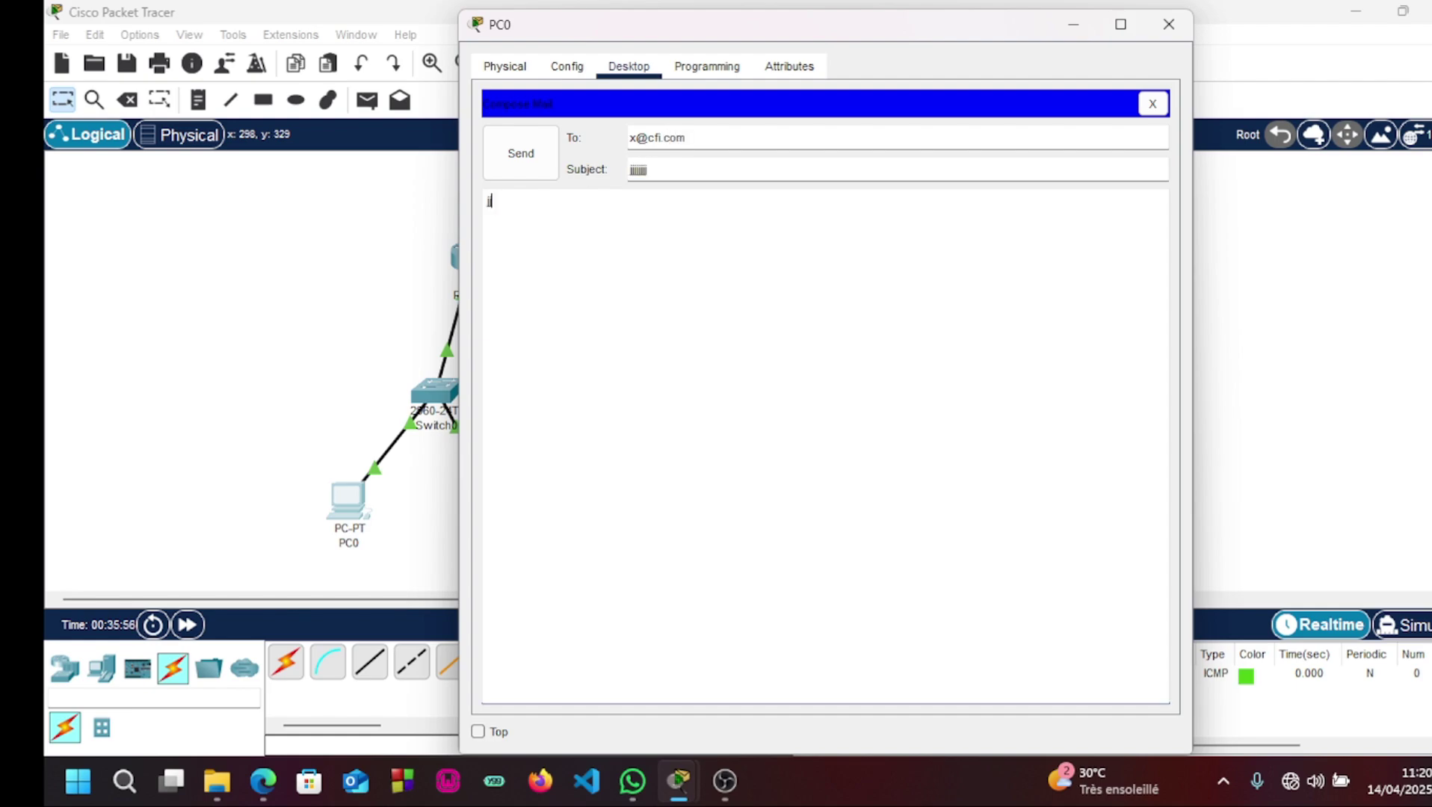
left_click(521, 153)
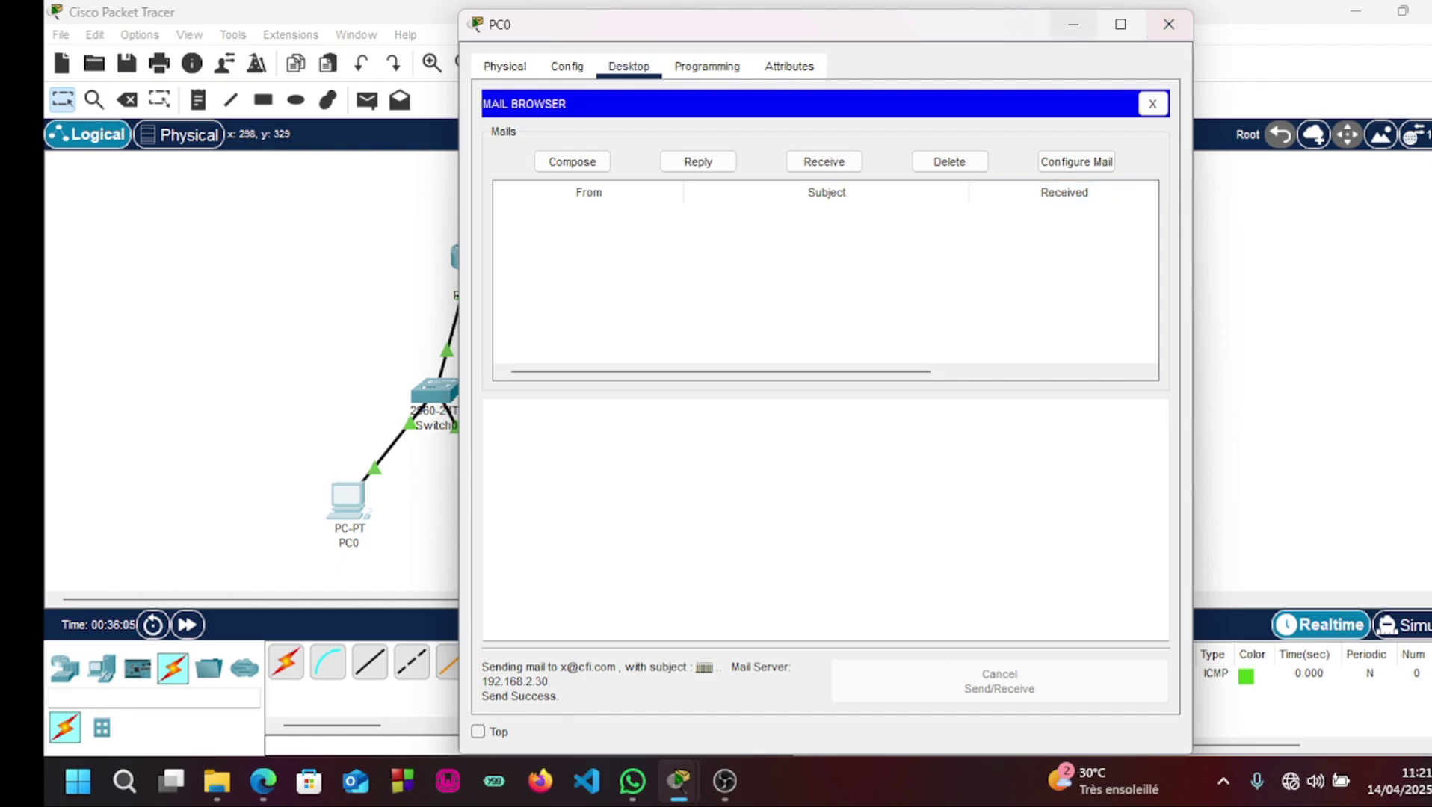
Close PC0's window and fast-forward the simulation time.
left_click(1169, 24)
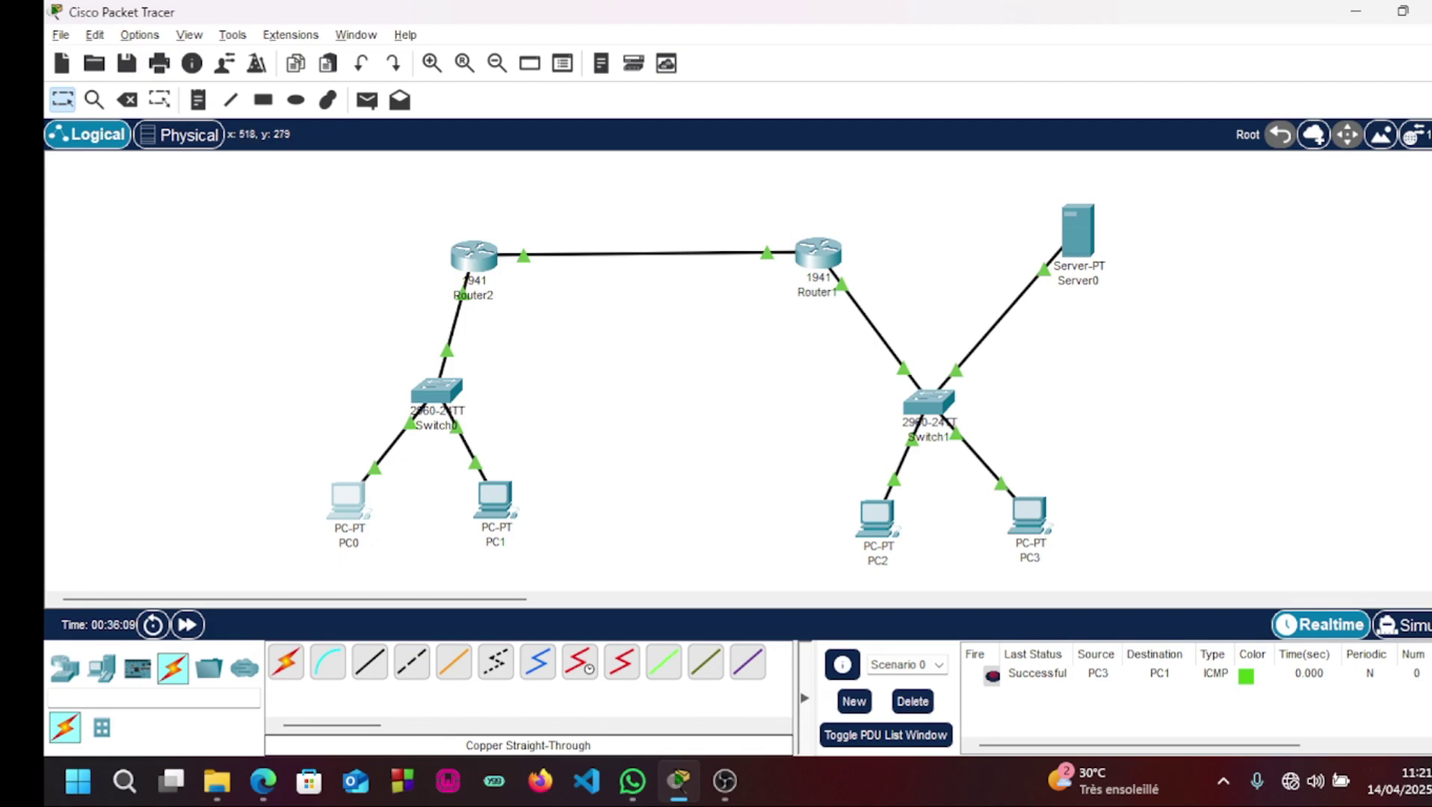
key("alt+d")
key("alt+d")
key("super")
left_click(725, 781)
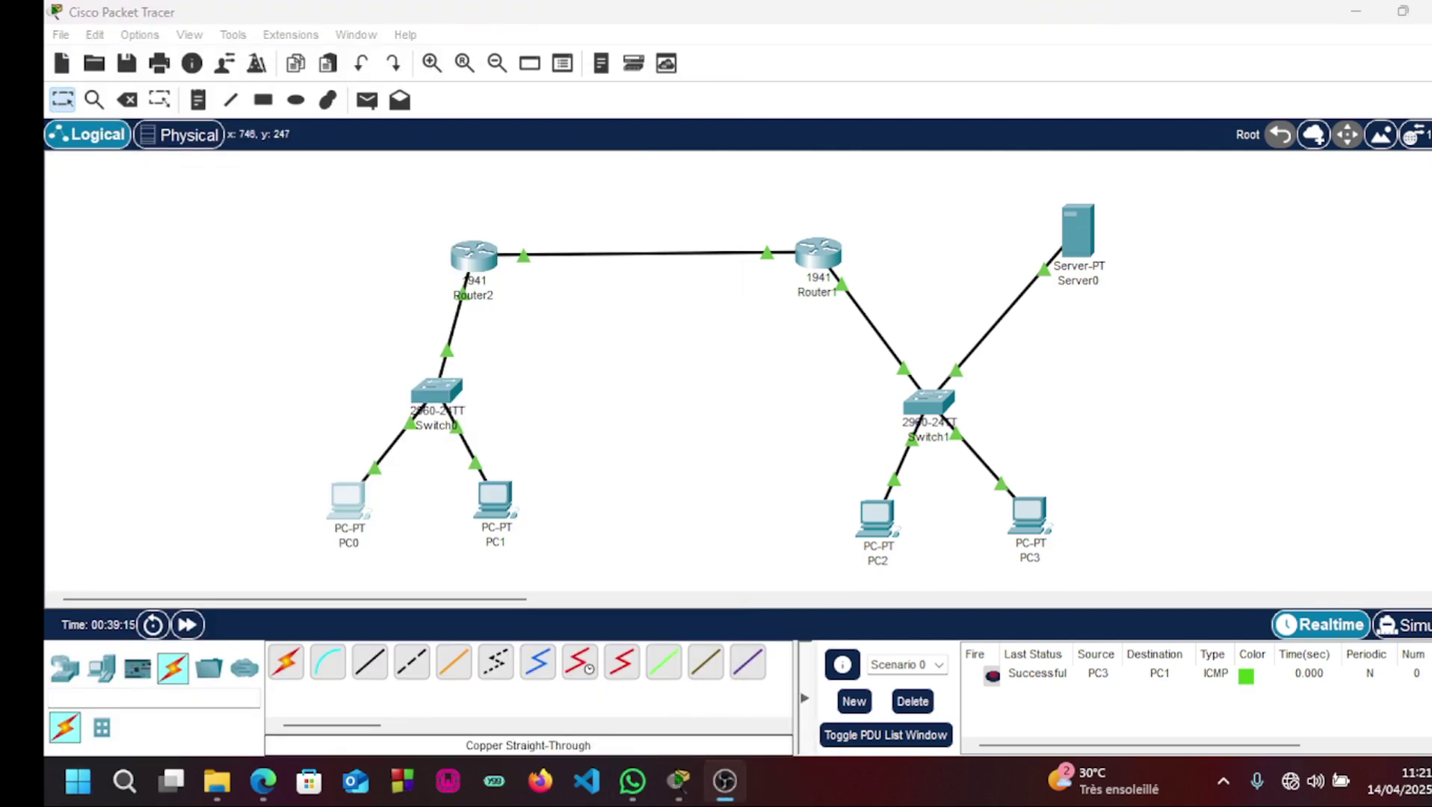